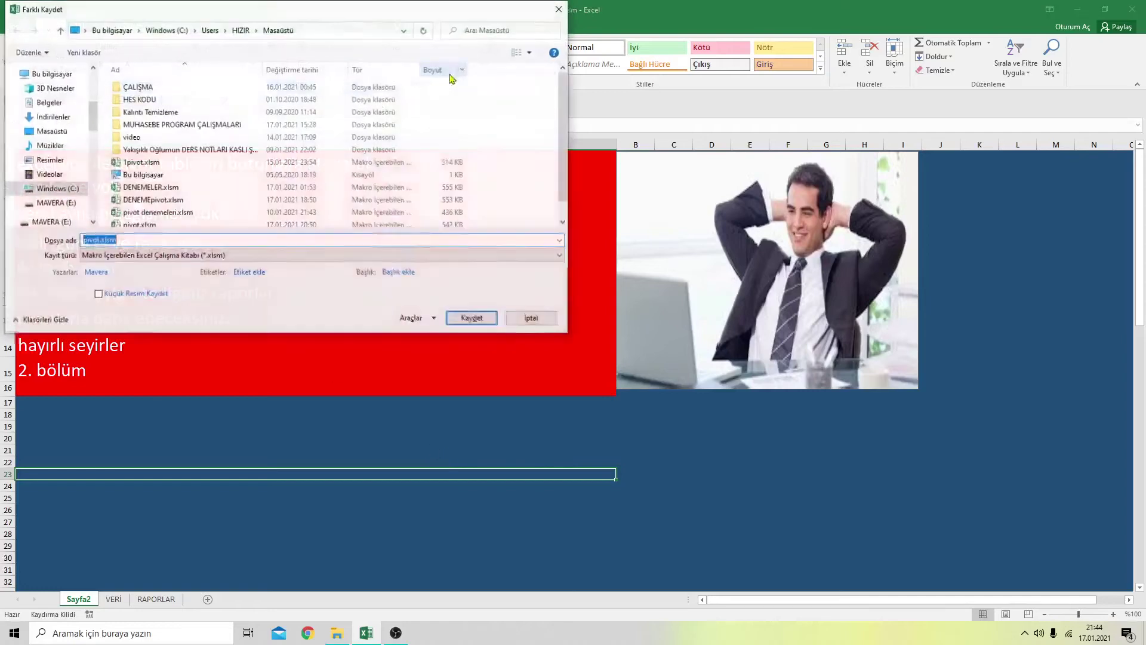
Save pivot.xlsm and show the RAPORLAR sheet with its CARİ HESAP RAPORLARI pivot
key(Return)
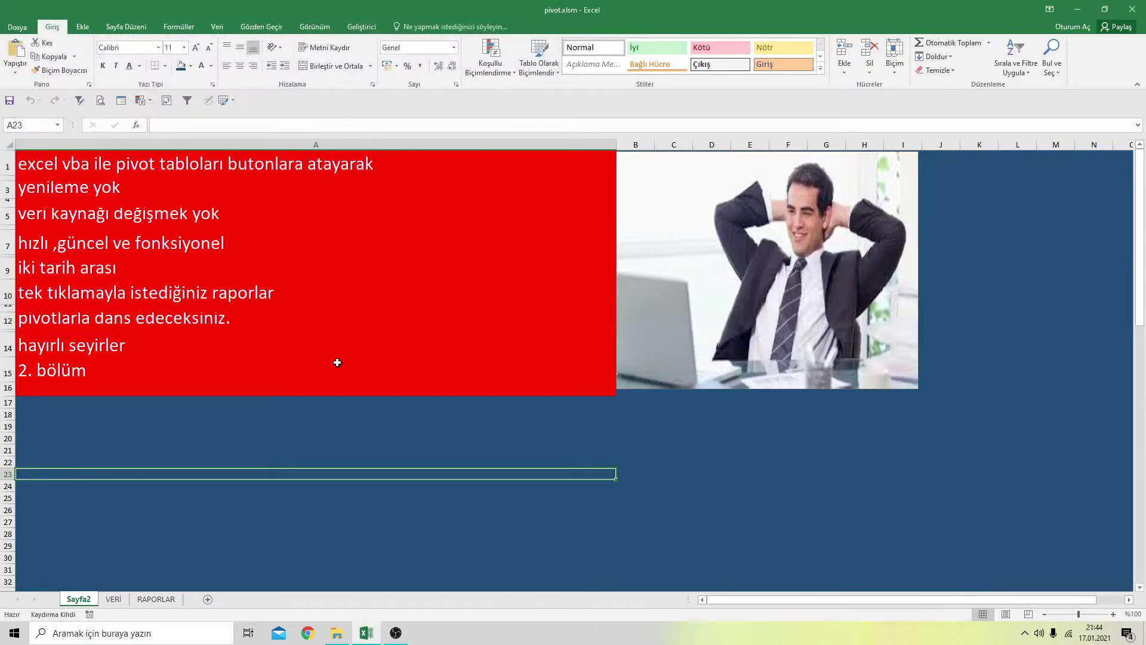
click(173, 599)
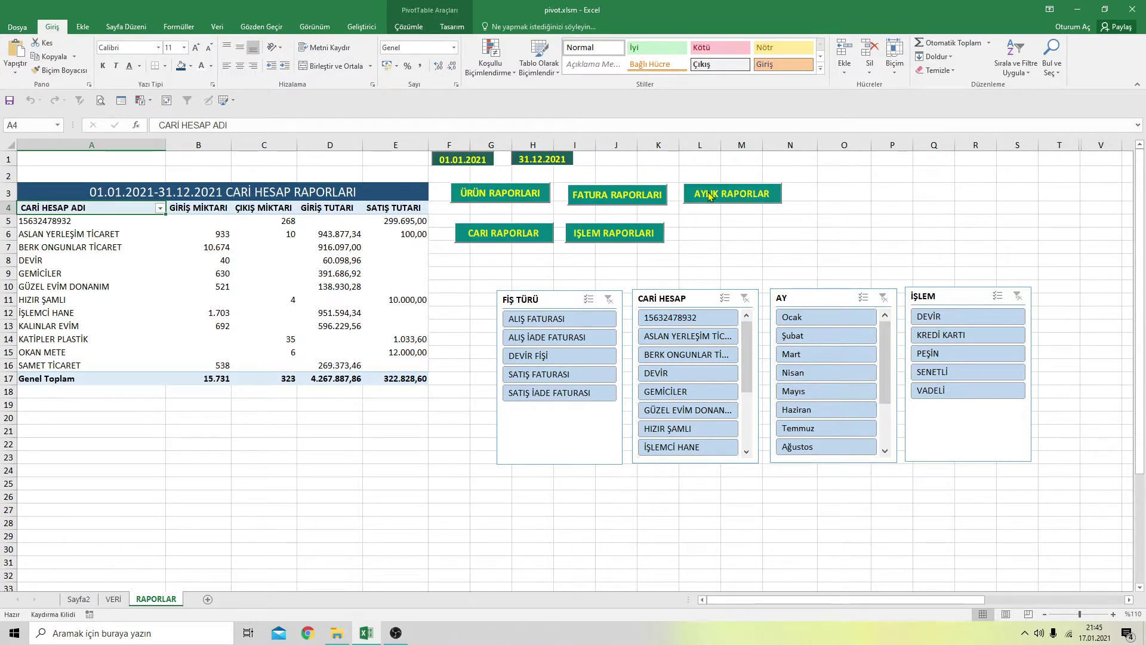
Switch the pivot from İŞLEM RAPORLARI to ÜRÜN RAPORLARI and inspect header cells C1, E1 and E2
click(624, 234)
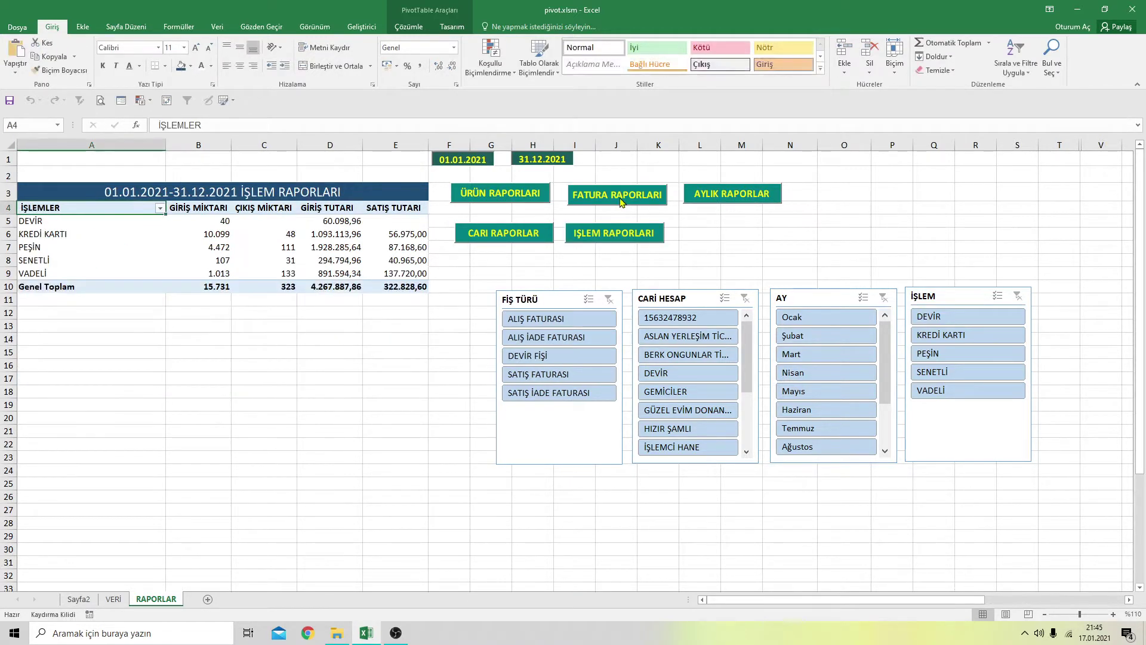
click(545, 199)
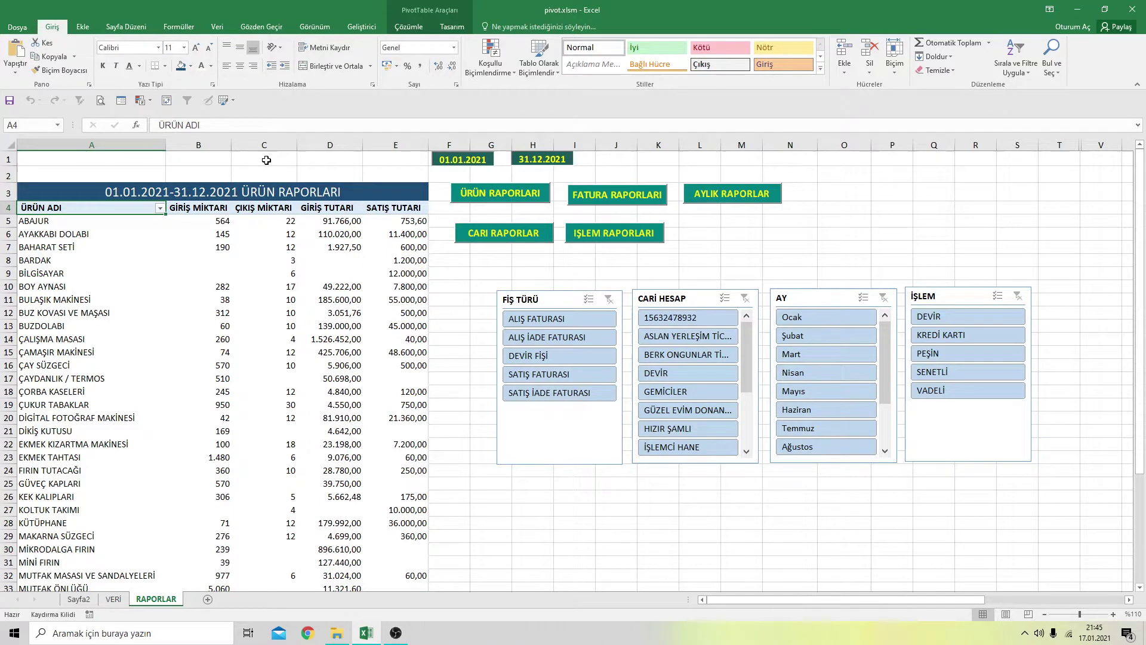
click(266, 160)
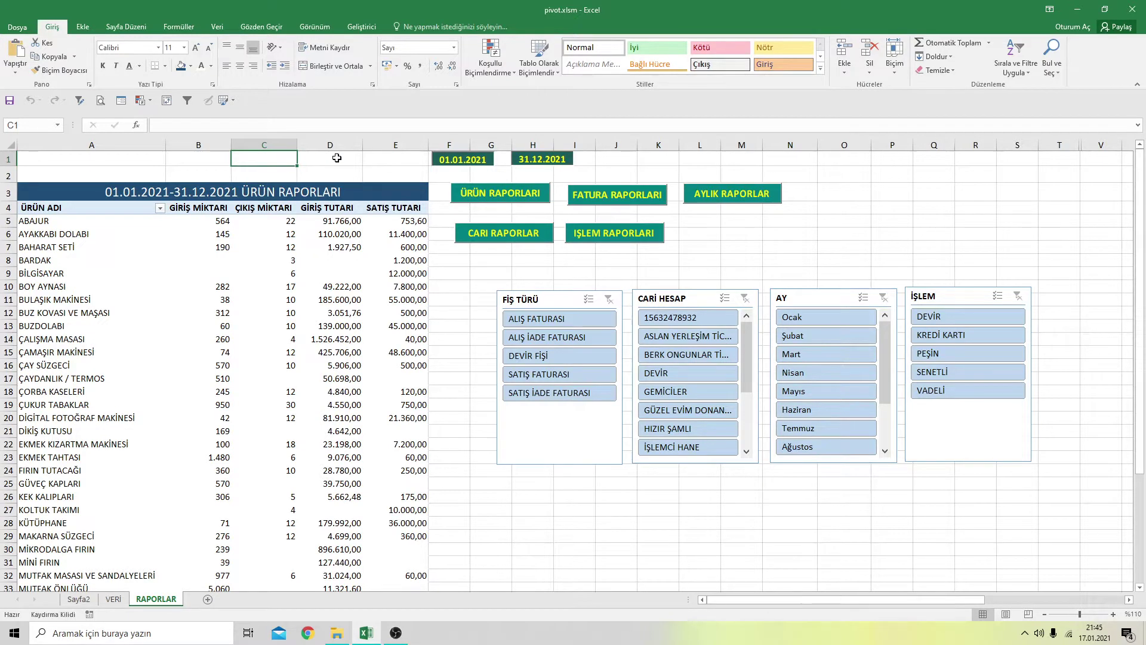
key(Right)
key(Right)
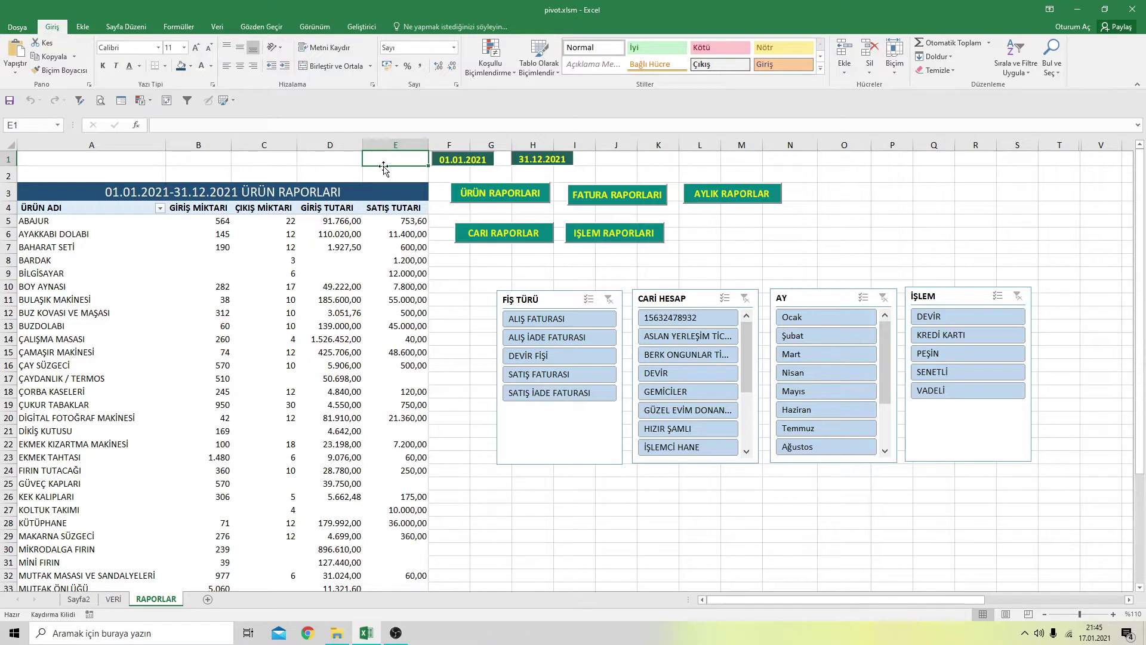
click(385, 174)
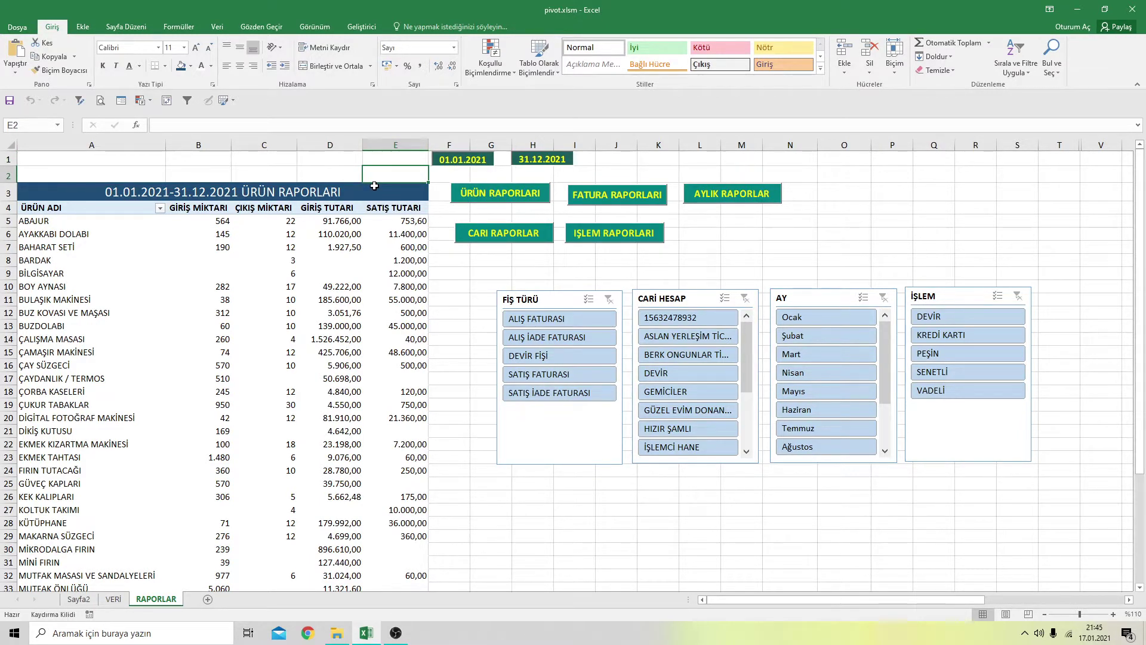
Check the product totals row (15.731 in, 323 out) below the pivot, around A46
scroll(376, 179, down, 3)
scroll(379, 299, down, 3)
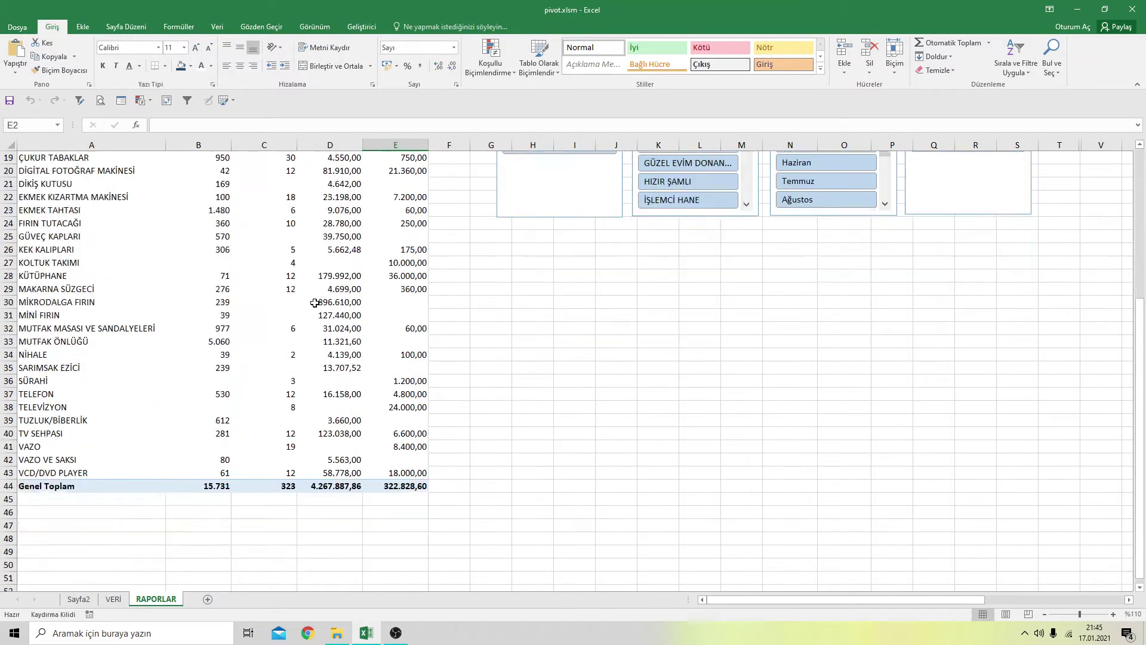
scroll(239, 417, down, 1)
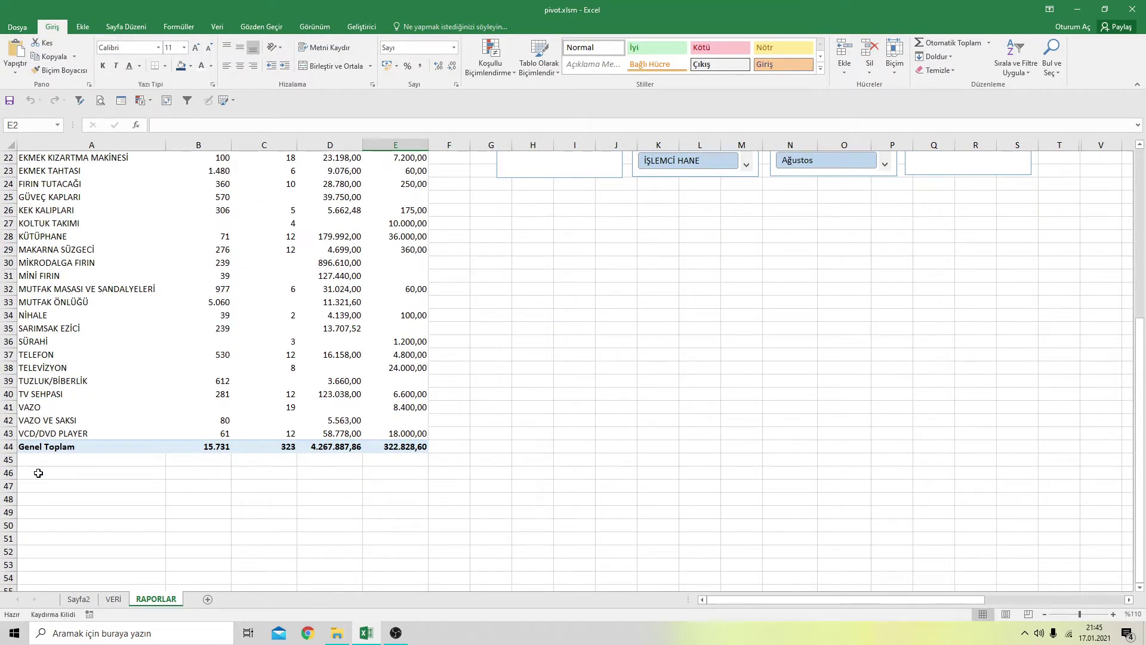
click(38, 473)
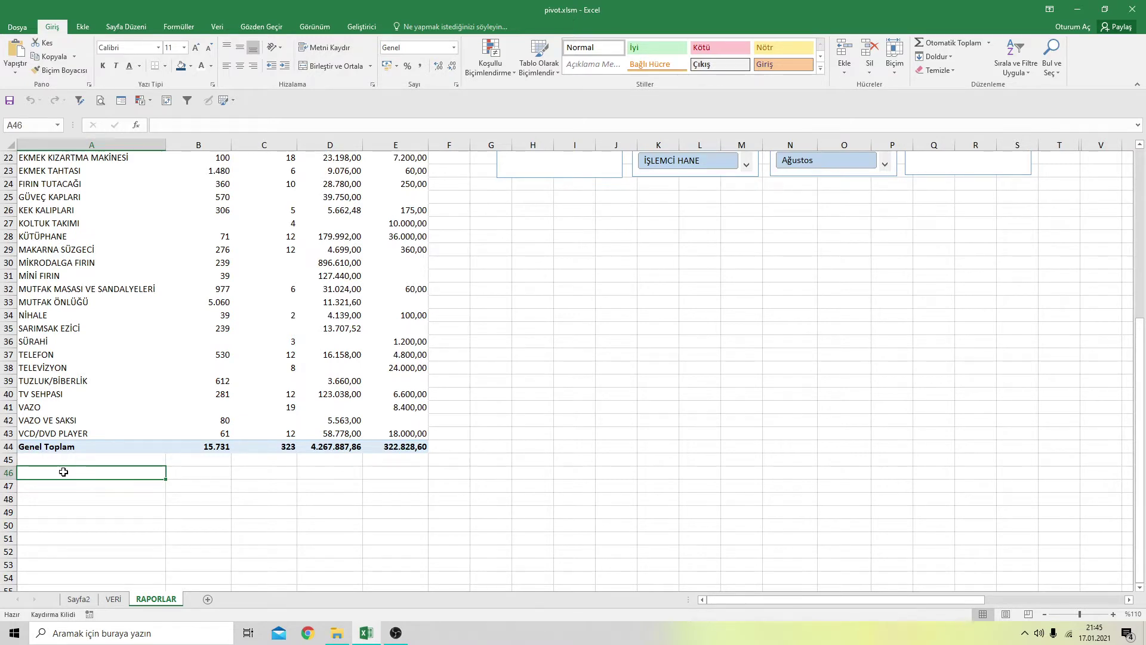
scroll(63, 472, up, 7)
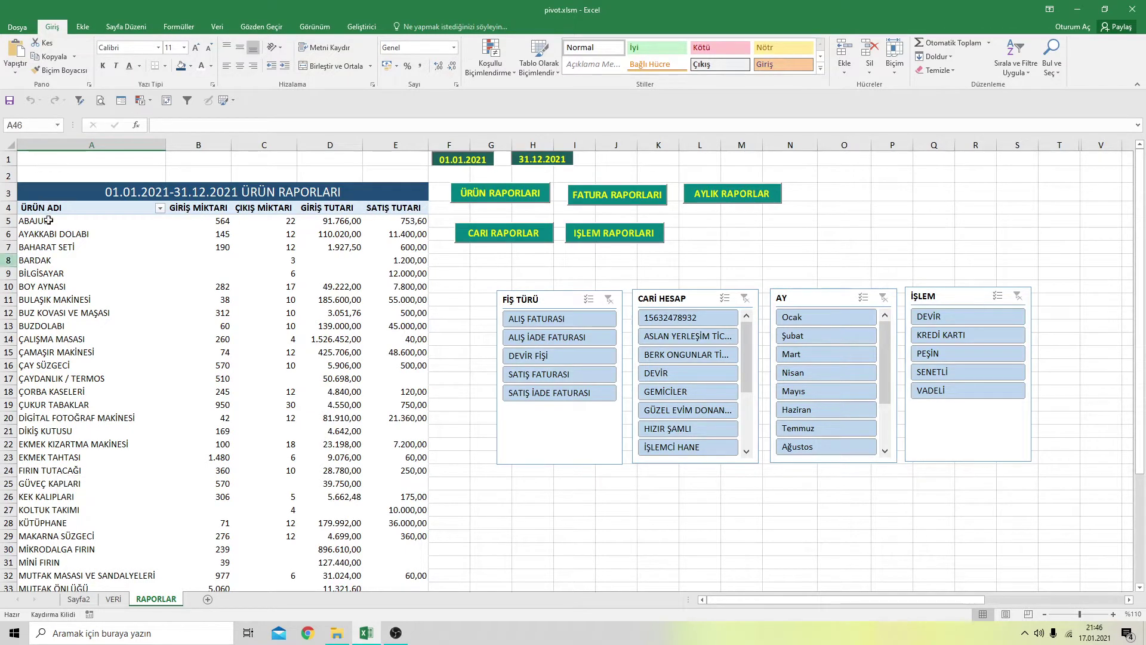
Turn on Design Mode and open the VBA code behind the ÜRÜN RAPORLARI button
click(366, 28)
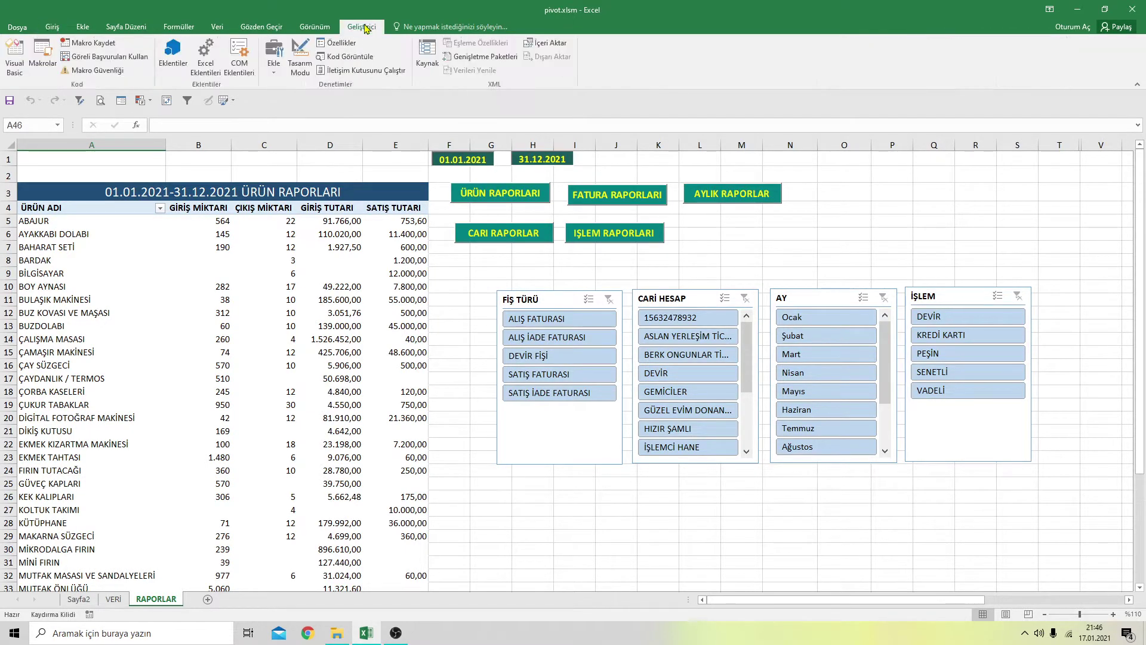
click(300, 60)
double_click(507, 194)
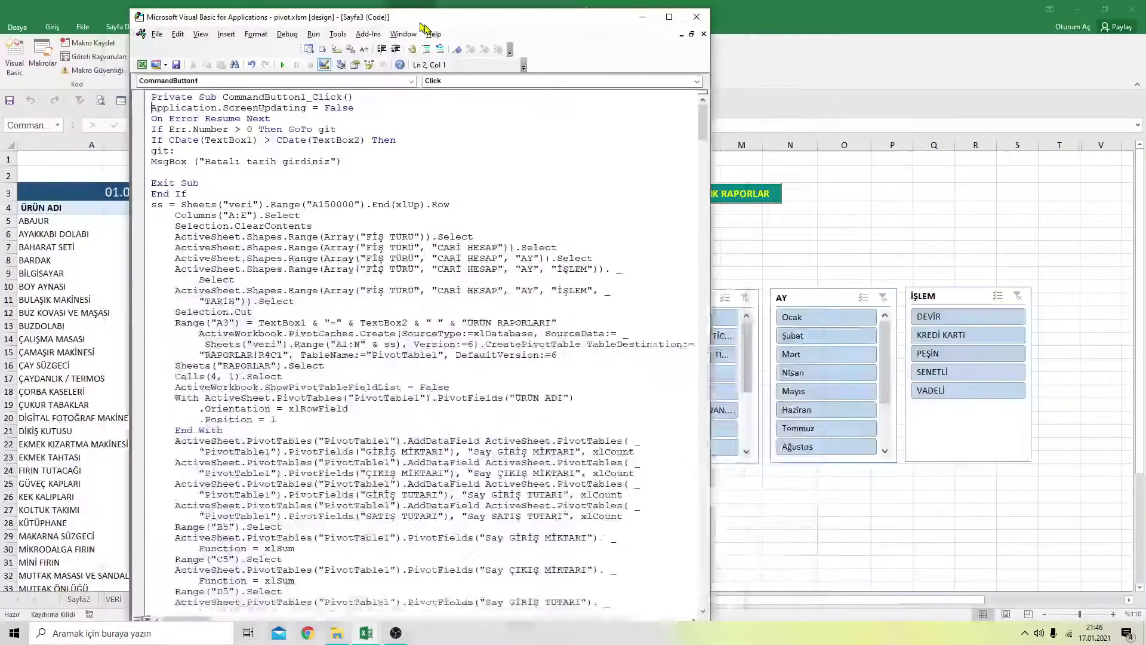
drag(421, 24, 567, 50)
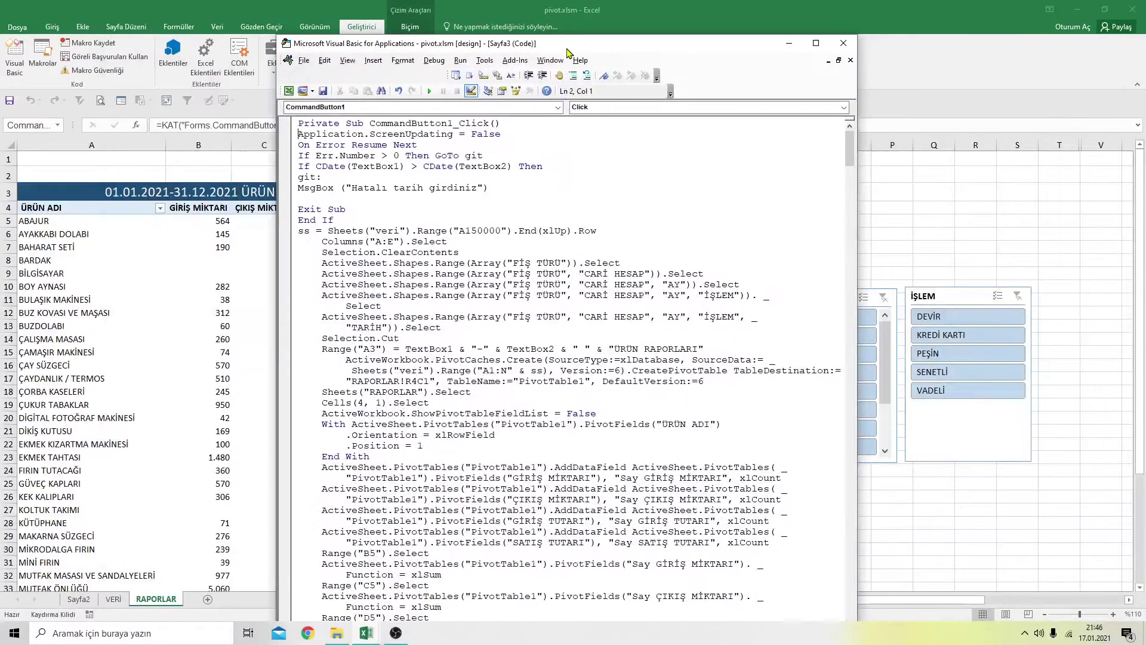
Delete the TextBox1/TextBox2 date part from the Range("A3") title line and close VBA
click(726, 348)
click(603, 349)
drag(604, 351, 406, 354)
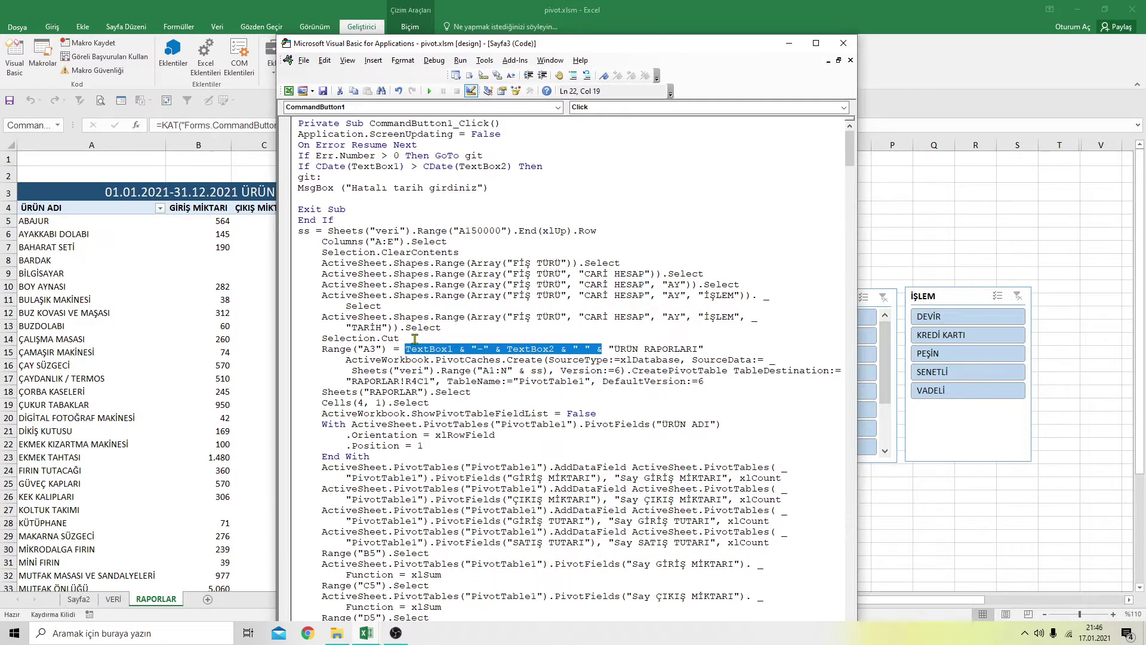
key(Delete)
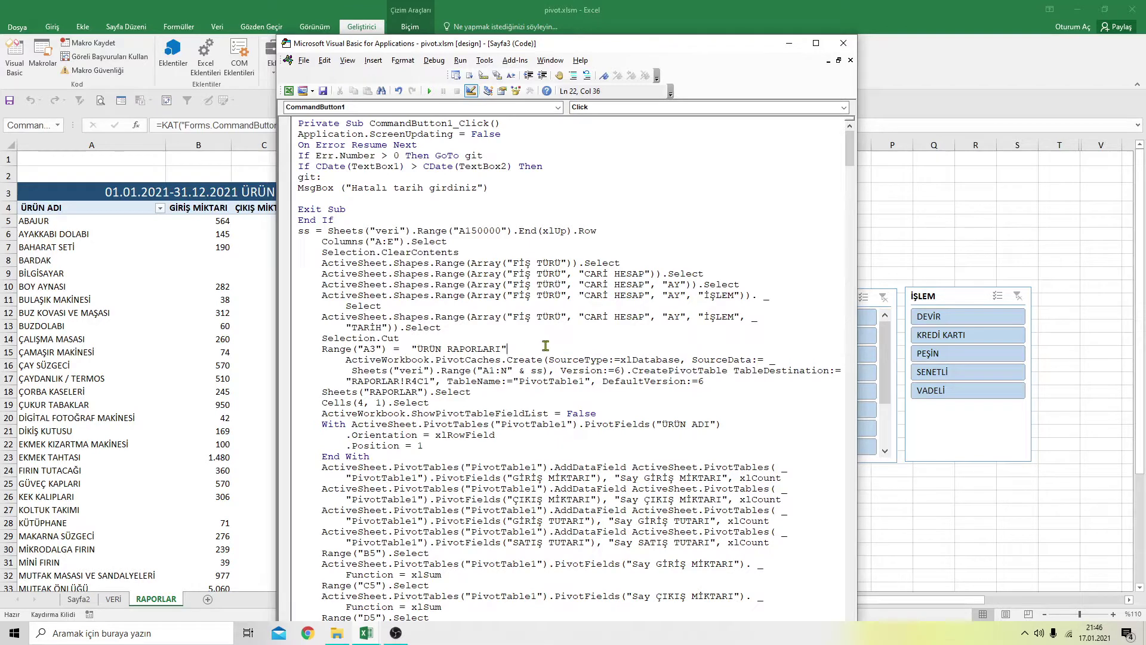
click(843, 43)
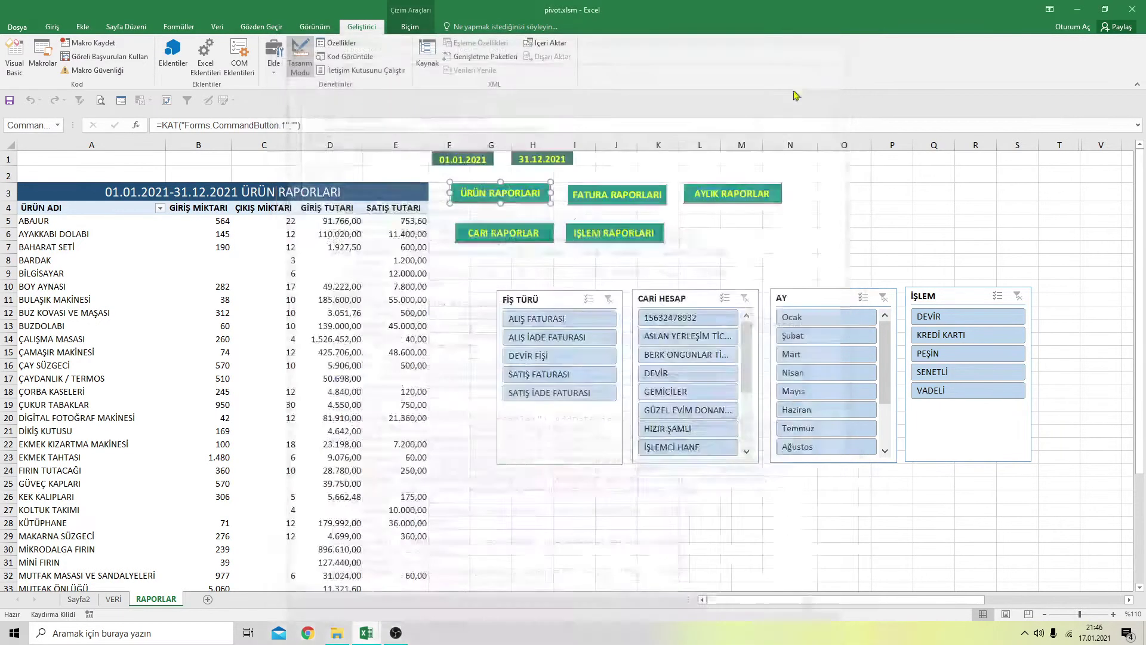
Leave Design Mode and run ÜRÜN RAPORLARI to verify the plain A3 title, then reopen its code
click(704, 264)
click(300, 60)
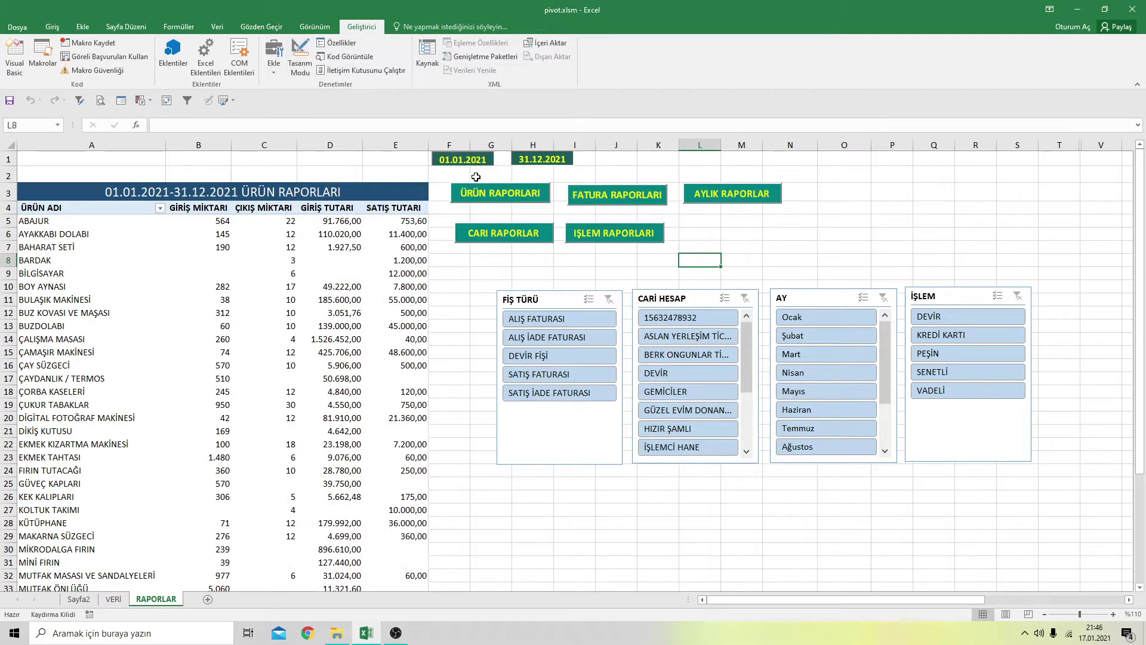
click(488, 196)
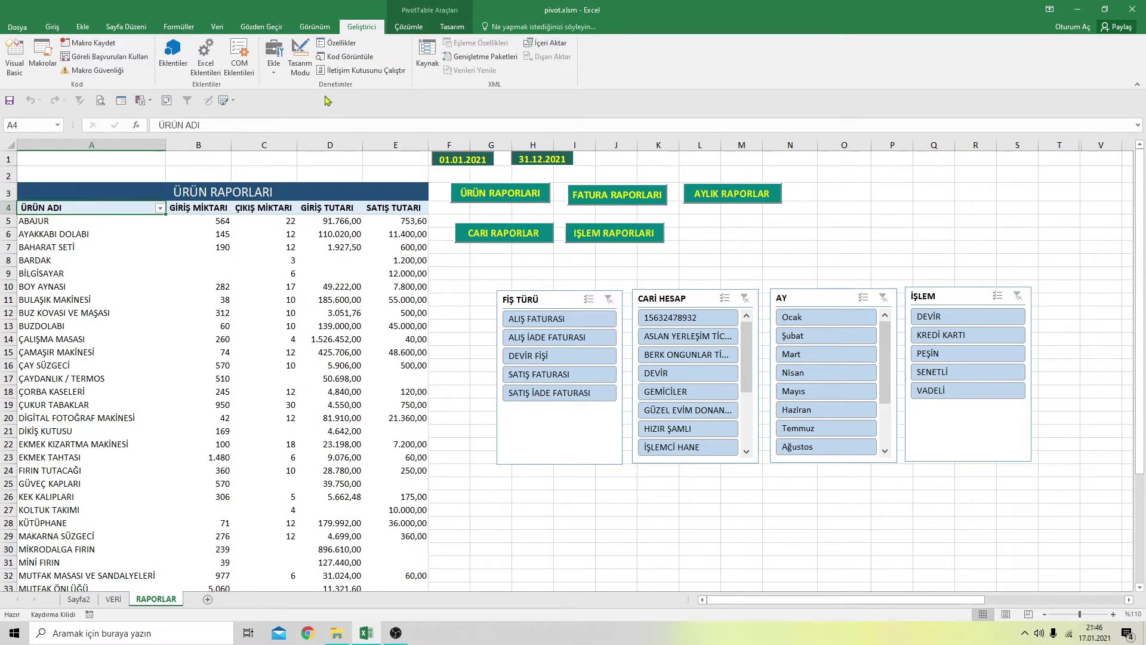
click(307, 48)
double_click(496, 193)
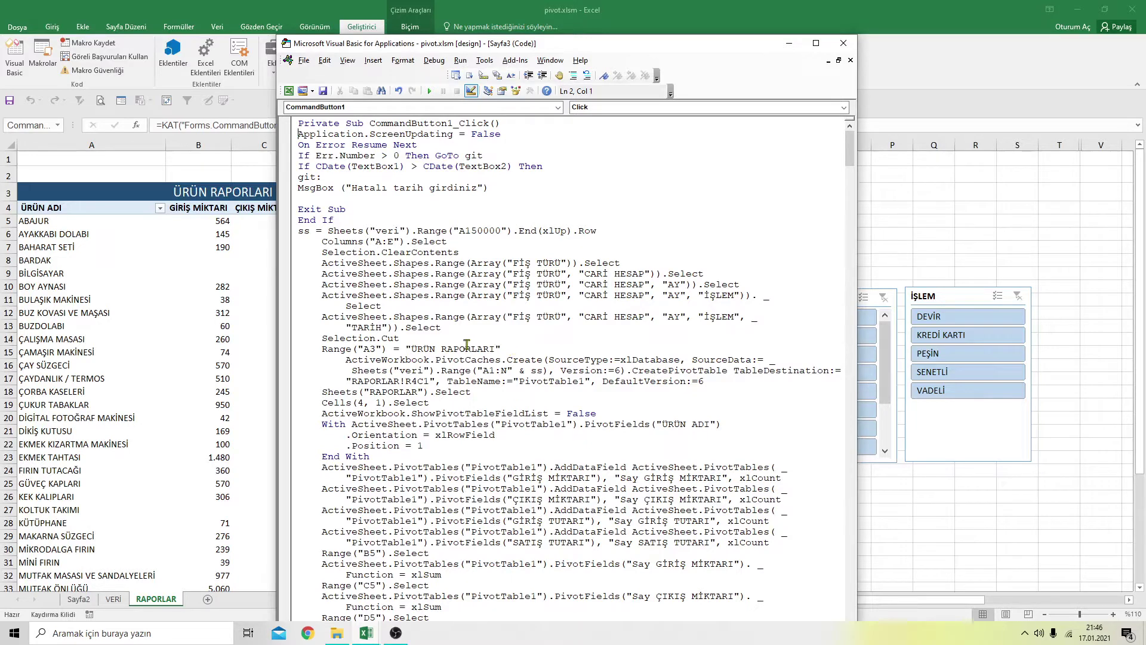
Insert a line after Selection.Cut starting range("C1") = "Rapor Tarihi, dismissing the compile error
click(418, 338)
key(Return)
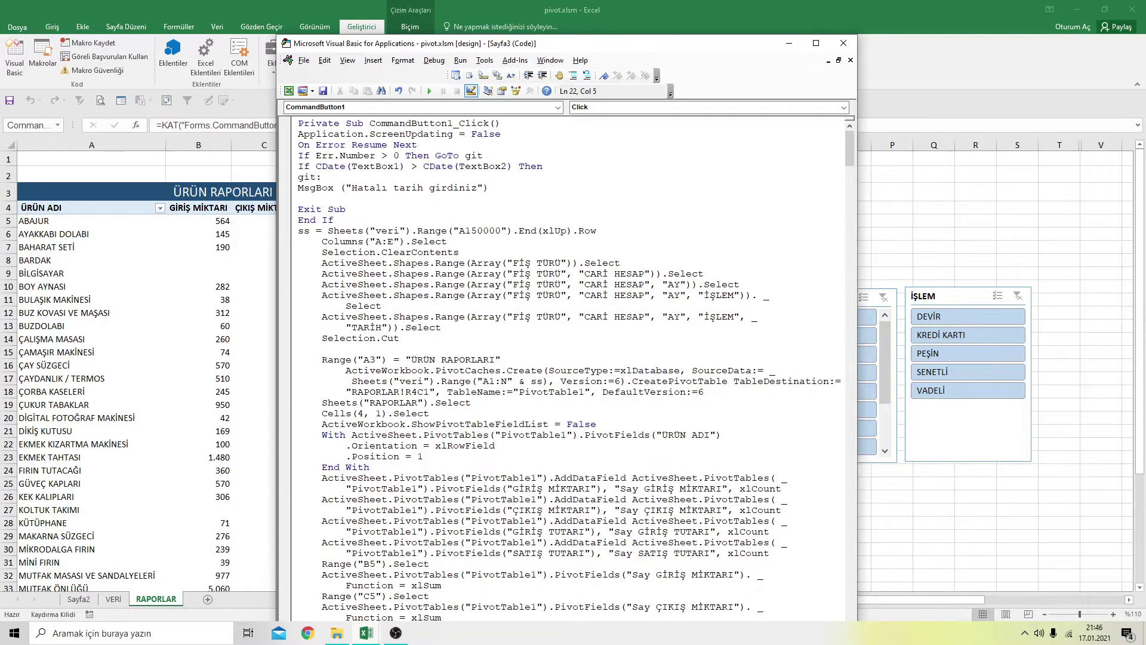
text(range)
text(()
text(C1)
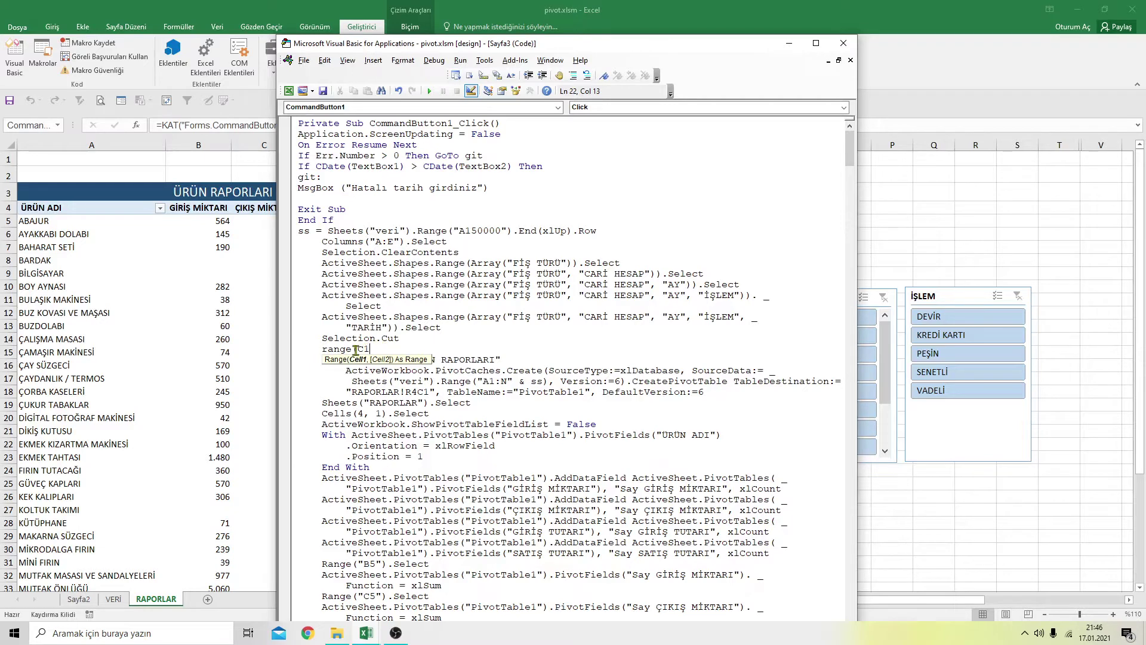
text(")
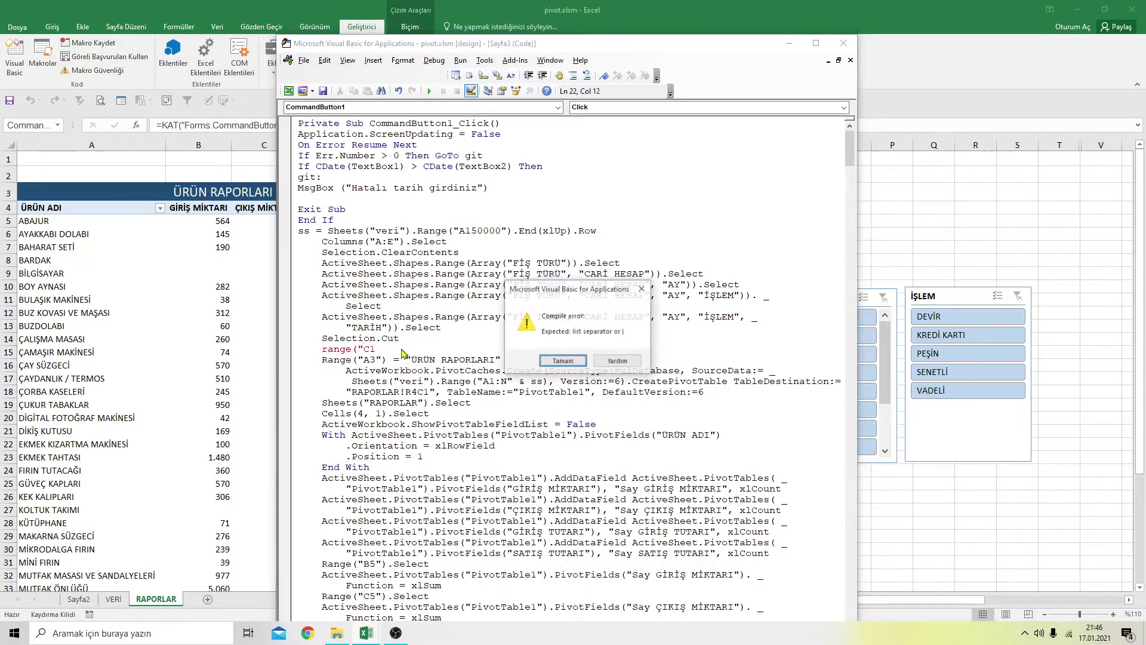
click(531, 361)
click(542, 362)
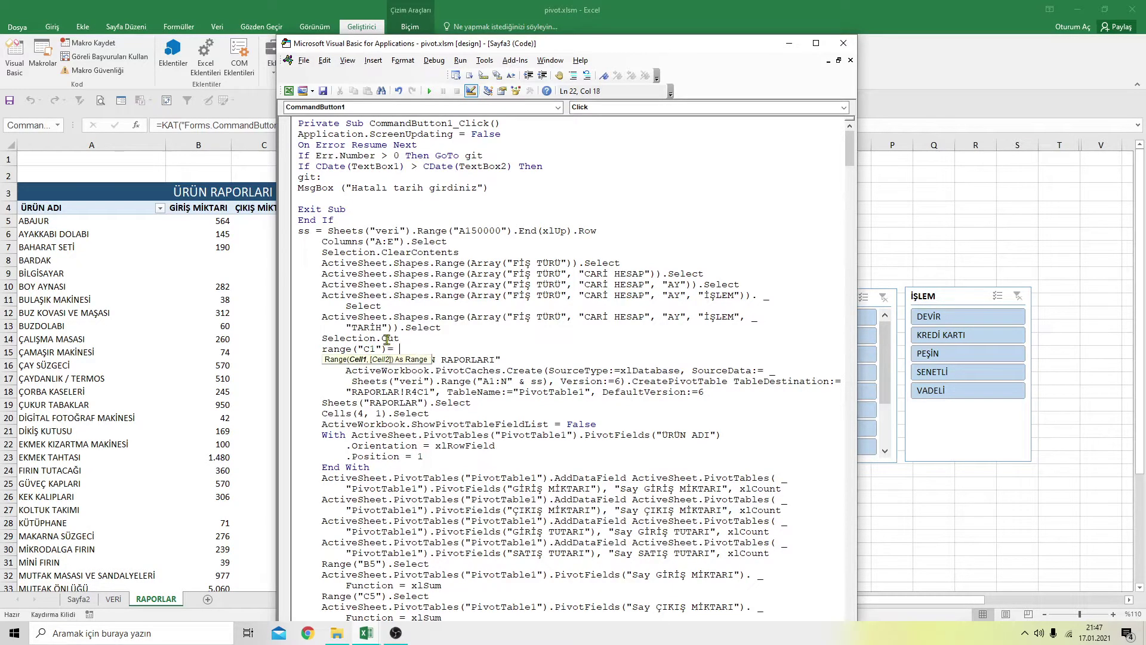
text(")
text(D)
Finish the C1 "Rapor Tarihi" line and add a Range("D1") = TextBox1 line below it
text("Rapor Tarihi :")
key(Return)
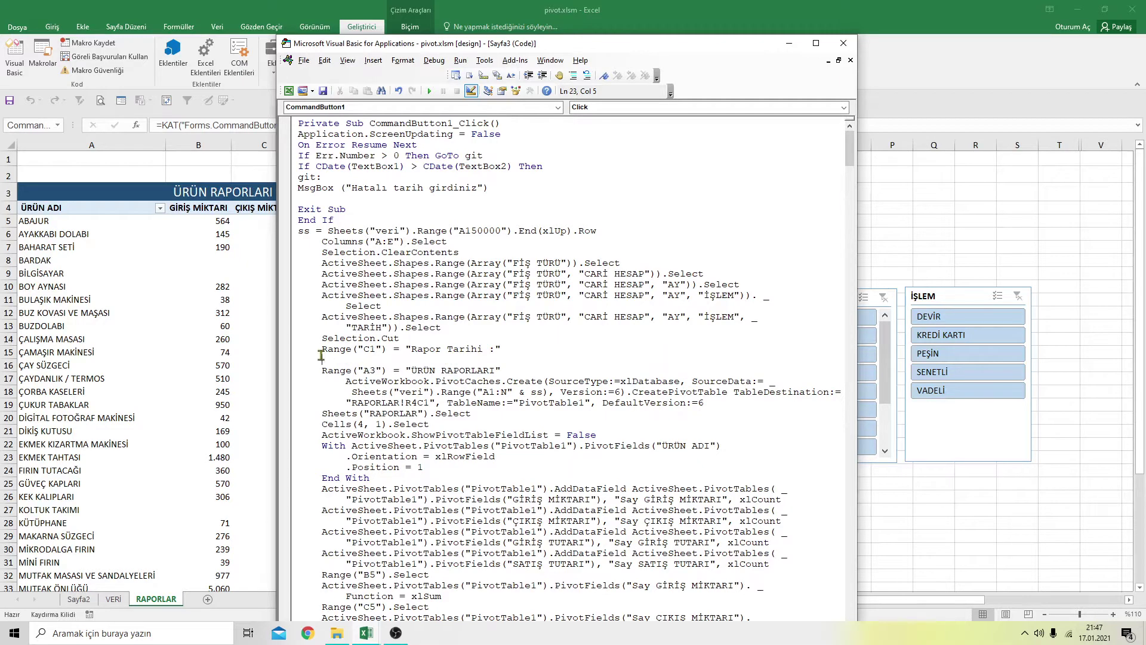
drag(322, 349, 388, 348)
key(ctrl+c)
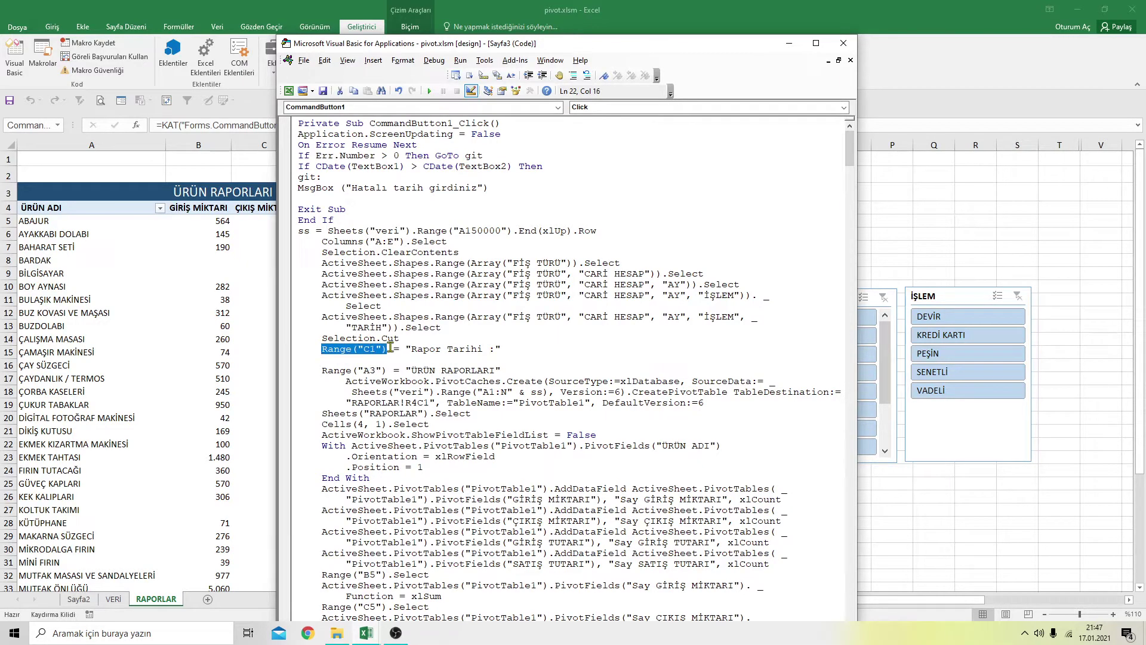
click(327, 355)
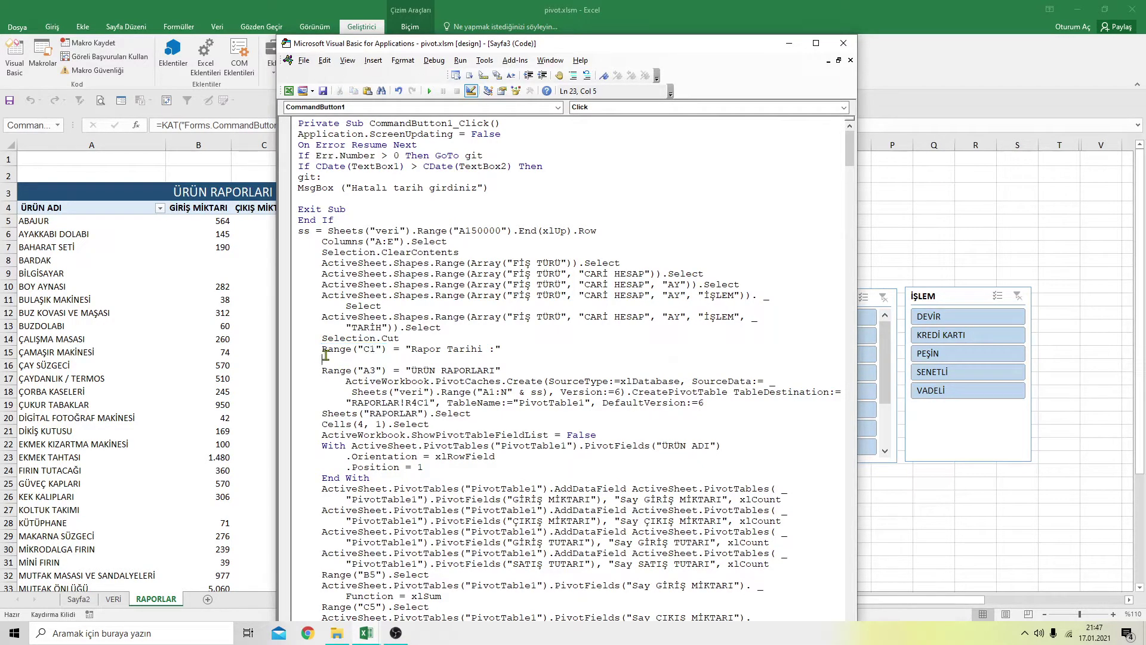
key(ctrl+v)
click(369, 360)
key(BackSpace)
text(D)
key(End)
text(=)
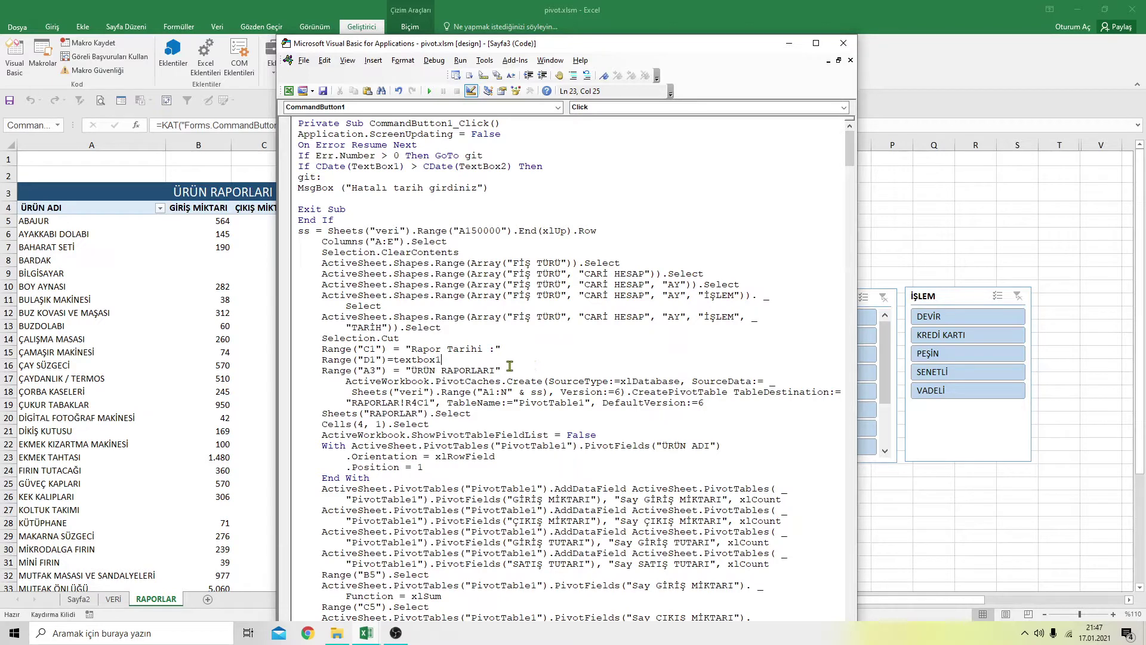
click(559, 325)
Add a Range("E1") = TextBox2 line below the D1 assignment
drag(456, 360, 318, 366)
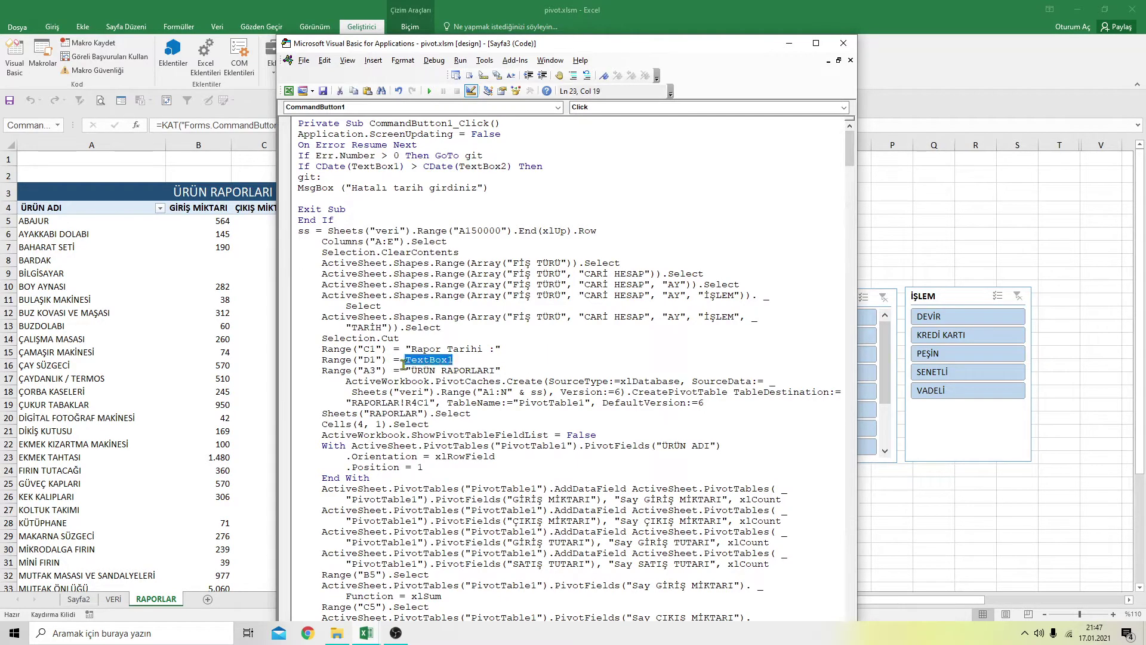
click(466, 360)
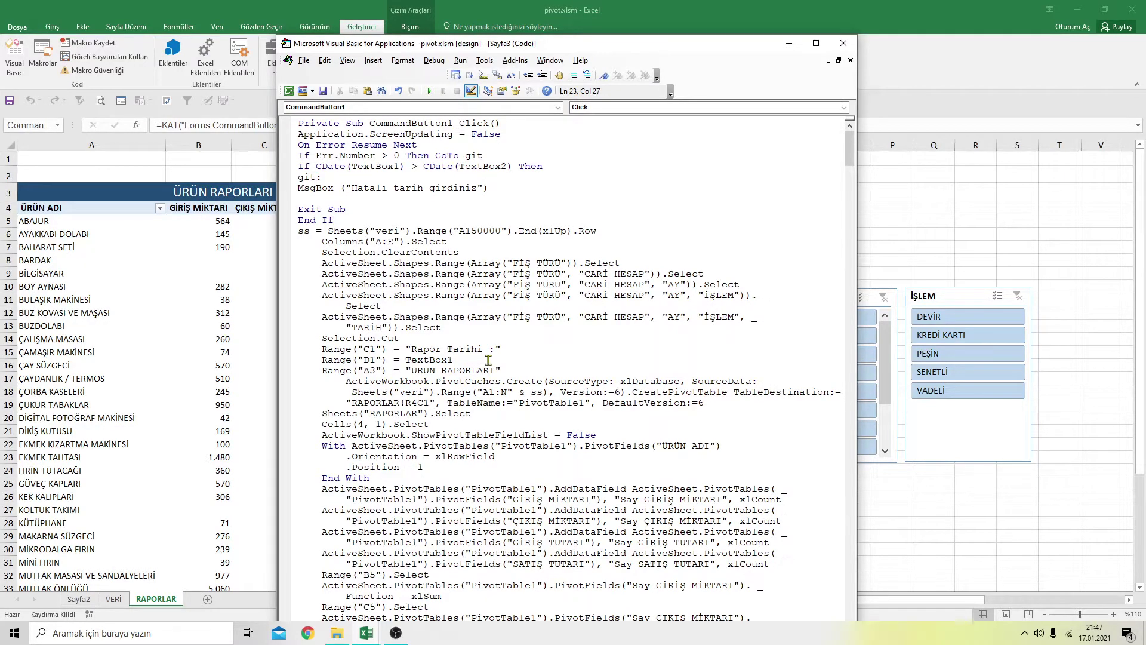
key(Return)
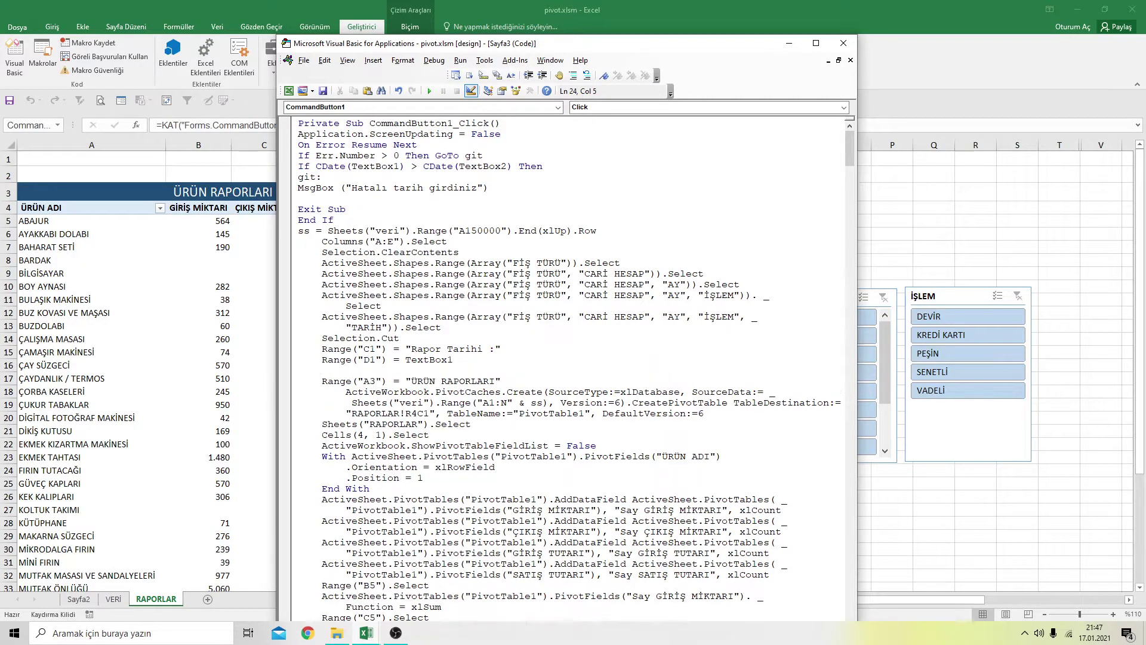
text(Range("C1"))
click(370, 370)
key(BackSpace)
text(E1"))
text(=t)
text(extbox2)
Close VBA, leave Design Mode and run the ÜRÜN RAPORLARI report
click(540, 363)
click(843, 43)
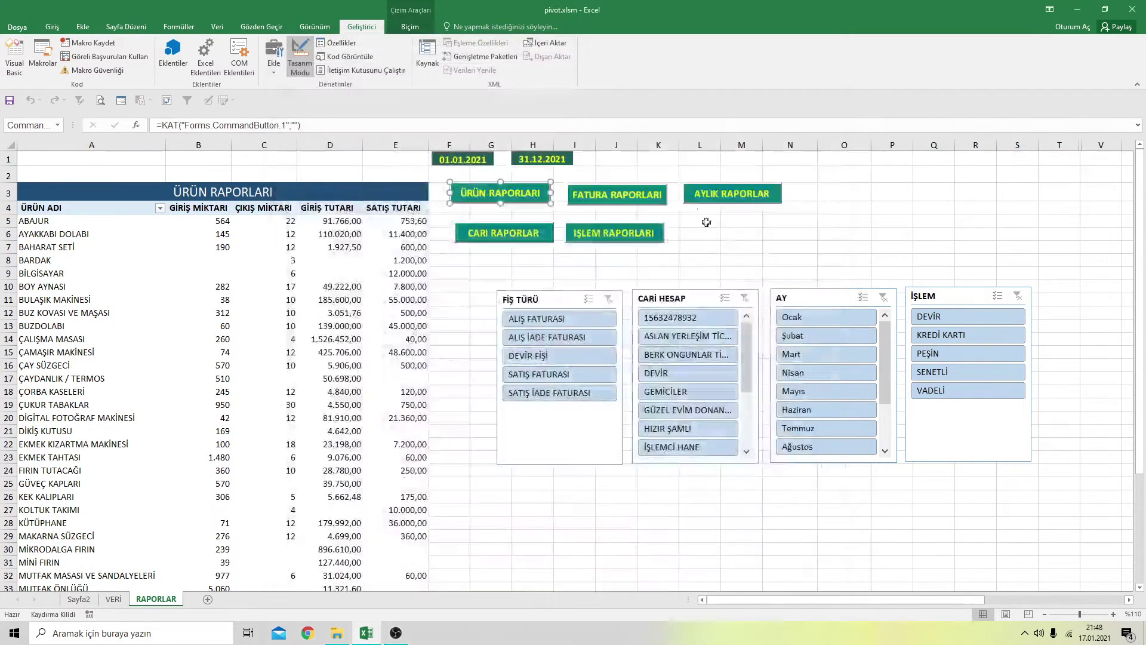
click(692, 246)
click(302, 62)
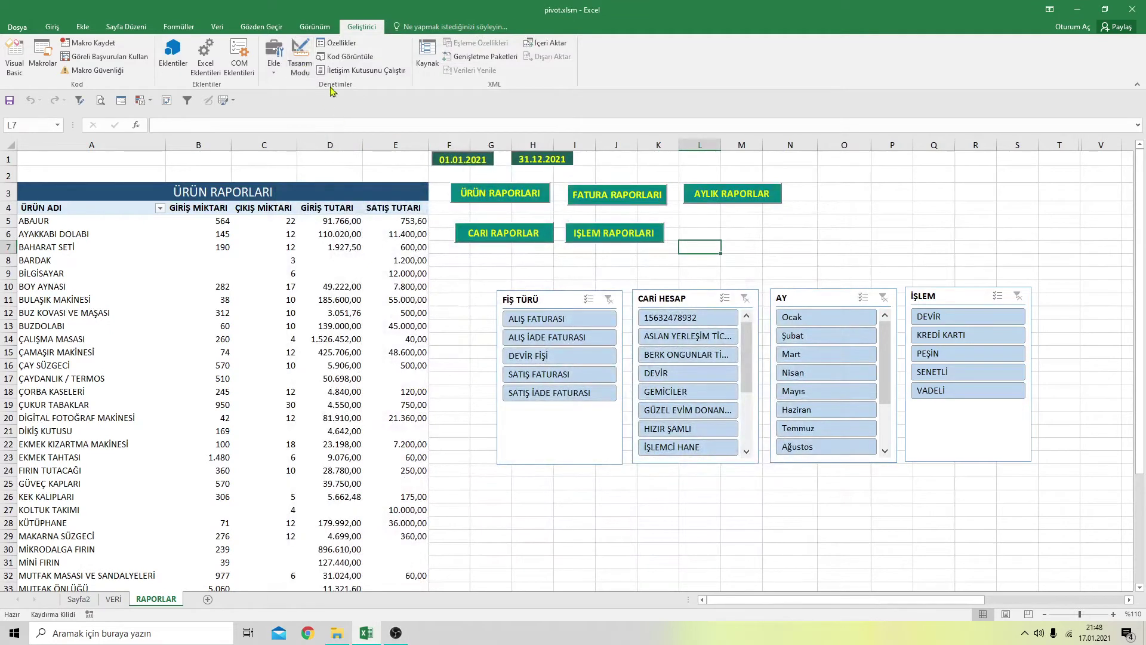
click(503, 195)
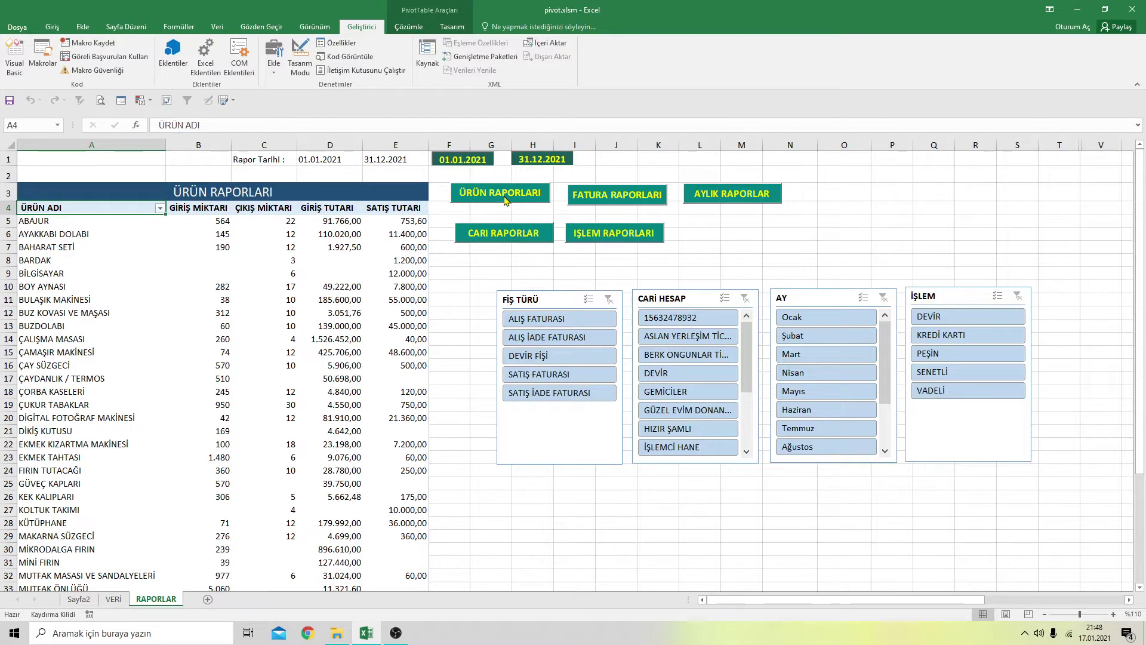
Change the end date to 01.03.2021, rerun the report, and reopen the button's code
click(529, 158)
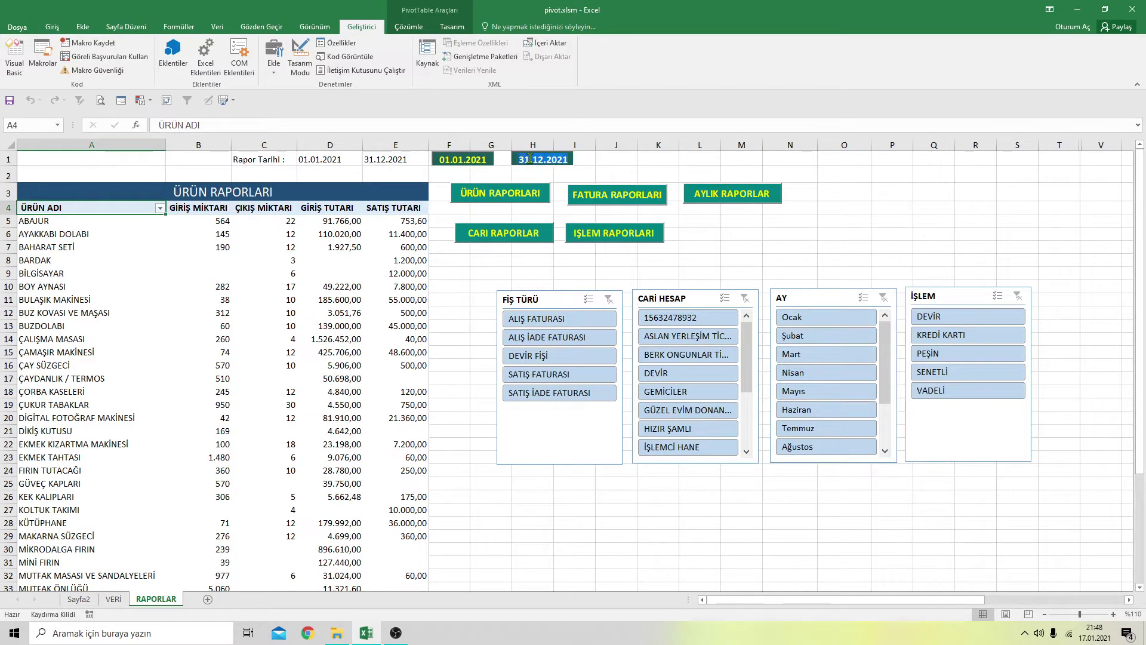
text(0)
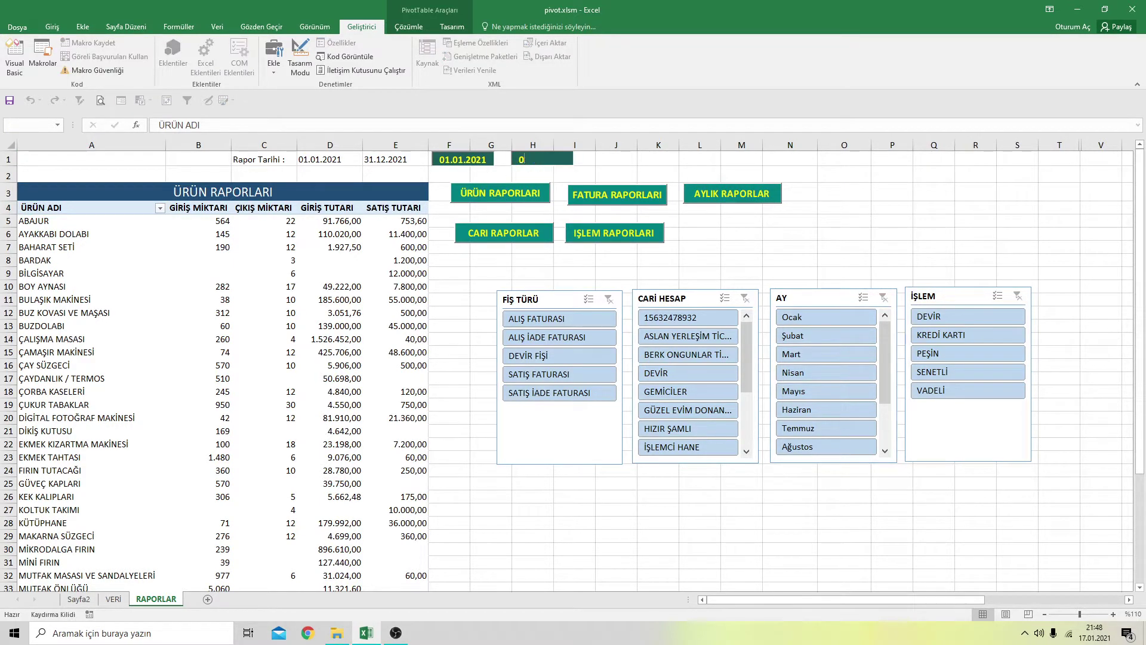
text(1.03.2021)
click(508, 272)
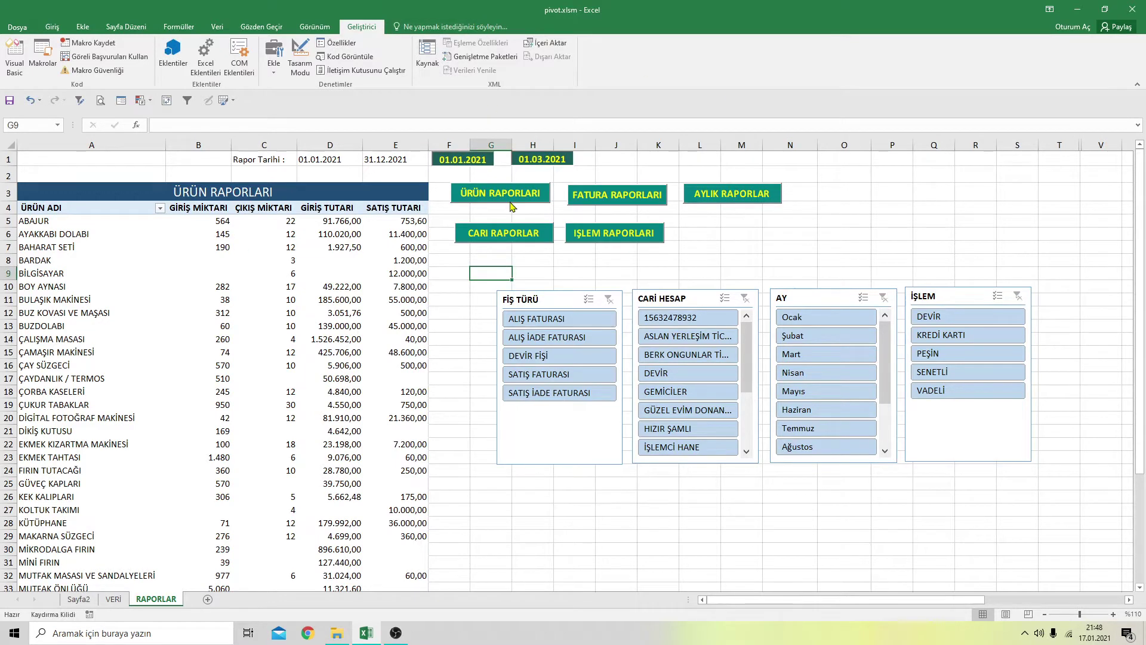
click(510, 203)
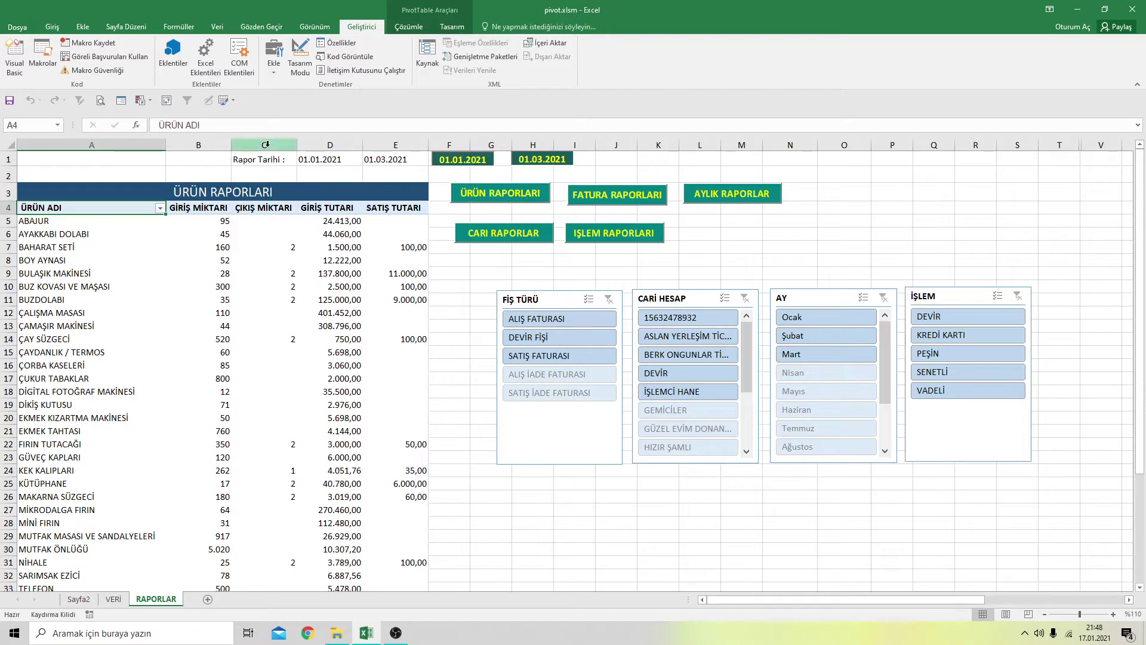
click(387, 173)
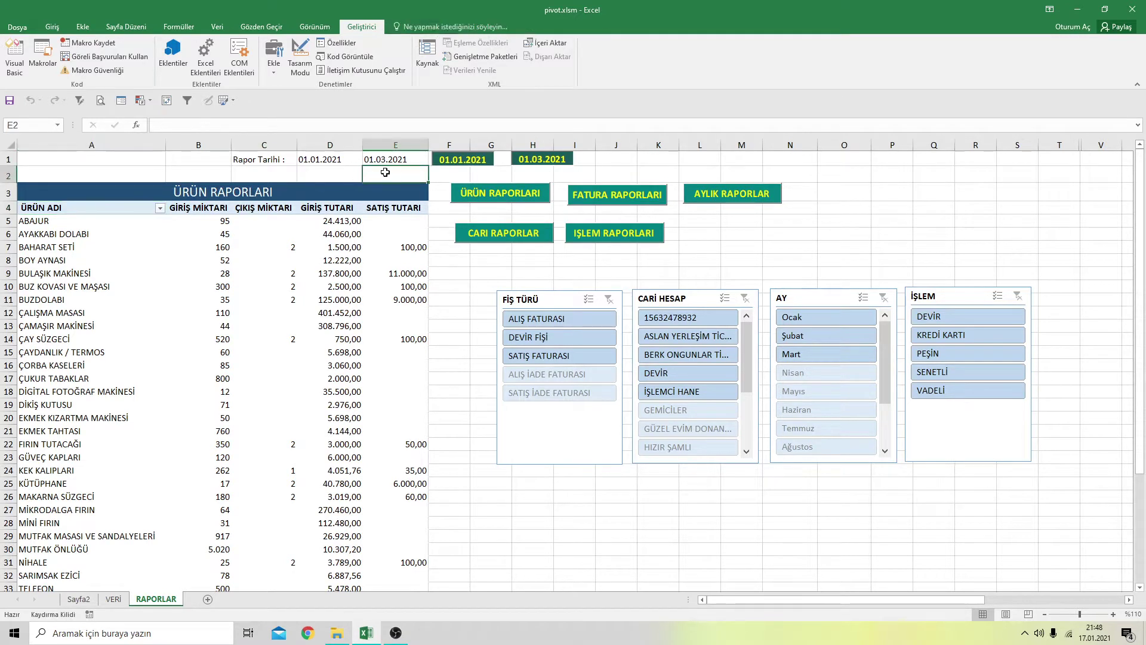
click(300, 56)
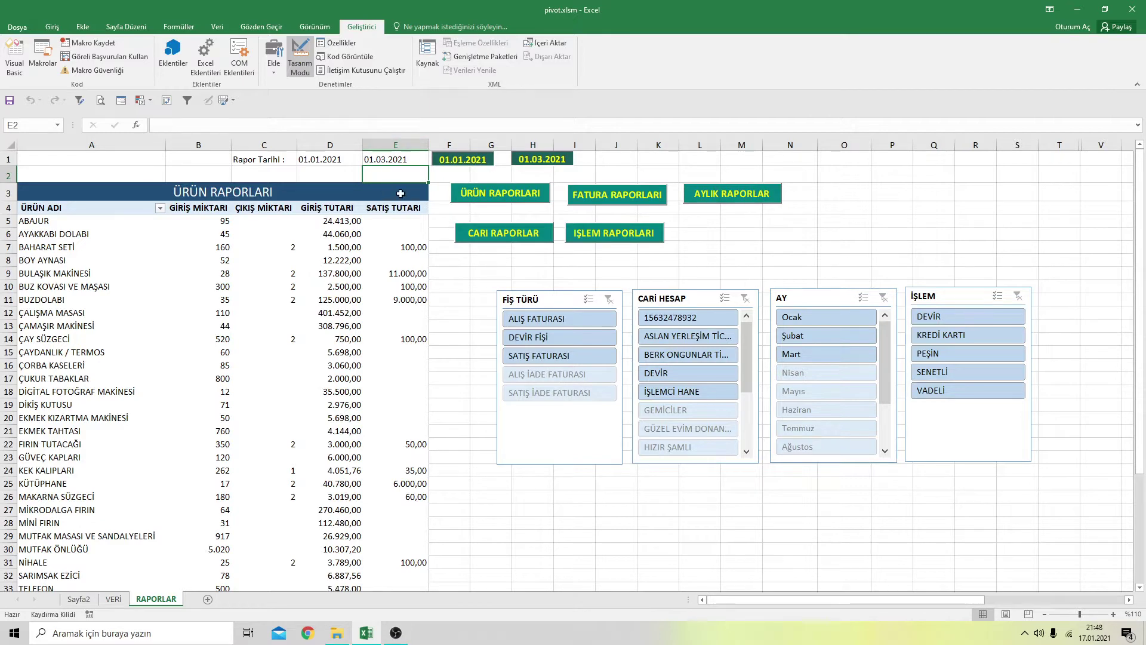
double_click(489, 198)
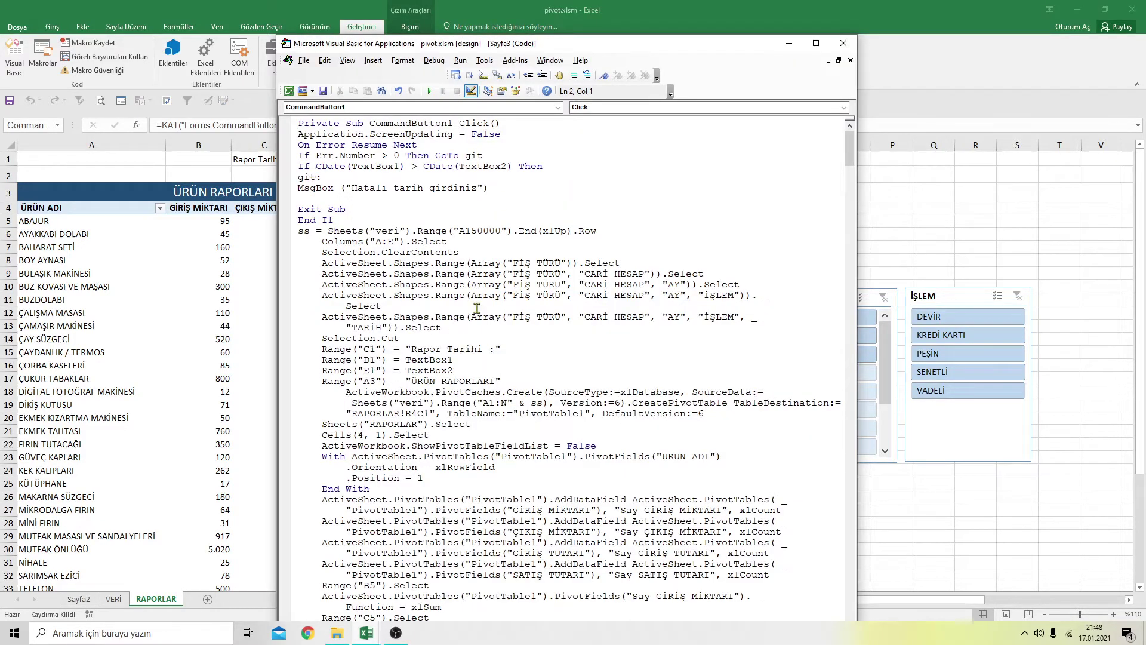
Start a new line below the E1 assignment with a copied Range("E1") = reference
click(465, 370)
key(Return)
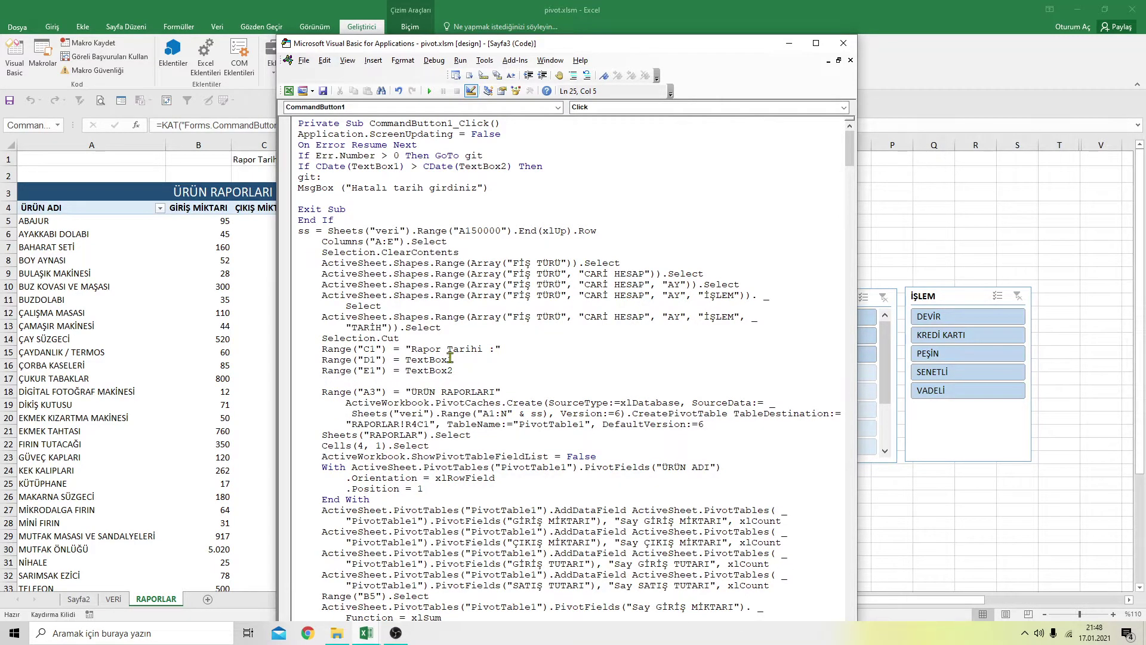
click(386, 371)
drag(386, 371, 300, 374)
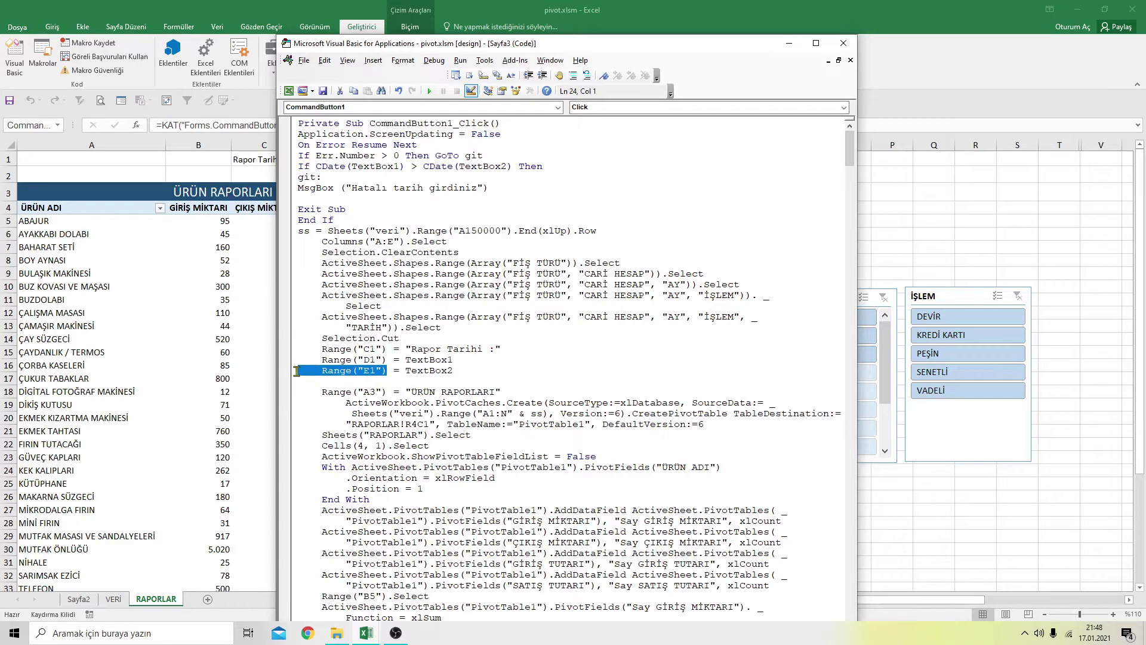
click(333, 378)
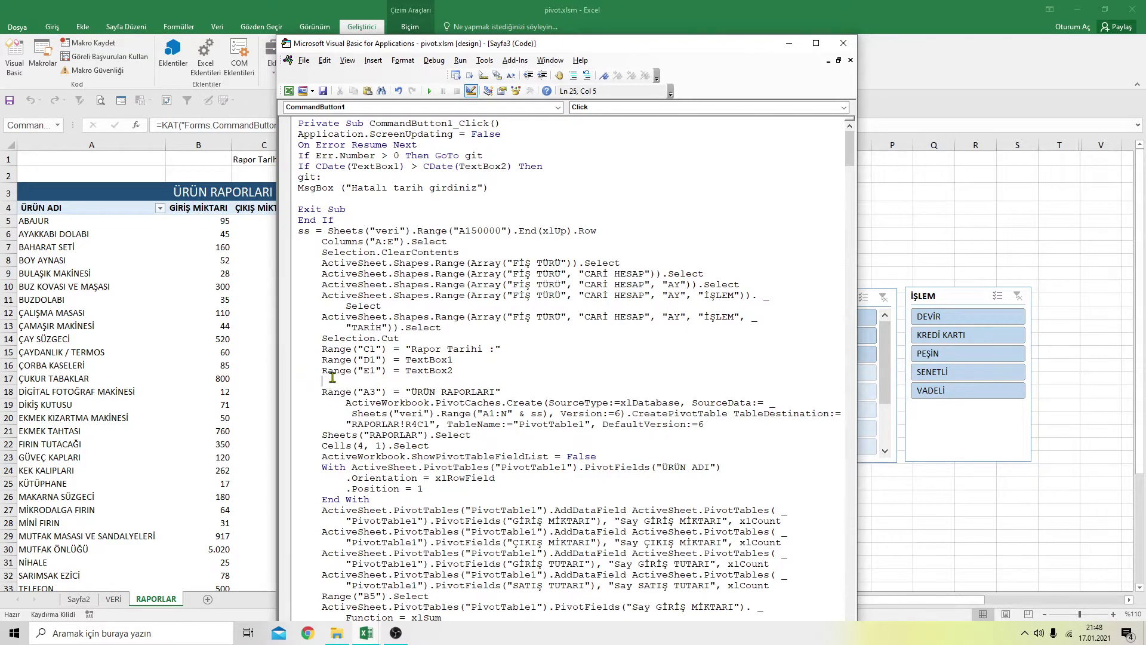
key(Tab)
text(Range("E1"))
key(BackSpace)
key(BackSpace)
key(BackSpace)
click(389, 382)
text(=)
Turn it into Range("E2") = Format(Date, "dd.mm.yyyy")
click(375, 381)
key(BackSpace)
text(2)
click(434, 385)
text(f)
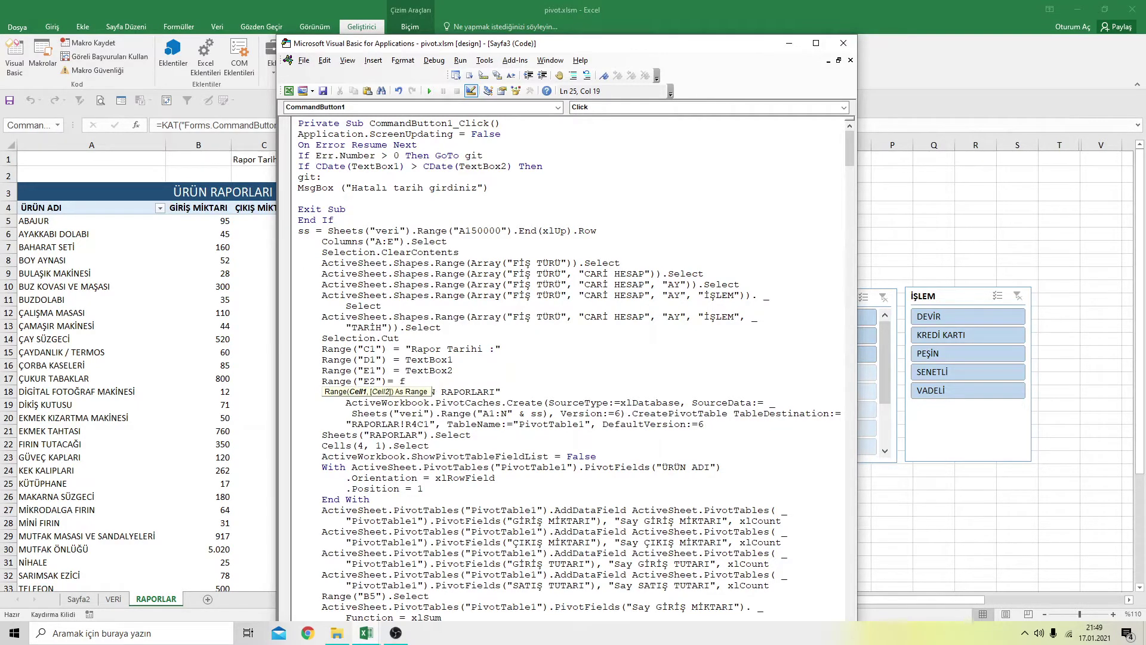
text(ormat)
text(()
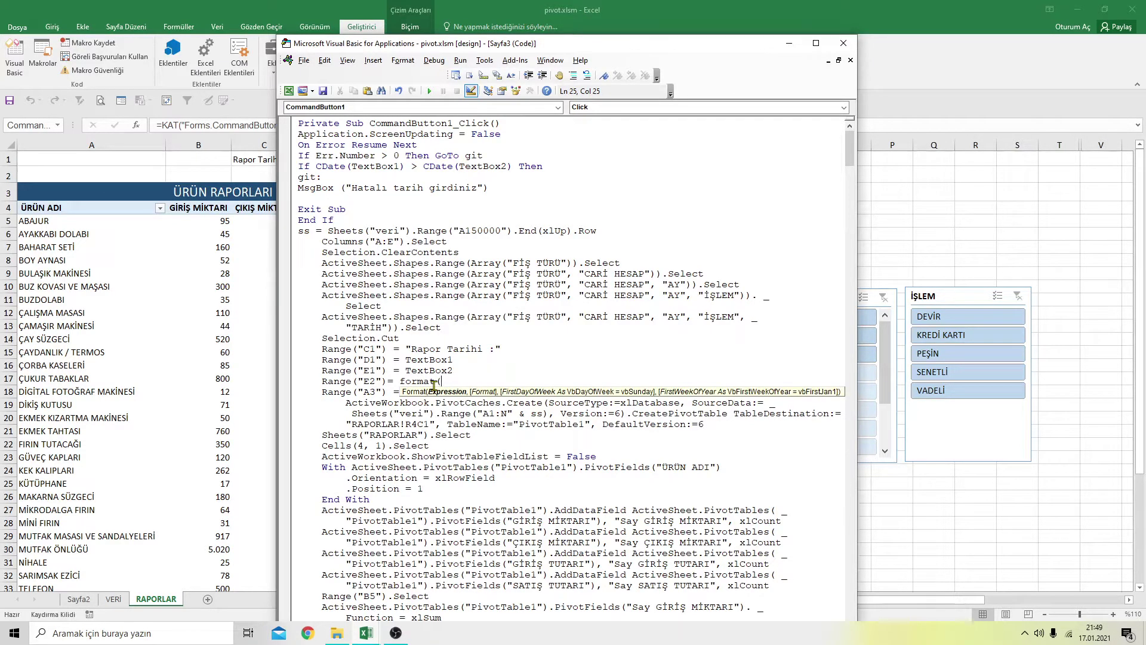
text(da)
text(te)
text(,")
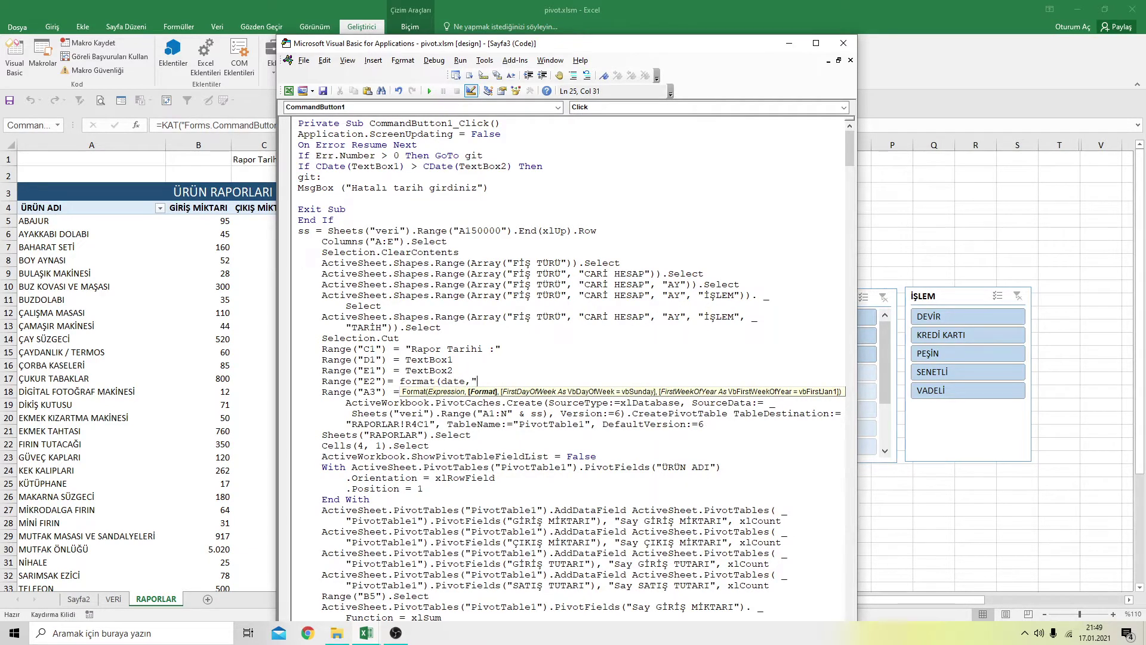
text(dd.)
text(mm.)
text(yyyy")
text())
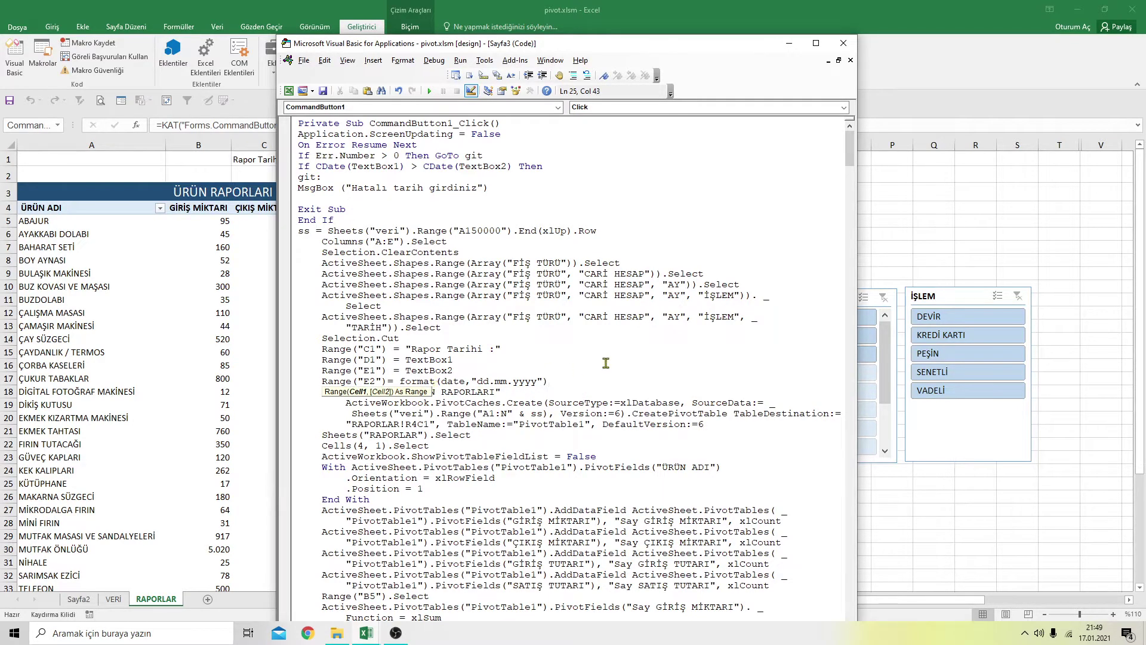
click(606, 361)
Close VBA, leave Design Mode and rerun the ÜRÜN RAPORLARI report
click(844, 45)
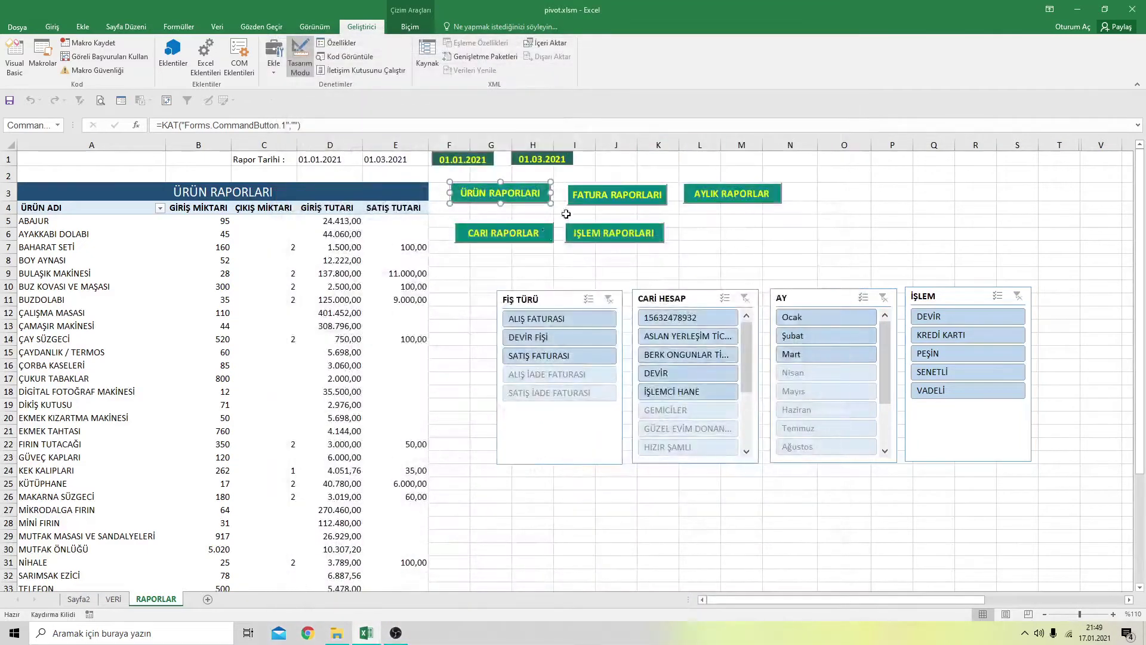
click(473, 274)
click(306, 67)
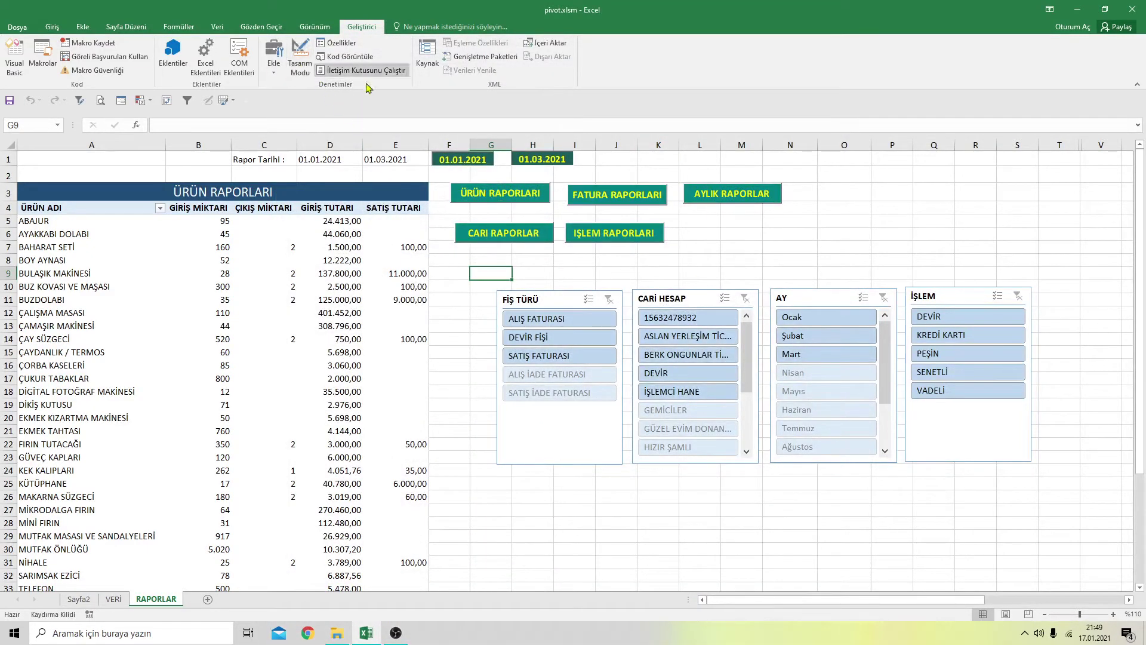
click(507, 194)
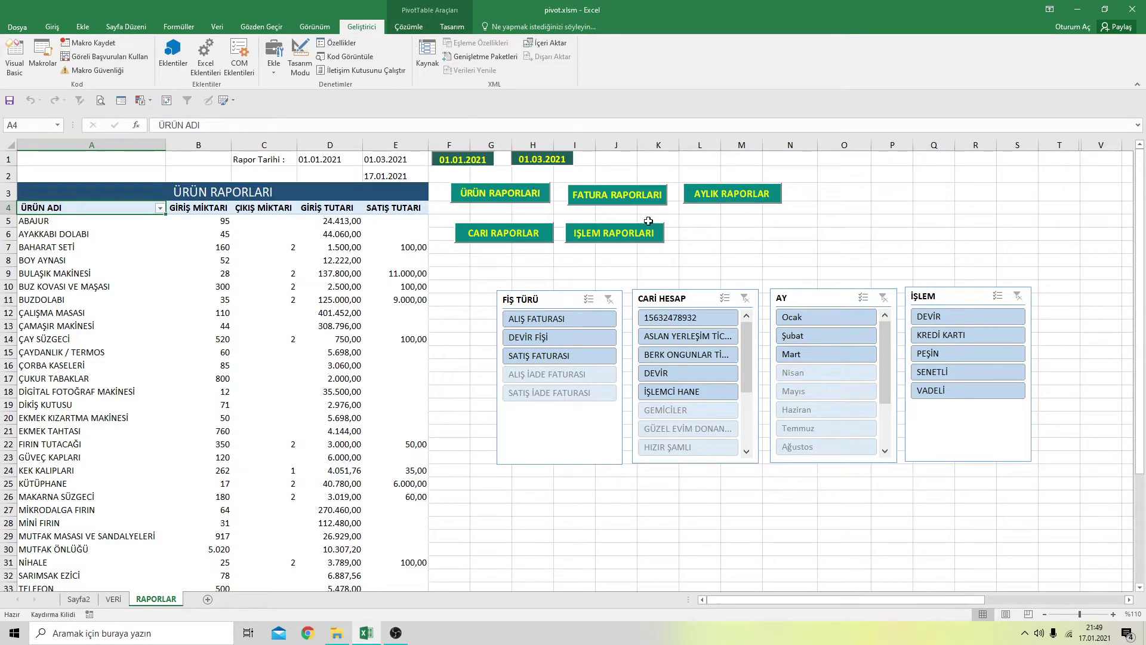
Check E2 shows 17.01.2021 and the totals row, then reopen the button's code
scroll(271, 284, down, 4)
scroll(179, 358, down, 2)
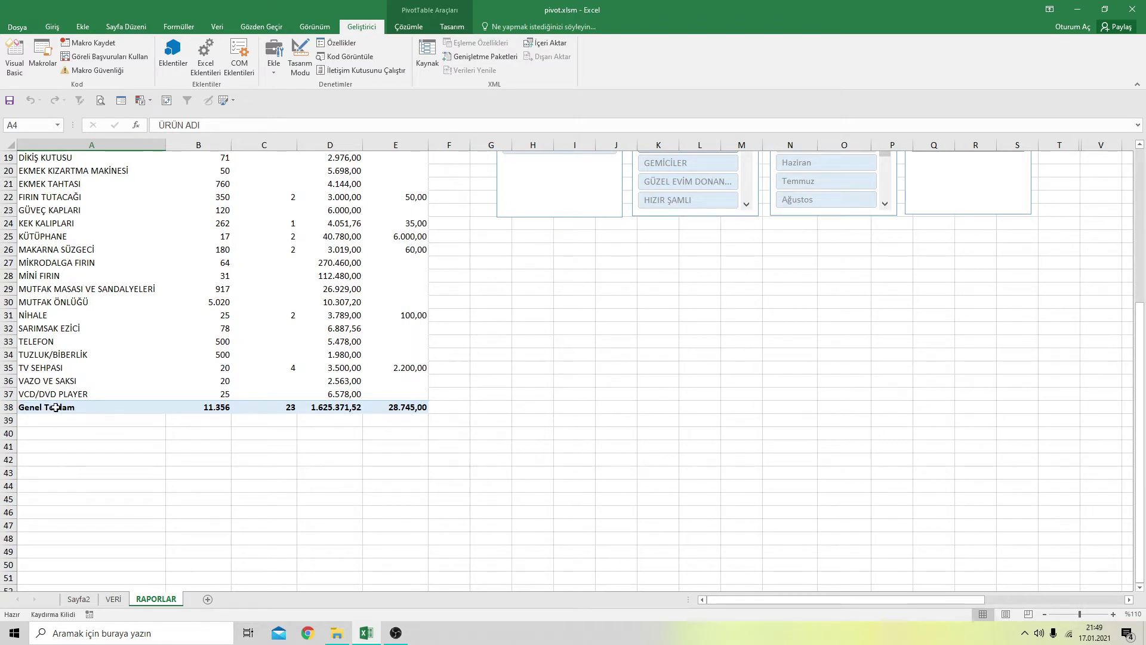
click(43, 437)
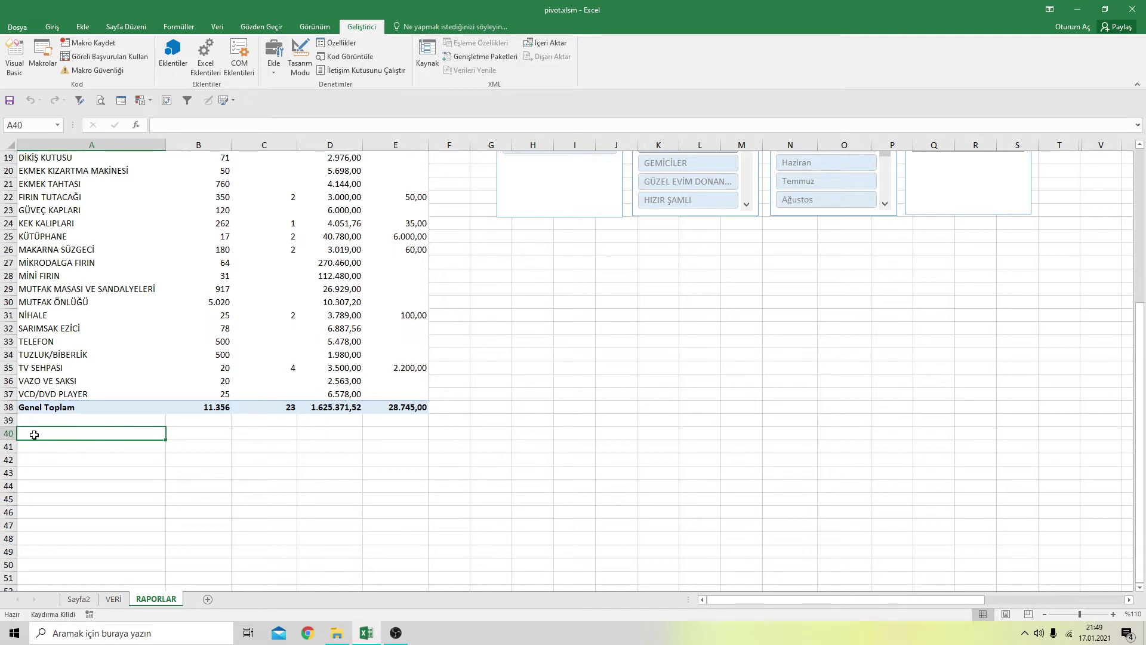
scroll(206, 401, up, 4)
scroll(280, 324, up, 2)
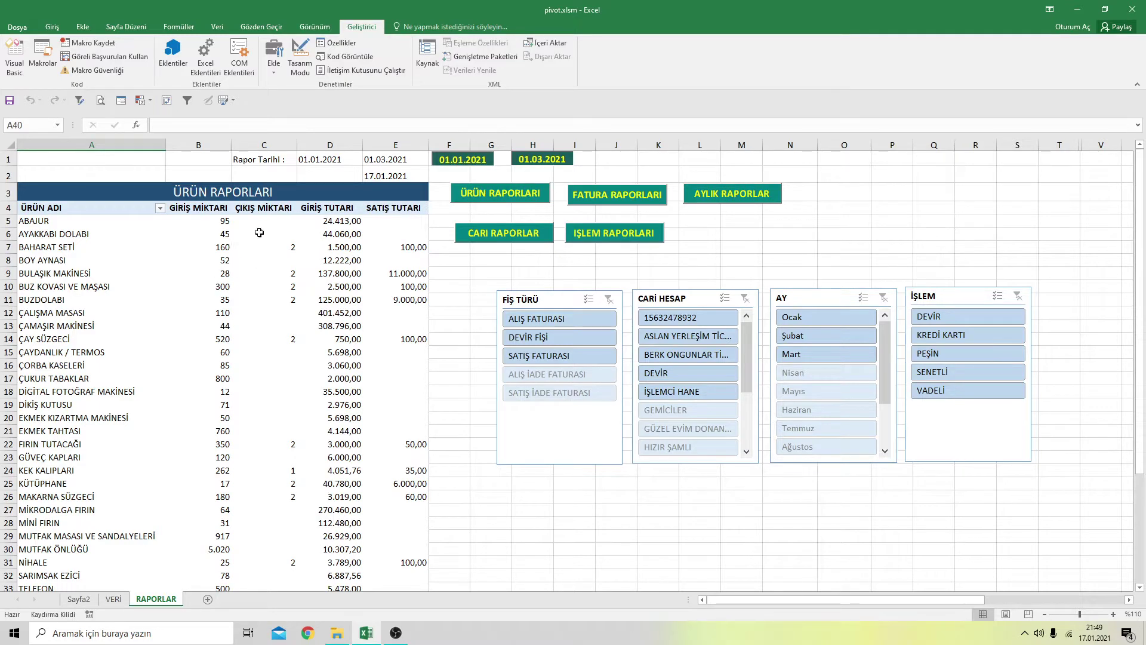
click(299, 46)
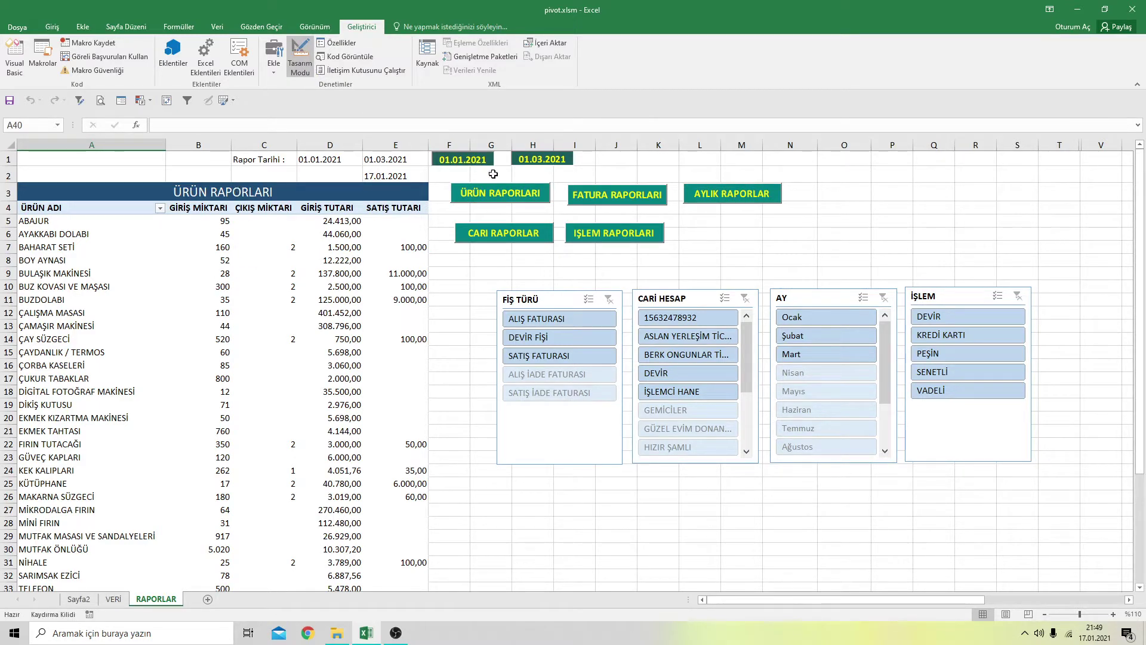
double_click(501, 191)
Copy the ss = Sheets("veri") last-row line from the macro
scroll(501, 189, down, 5)
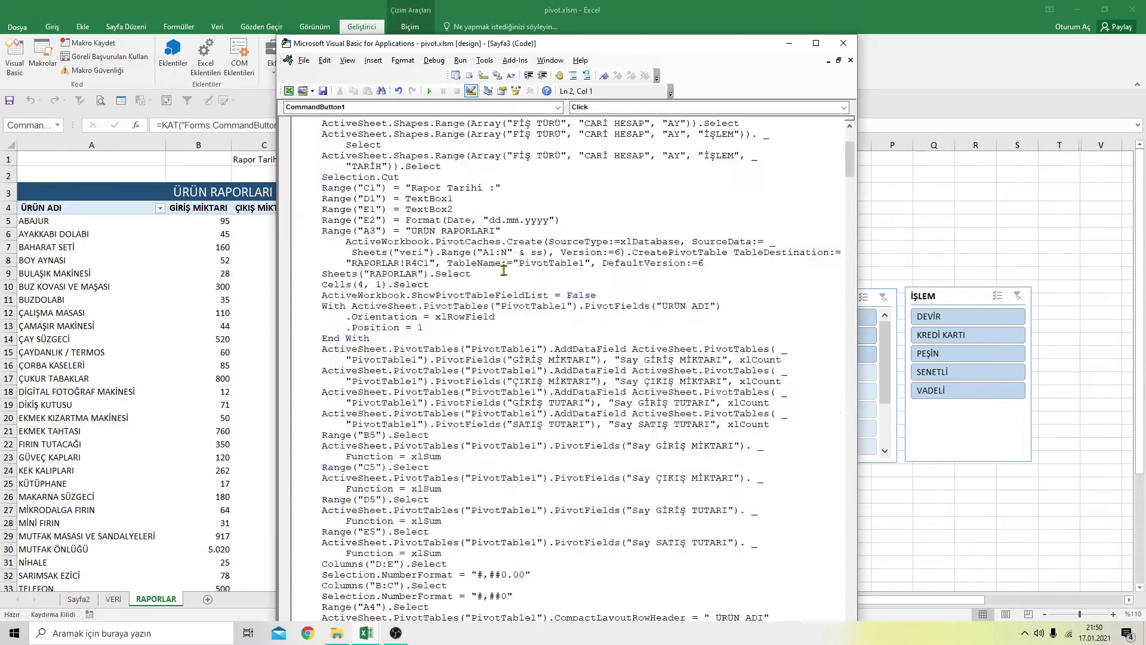
scroll(503, 269, down, 5)
scroll(503, 269, down, 2)
scroll(504, 268, down, 6)
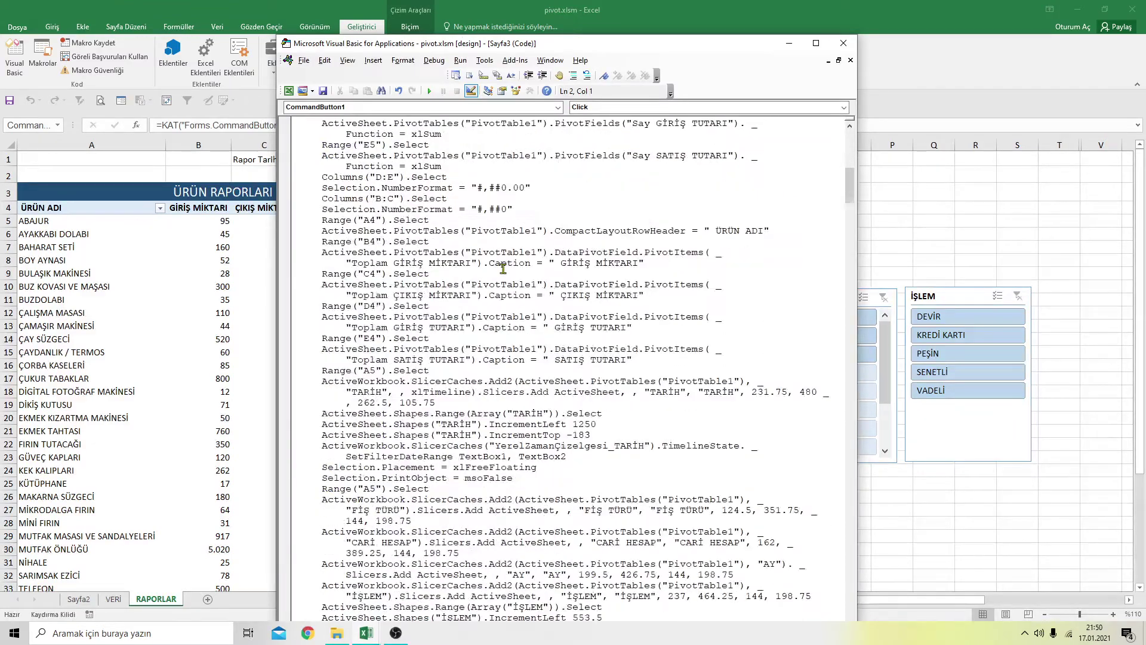
scroll(501, 292, down, 6)
scroll(500, 312, down, 6)
scroll(501, 311, down, 5)
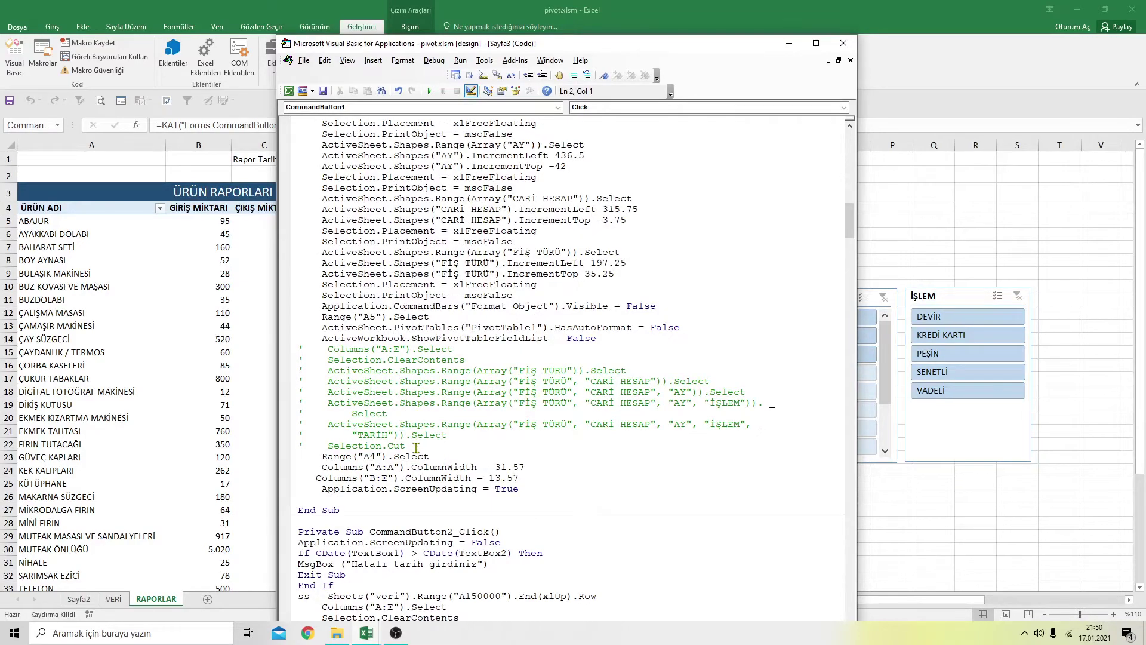
scroll(454, 335, up, 7)
scroll(486, 215, up, 6)
scroll(485, 215, up, 5)
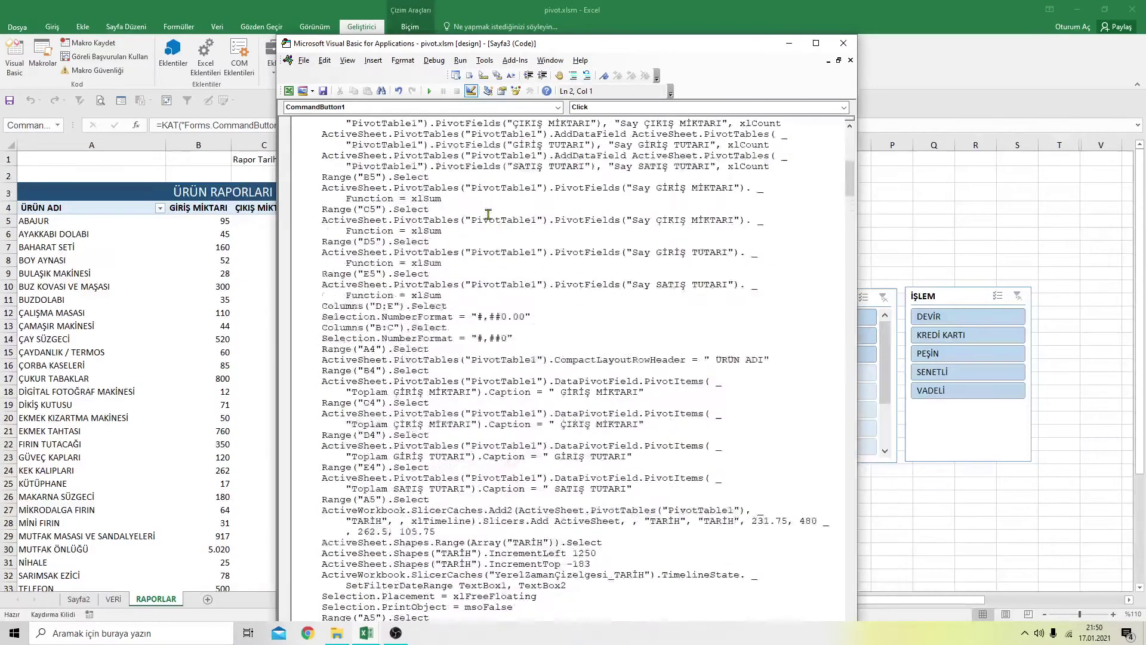
scroll(487, 214, up, 5)
scroll(488, 215, up, 4)
scroll(488, 213, up, 5)
scroll(488, 214, up, 1)
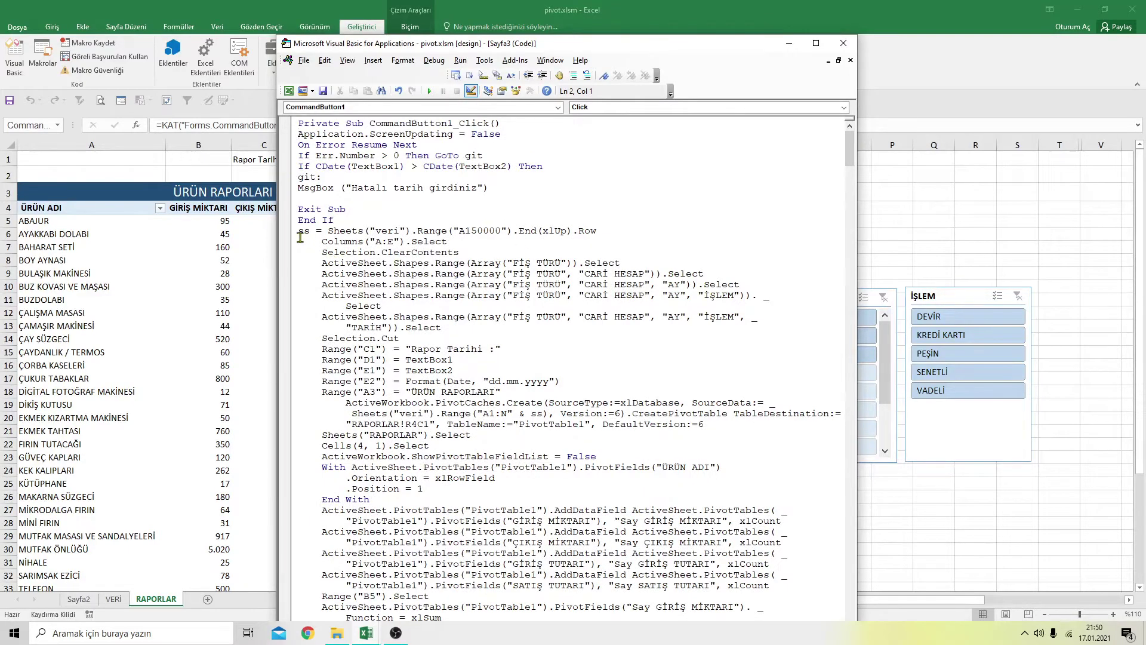
drag(298, 231, 597, 229)
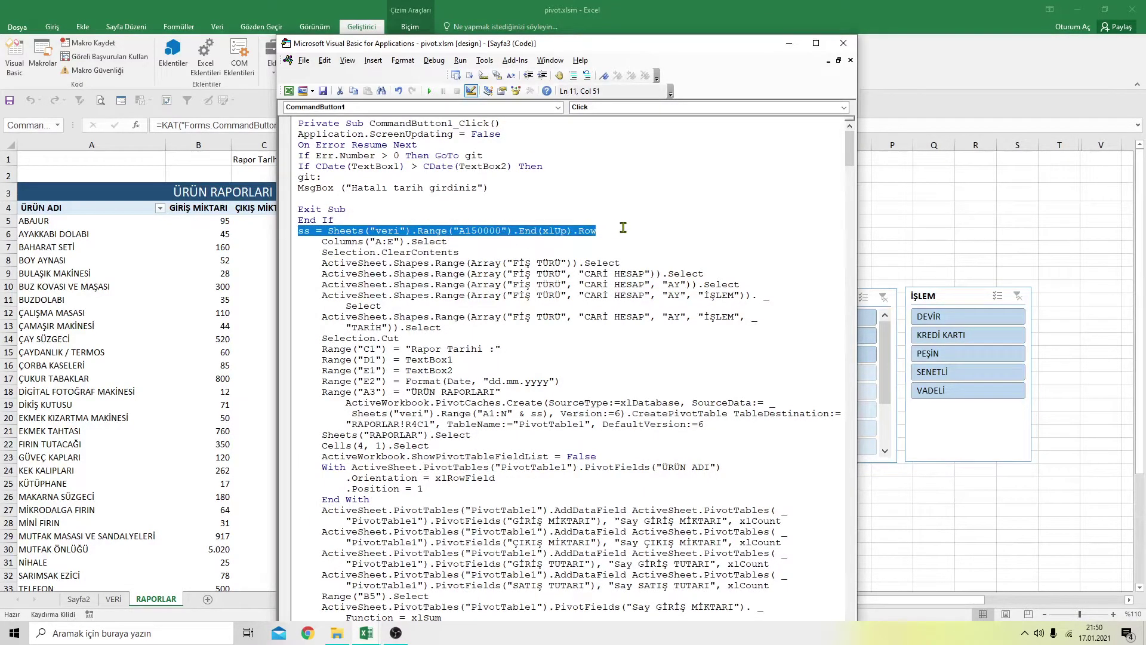
right_click(571, 229)
click(593, 249)
Paste it on a new line after Selection.Cut, changing the sheet veri to raporlar
scroll(456, 280, down, 9)
scroll(457, 280, down, 8)
scroll(456, 281, down, 5)
scroll(456, 280, down, 4)
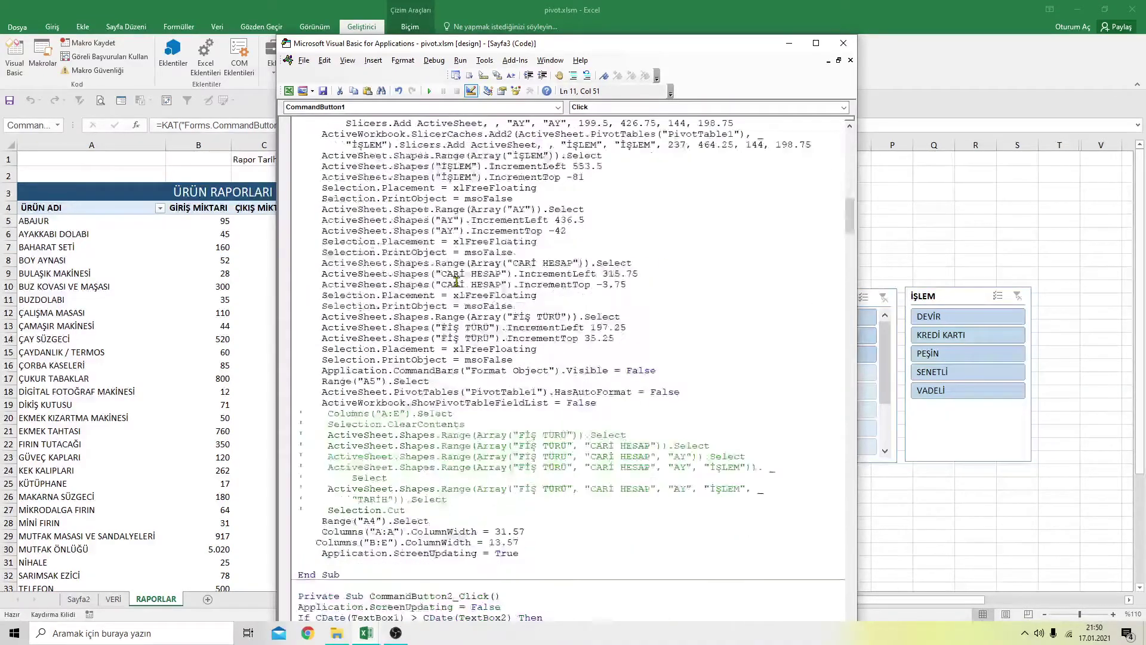
scroll(457, 280, down, 4)
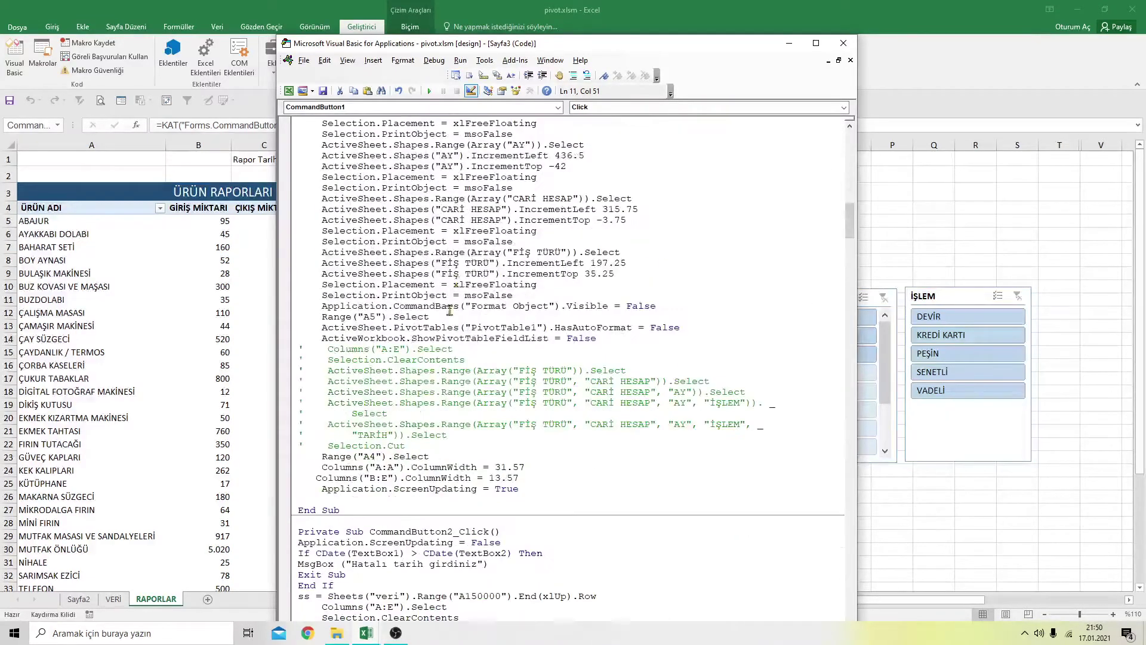
click(433, 456)
click(408, 447)
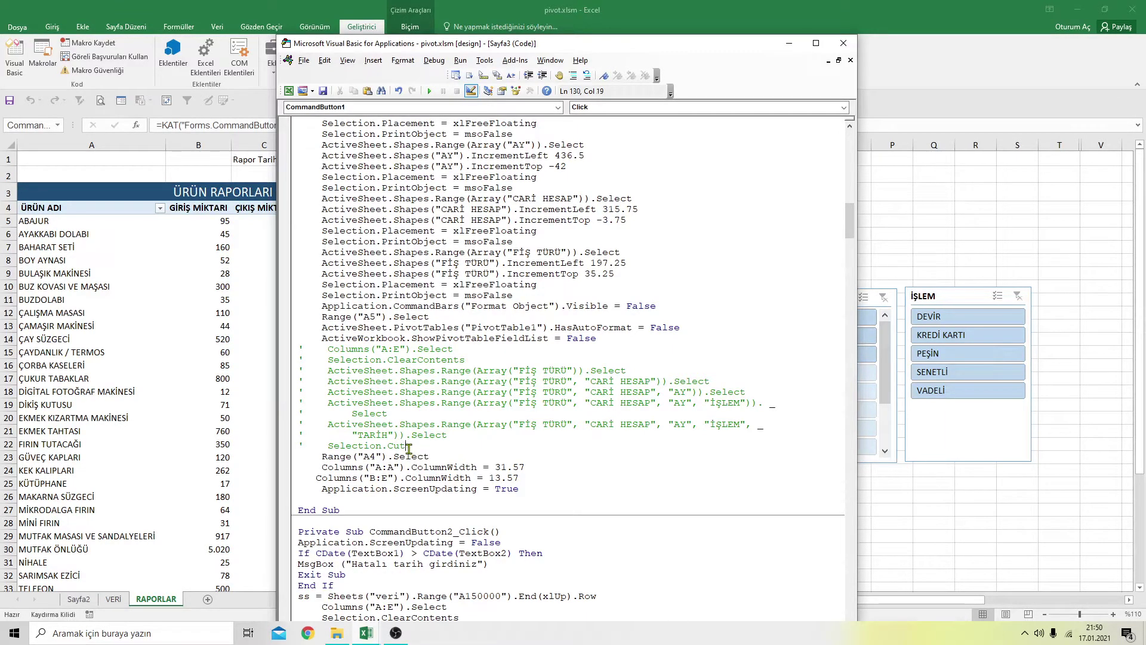
key(Return)
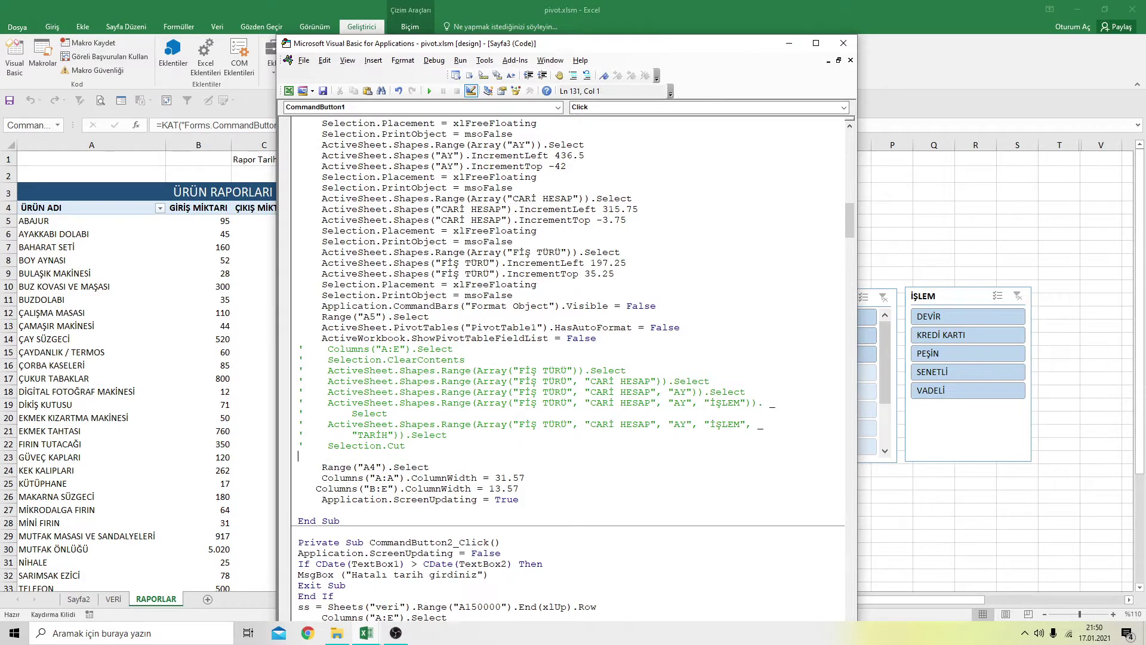
key(ctrl+v)
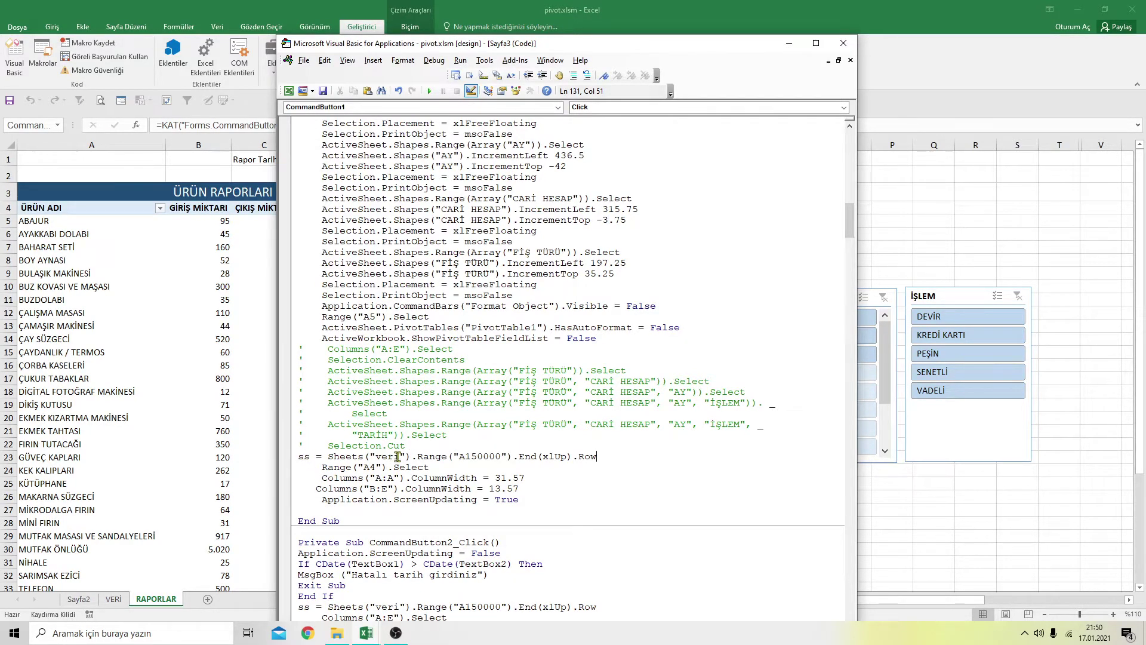
key(BackSpace)
key(BackSpace)
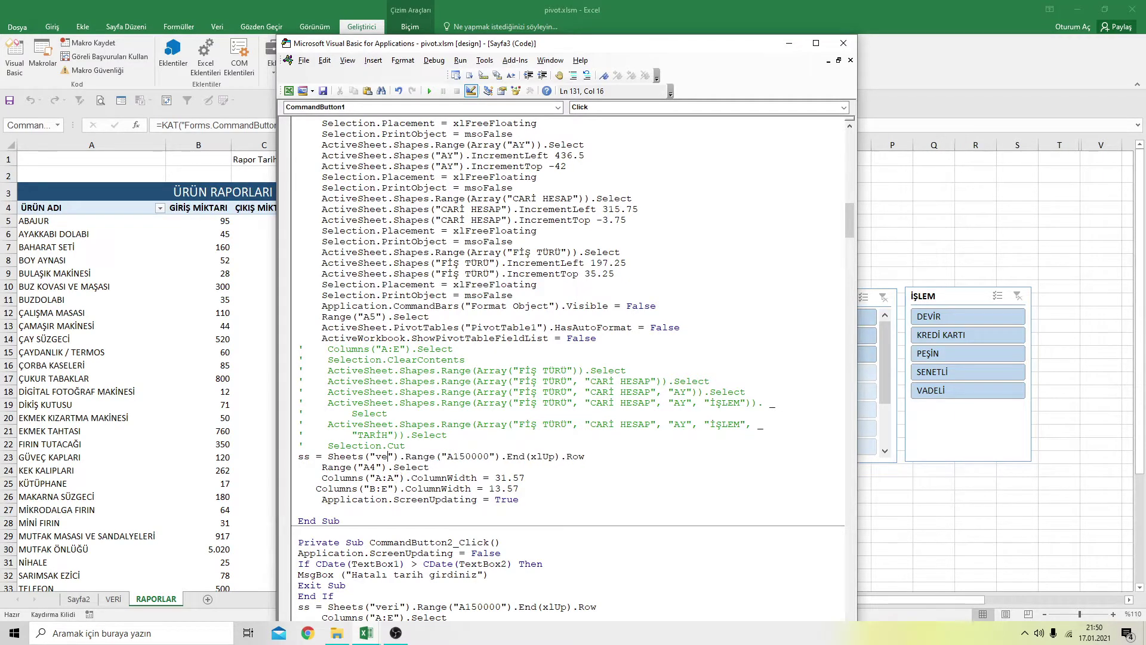
key(BackSpace)
key(BackSpace)
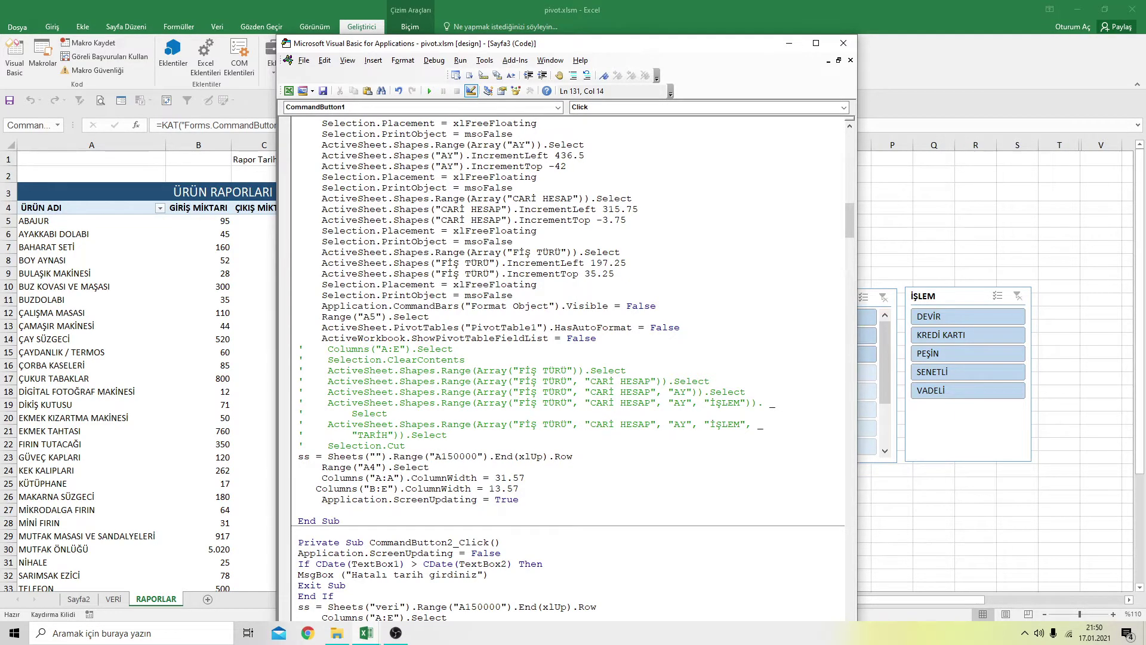
text(rap)
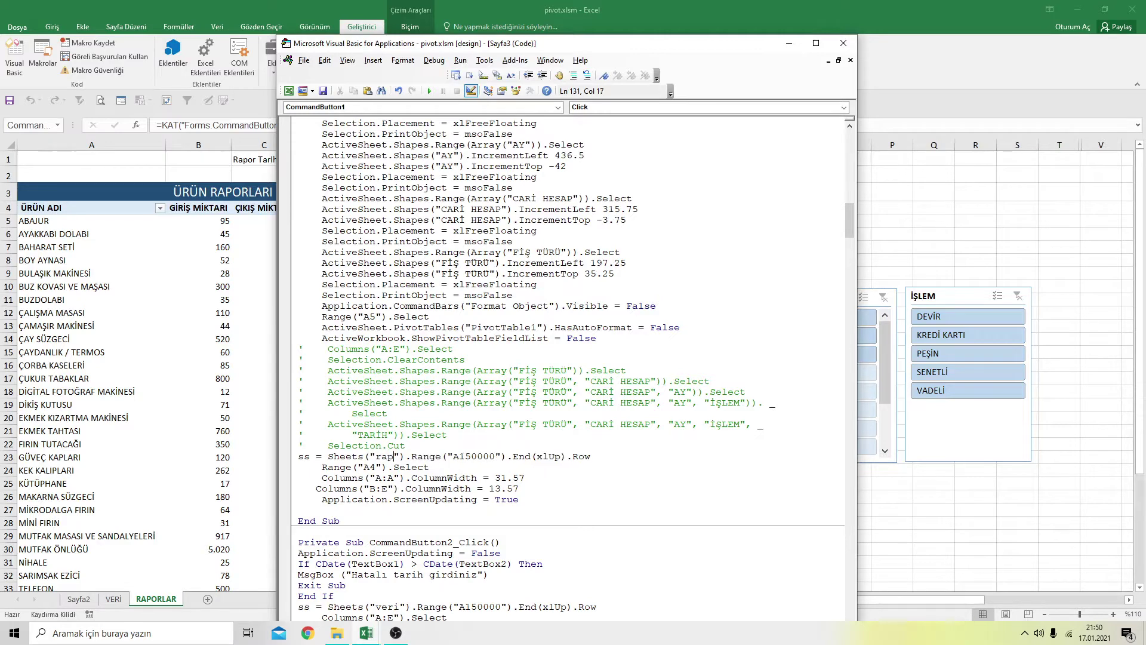
text(orlar)
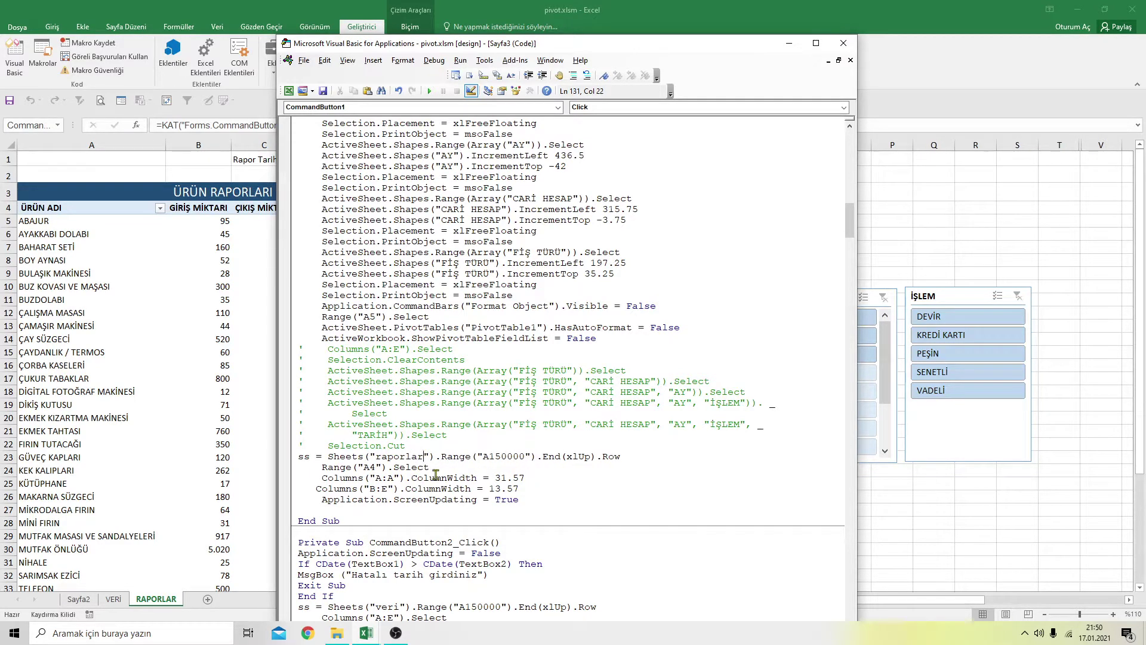
Append + 2 to the ss line and add an empty line below it
click(490, 465)
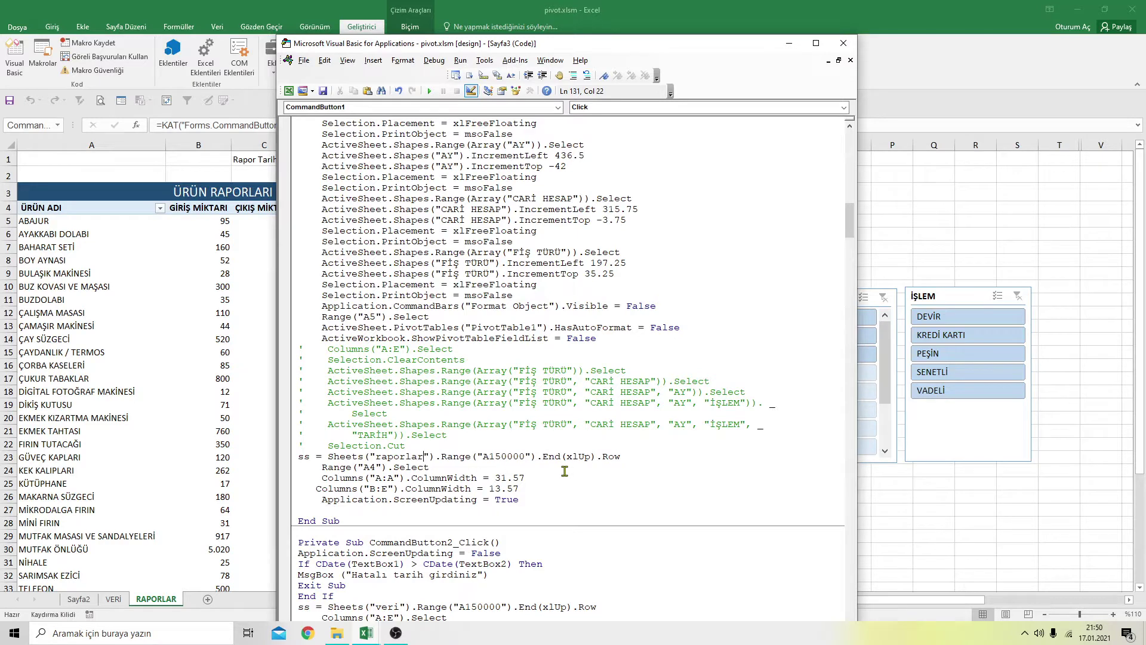
click(627, 457)
scroll(70, 527, down, 2)
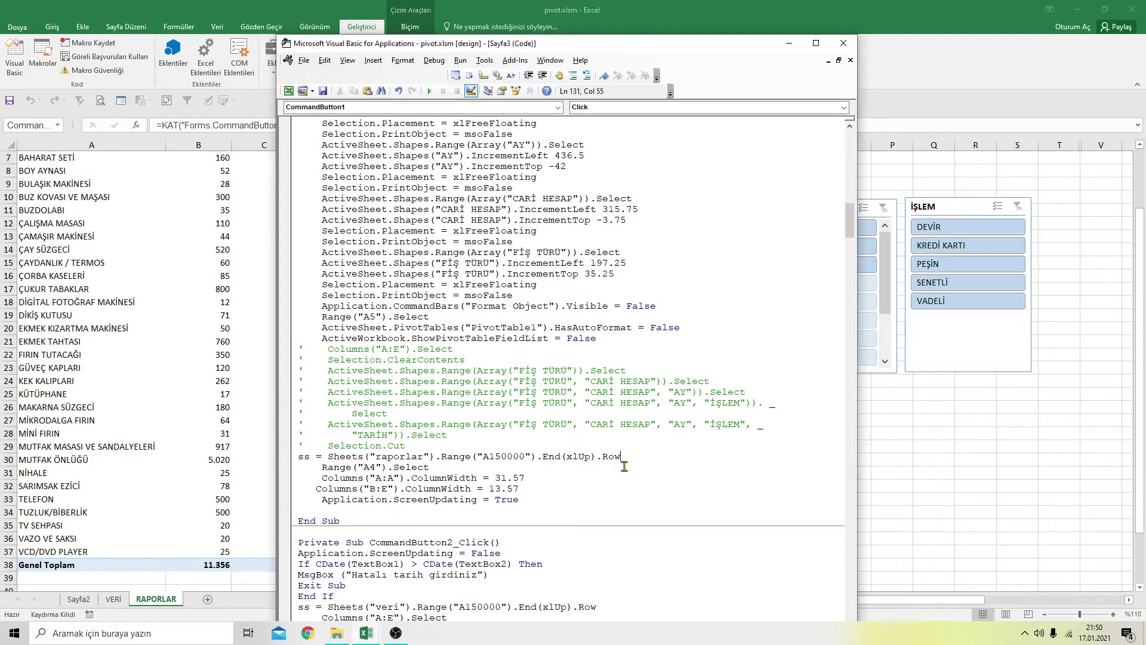
text(+ 2)
click(627, 493)
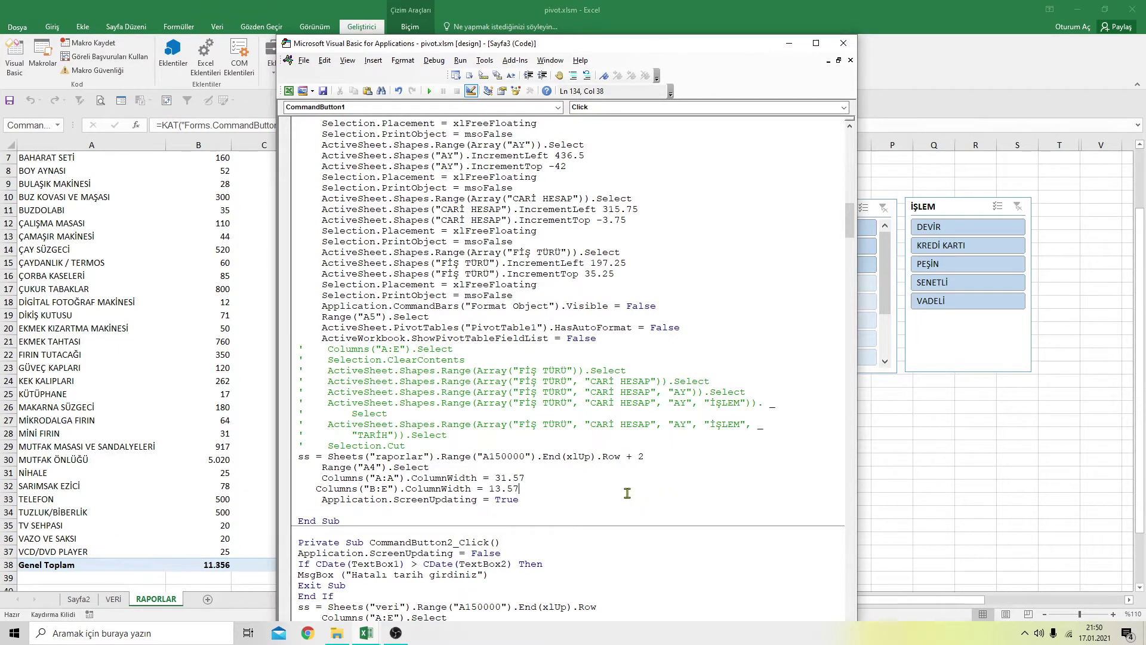
click(653, 458)
key(Return)
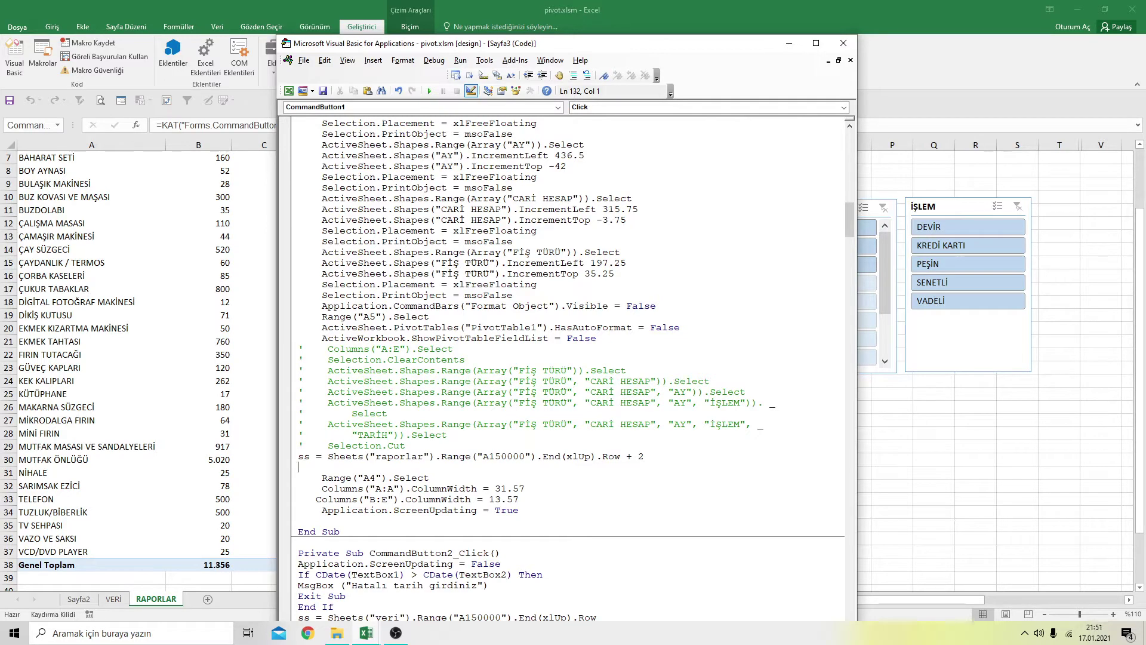
Add the line Range("A" & ss) = Application.UserName to the product report macro and close the editor
text(rang)
text(e("A)
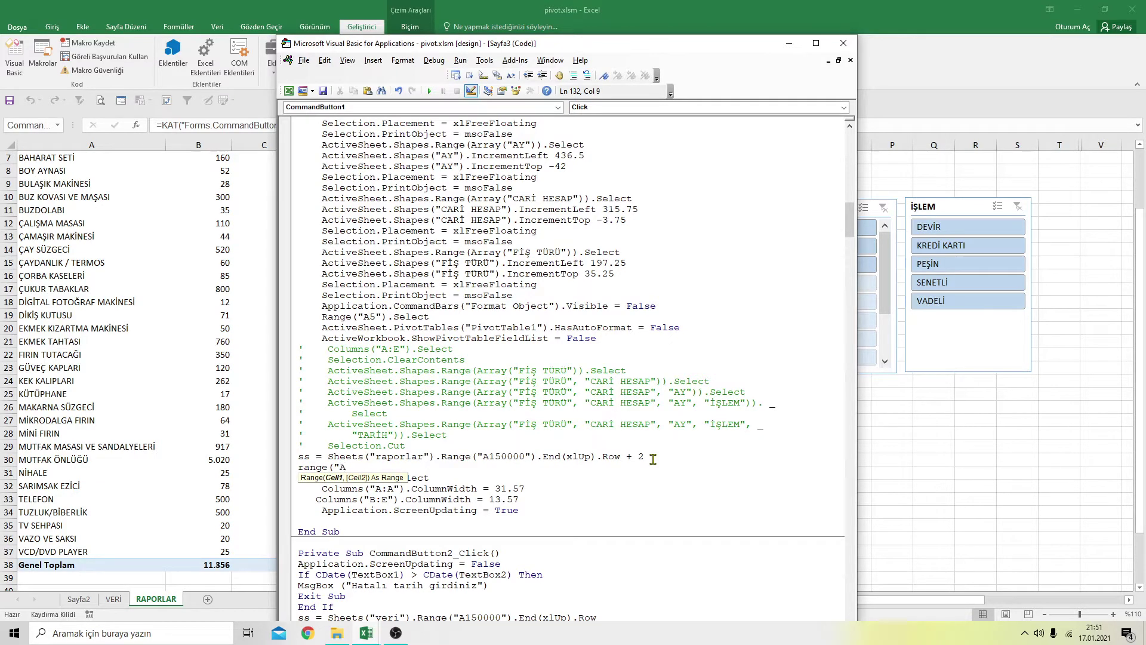
text("&ss)
text()=appli)
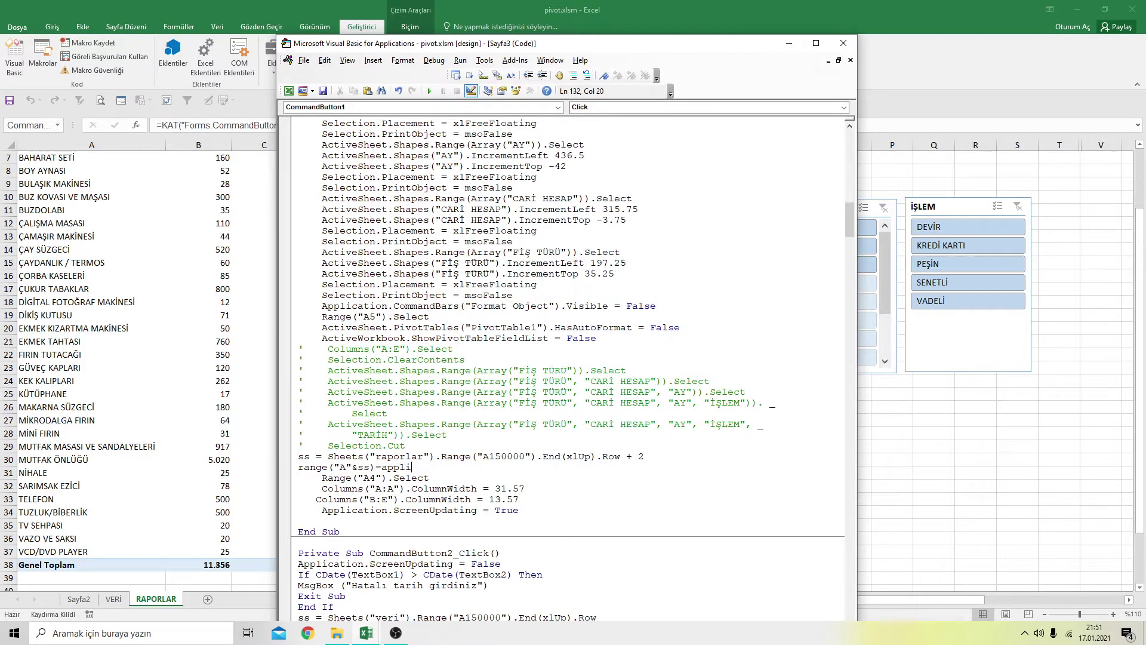
key(ctrl+space)
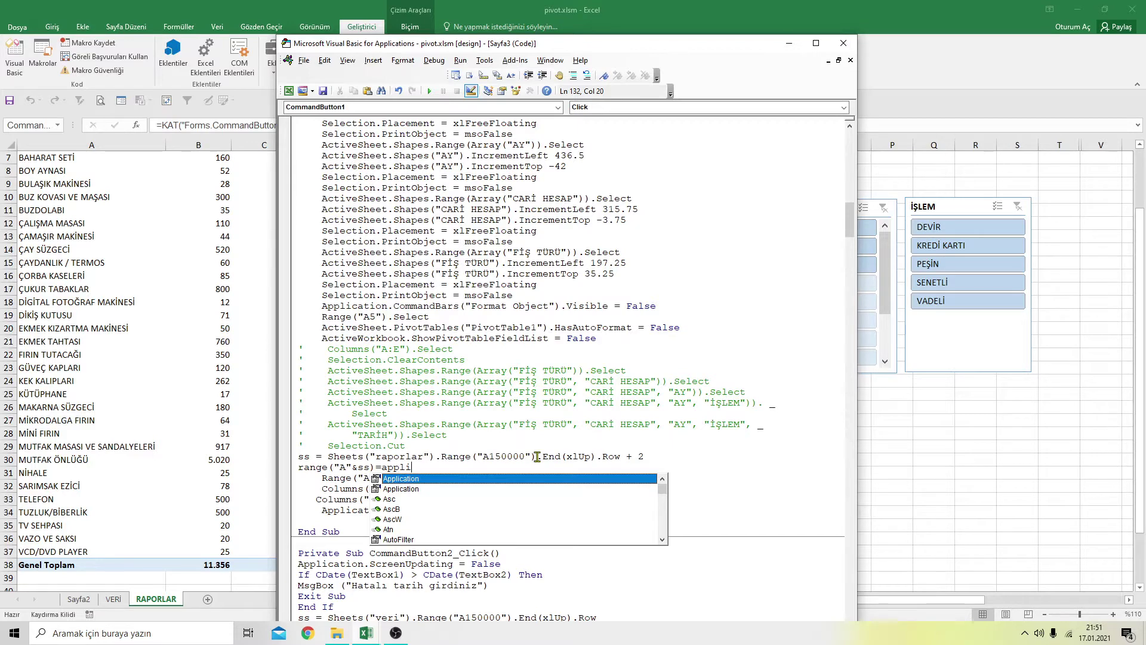
key(Tab)
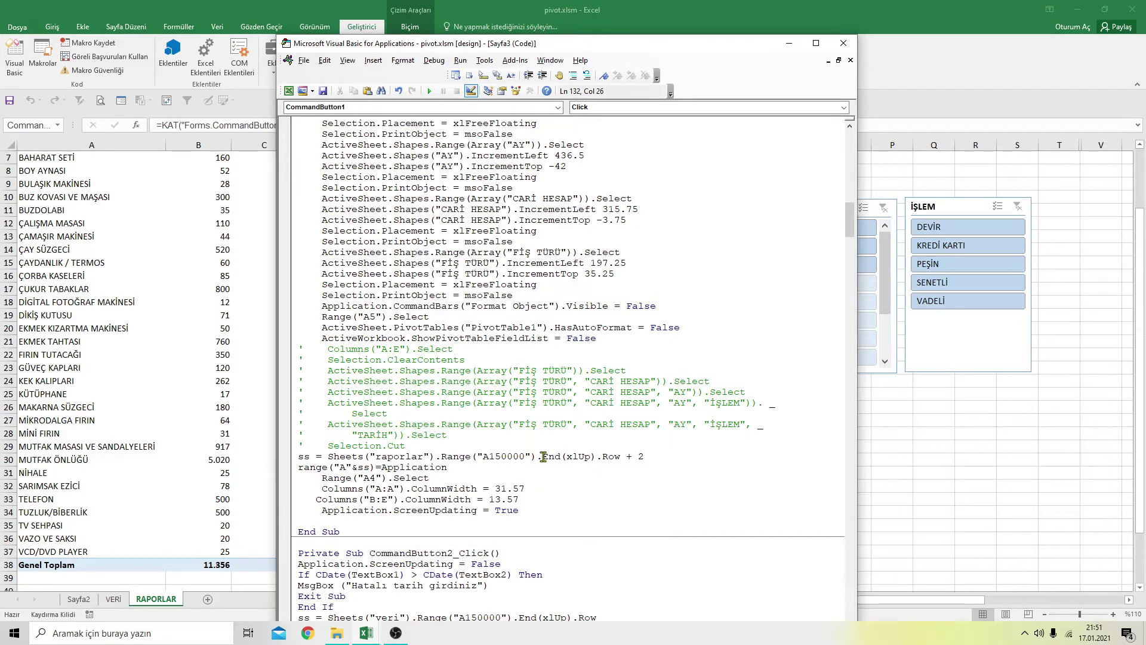
text(.)
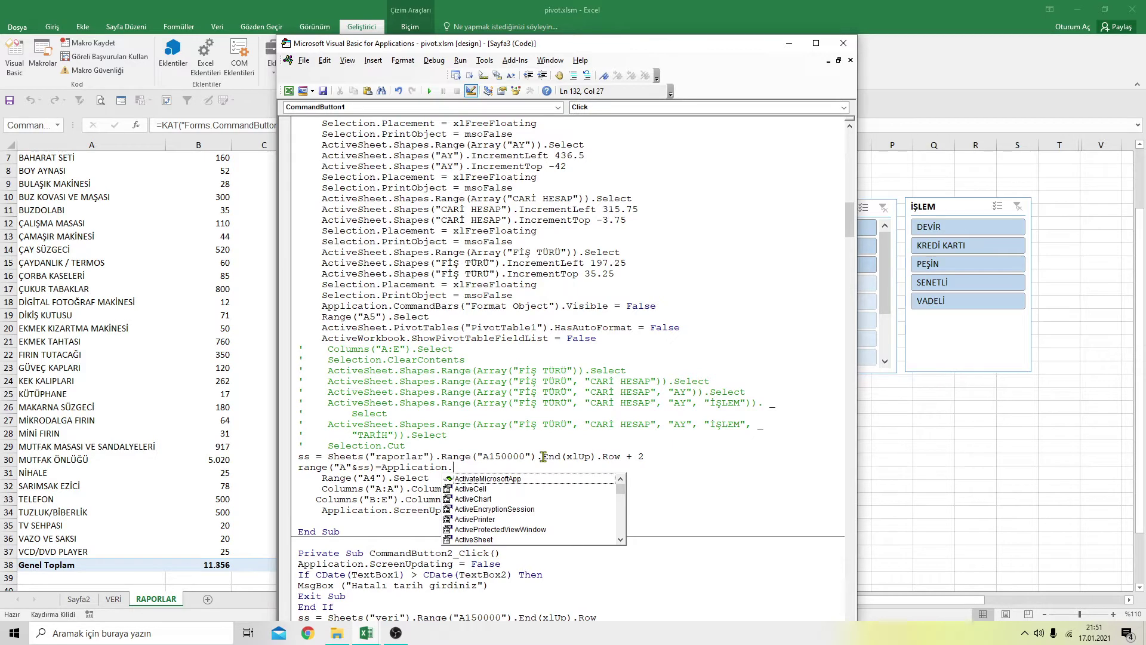
text(us)
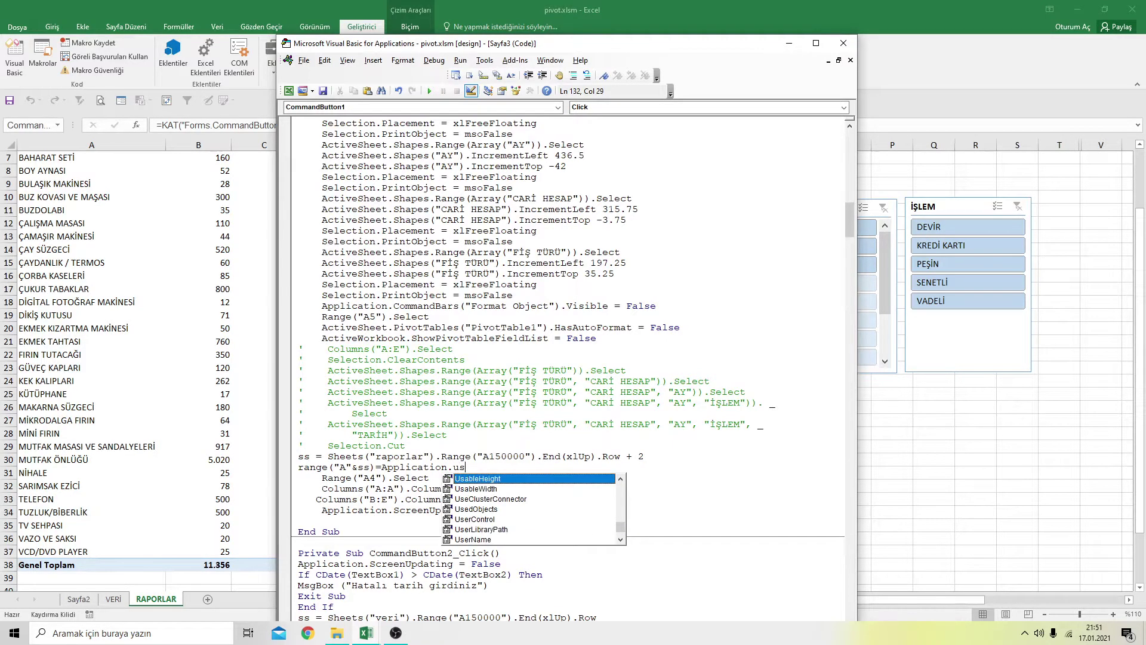
text(e)
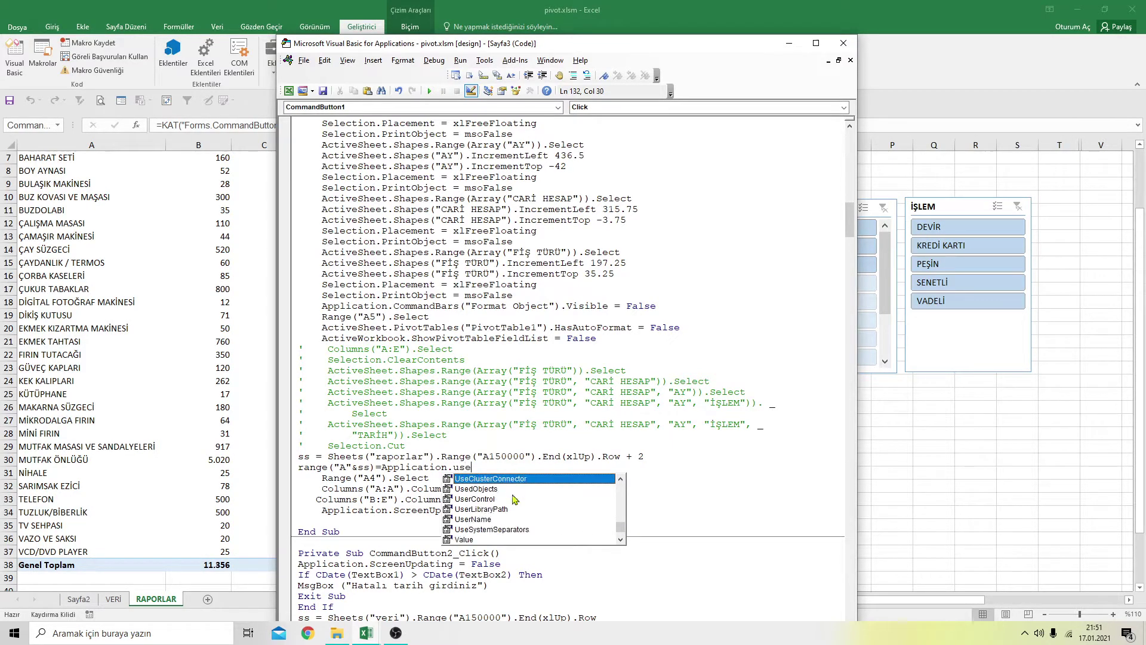
double_click(481, 519)
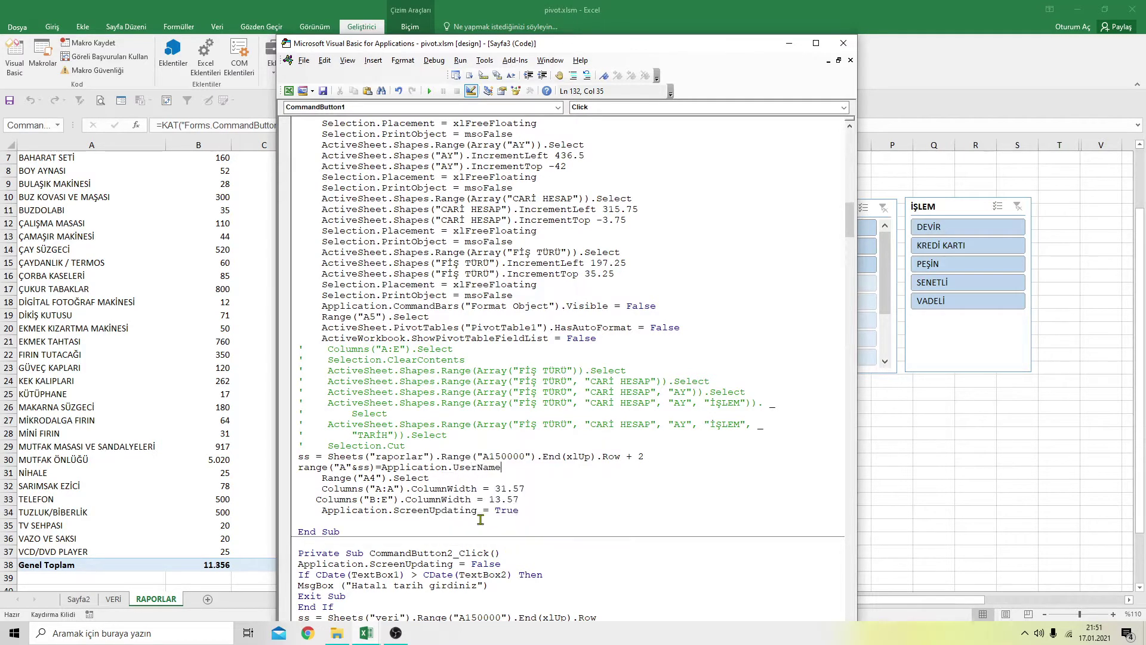
click(596, 487)
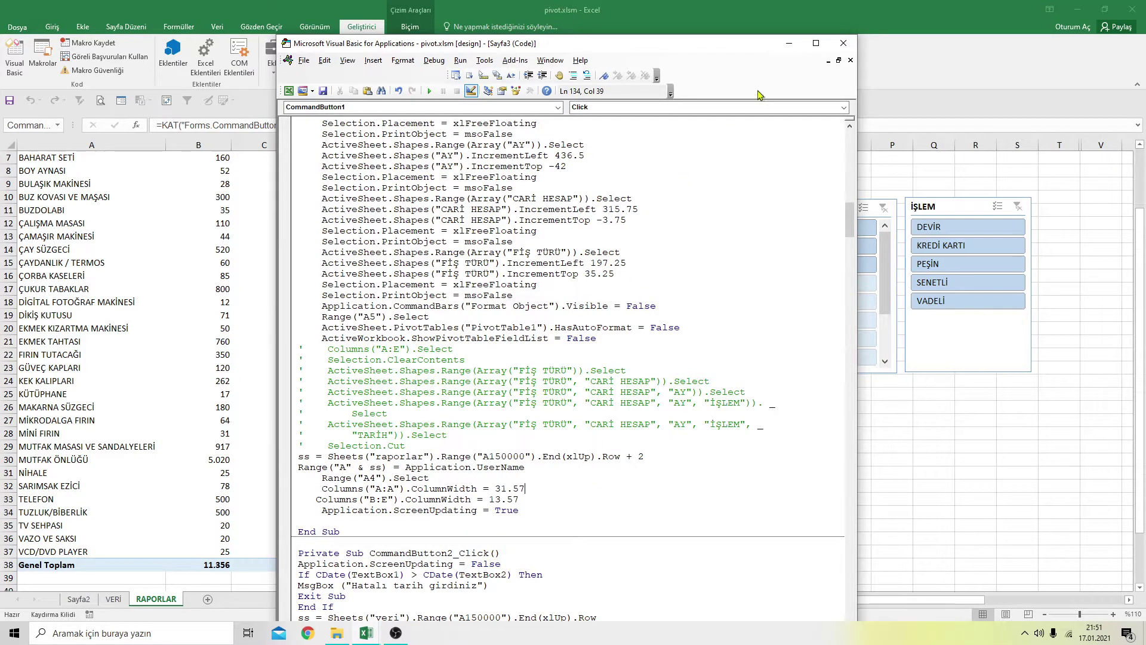
click(845, 48)
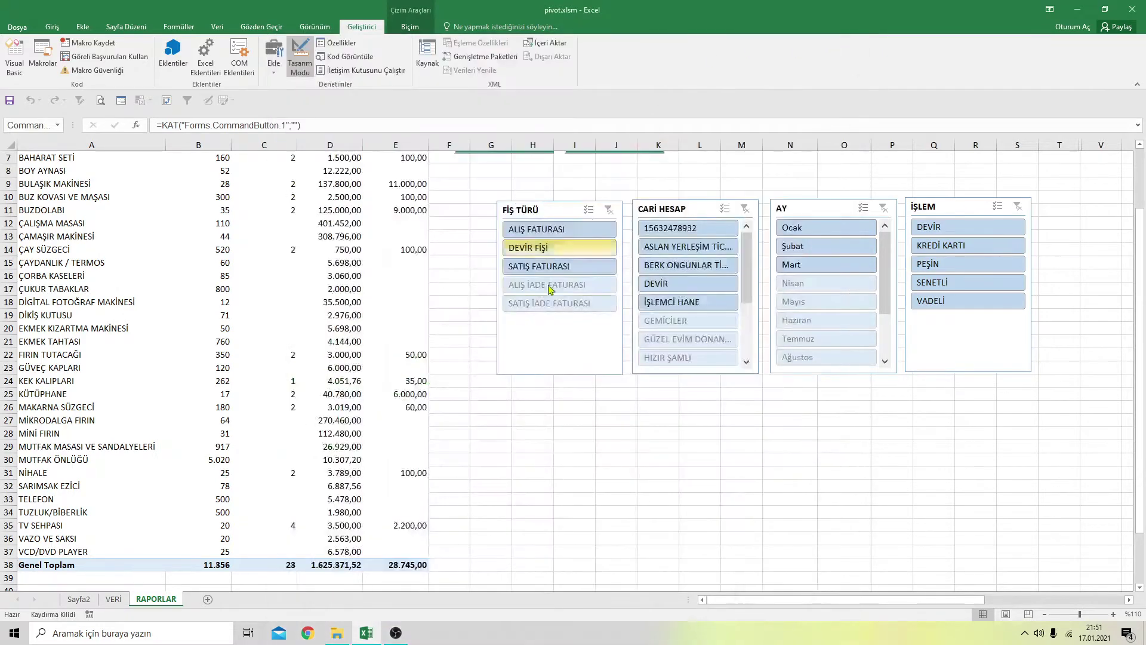
click(531, 420)
scroll(421, 252, up, 2)
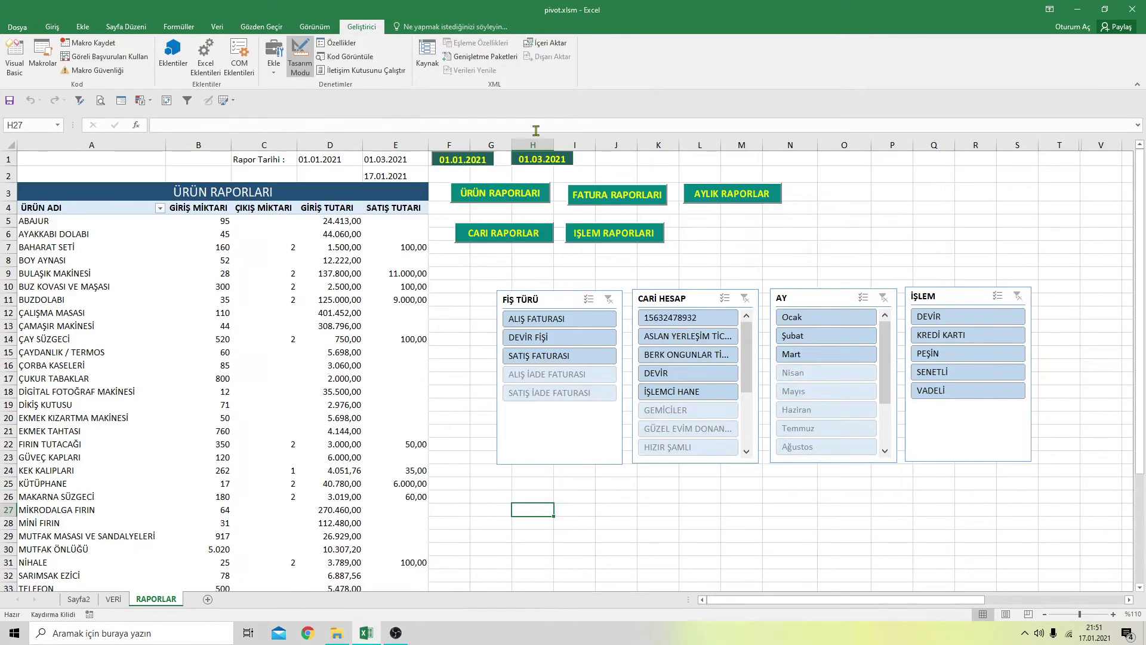
Run the ÜRÜN RAPORLARI report, confirm the user name appears in A40, then re-enable design mode
click(301, 56)
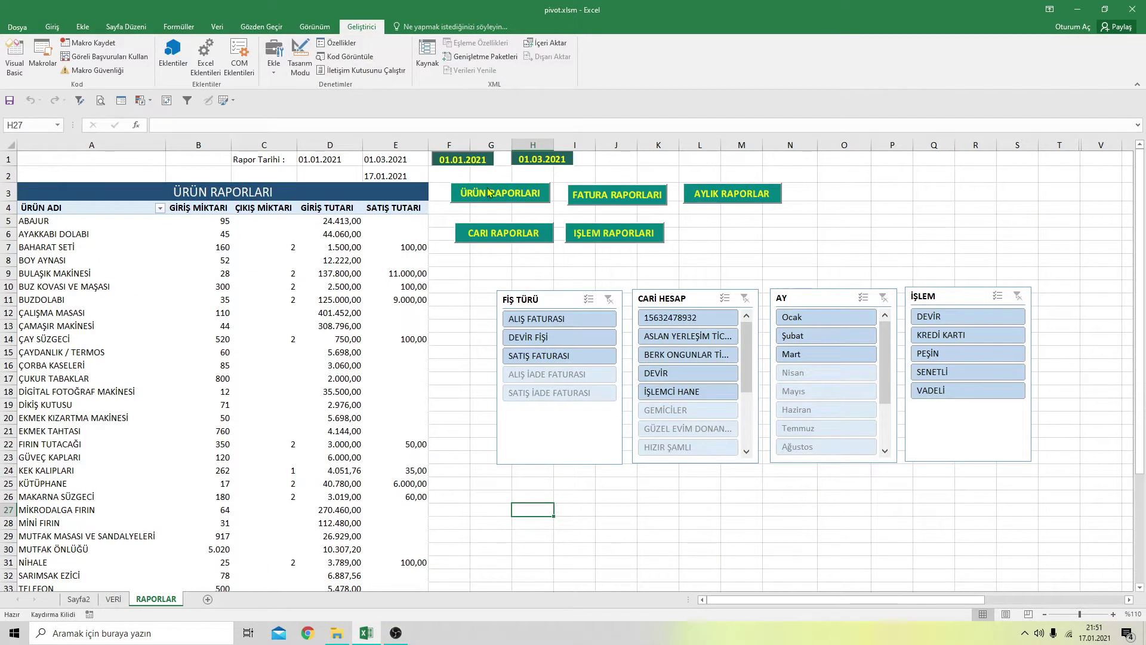
click(488, 193)
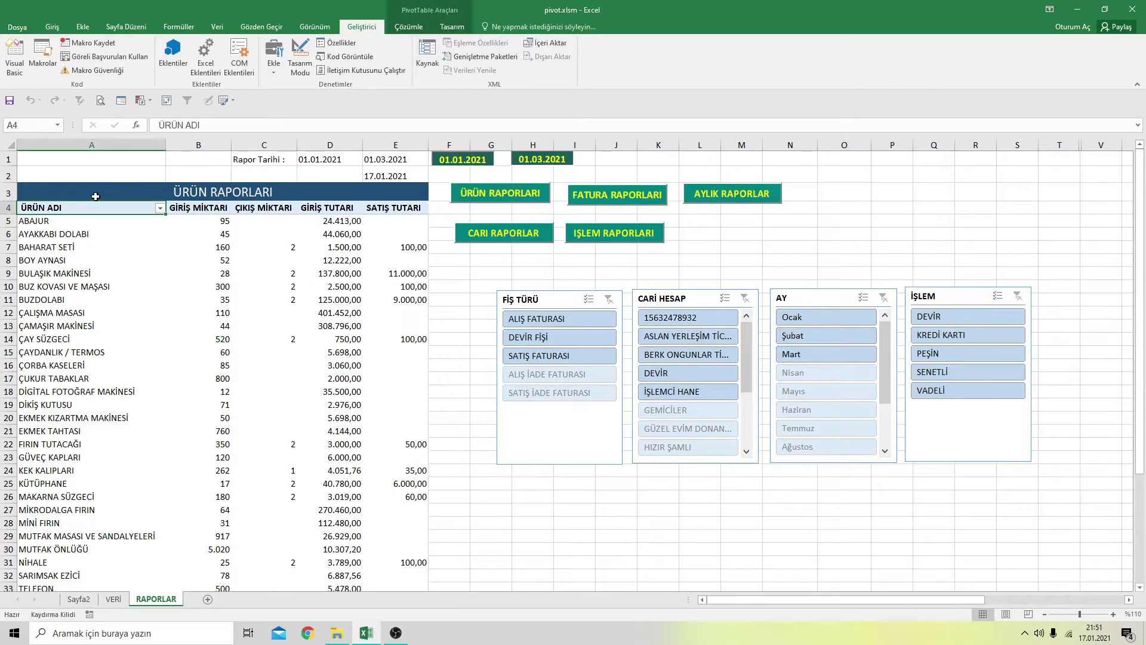
scroll(402, 263, down, 3)
scroll(401, 263, down, 4)
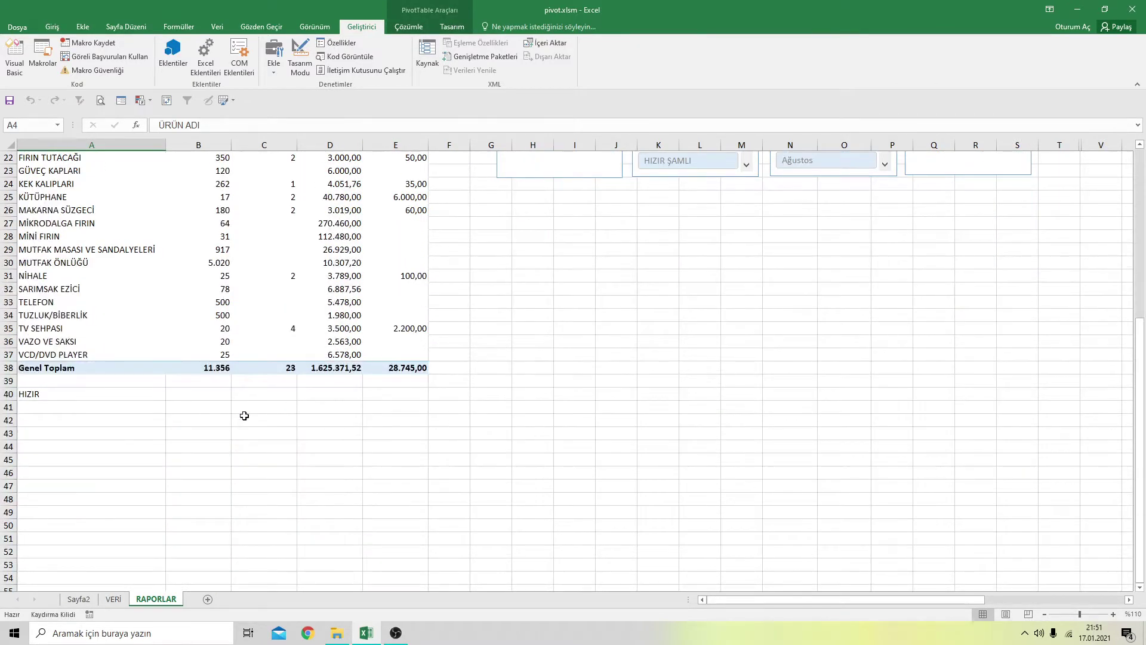
click(34, 396)
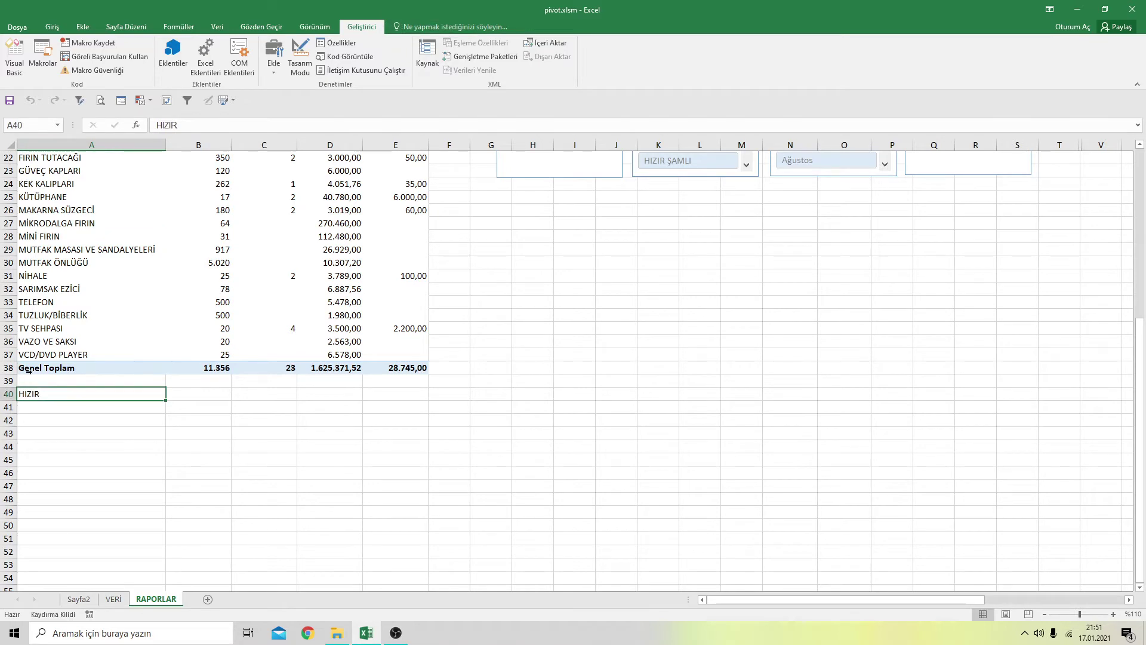
click(301, 60)
scroll(588, 257, up, 6)
scroll(537, 238, up, 1)
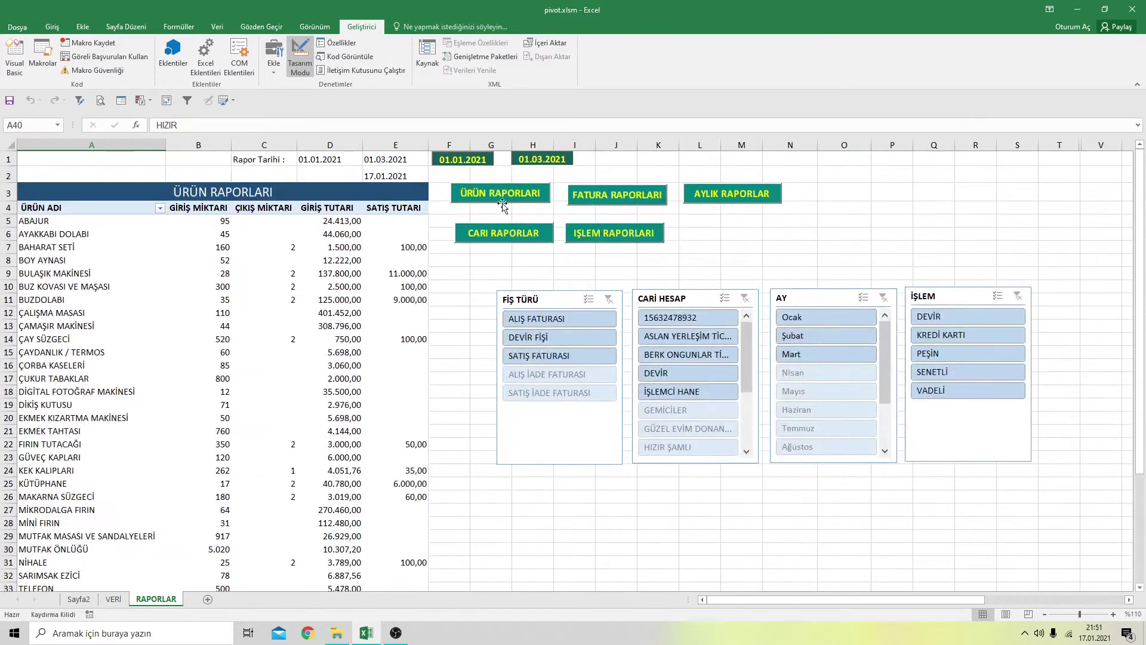
Prefix the Application.UserName line with the label "Düzenleyen :" in the product report code, then close the editor
click(487, 195)
double_click(488, 195)
scroll(419, 407, down, 6)
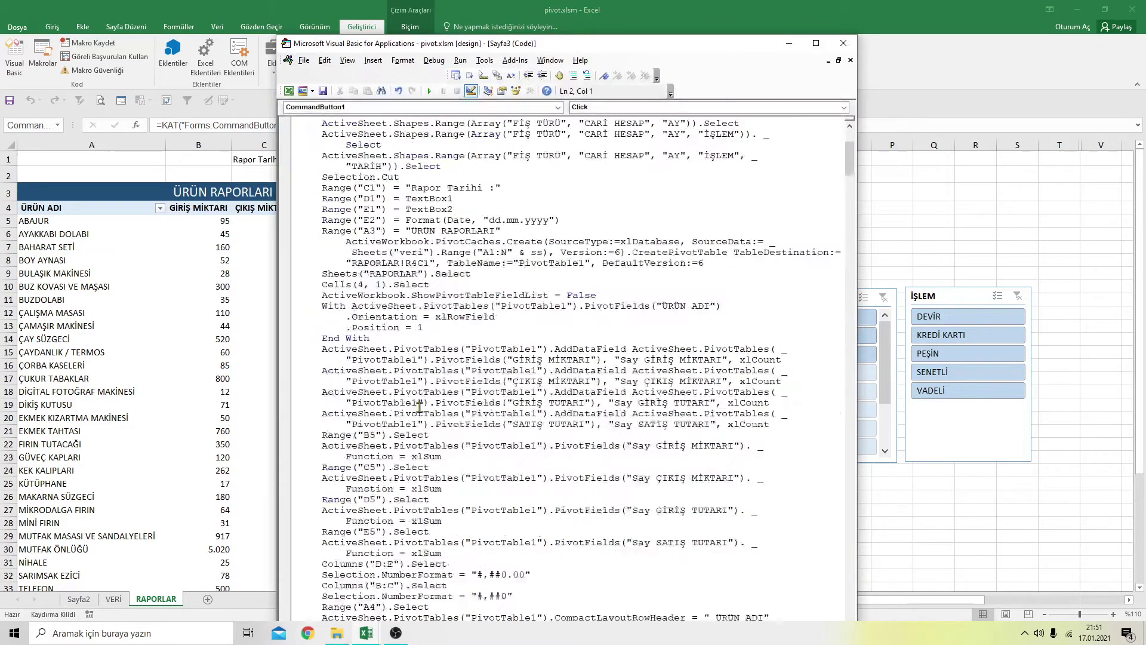
scroll(420, 407, down, 6)
scroll(419, 407, down, 6)
scroll(420, 407, down, 8)
scroll(419, 407, down, 5)
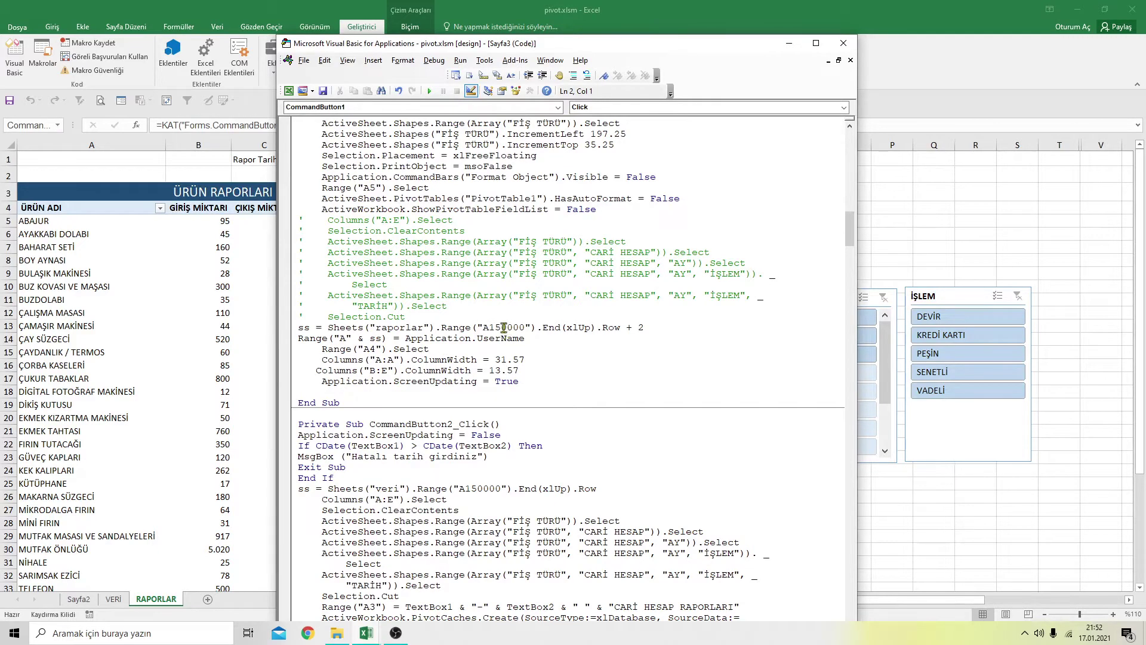
click(406, 340)
text(")
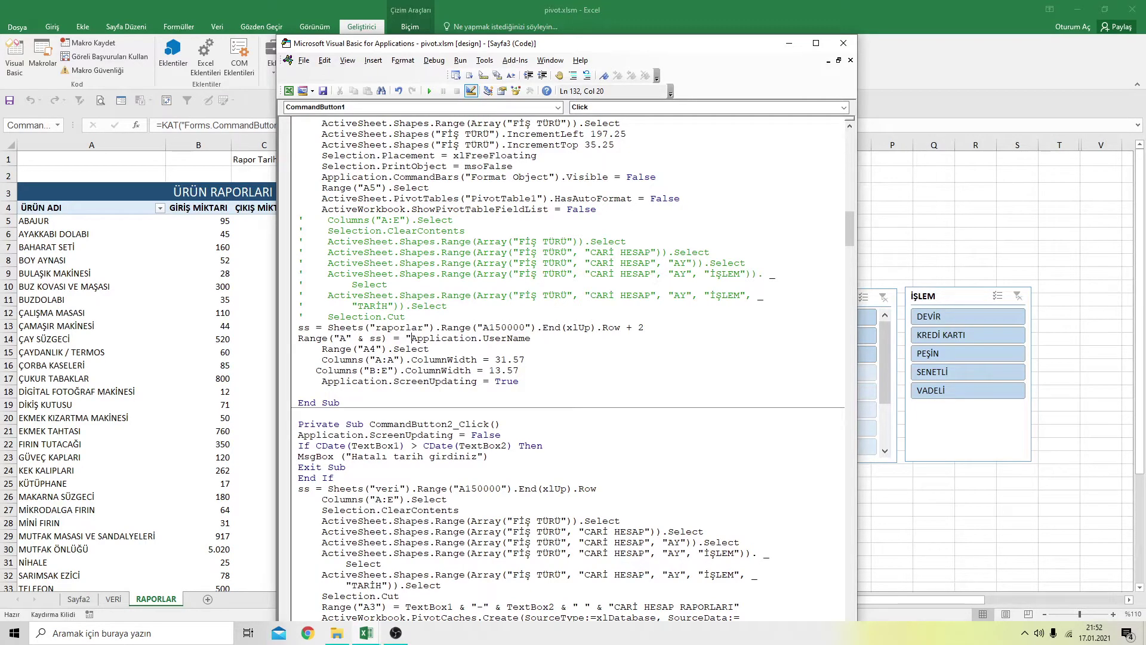
text(Dü)
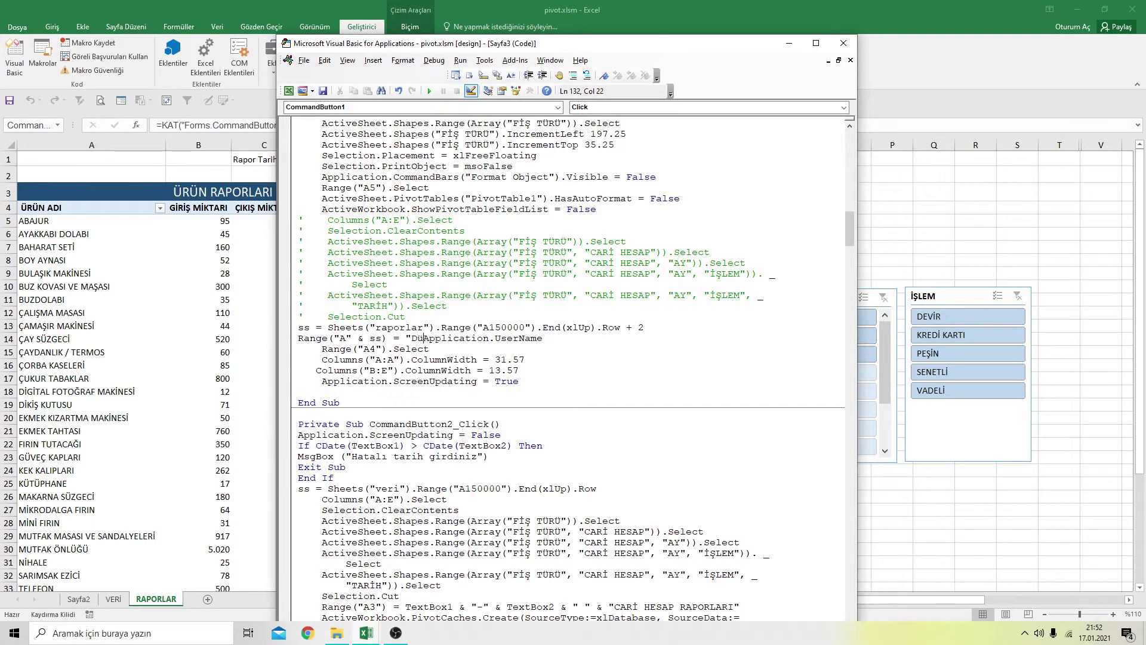
text(zenley)
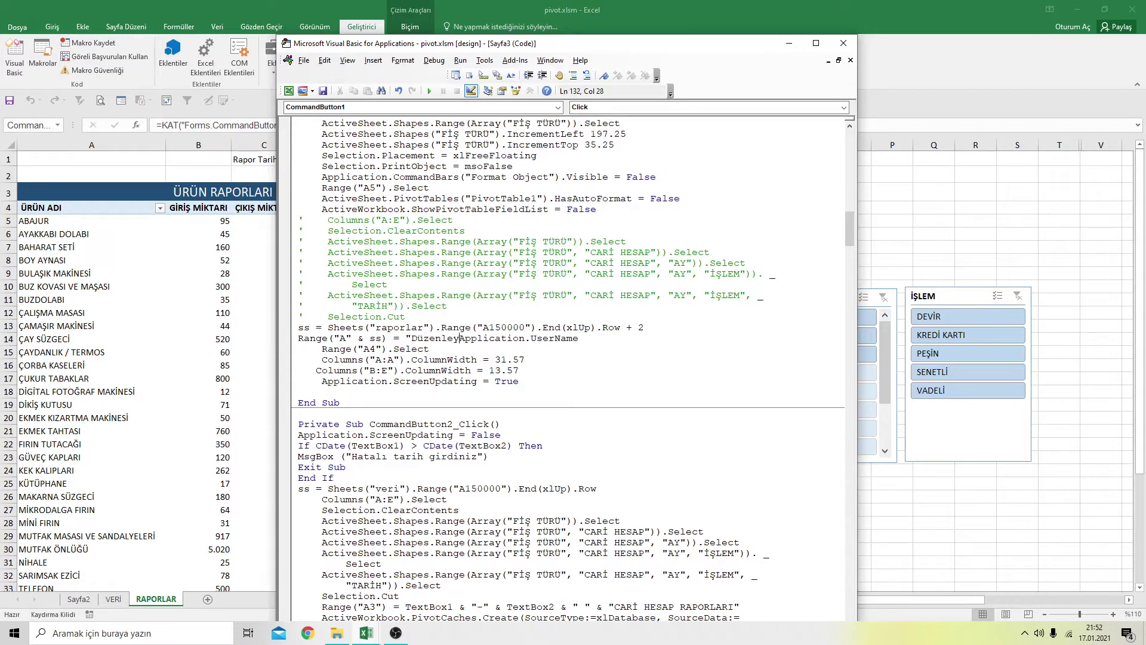
text(en)
text( :)
text(")
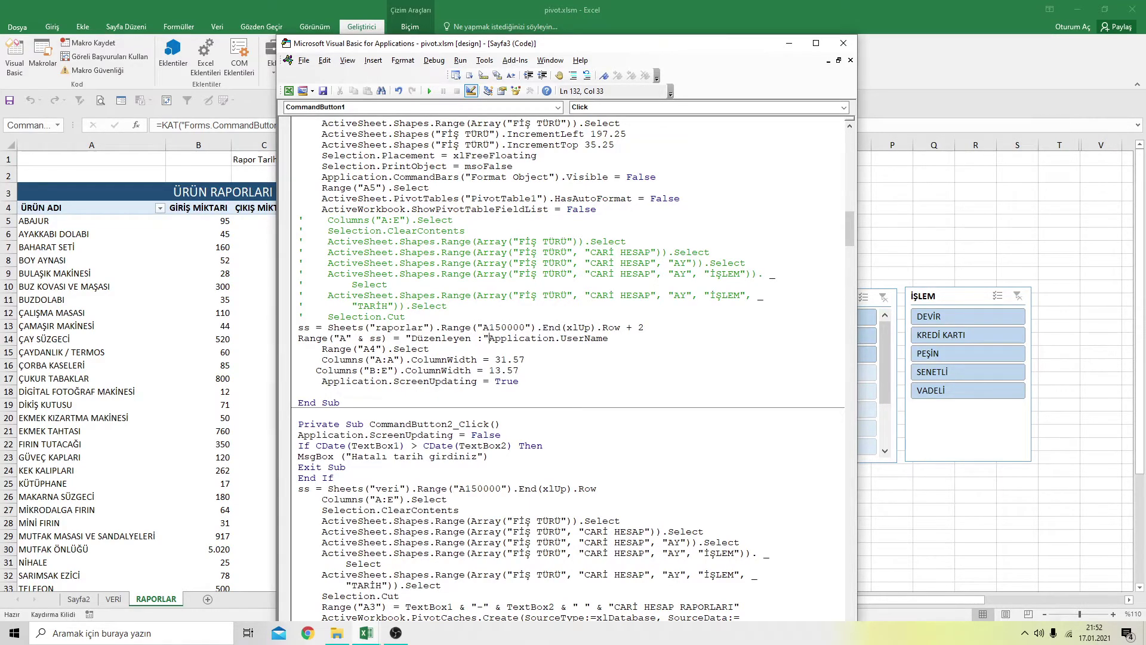
text(&)
click(554, 359)
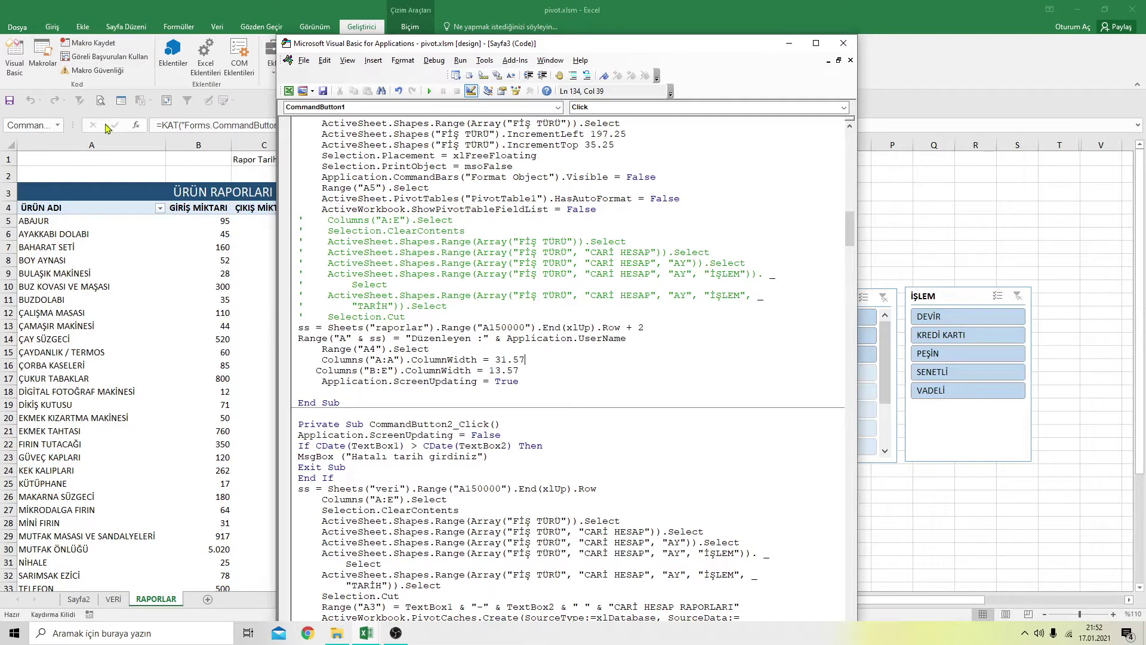
click(848, 46)
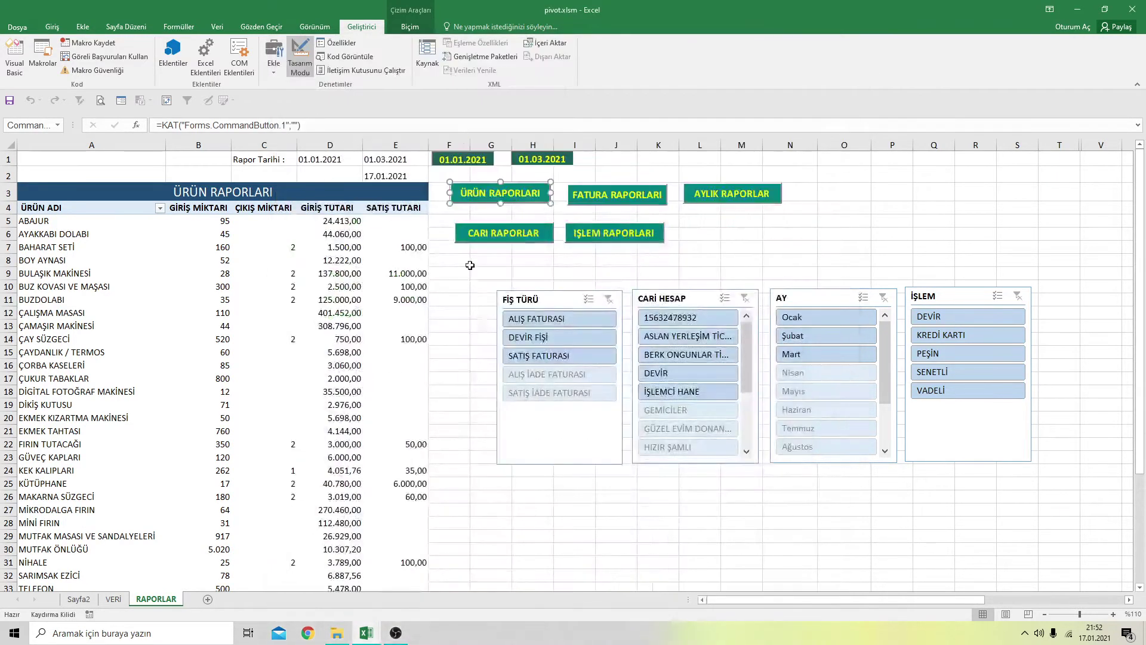
Rerun ÜRÜN RAPORLARI to check A40 shows "Düzenleyen :" with the user name, then return to design mode
click(449, 273)
click(301, 56)
click(519, 196)
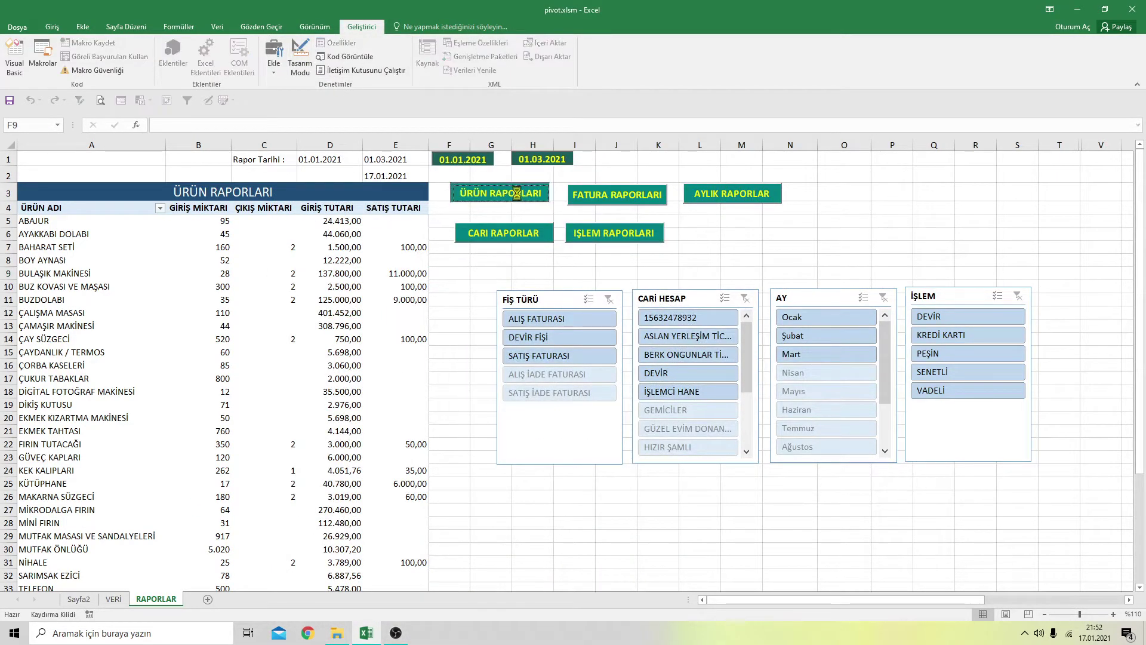
scroll(491, 267, down, 1)
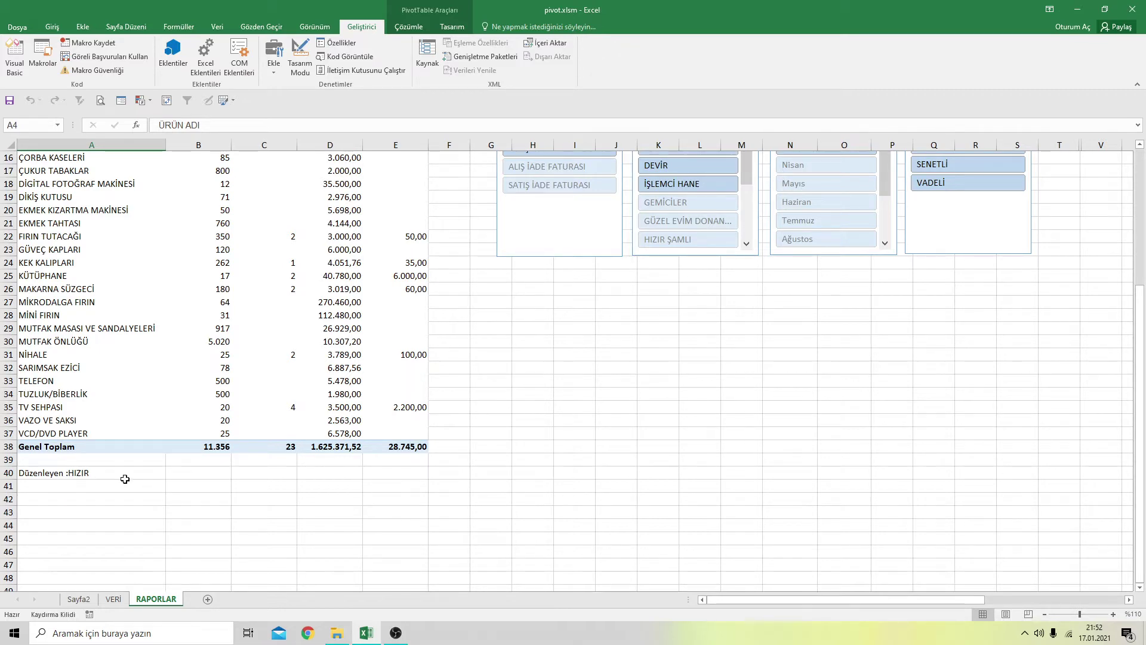
scroll(119, 477, up, 4)
scroll(120, 430, up, 1)
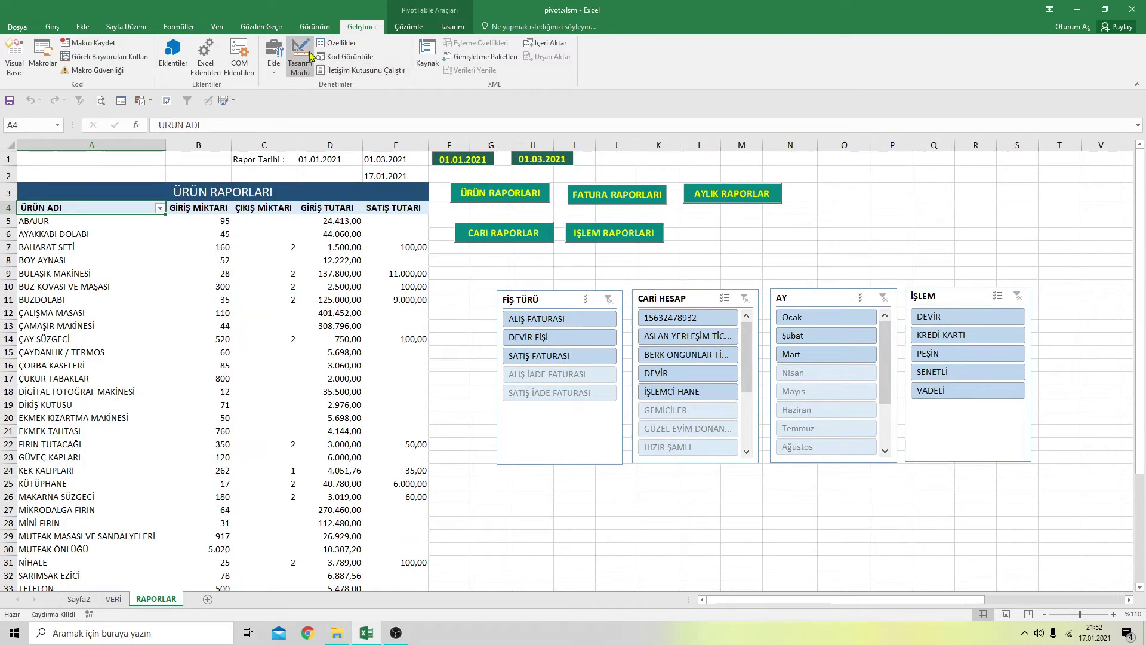
click(300, 60)
Insert & " " & between "Düzenleyen :" and Application.UserName in the report code and close the editor
double_click(485, 199)
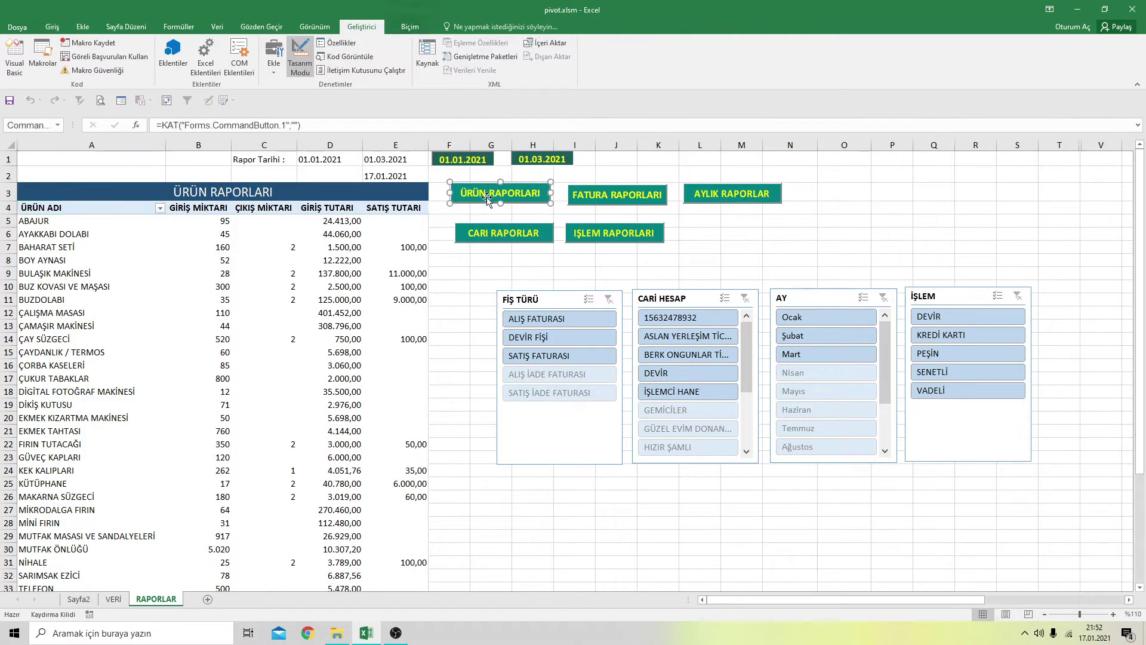
scroll(460, 431, down, 6)
scroll(461, 430, down, 5)
scroll(460, 430, down, 8)
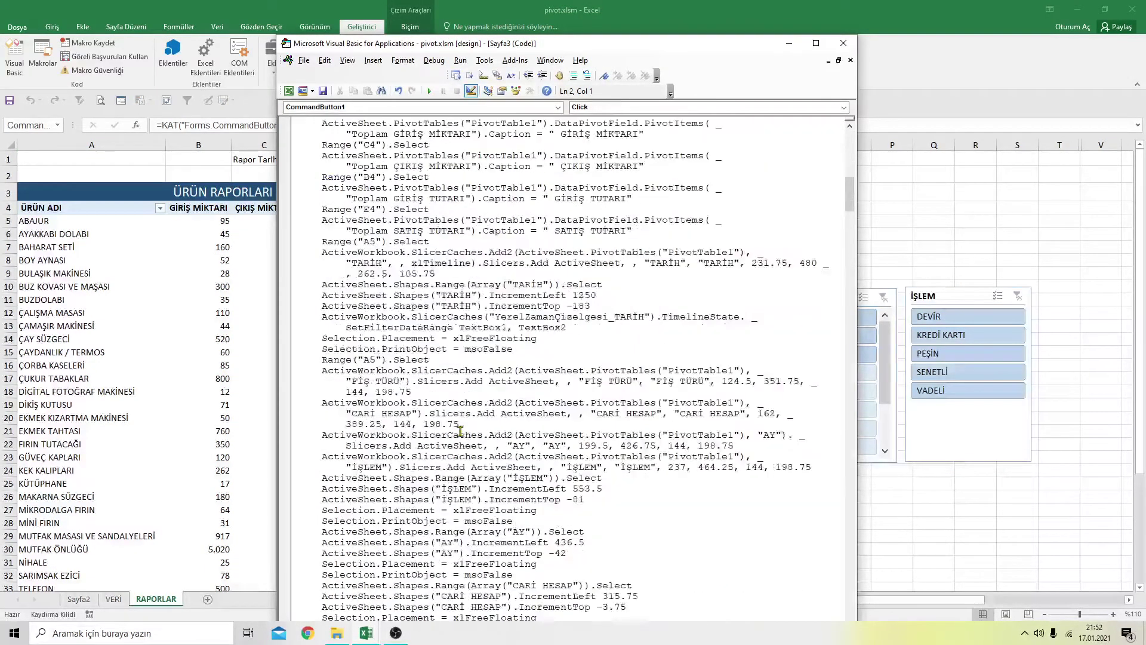
scroll(461, 430, down, 5)
scroll(462, 432, down, 3)
scroll(464, 434, down, 3)
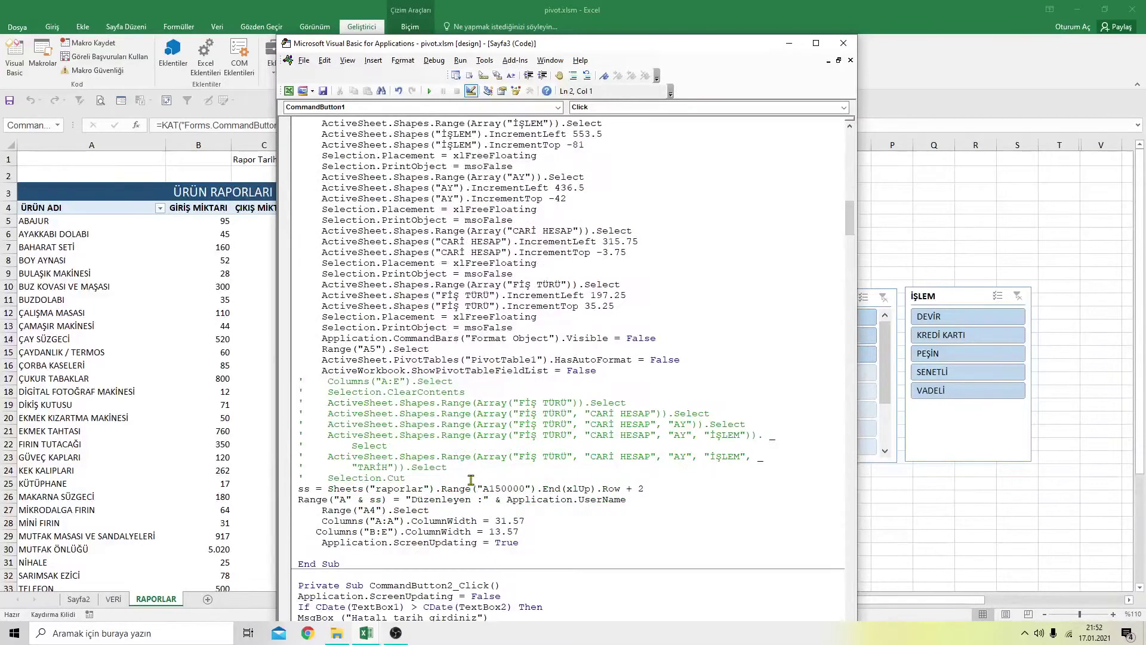
click(504, 499)
text(")
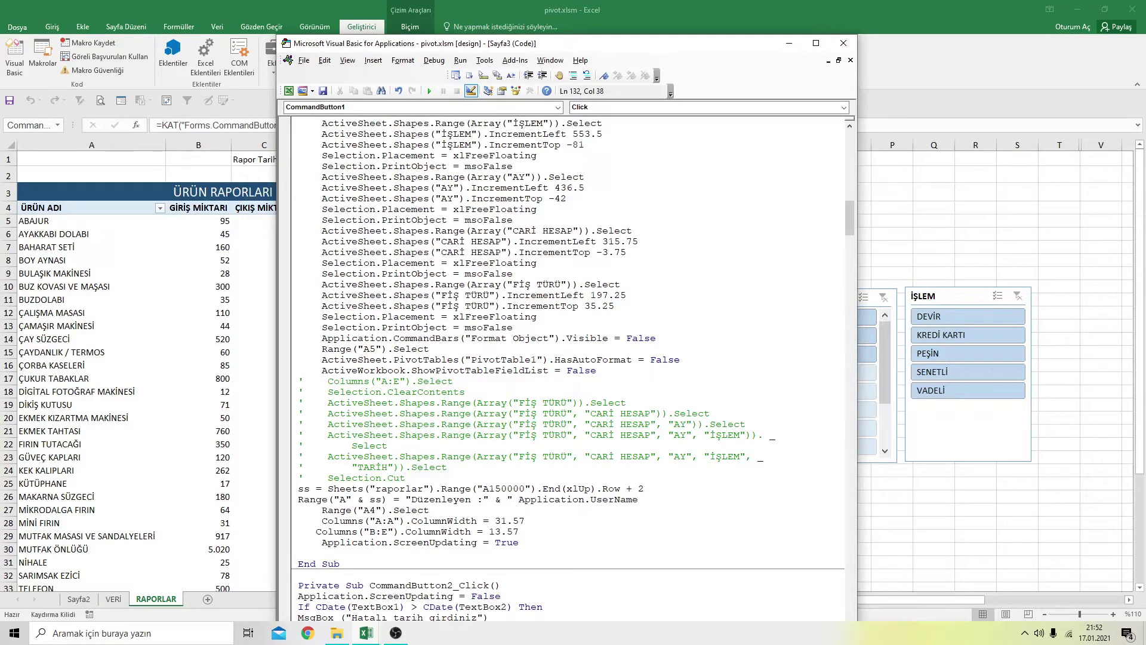
text( ")
text(&)
click(580, 510)
click(847, 43)
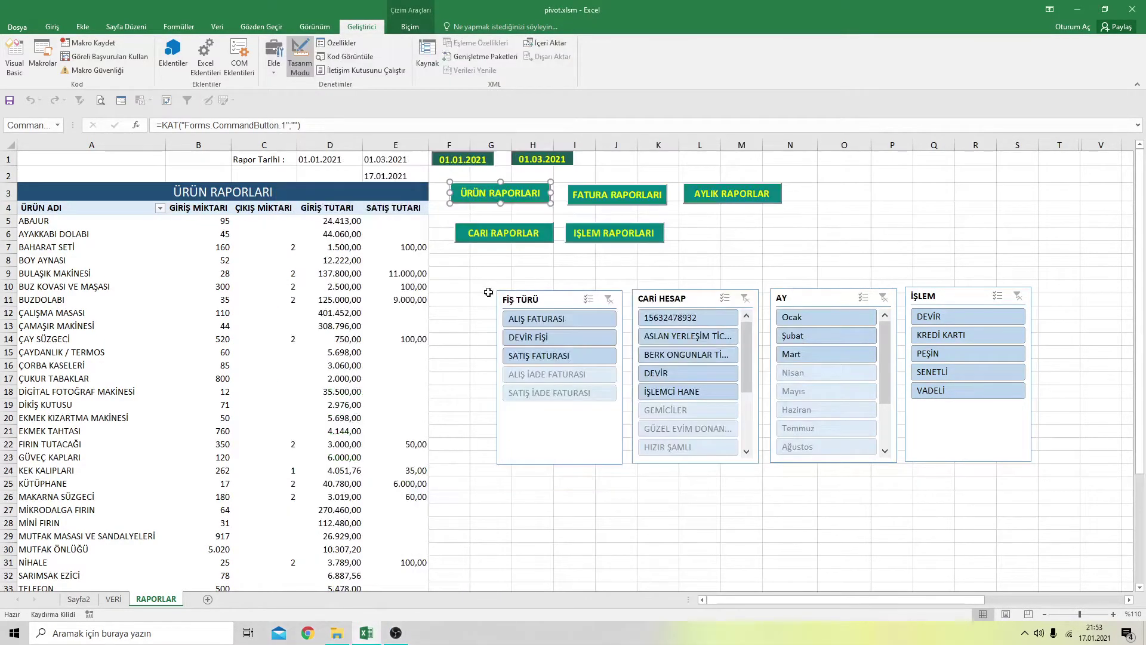
Rerun the product report to check the spaced label, then turn design mode back on
click(488, 288)
click(490, 193)
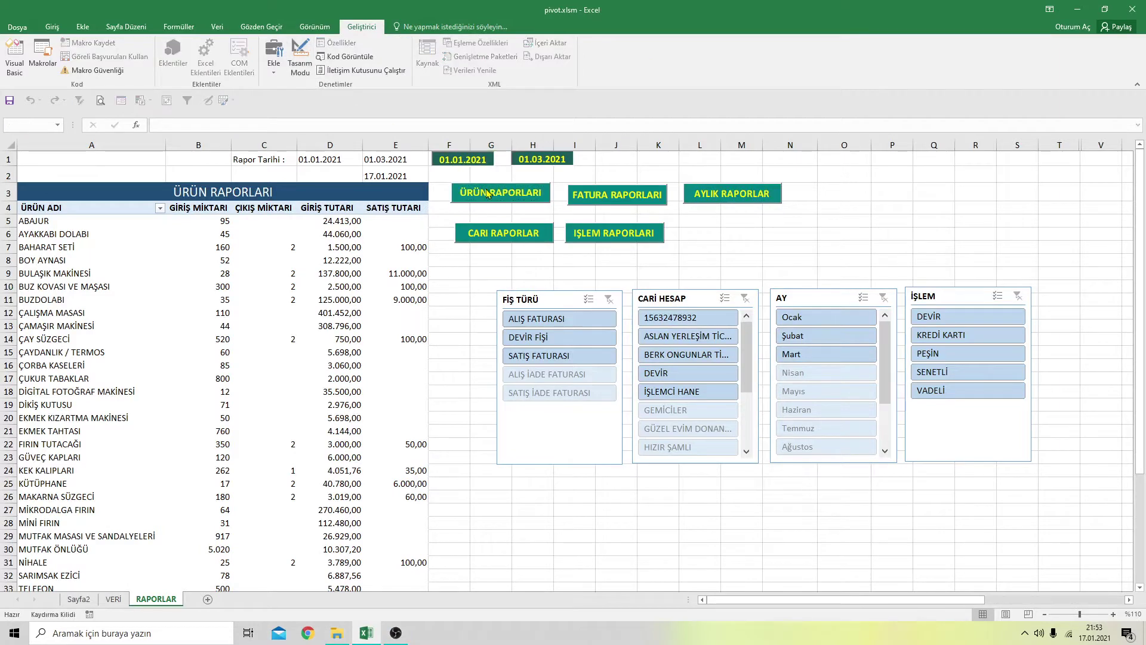
scroll(385, 255, down, 2)
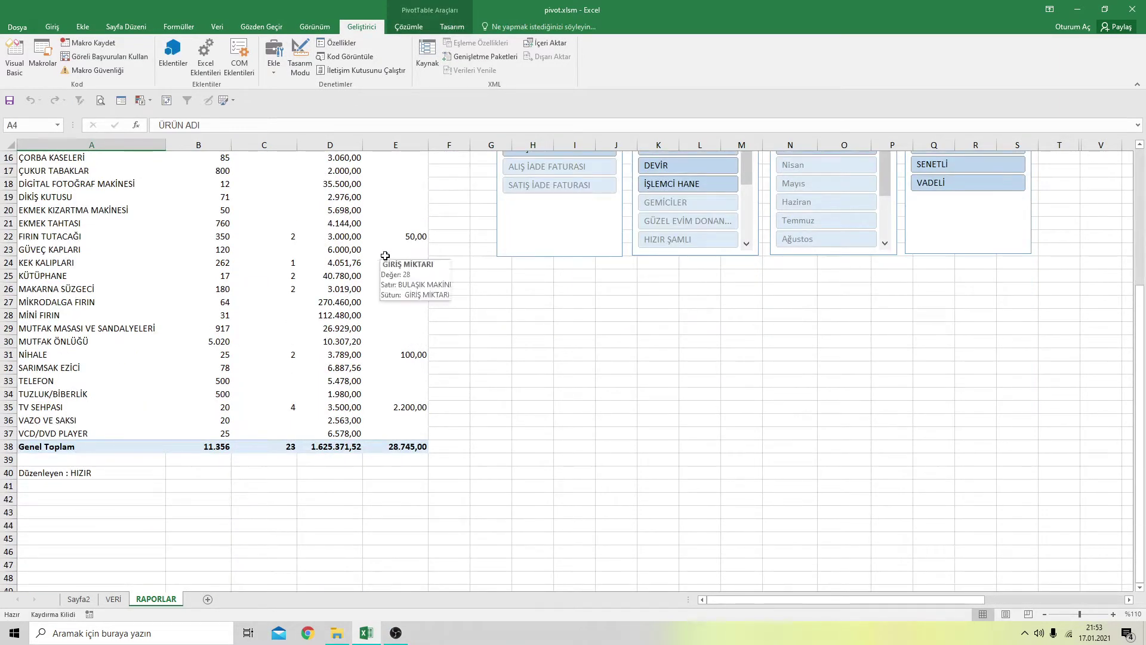
scroll(388, 277, up, 4)
scroll(391, 281, up, 1)
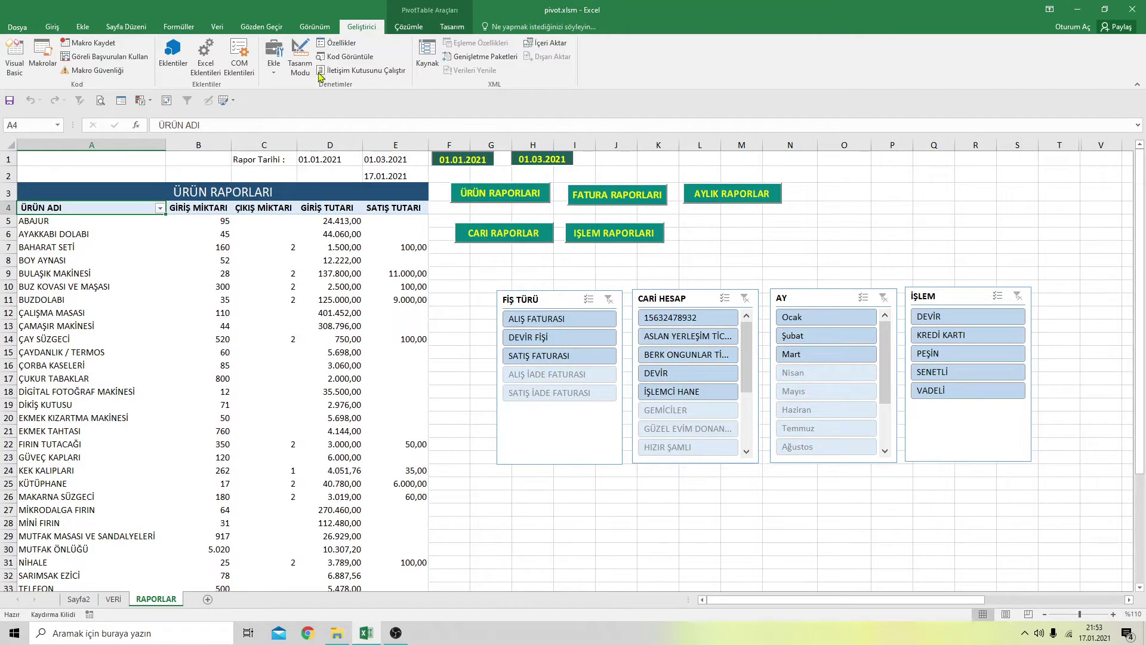
click(301, 57)
Delete On Error Resume Next, the If Err.Number jump line and the git: label from the product macro
double_click(502, 190)
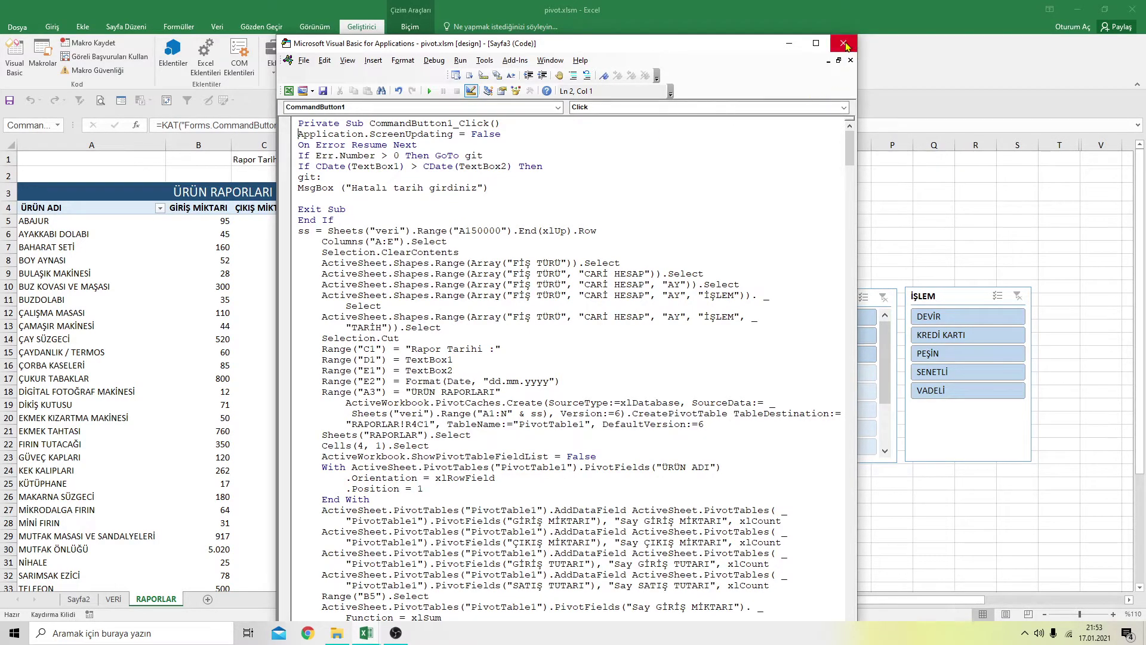
drag(296, 144, 465, 143)
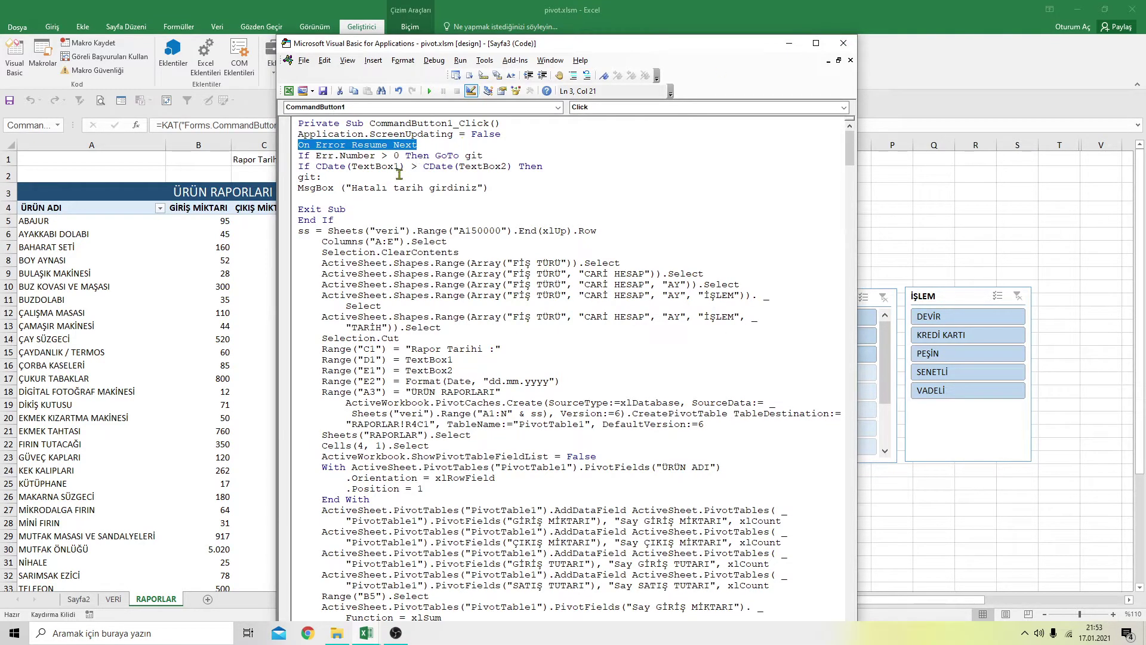
key(Delete)
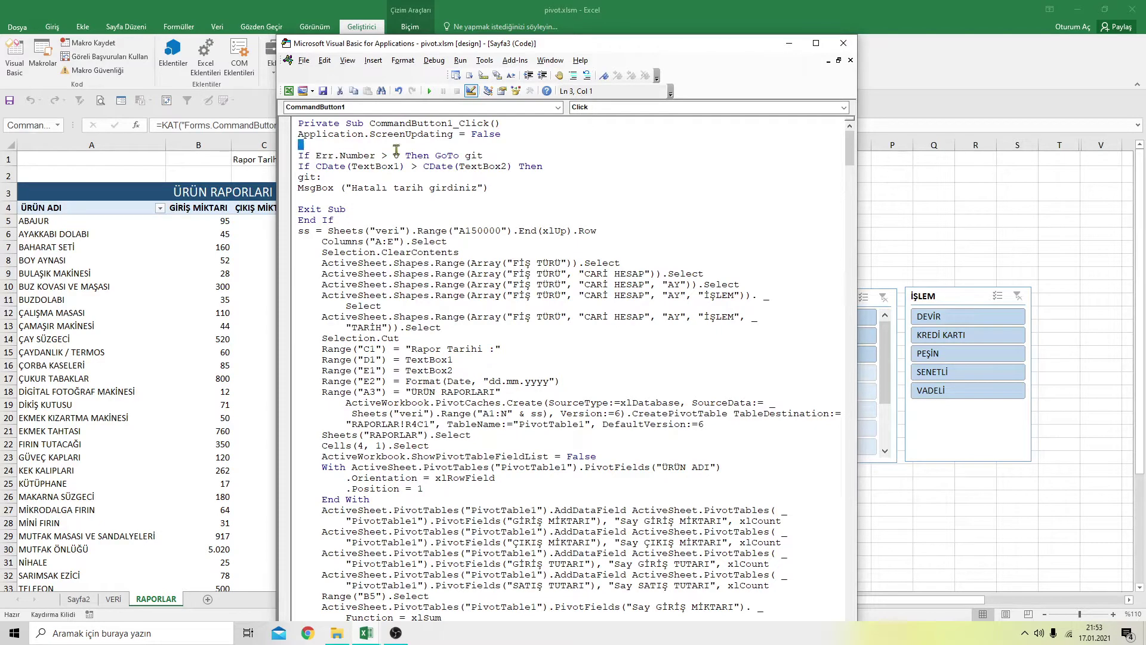
drag(299, 156, 513, 158)
key(Delete)
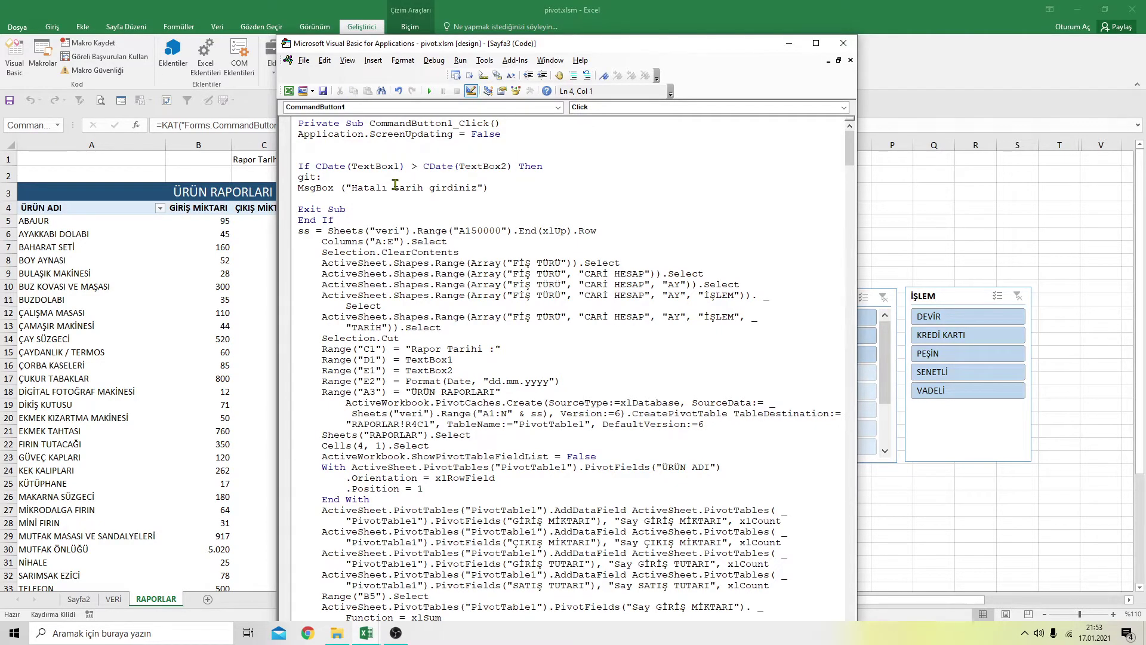
drag(334, 177, 298, 177)
text(g)
key(Delete)
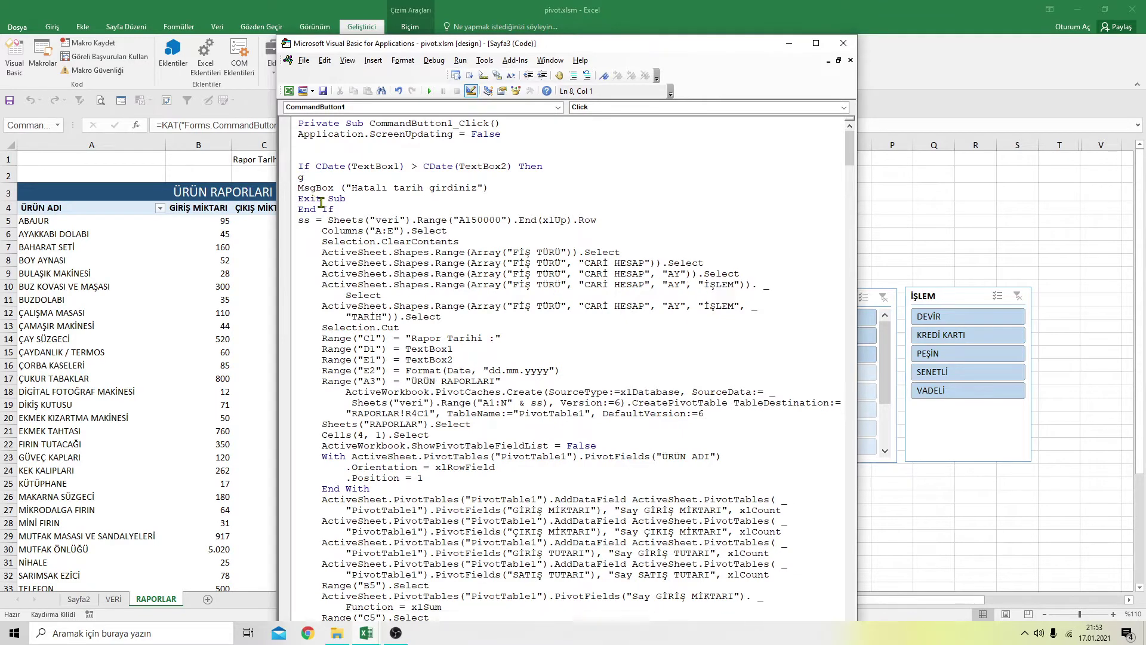
drag(303, 178, 291, 179)
key(Delete)
Remove the leftover blank lines around the date check, undo the accidental CDate edit, and close the editor
key(Delete)
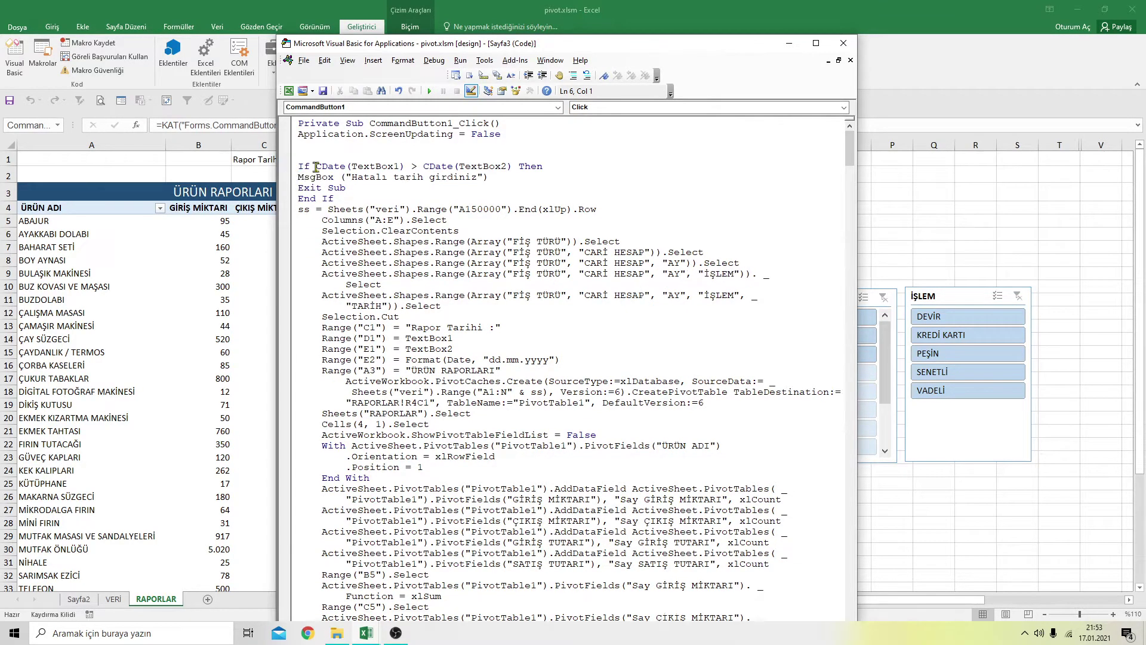
click(312, 156)
key(Delete)
key(Delete)
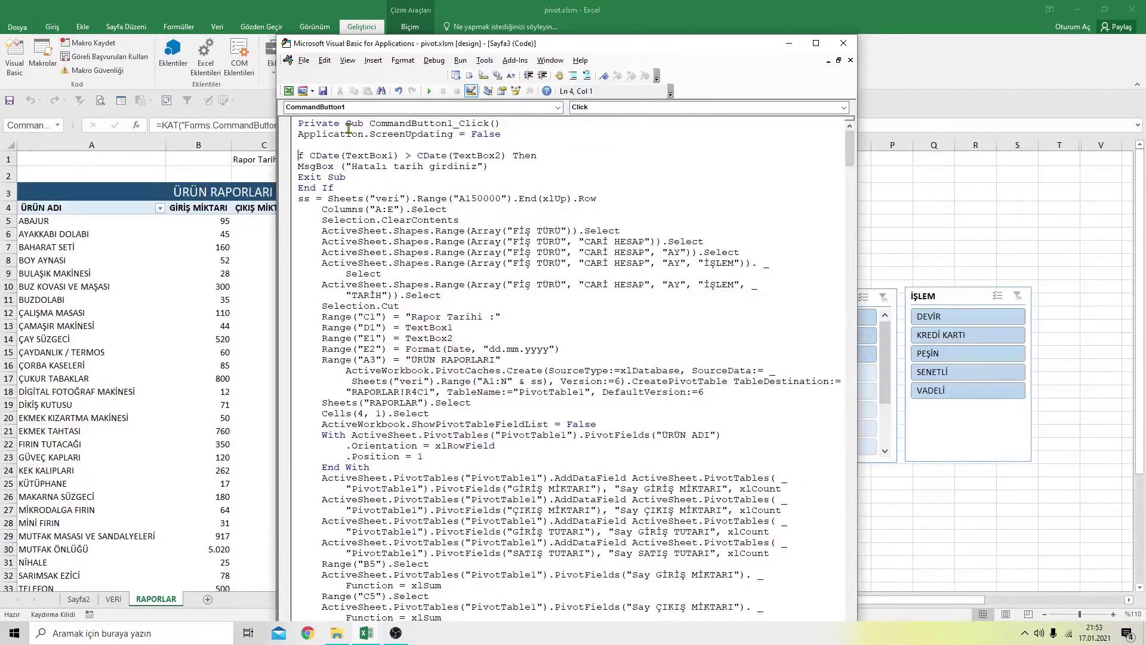
text(I)
click(398, 91)
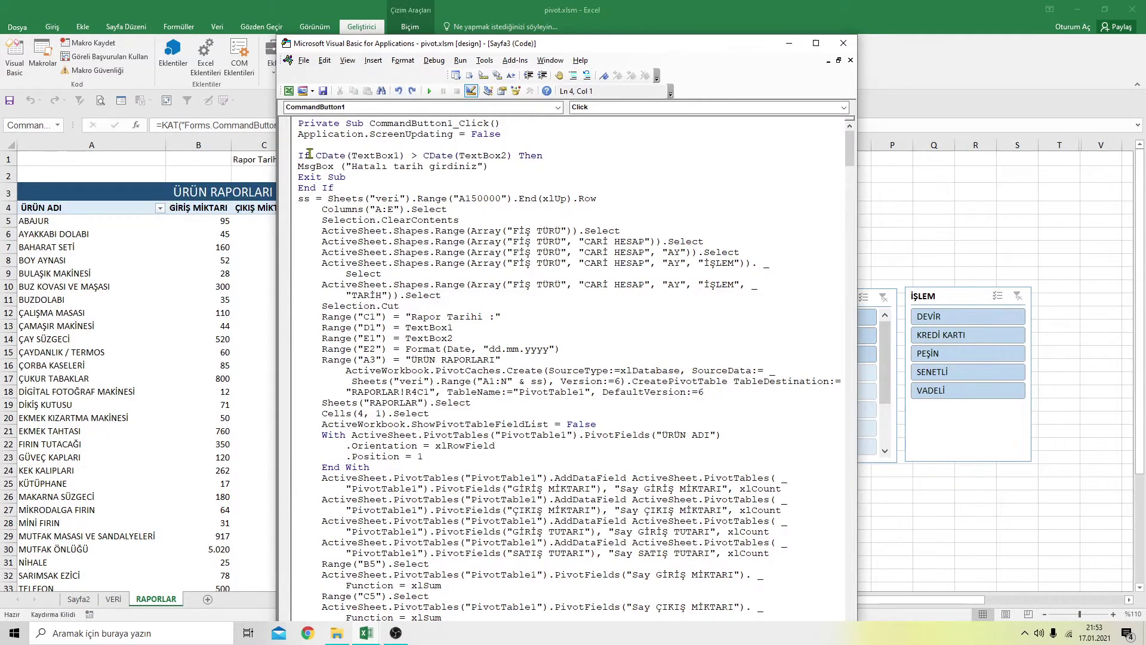
click(308, 145)
key(Delete)
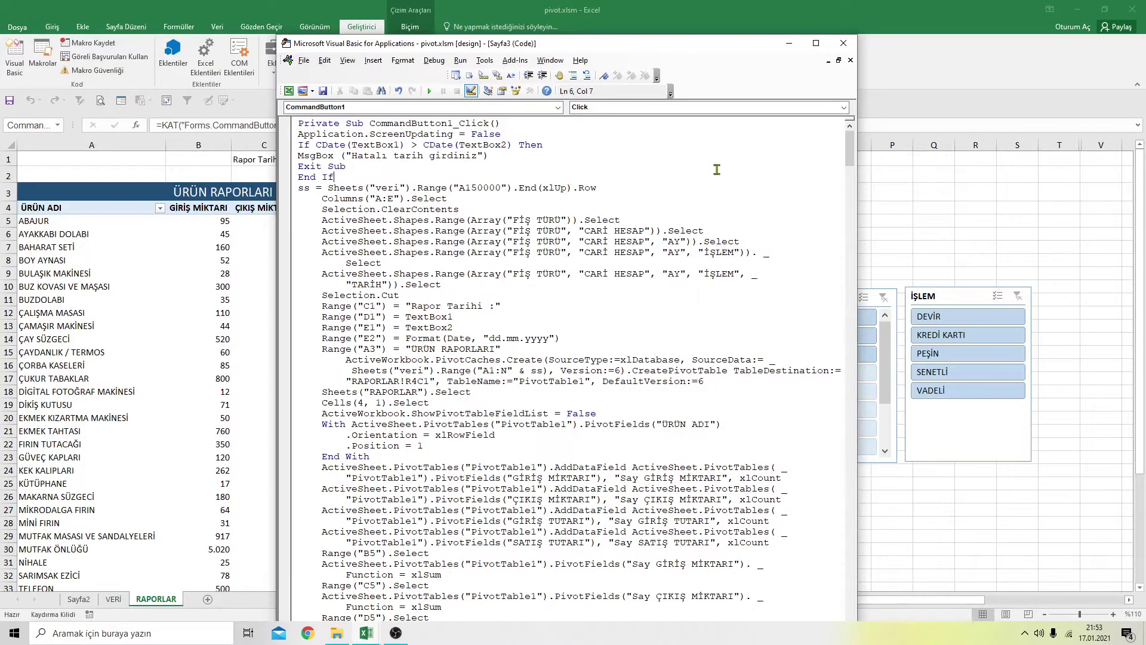
click(476, 174)
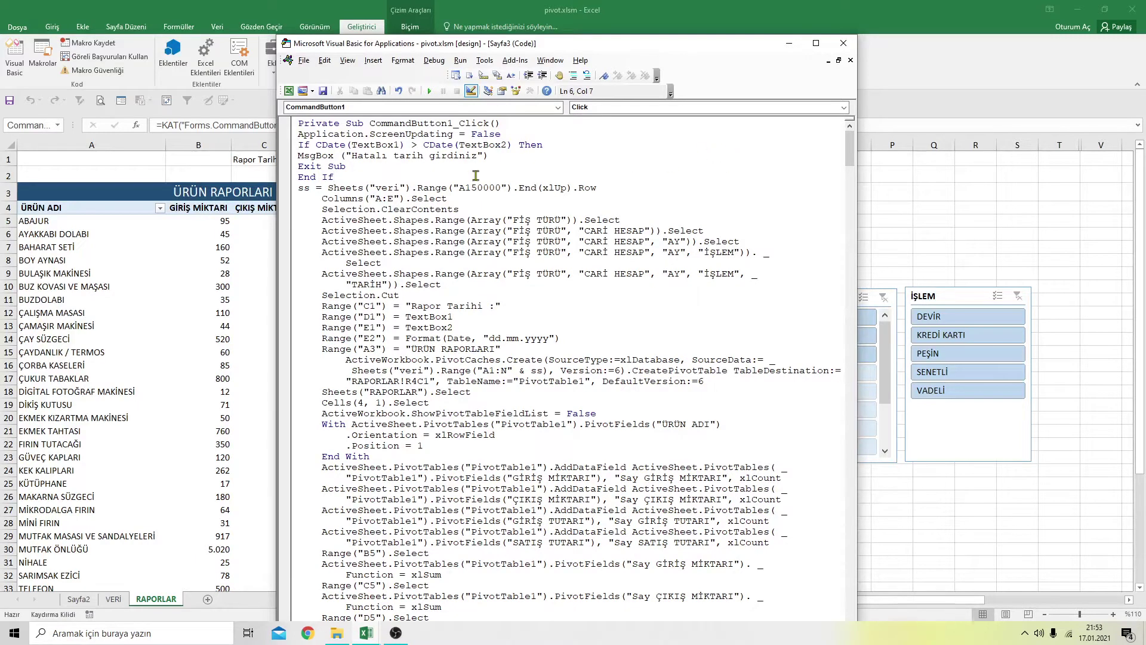
click(843, 43)
click(742, 247)
Change the end date to 01.03.20021 and run the product report, hitting run-time error 13 Type mismatch
click(300, 59)
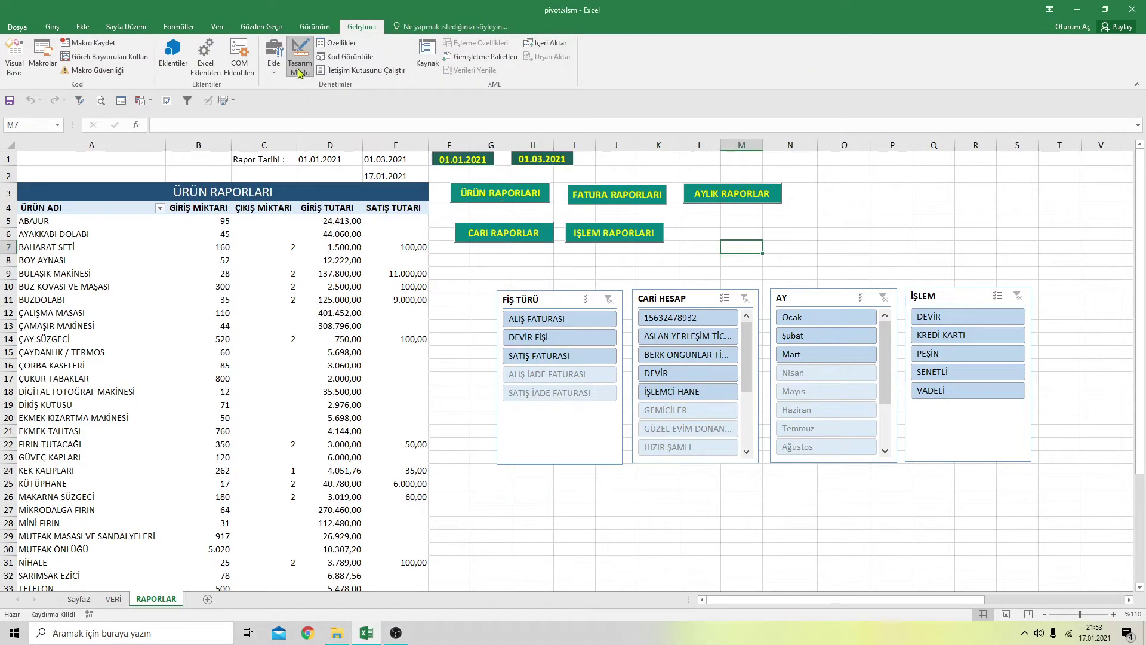
click(474, 192)
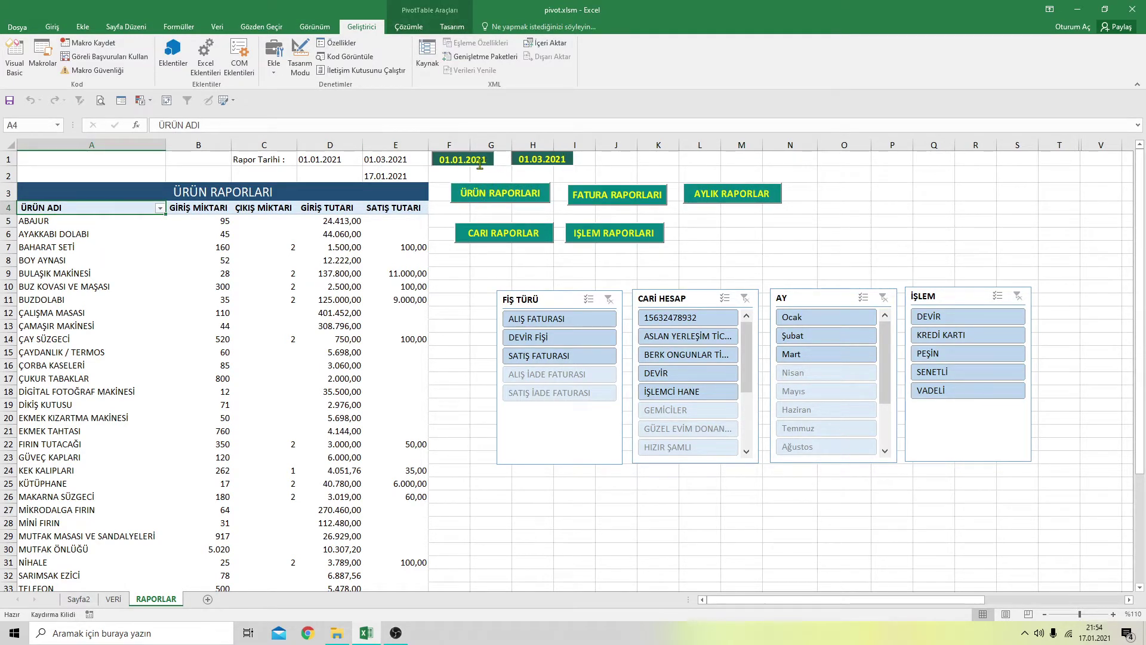
click(555, 161)
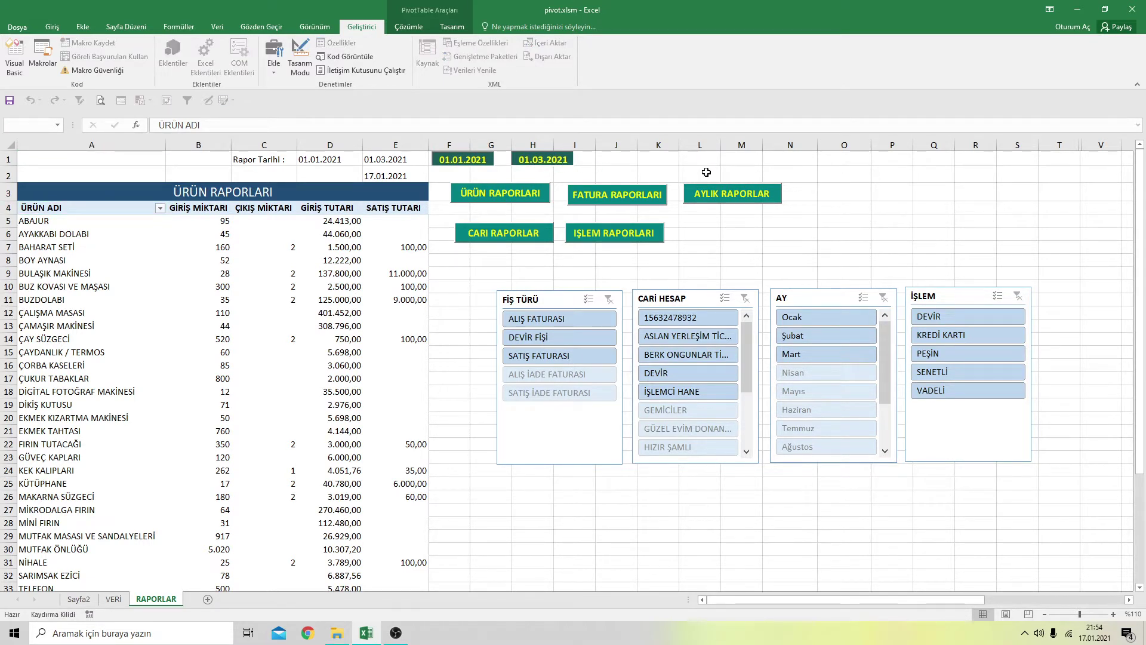
text(0)
click(503, 260)
click(521, 198)
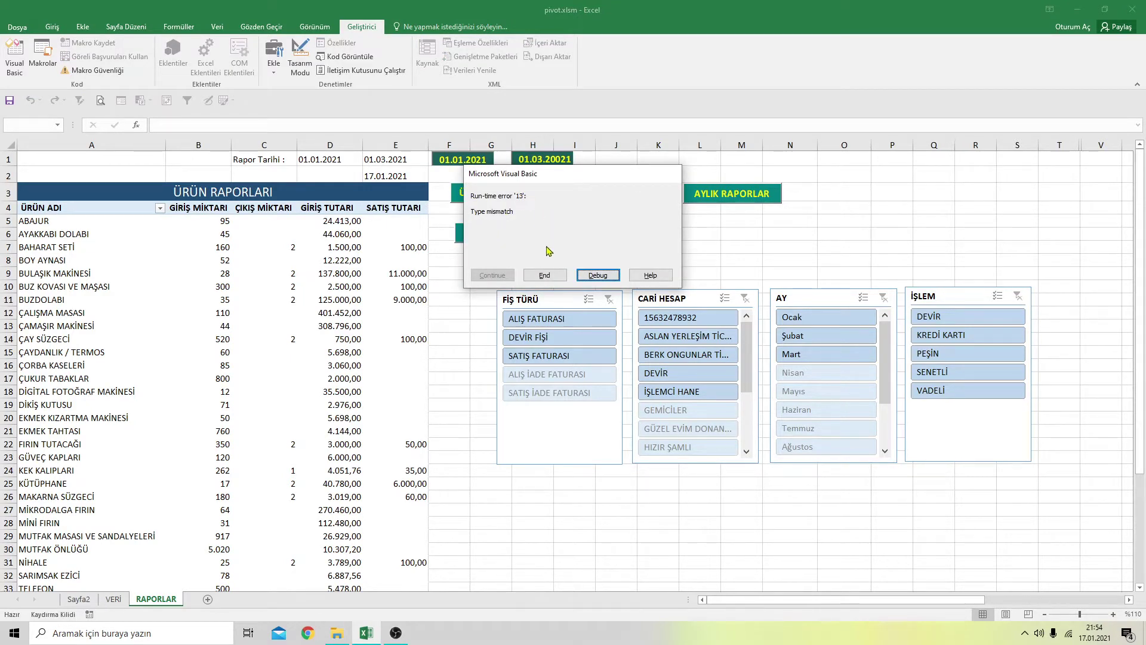
click(604, 275)
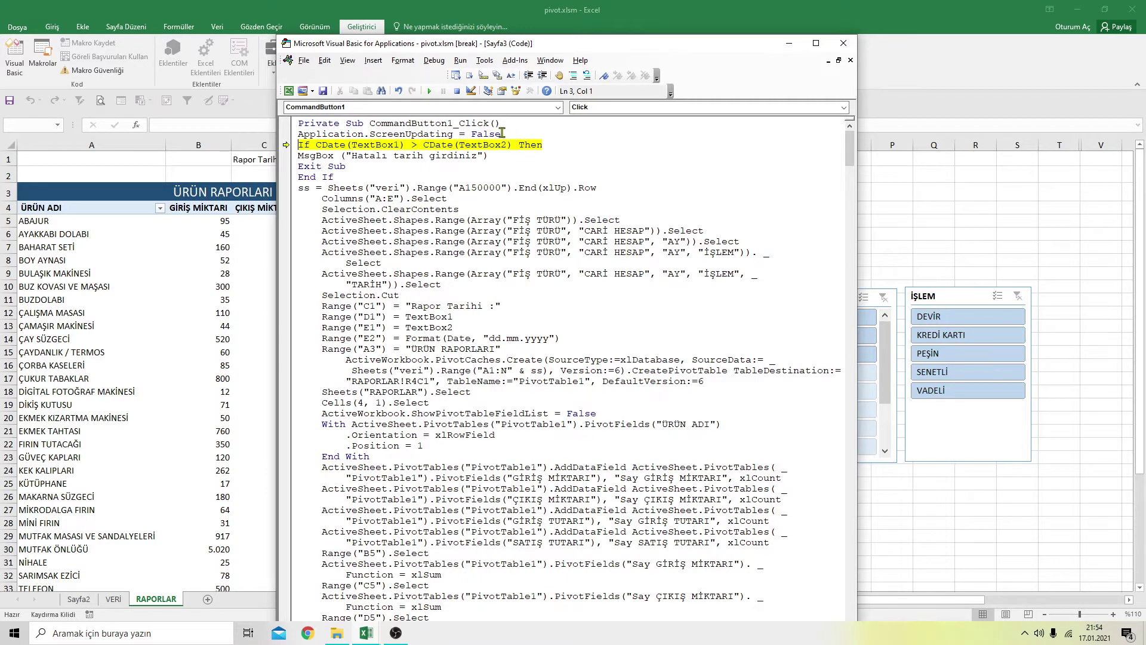
Add the line If Err.Number > 0 Then GoTo git above the CDate date check
click(503, 134)
key(Return)
text(if err)
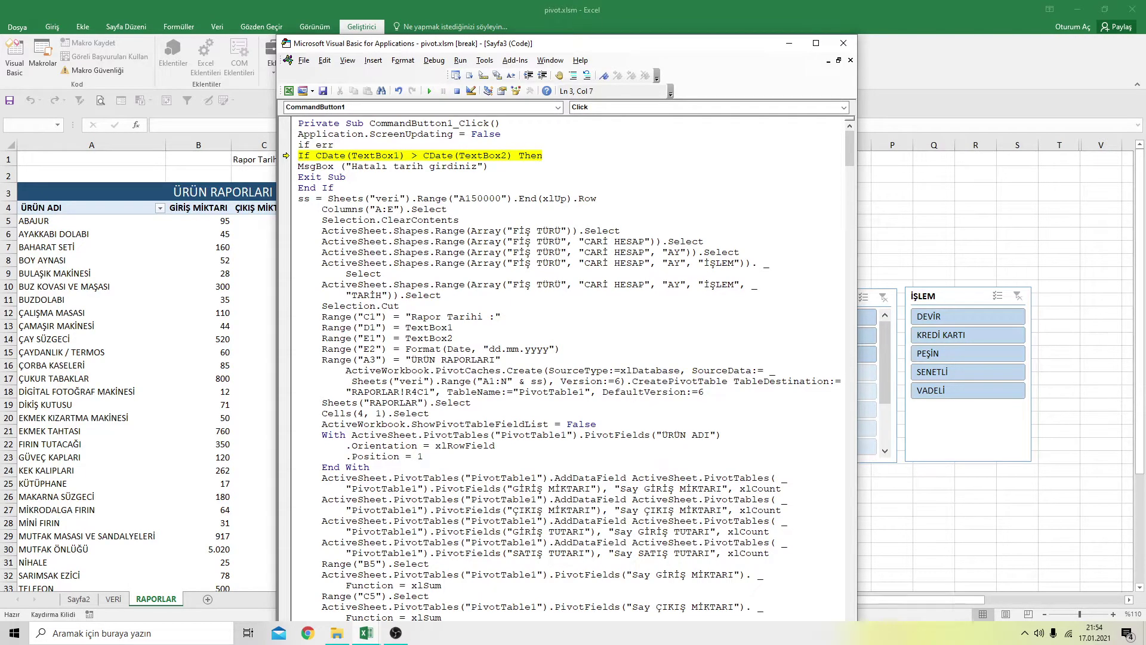
text(.nu)
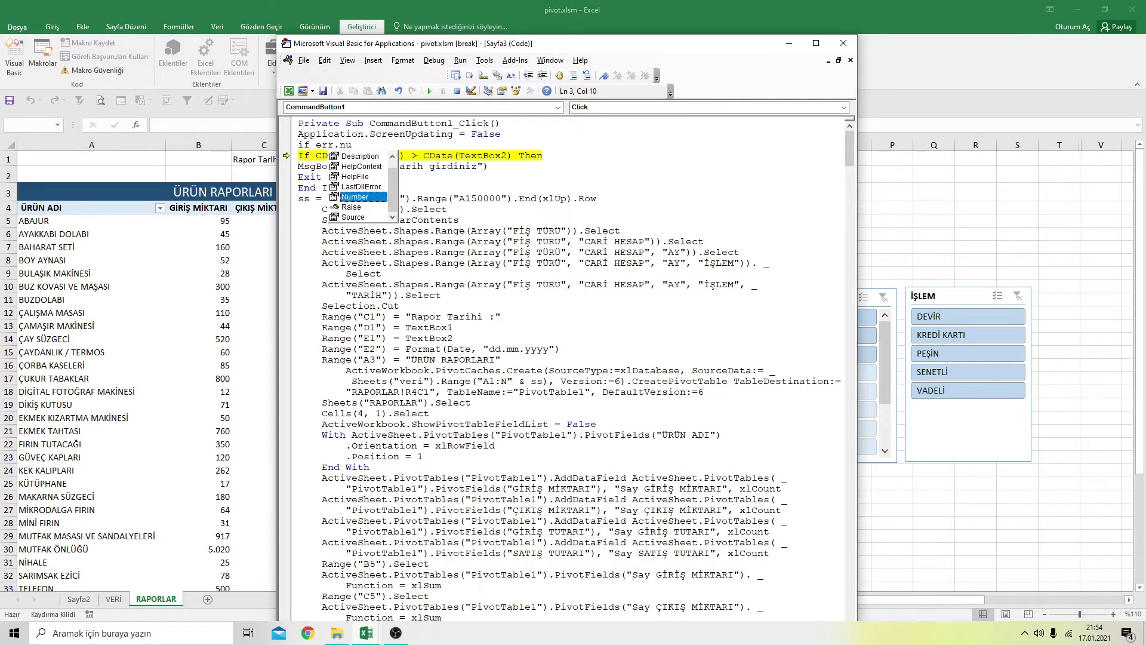
double_click(369, 200)
text(>0)
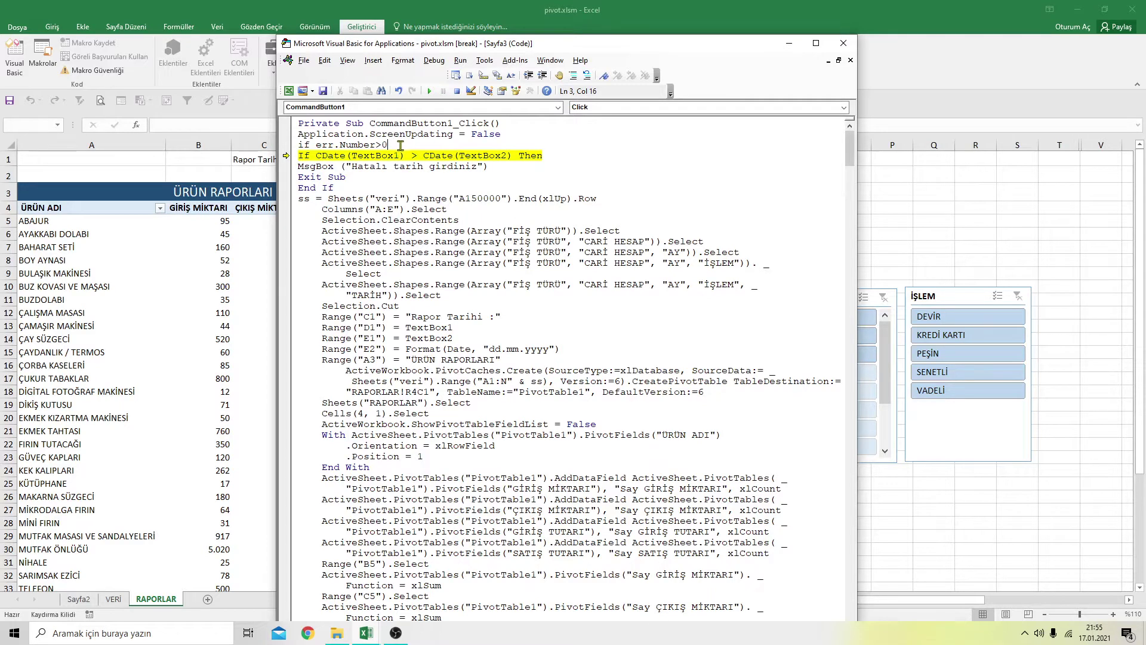
click(403, 173)
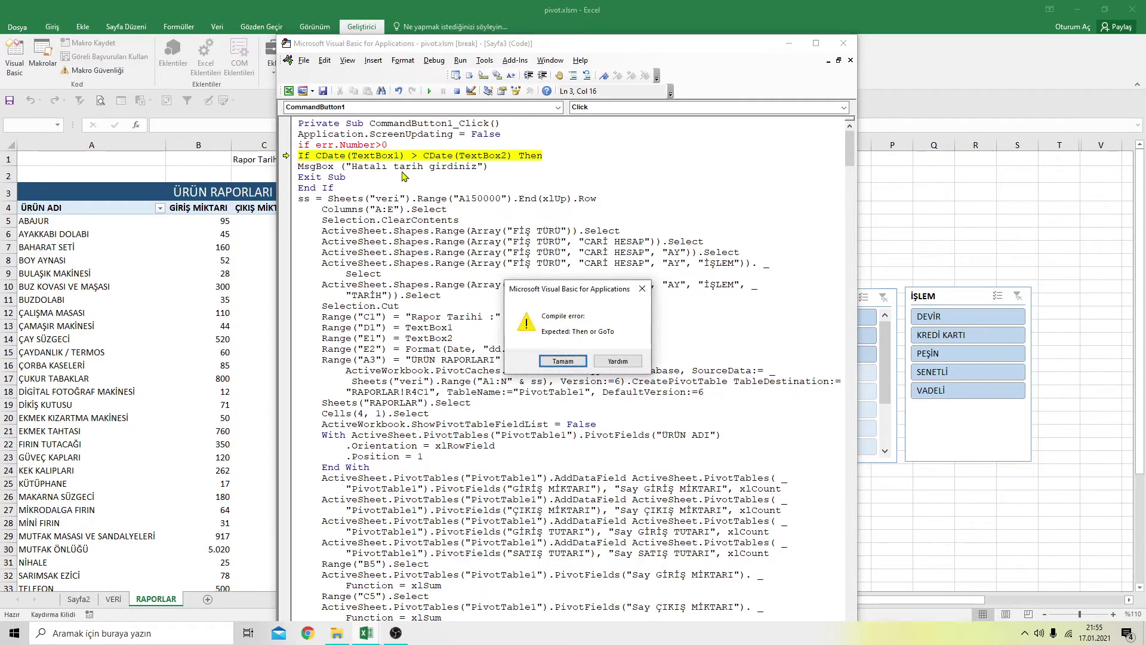
click(563, 361)
text(t)
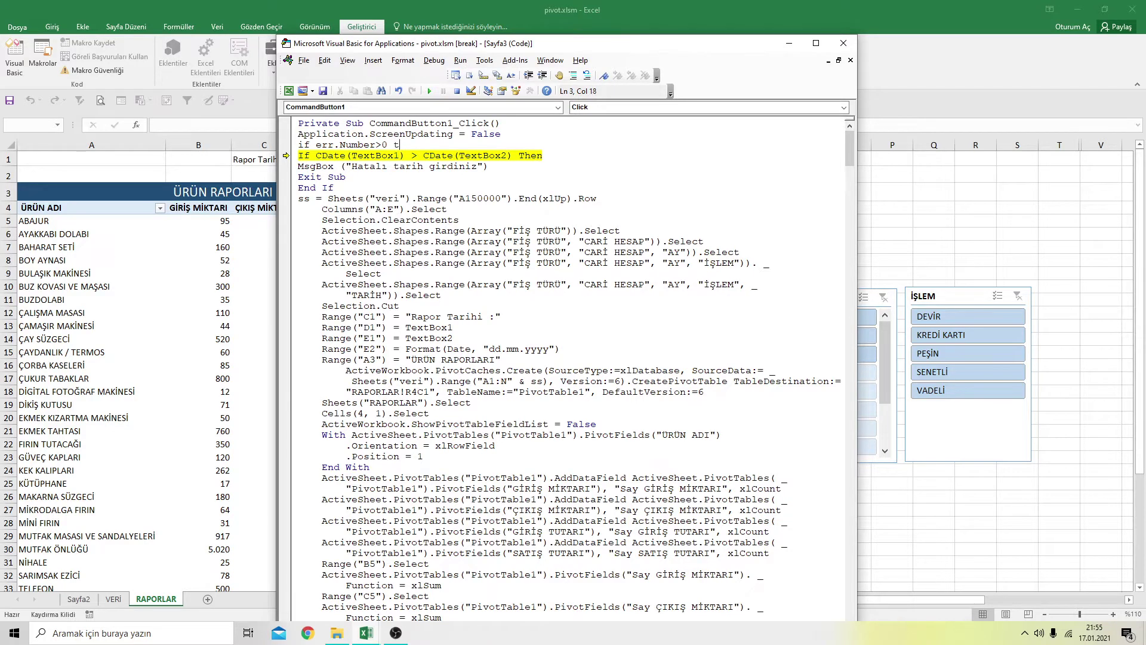
text(hen goto)
click(550, 155)
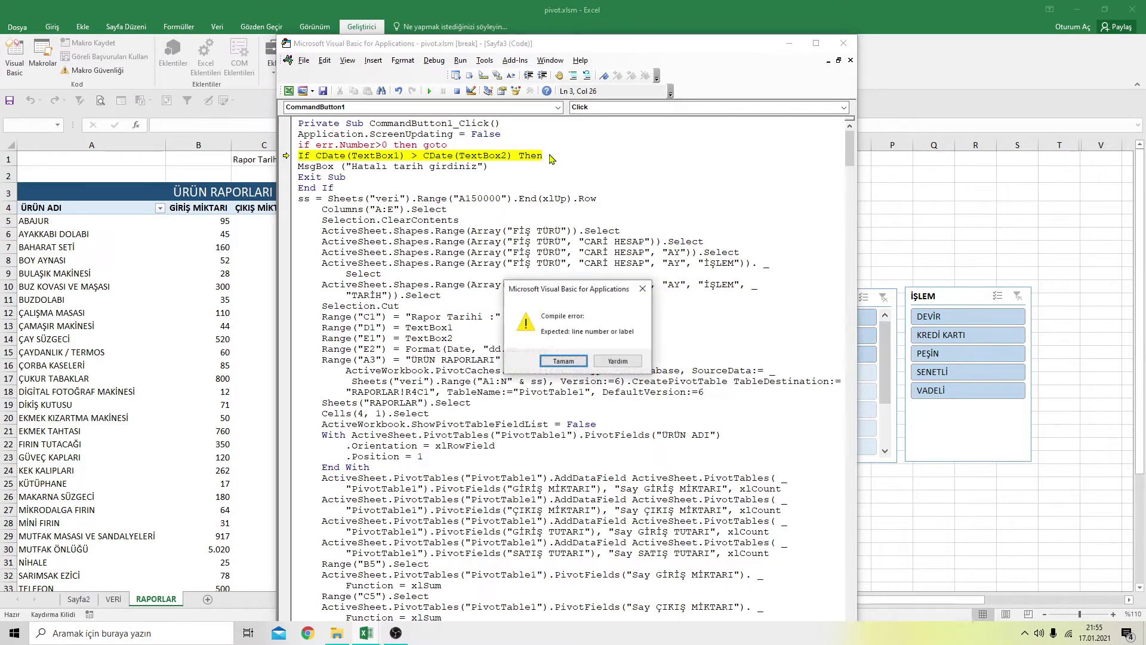
click(569, 361)
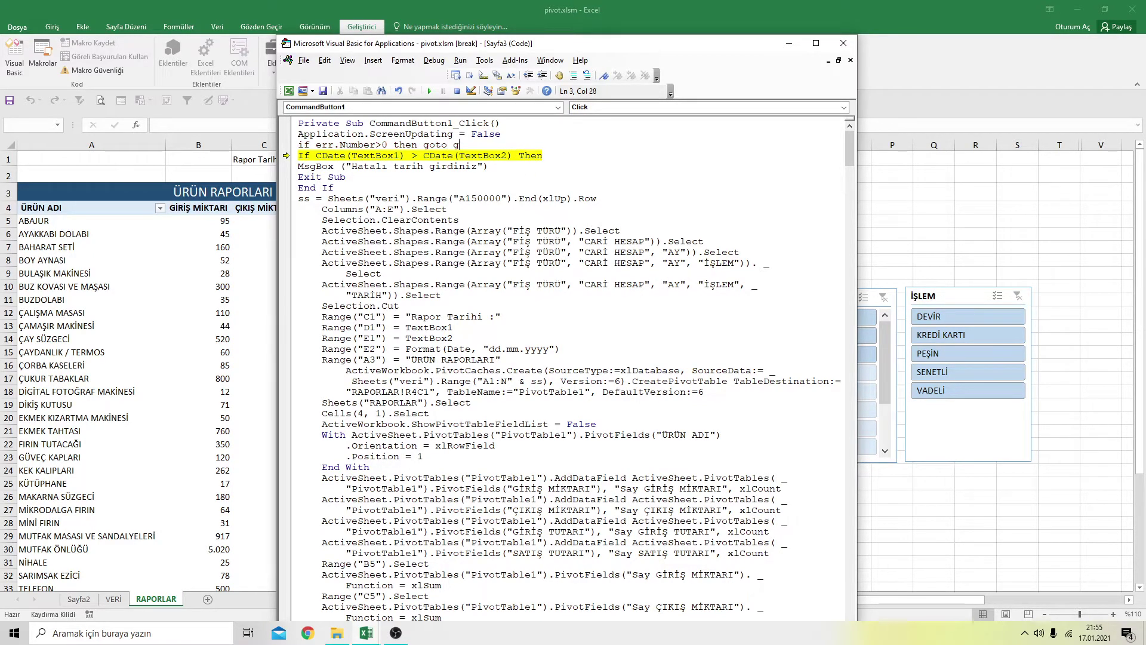
click(574, 177)
Insert blank lines for the git: label and below the ScreenUpdating line
click(544, 156)
key(Return)
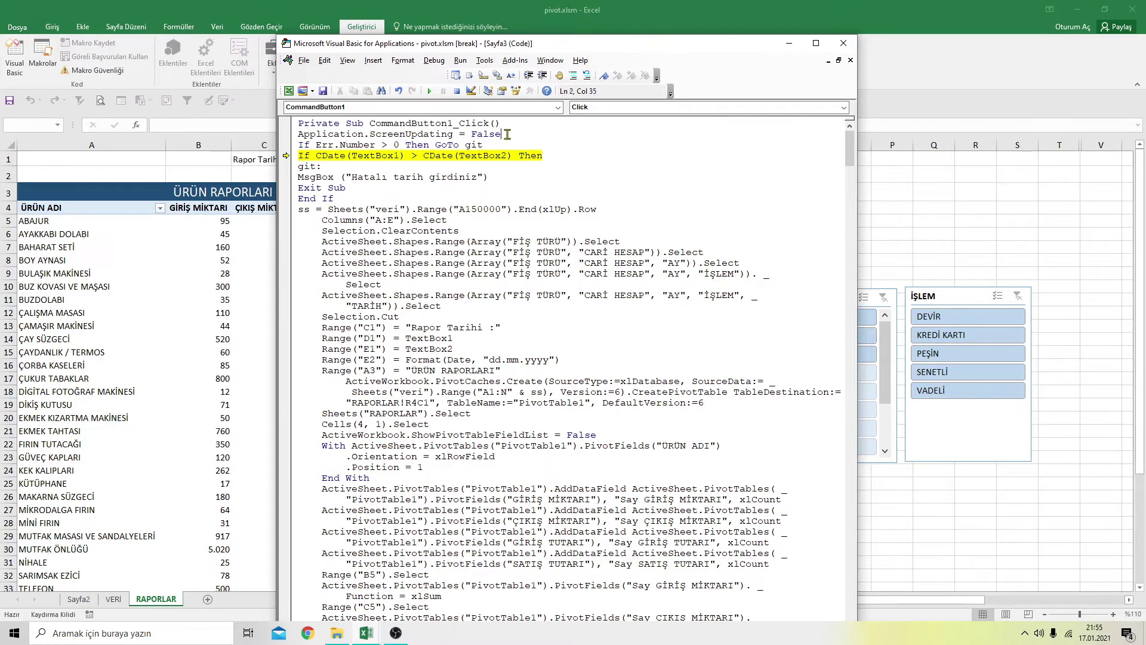
key(Return)
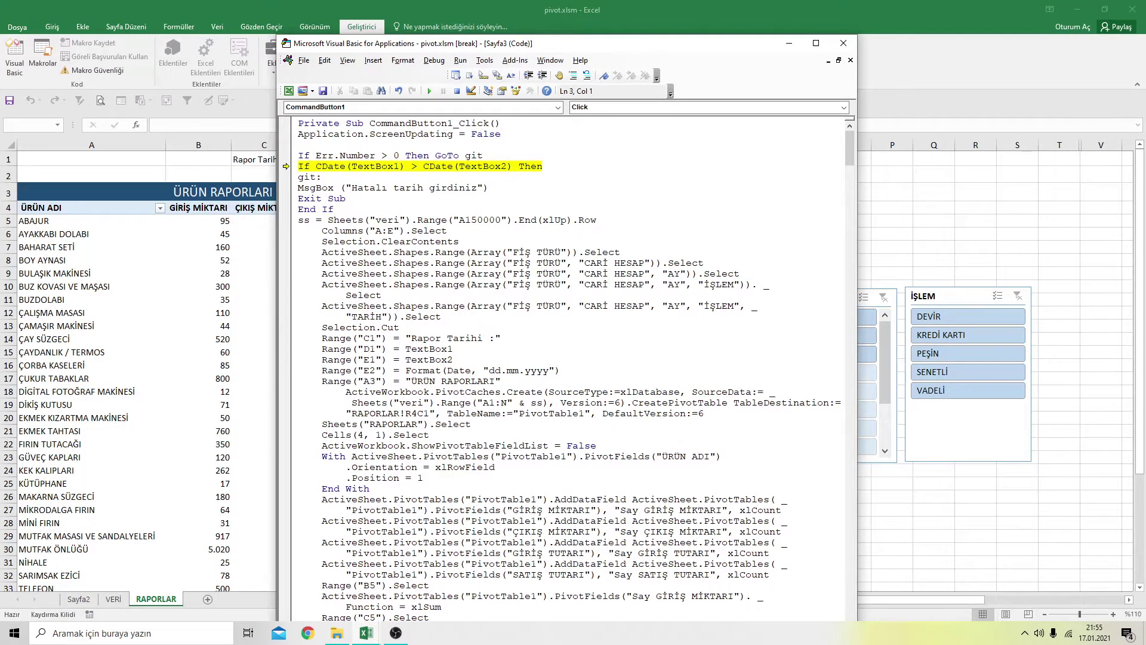
Add On Error Resume Next after Application.ScreenUpdating = False and restart execution from the ScreenUpdating line
text(on err)
text(next)
click(591, 177)
drag(287, 167, 287, 135)
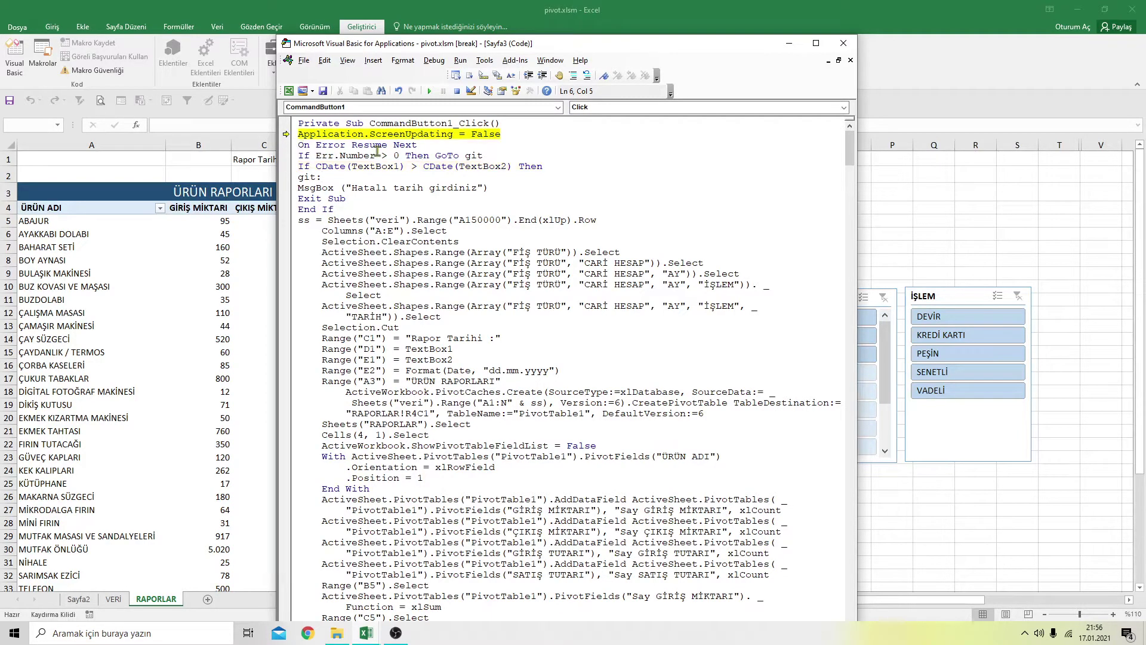
Resume the macro and confirm bad dates now show the 'Hatalı tarih girdiniz' warning instead of crashing
click(430, 92)
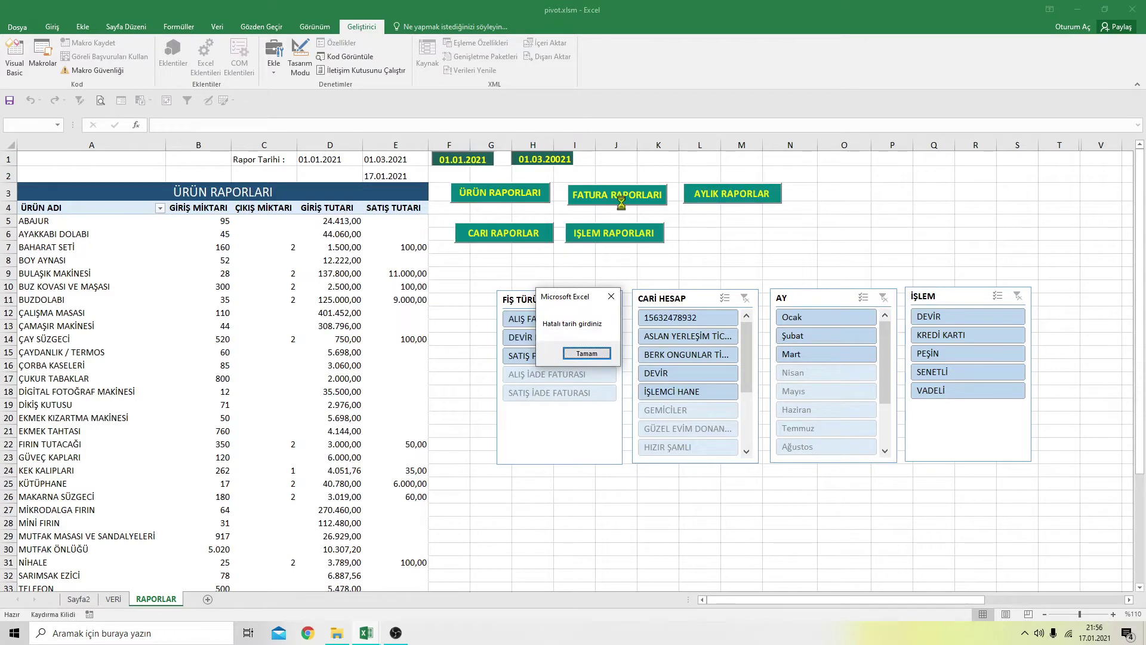
click(573, 355)
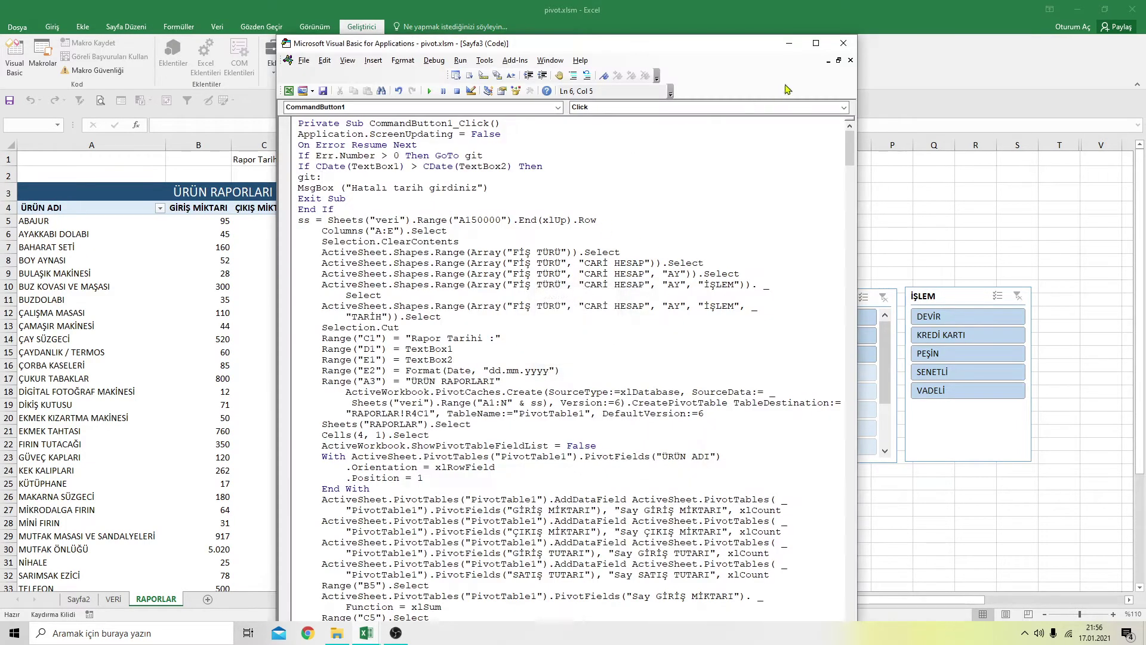
click(843, 43)
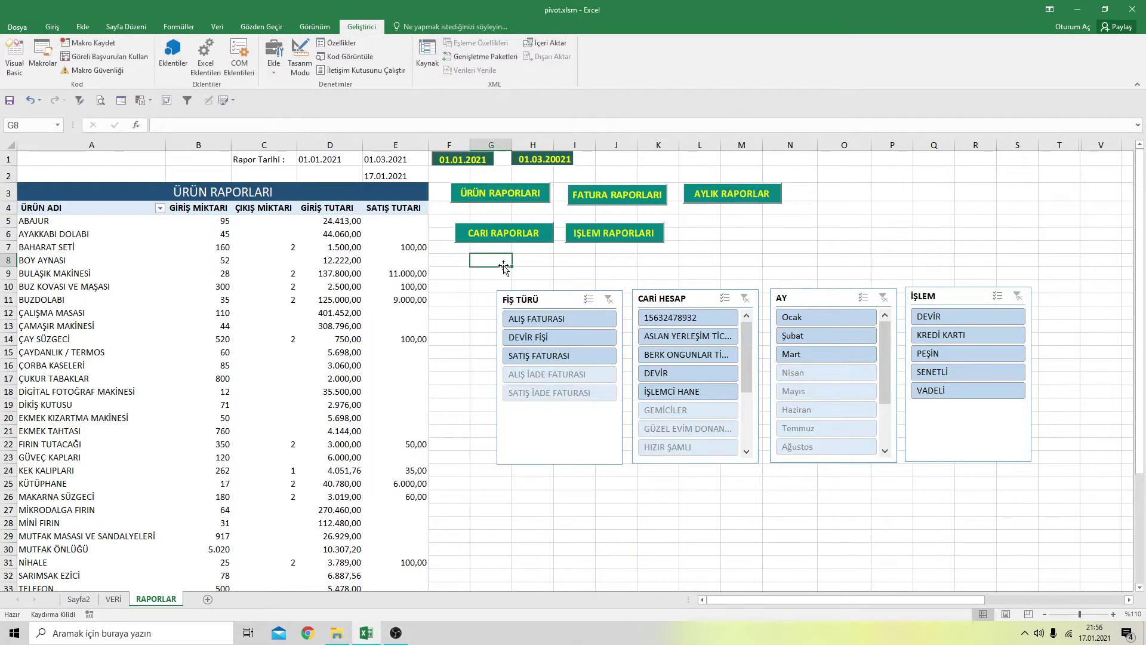
click(505, 194)
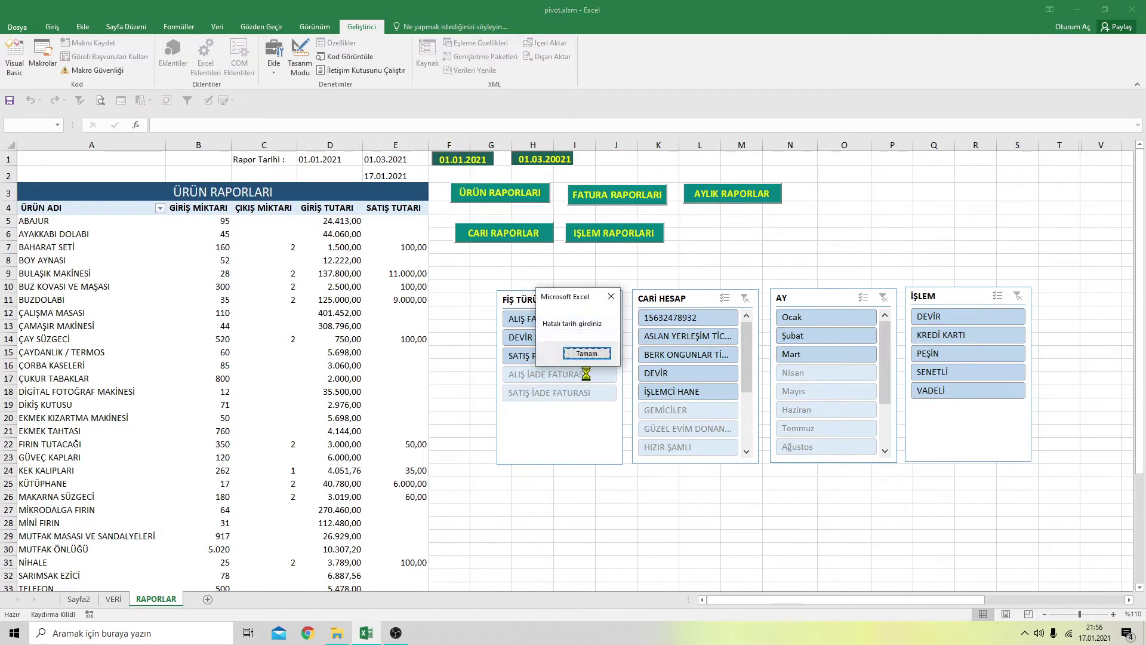
click(587, 353)
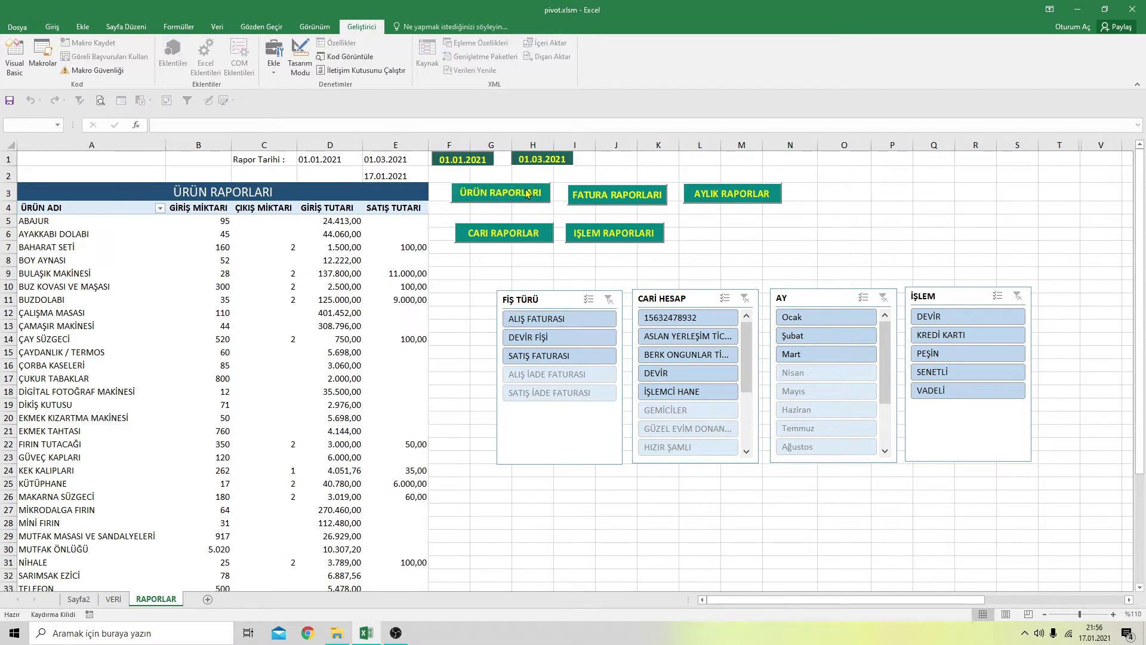
click(527, 193)
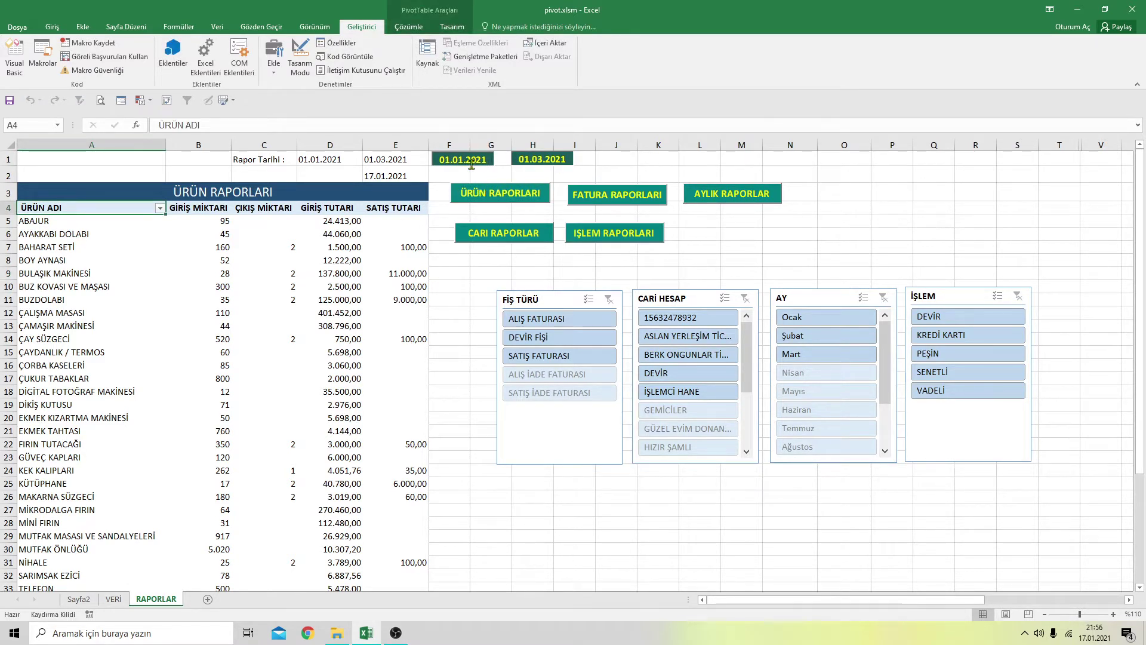
click(471, 194)
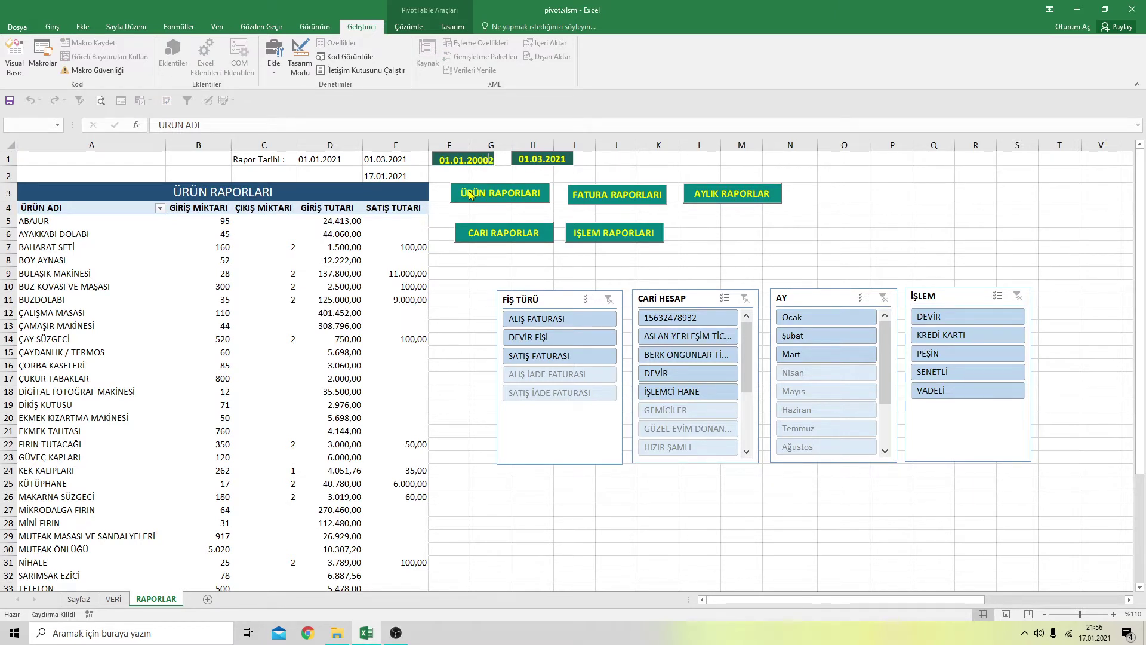
click(504, 197)
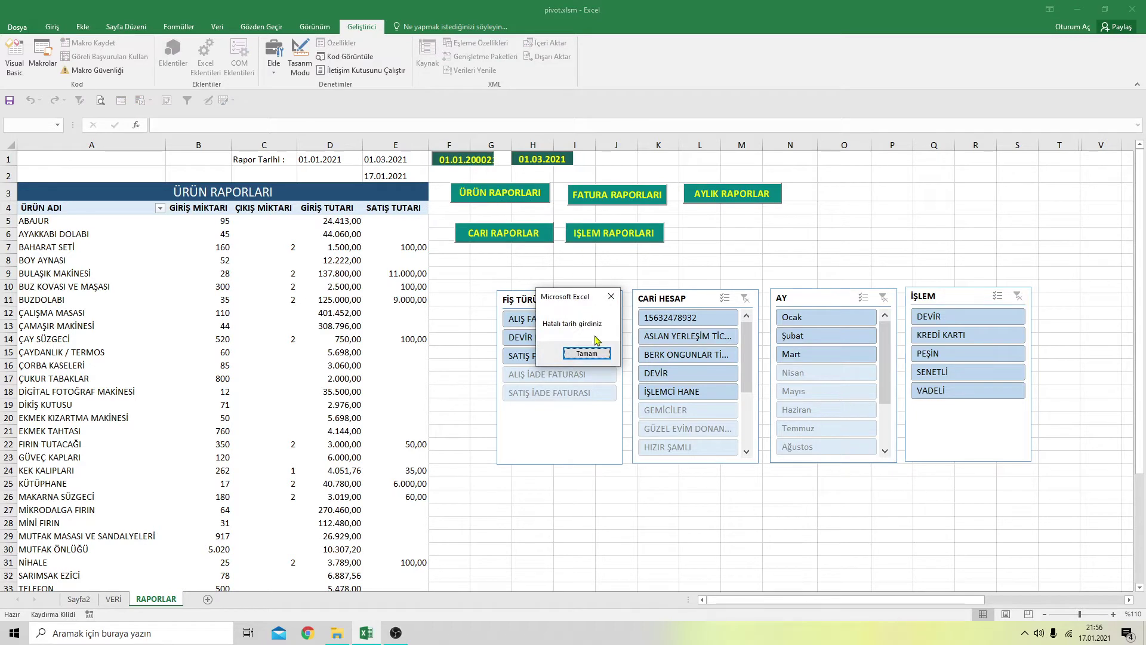
click(587, 353)
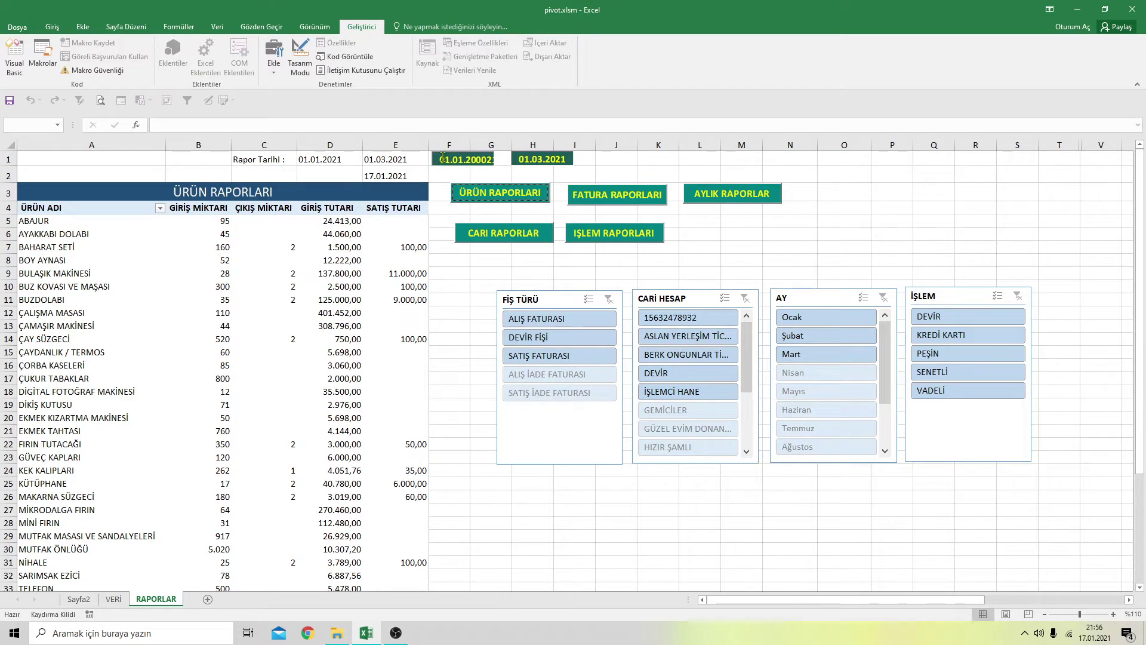
Correct the start date to 01.01.2021, rerun the product report, and turn design mode back on
drag(433, 161, 496, 160)
click(514, 166)
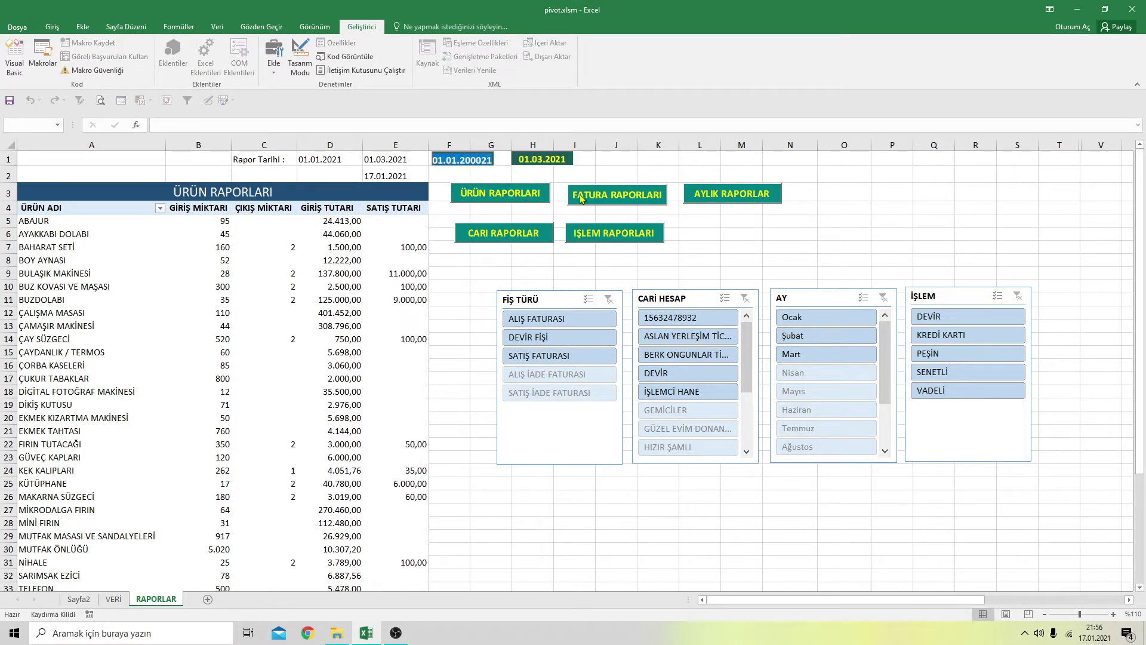
text(01.01.20)
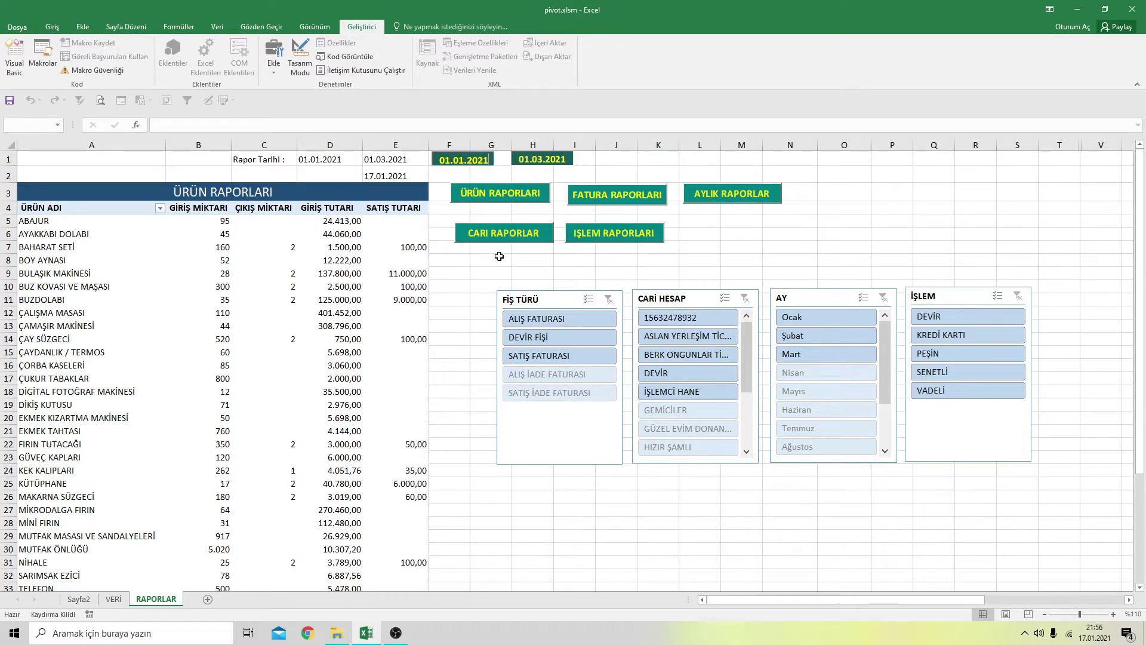
click(500, 257)
click(512, 194)
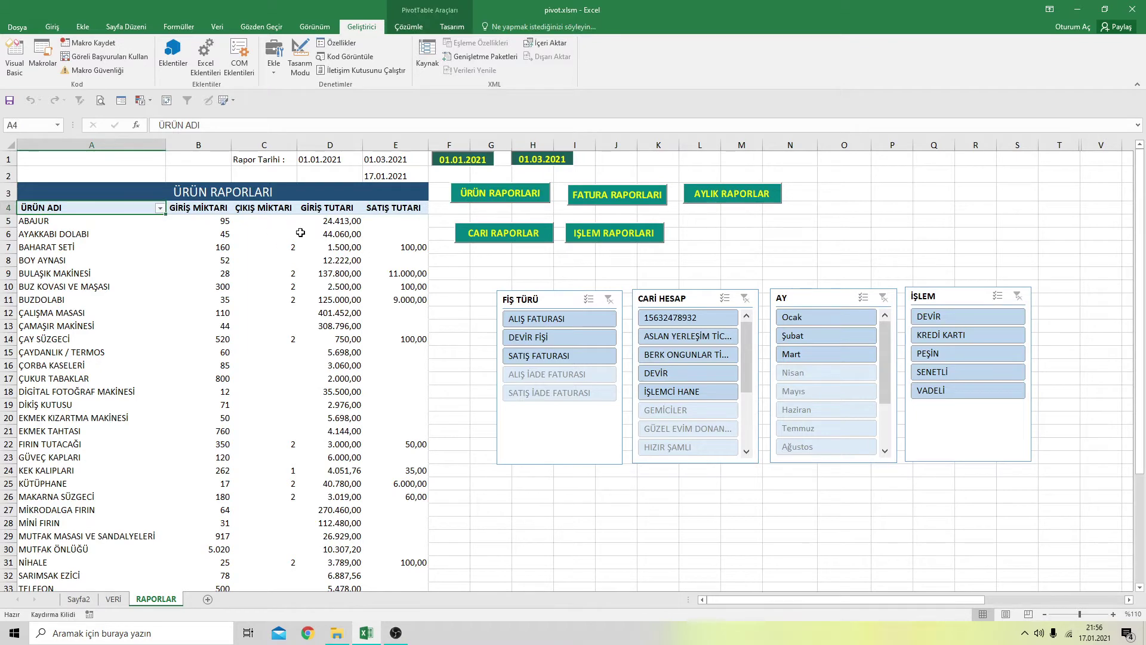
click(292, 57)
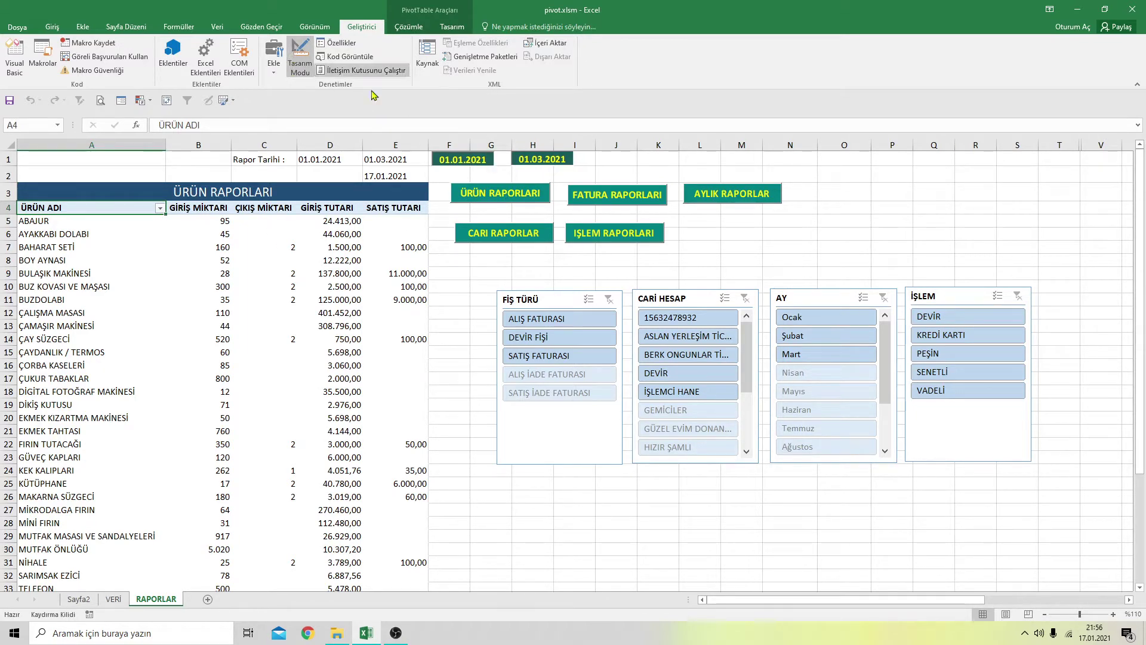
Copy the error-handling date check block from ÜRÜN RAPORLARI's CommandButton1_Click code
double_click(477, 192)
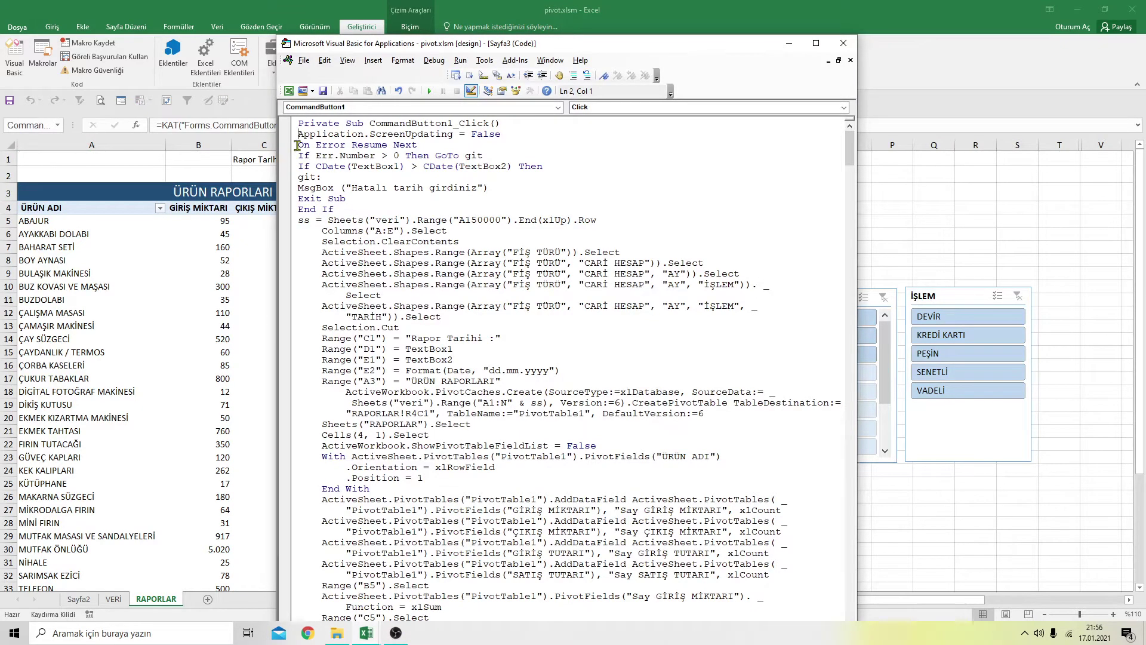
drag(297, 145, 419, 205)
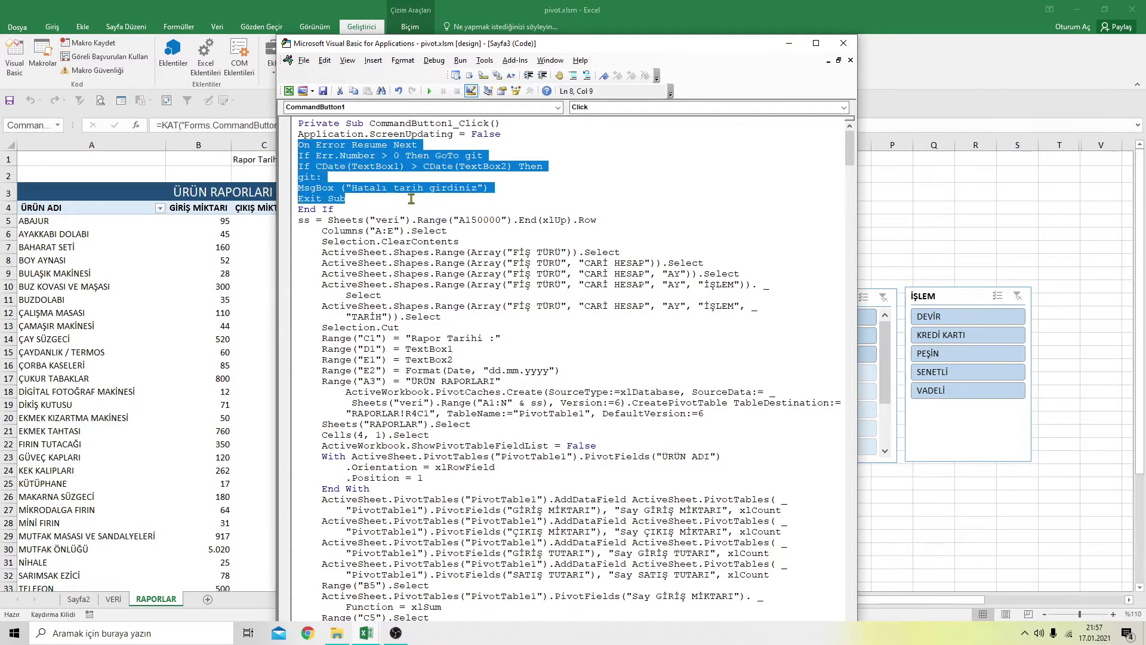
right_click(362, 156)
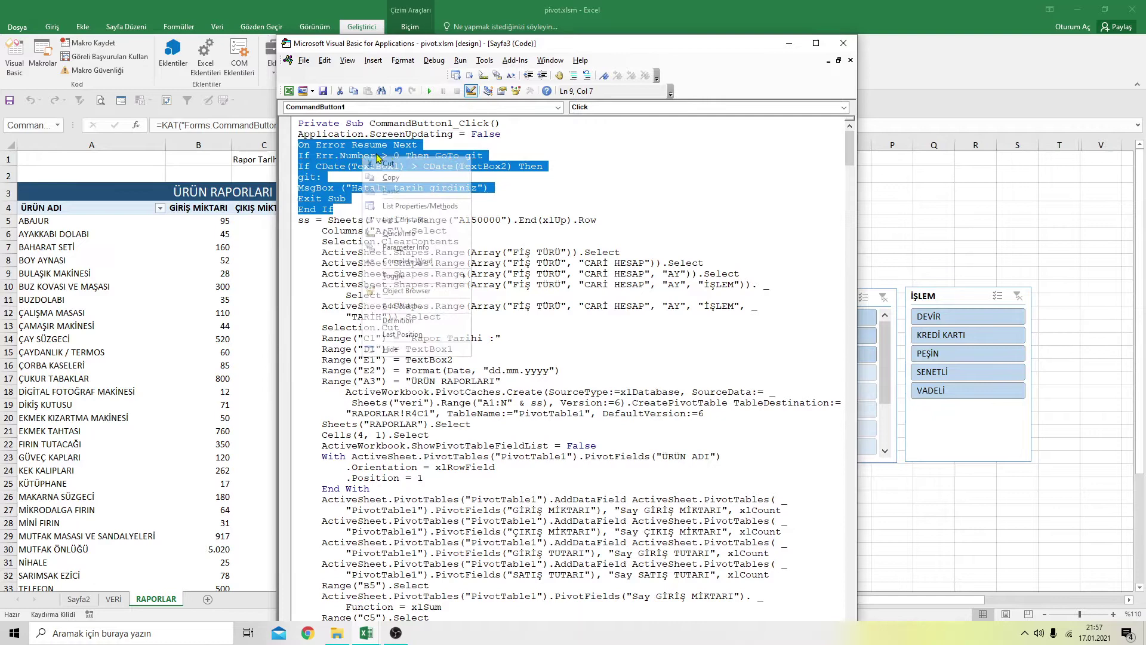
click(415, 182)
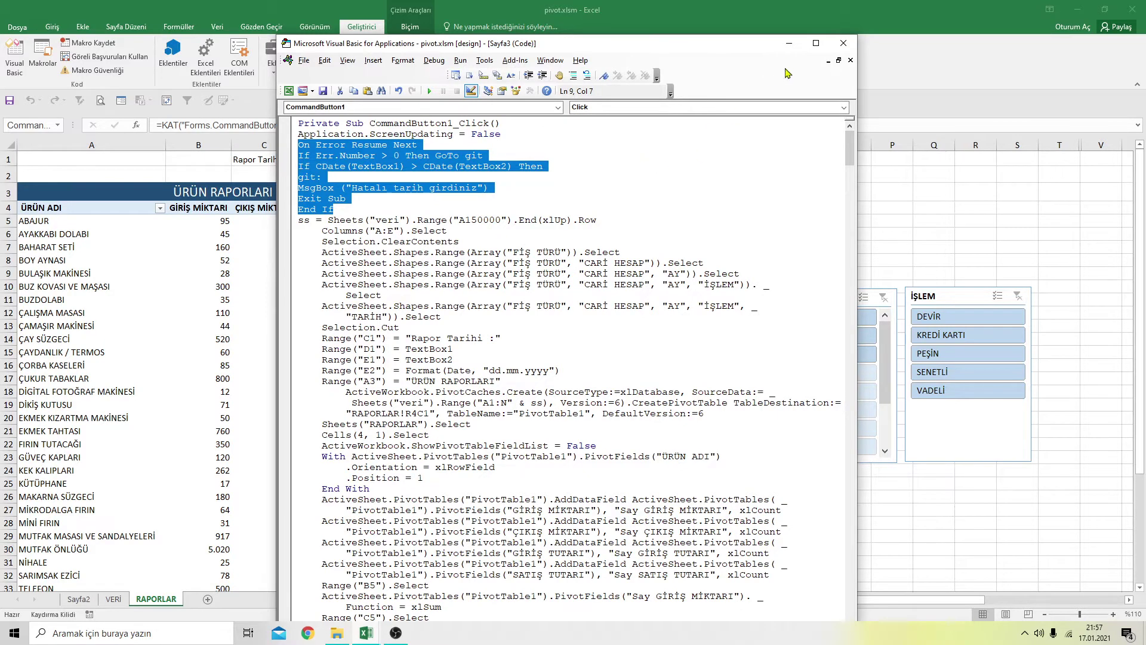
click(790, 48)
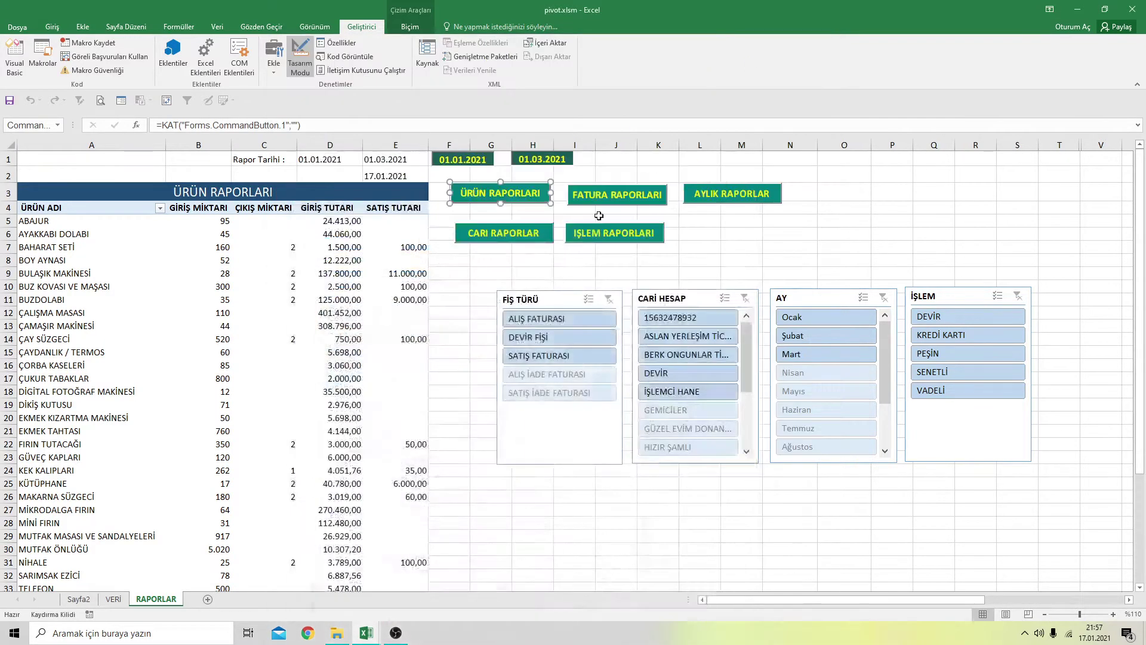
Replace the old date check in CARİ RAPORLAR's CommandButton2_Click with the copied error-handling check
double_click(519, 233)
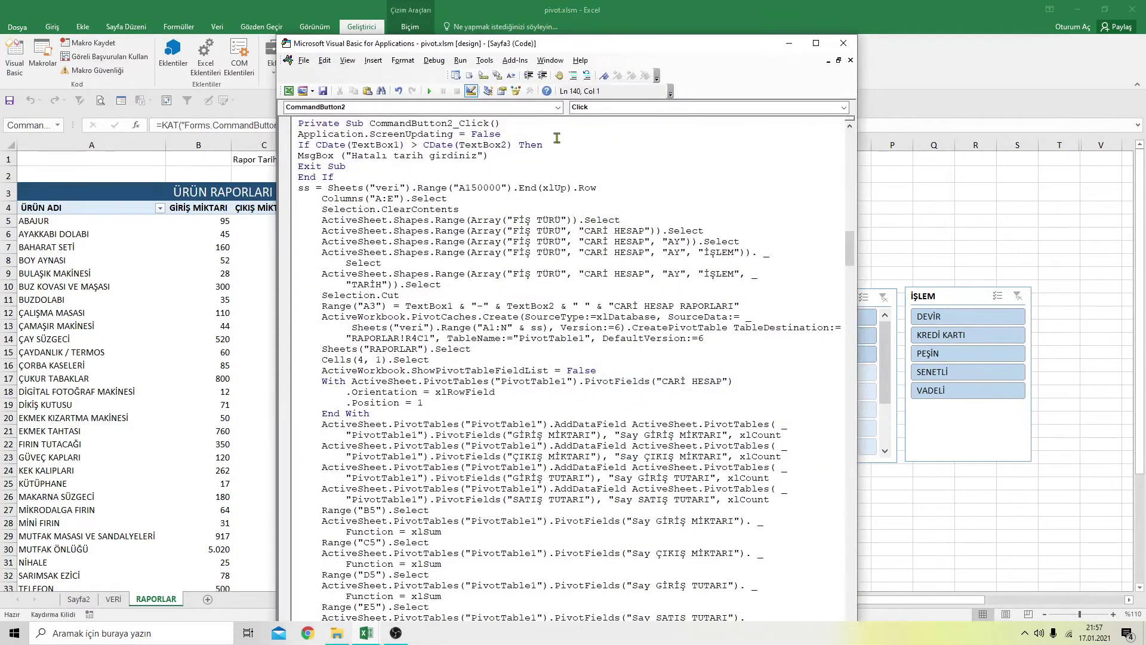
drag(298, 144, 333, 177)
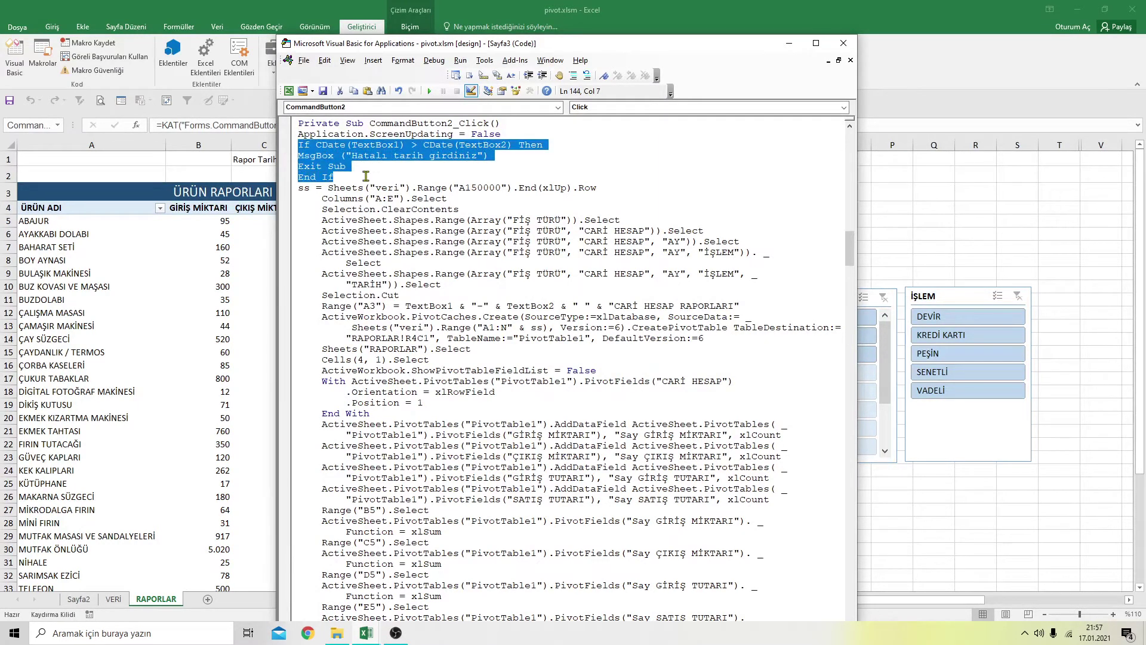
right_click(336, 164)
click(365, 192)
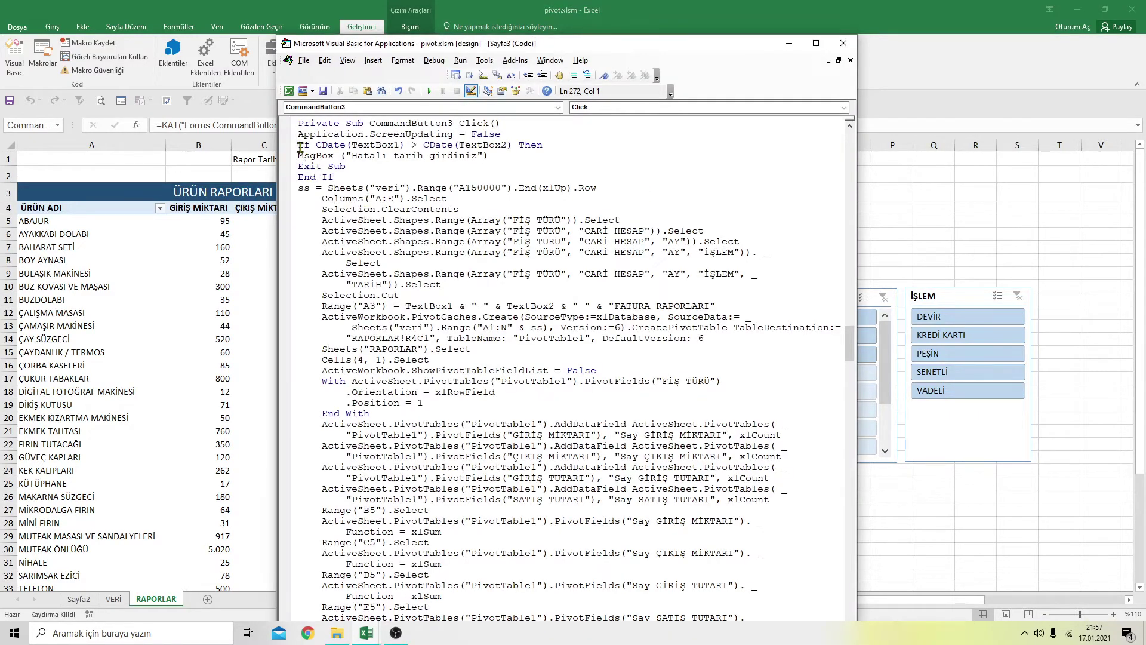
Replace the old date check in CommandButton3_Click with the error-handling check as well
click(301, 146)
drag(302, 147, 400, 177)
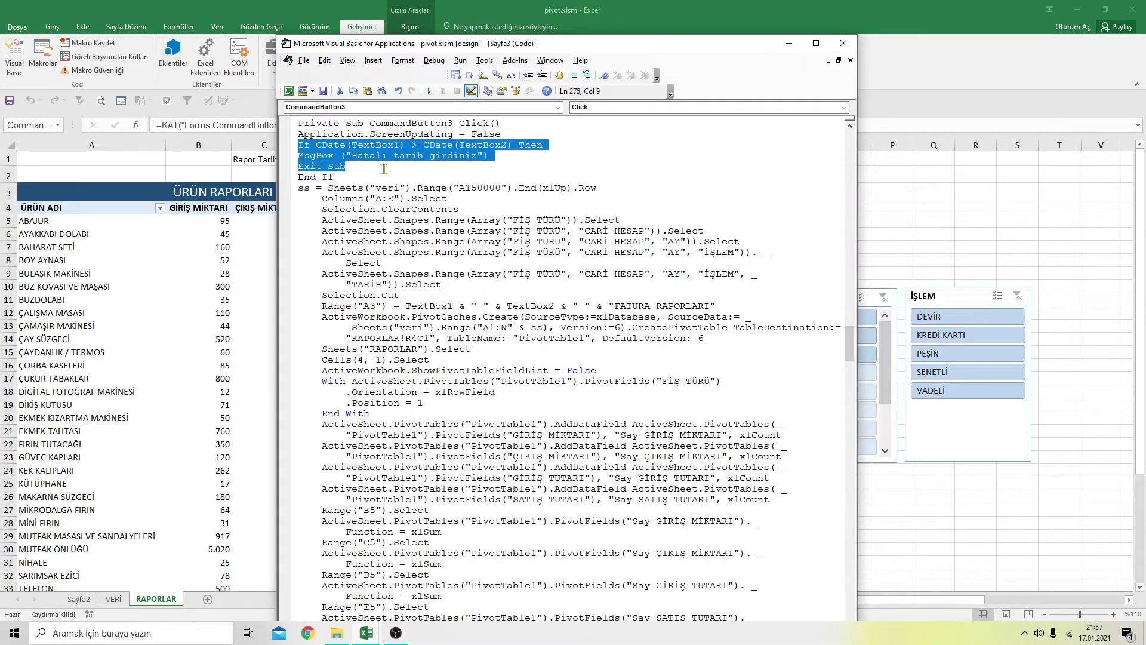
right_click(345, 152)
click(375, 186)
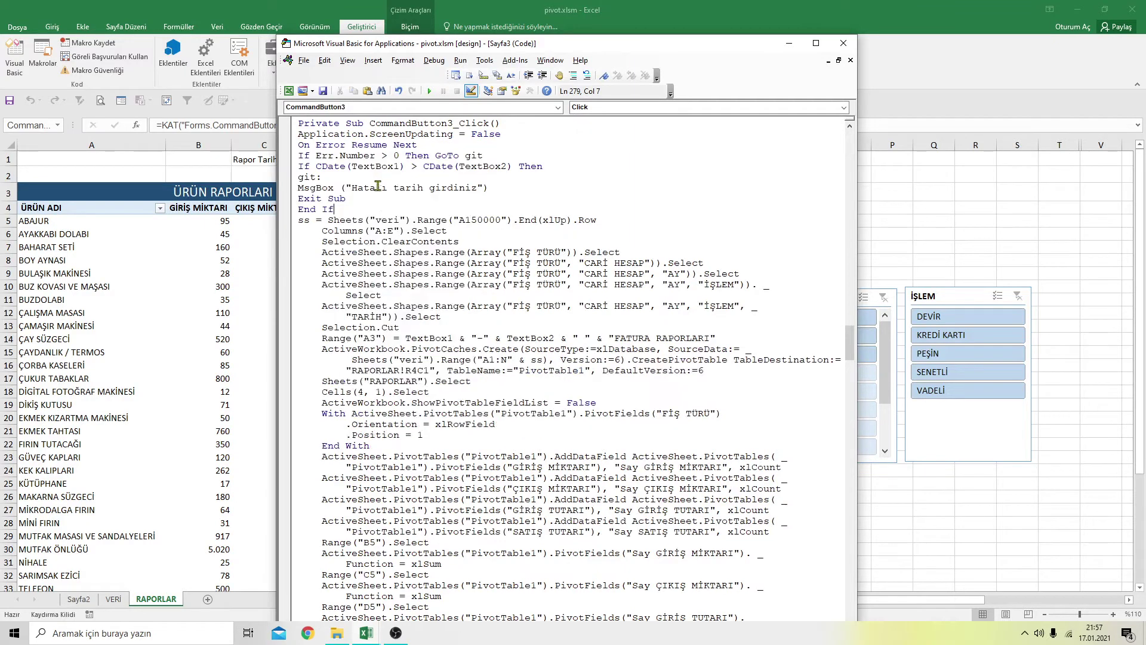
click(844, 42)
Paste the error-handling check over the old date check in AYLIK RAPORLAR's CommandButton5_Click
double_click(733, 192)
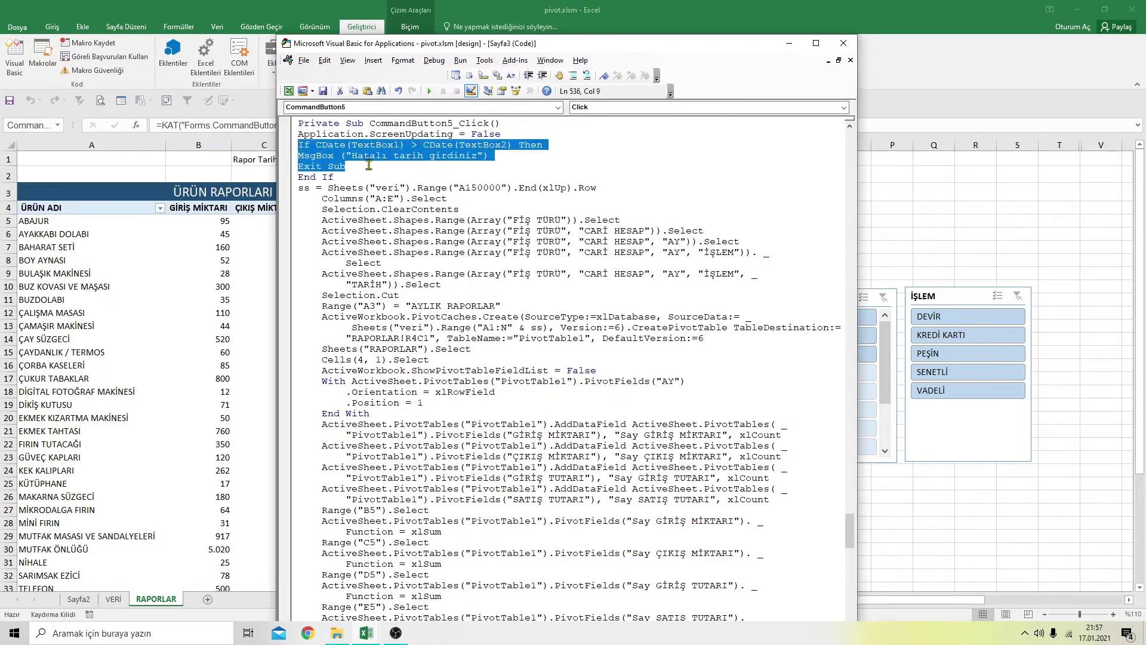
drag(299, 144, 385, 175)
right_click(347, 153)
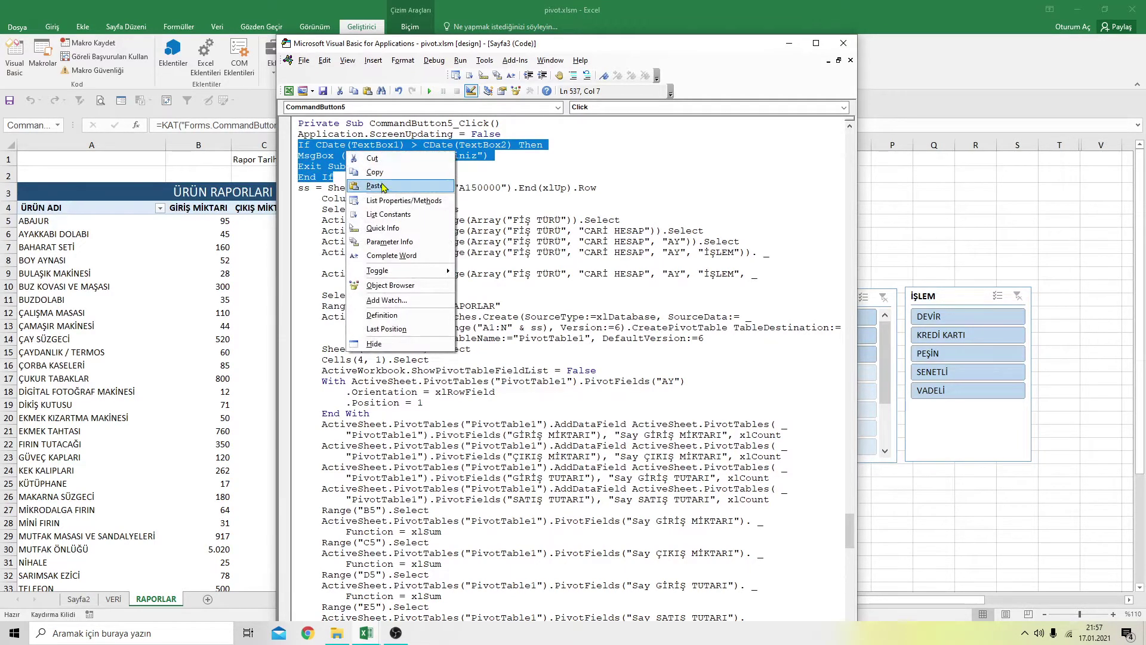
click(385, 187)
click(844, 43)
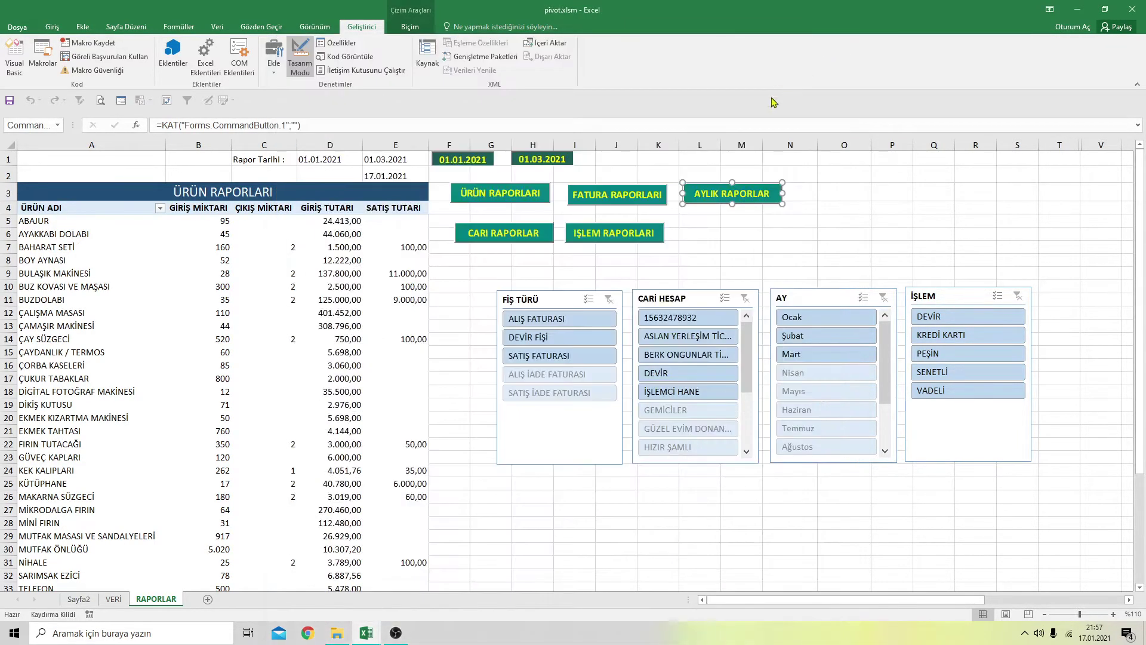
Review the new error-handling lines in the CARİ RAPORLAR code
double_click(527, 237)
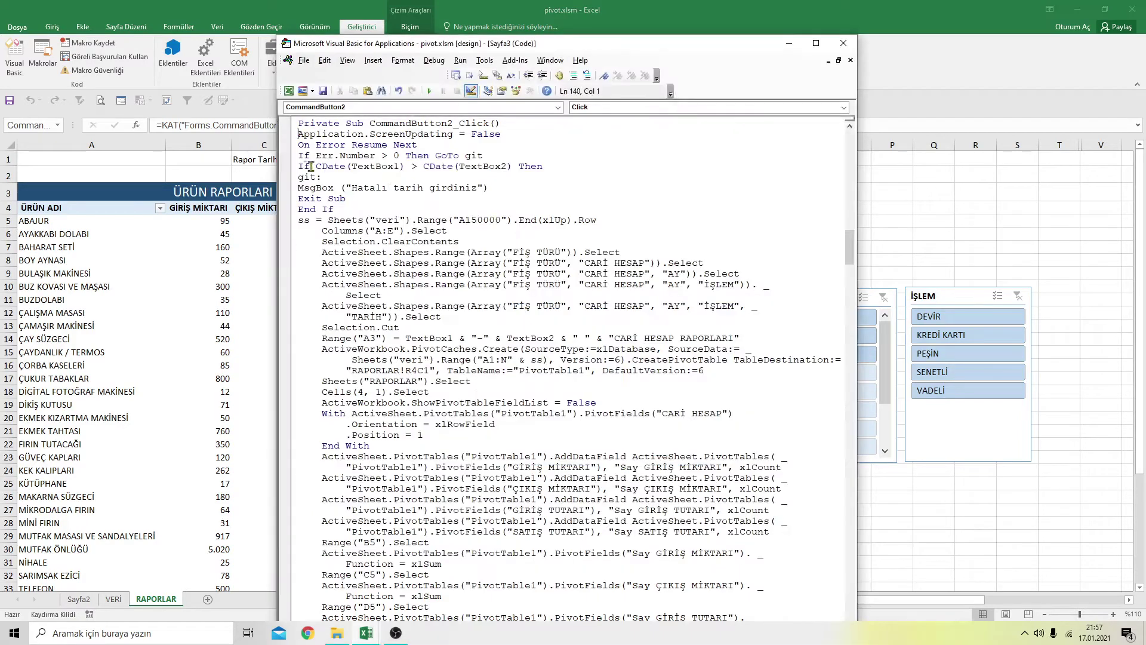
mouse_move(292, 133)
mouse_down()
mouse_move(292, 145)
mouse_move(387, 177)
mouse_up()
click(333, 146)
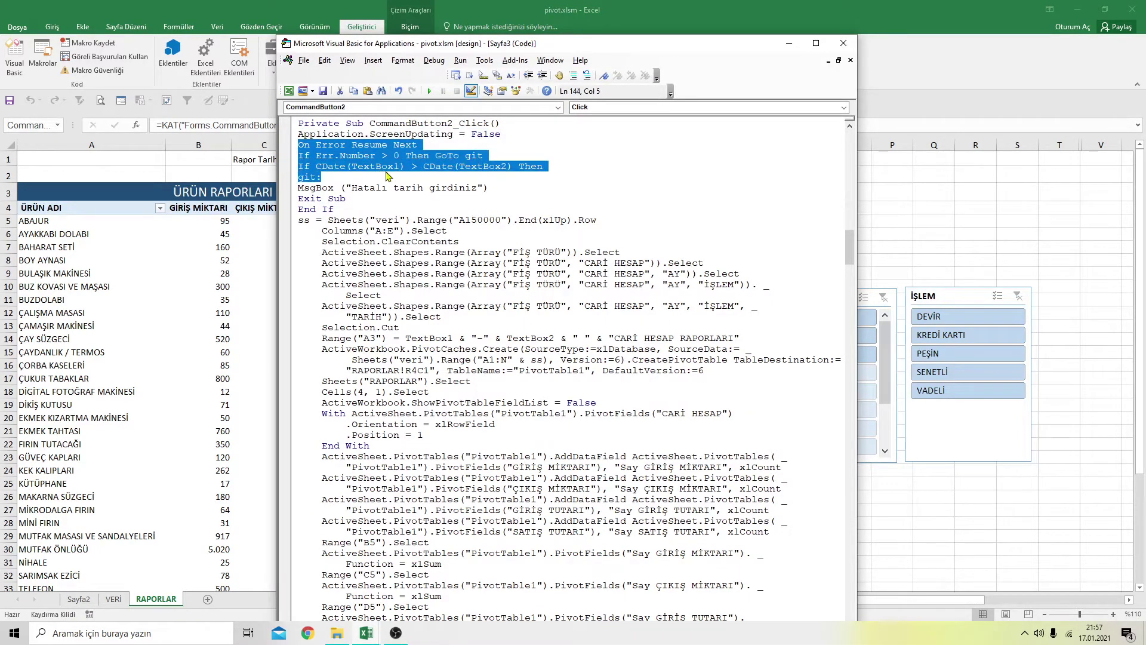
click(612, 156)
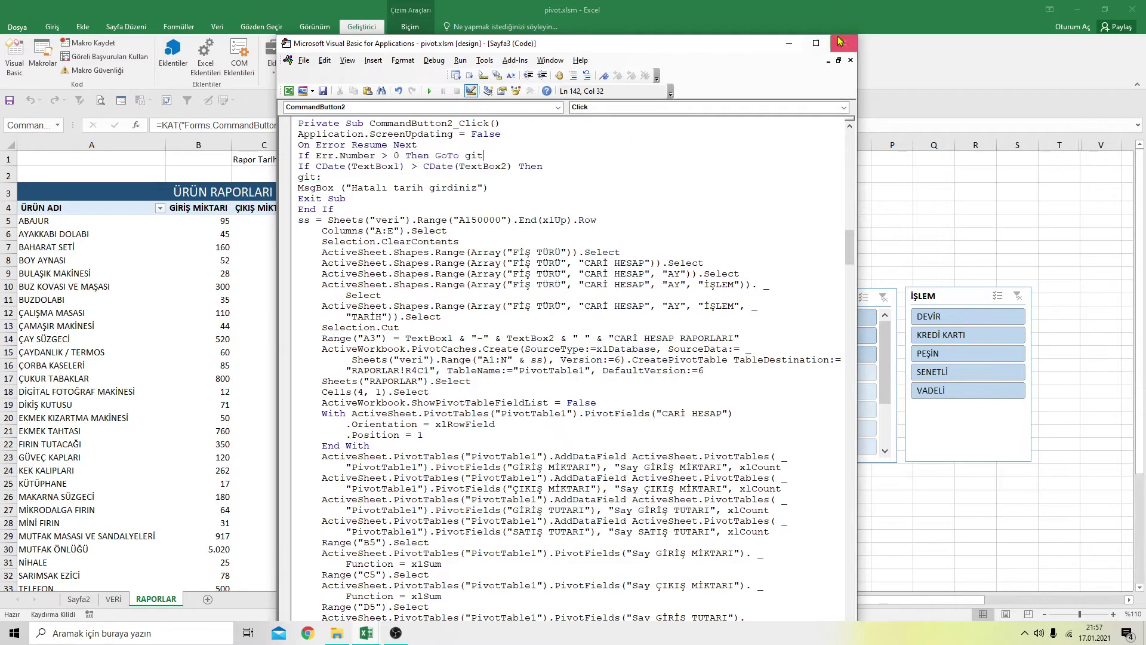
click(843, 45)
Try to overwrite the old date check in İŞLEM RAPORLARI's CommandButton4_Click
double_click(610, 234)
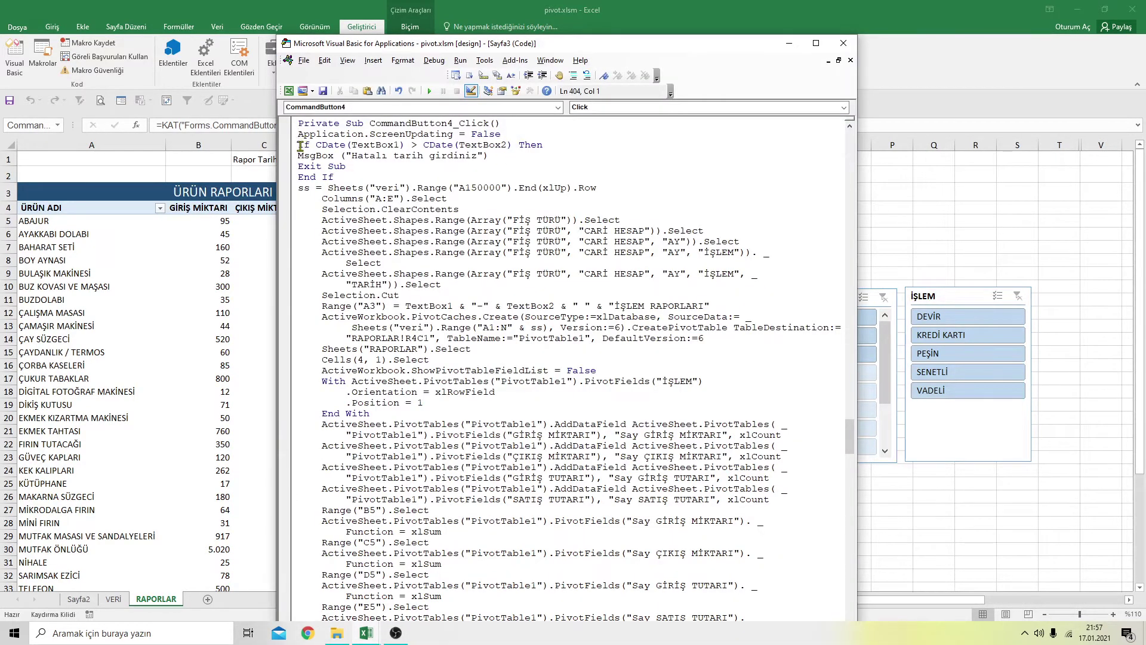
drag(298, 145, 382, 177)
right_click(353, 156)
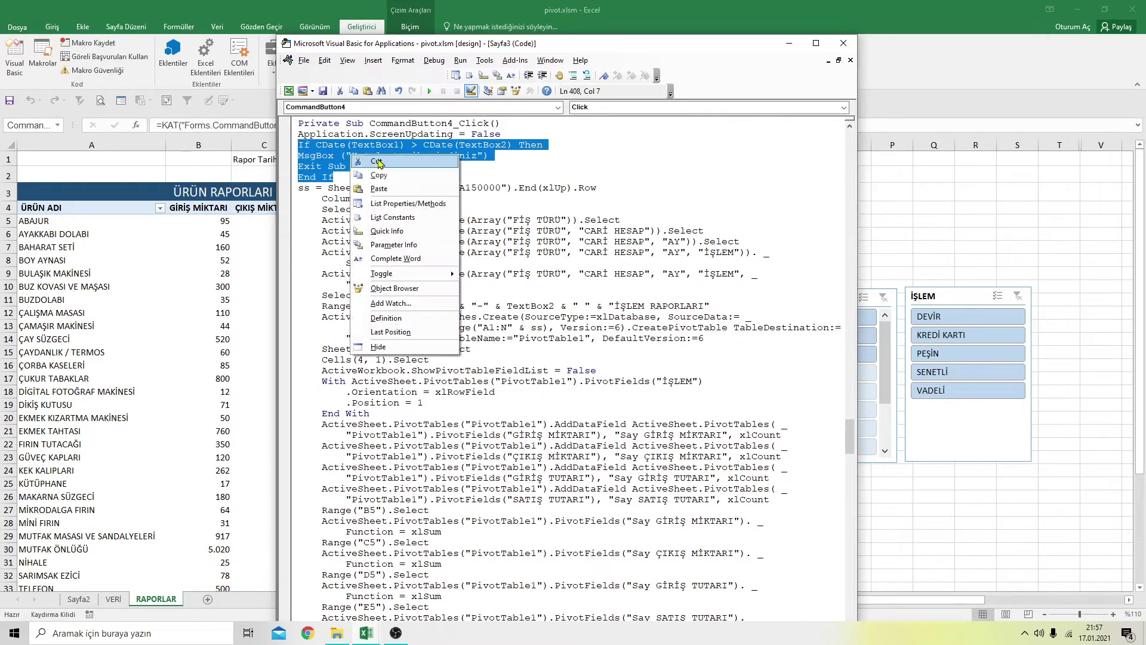
click(382, 170)
right_click(323, 154)
click(351, 178)
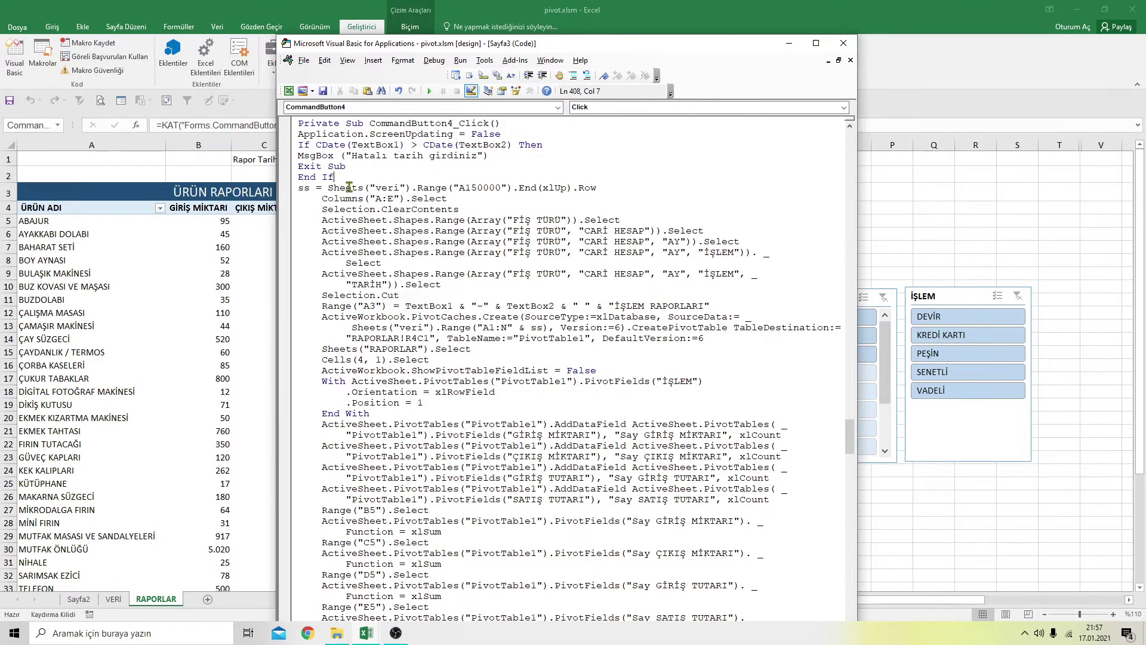
click(841, 45)
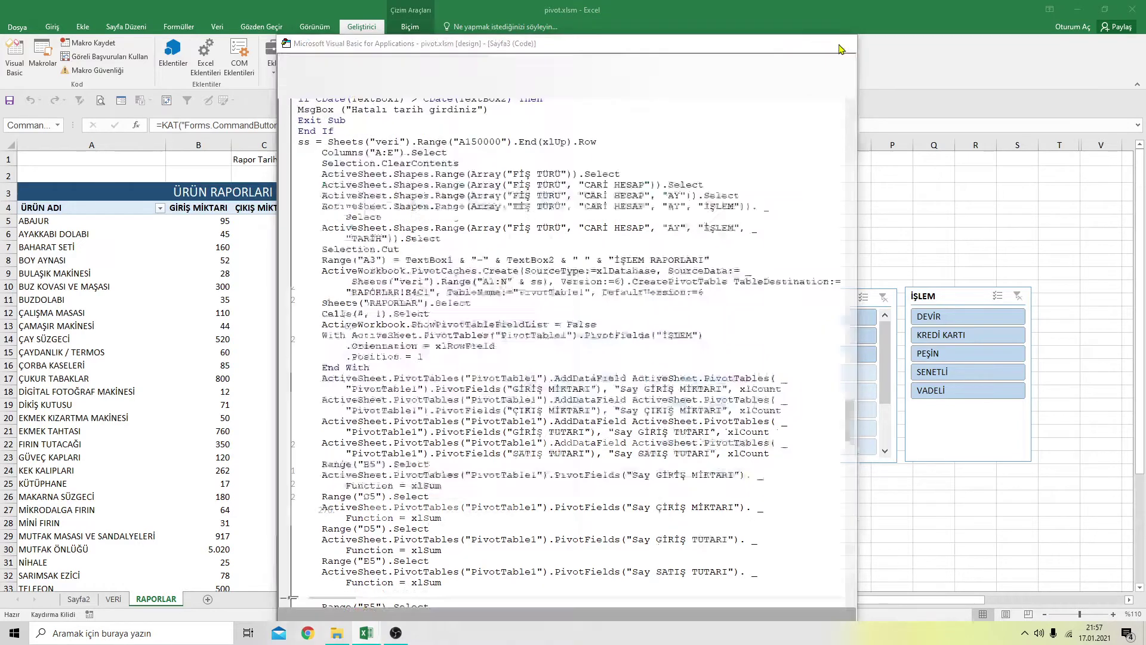
Copy the error-handling date check from ÜRÜN RAPORLARI's CommandButton1_Click again
double_click(502, 193)
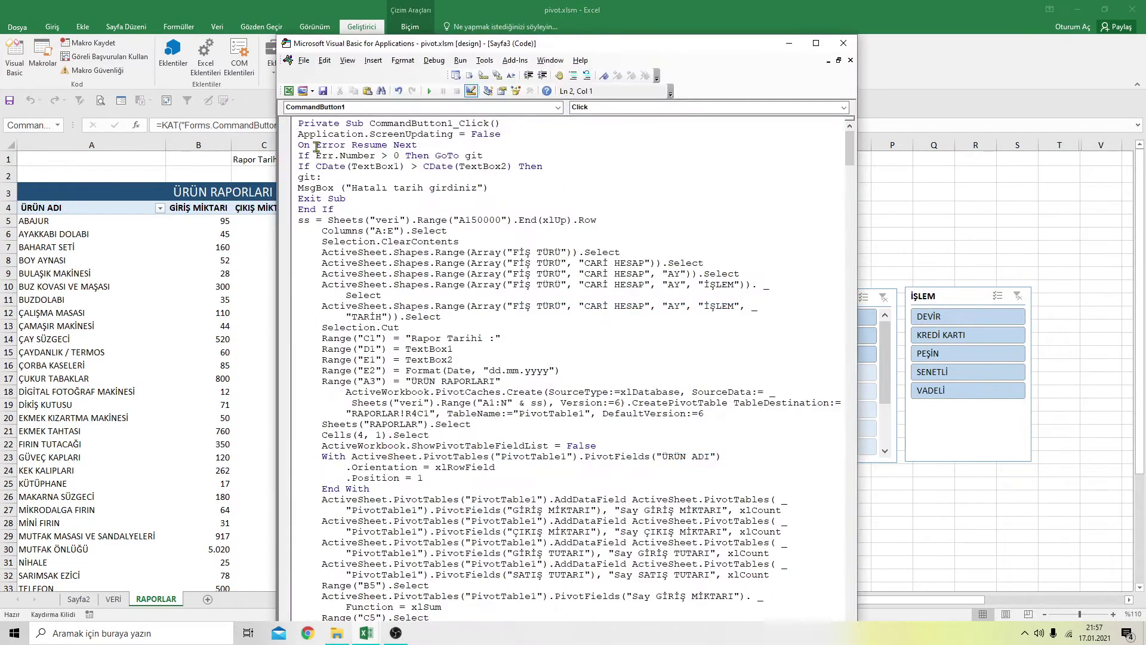
drag(297, 145, 533, 205)
right_click(414, 163)
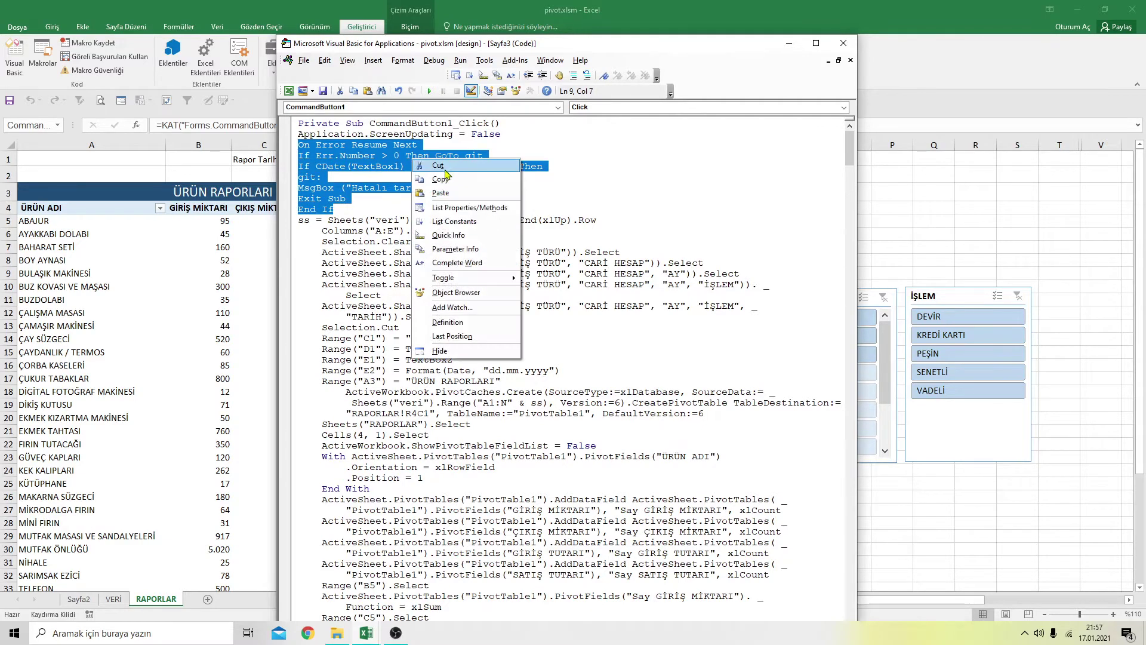
click(435, 173)
click(847, 48)
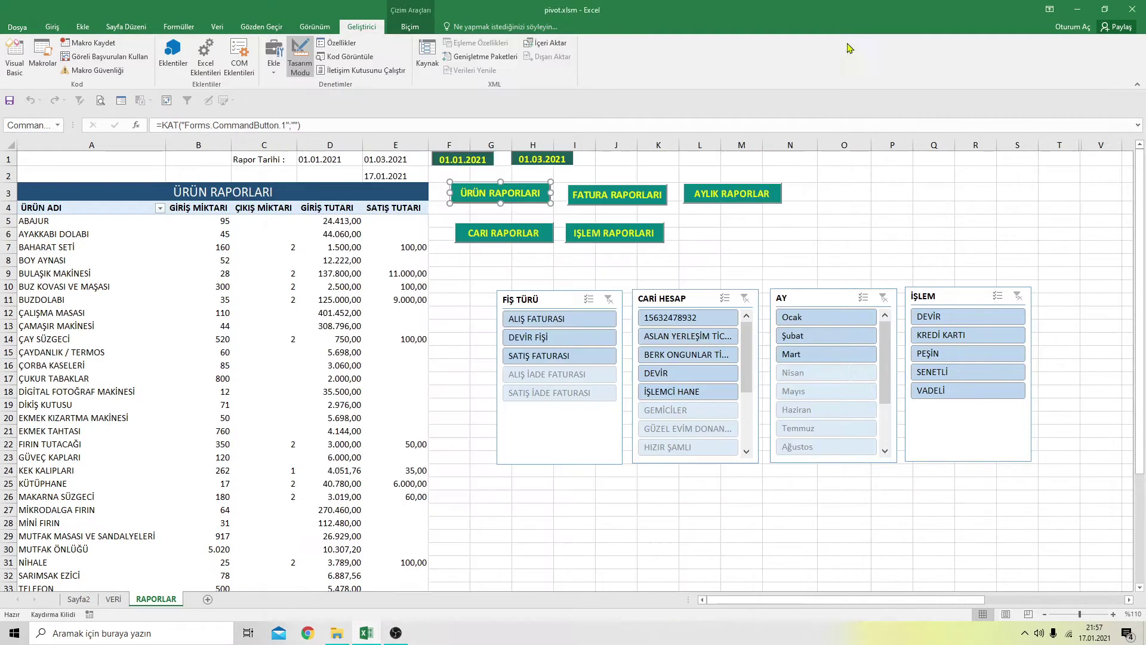
Replace the old date check in İŞLEM RAPORLARI's CommandButton4_Click with the error-handling check
double_click(587, 235)
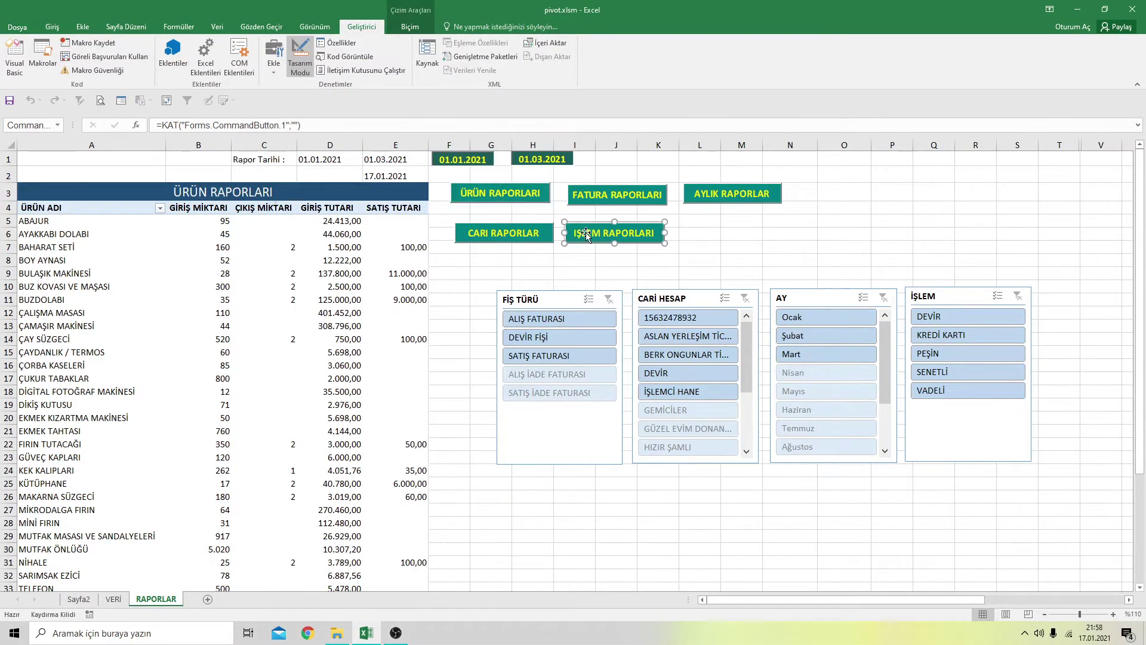
drag(299, 134, 410, 173)
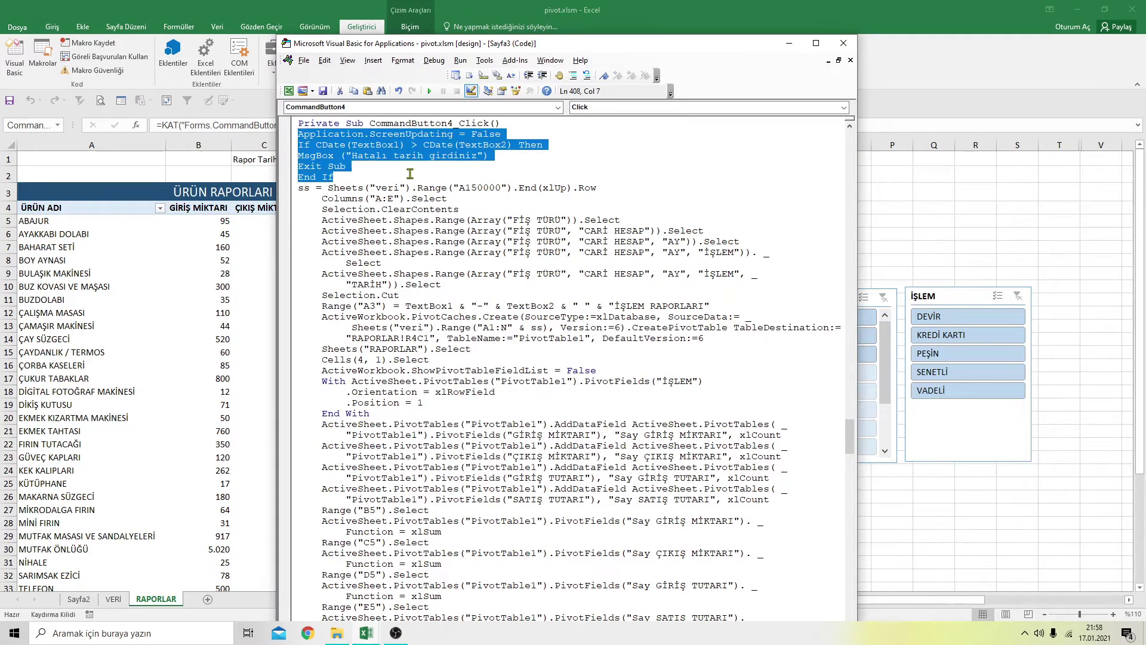
right_click(388, 147)
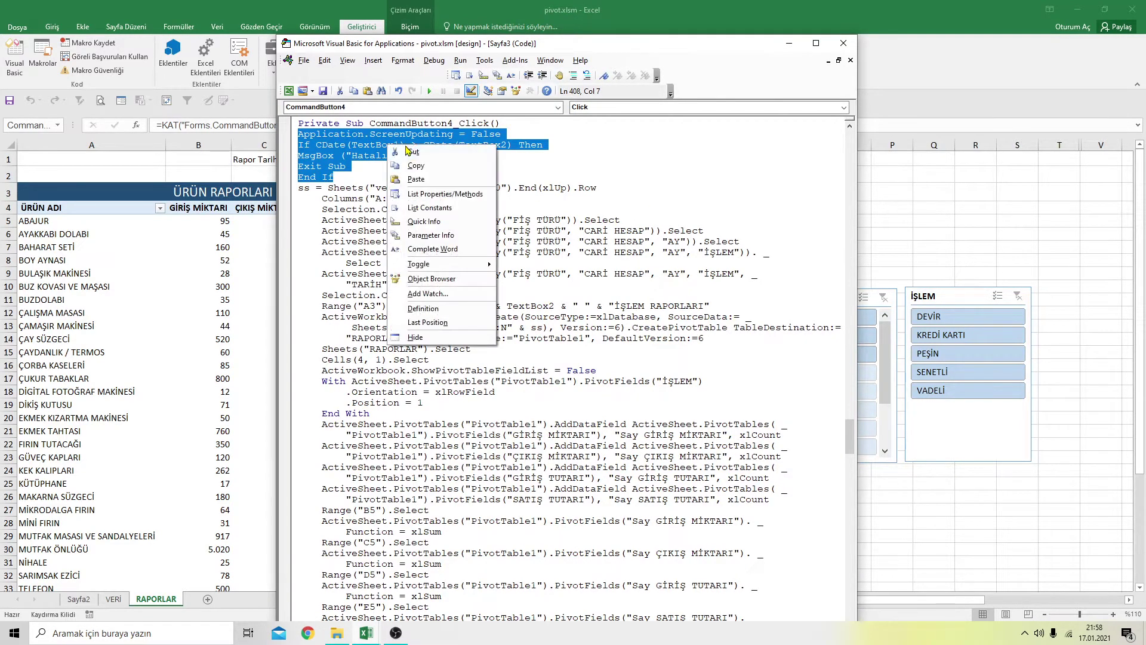
click(525, 169)
click(307, 155)
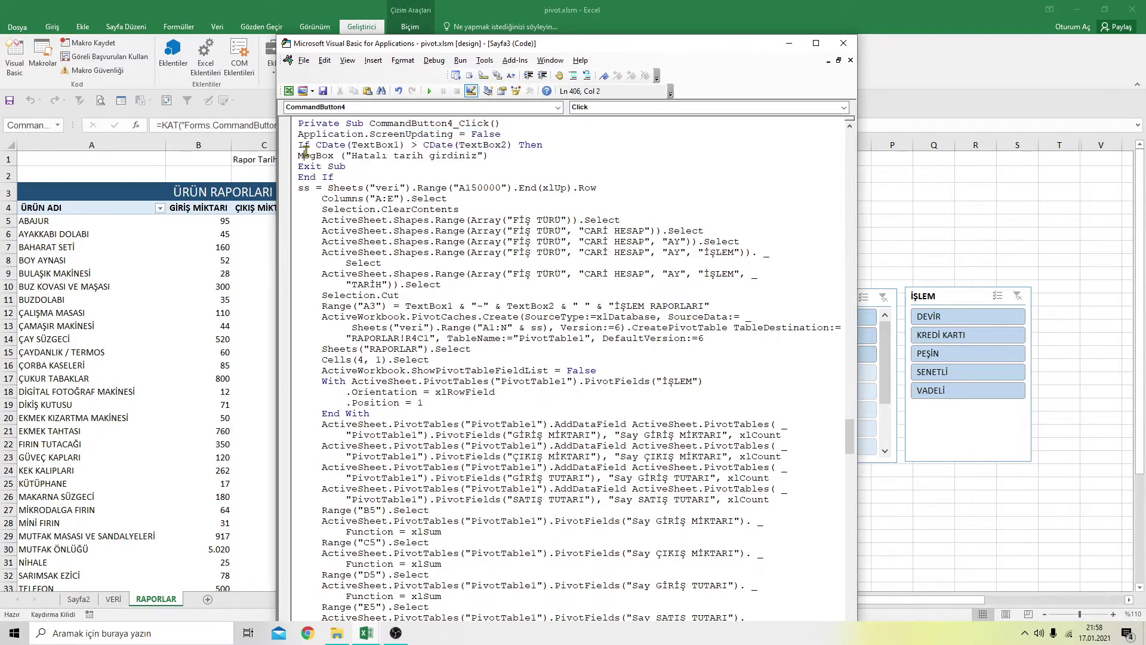
drag(298, 145, 375, 173)
right_click(325, 156)
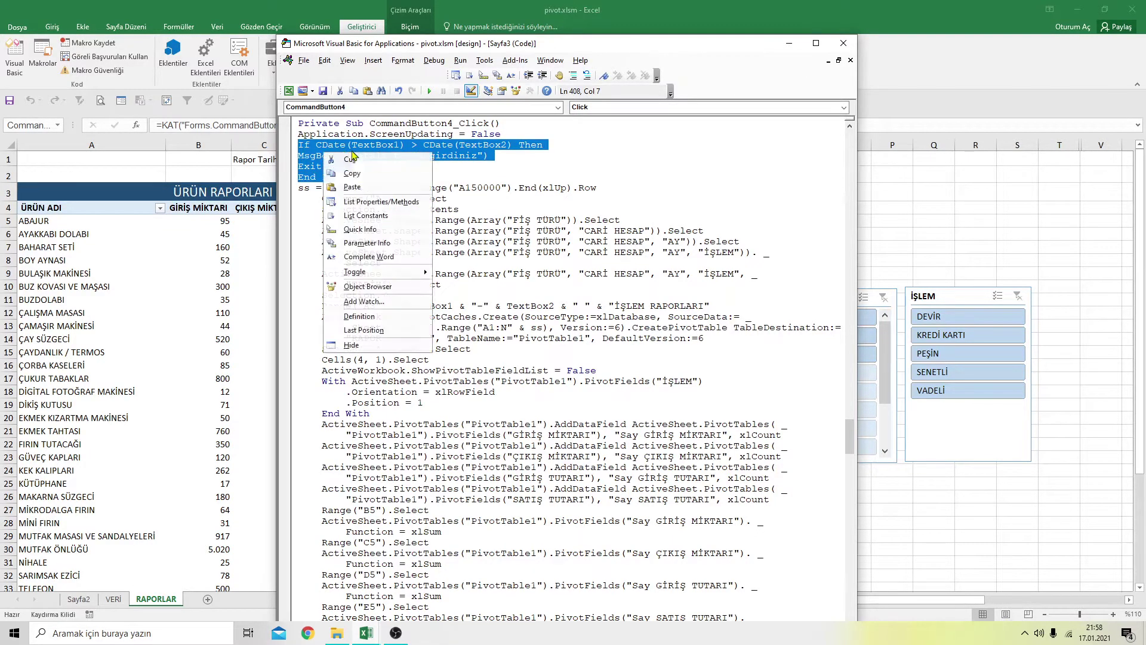
click(349, 182)
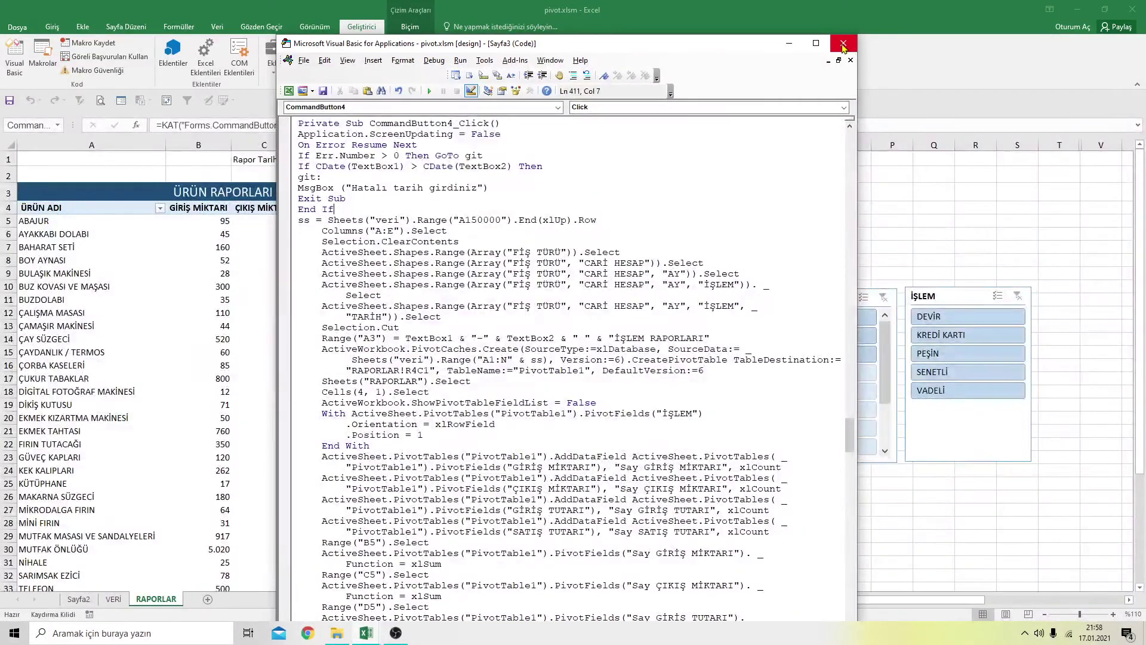
click(843, 43)
Glance at the AYLIK RAPORLAR code once more and deselect its button
double_click(736, 192)
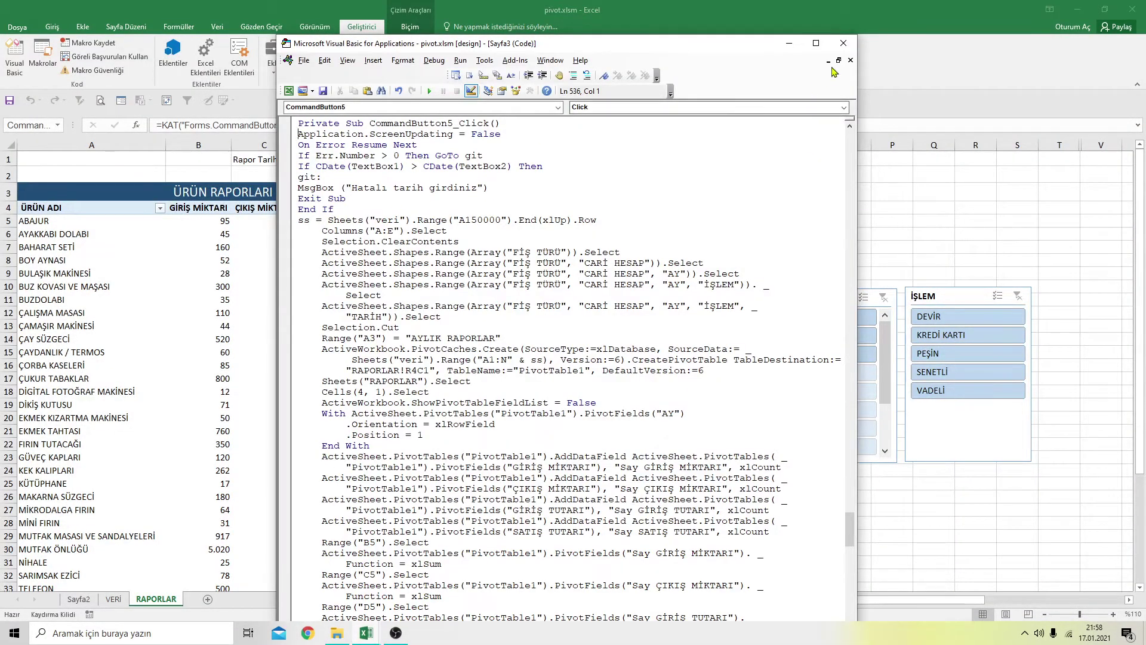
click(843, 43)
click(721, 247)
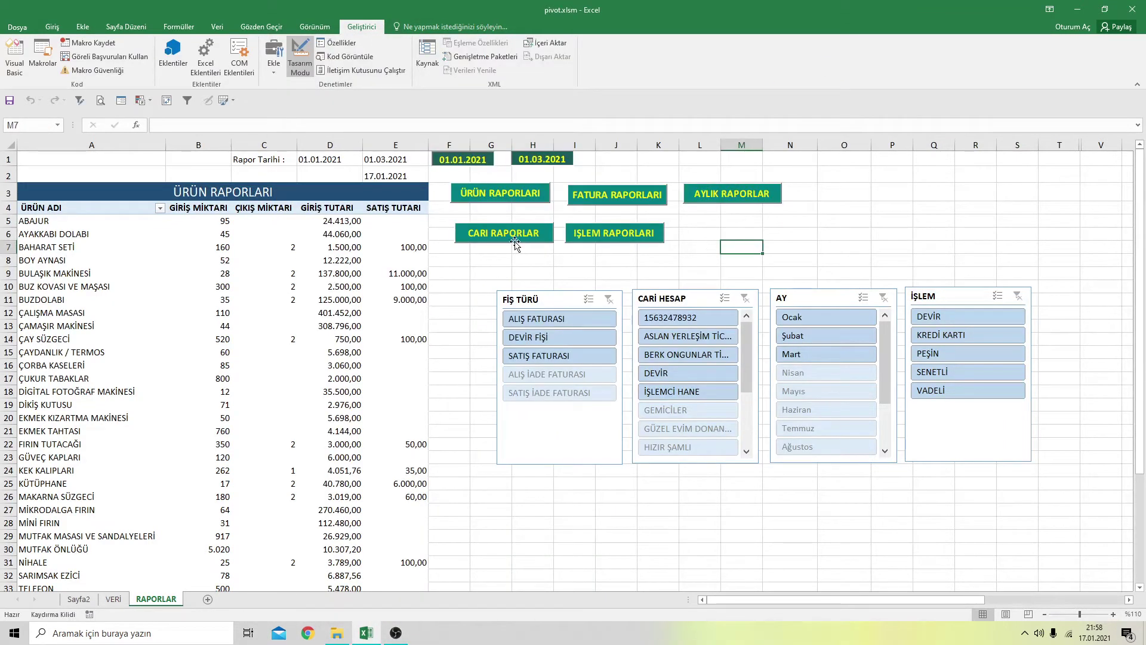
Copy the Range C1, D1, E1 and E2 report-date lines from ÜRÜN RAPORLARI's button code
double_click(514, 235)
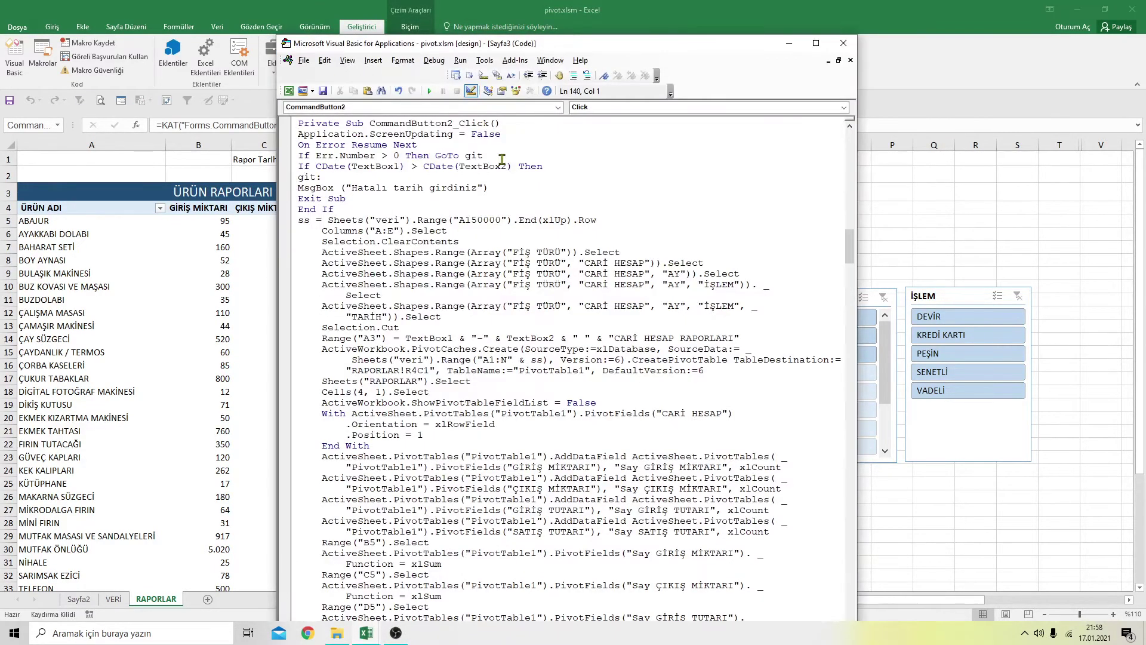
click(844, 43)
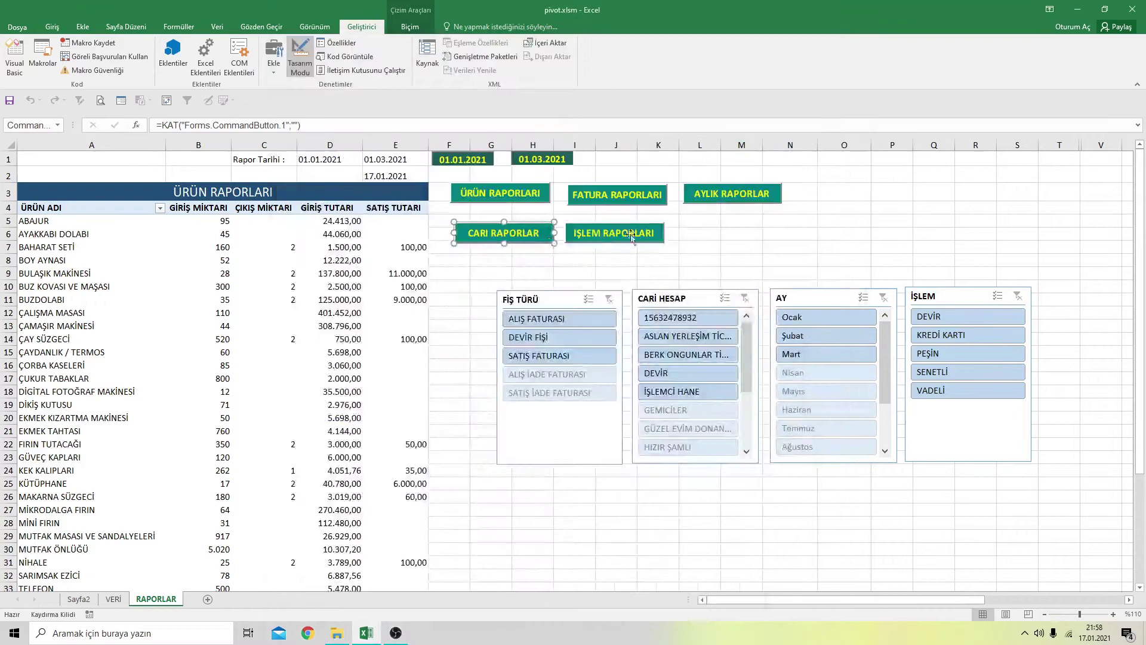
double_click(508, 190)
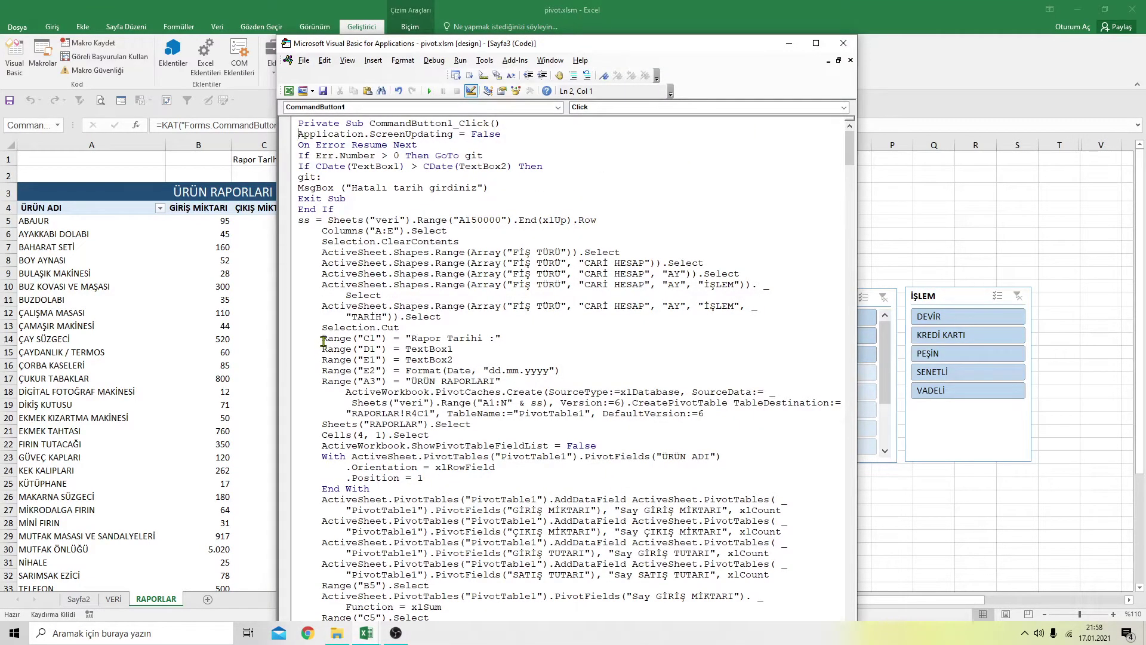
drag(321, 339, 544, 375)
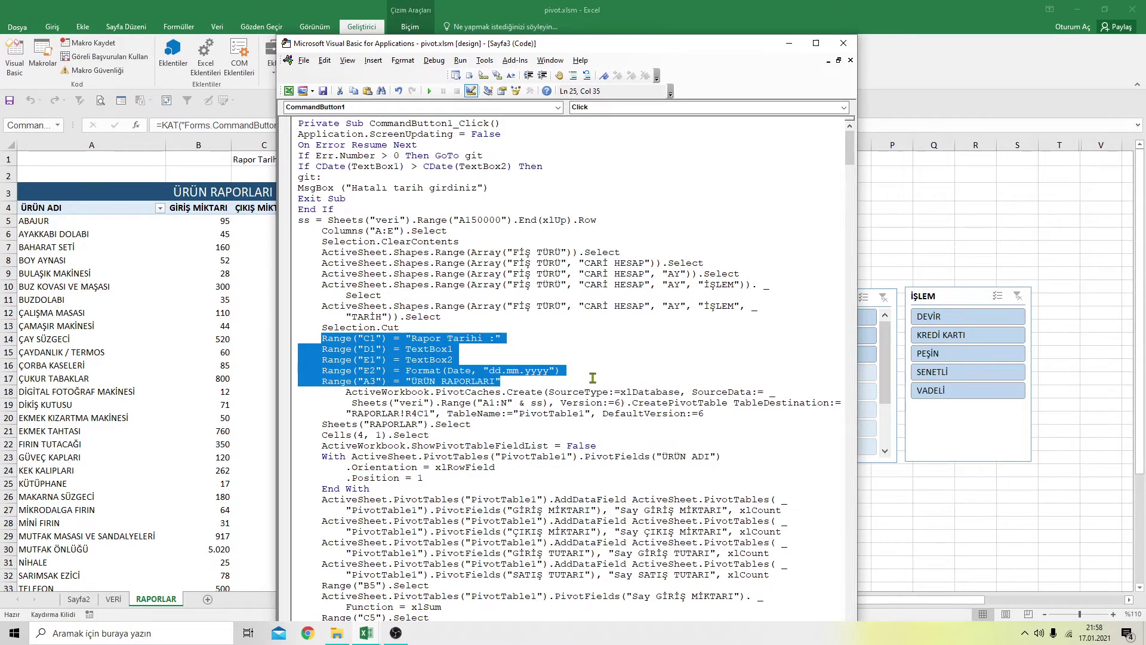
drag(592, 378, 596, 372)
key(ctrl+c)
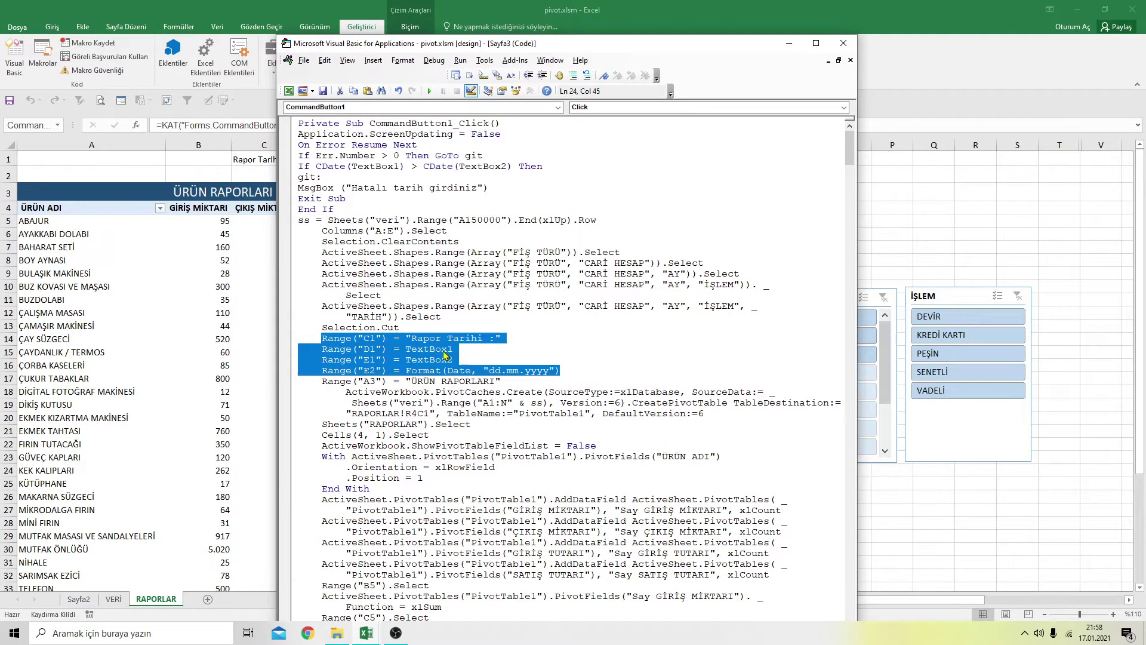
right_click(445, 352)
click(472, 371)
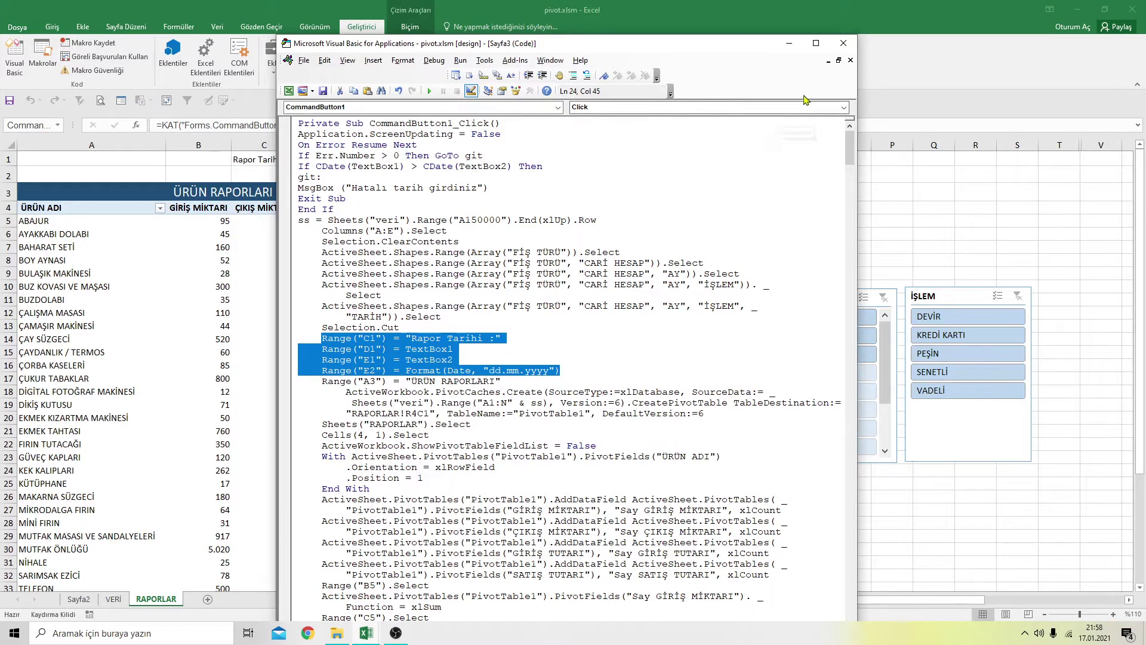
click(846, 47)
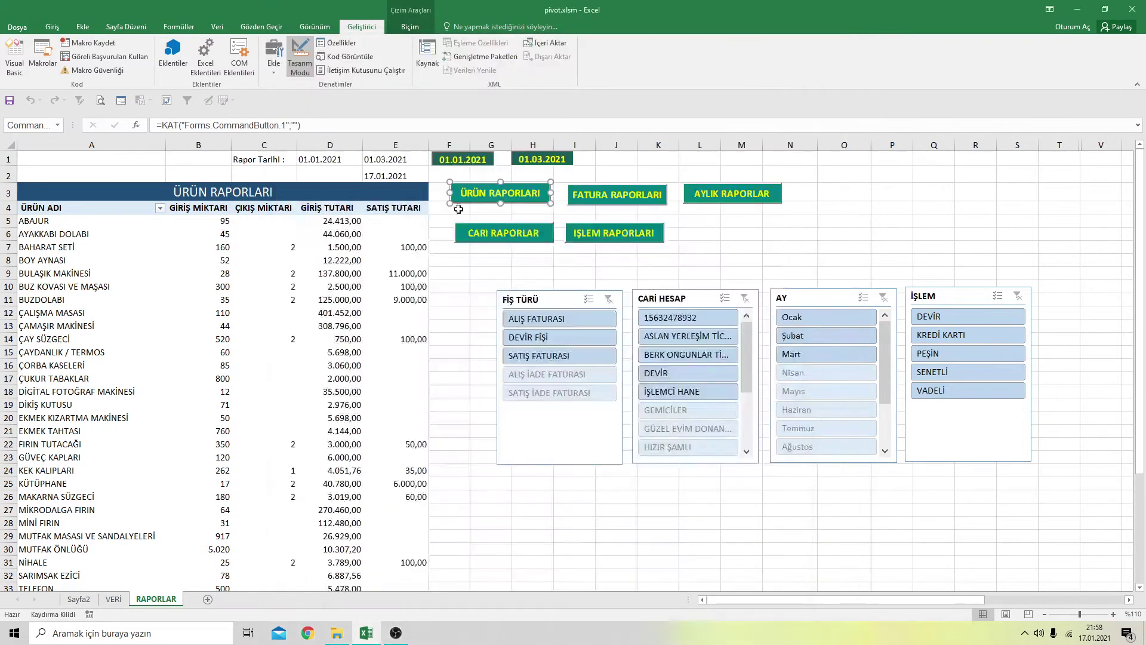
Paste the C1–E2 date lines into CARİ RAPORLAR's code and strip the date-range prefix from A3
double_click(494, 232)
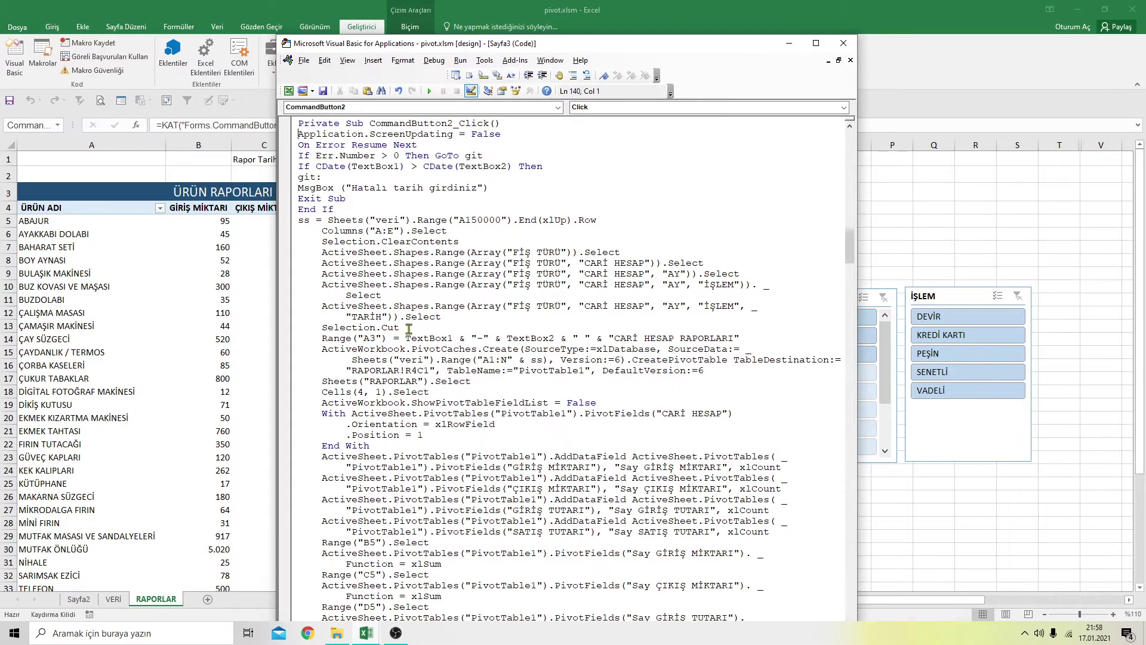
key(Return)
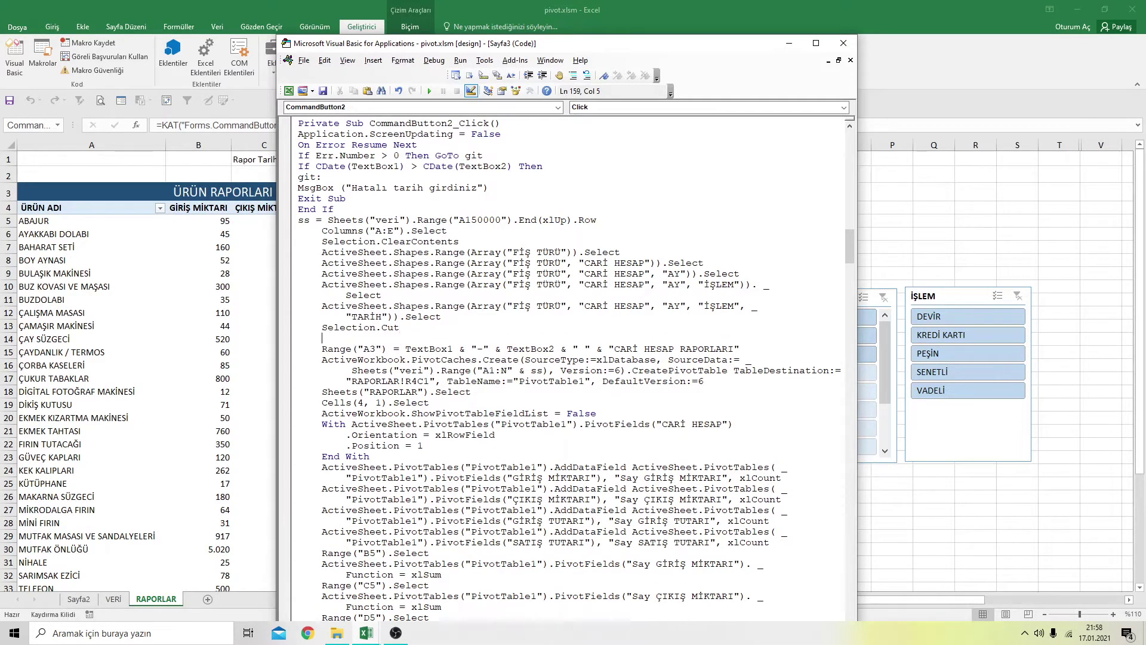
key(ctrl+v)
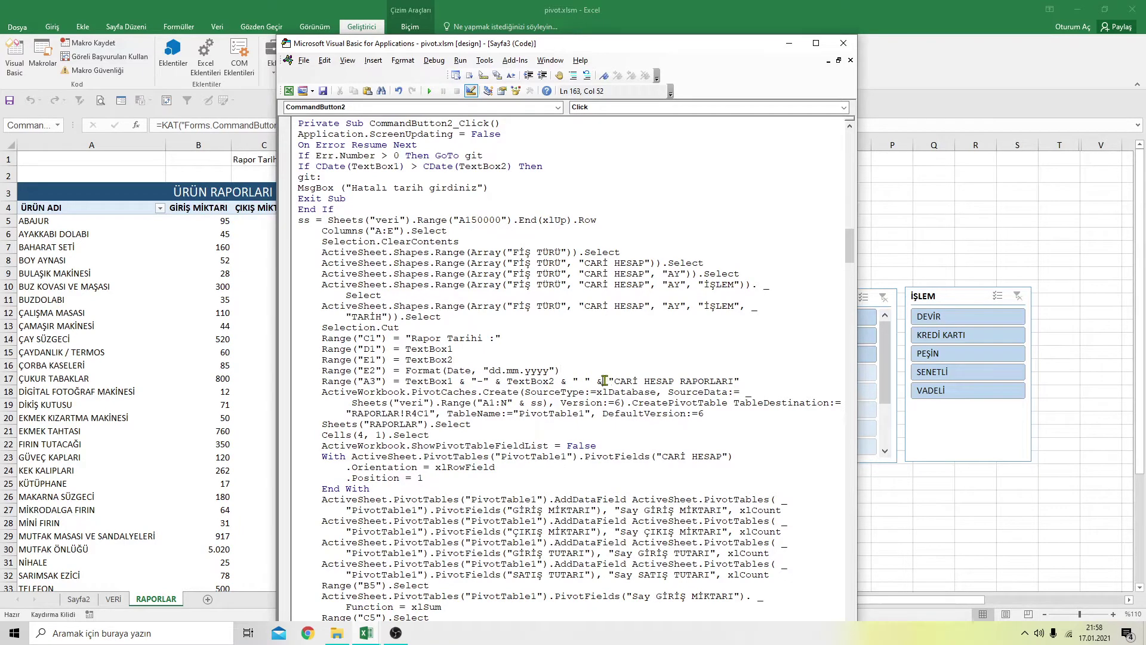
drag(603, 380, 405, 380)
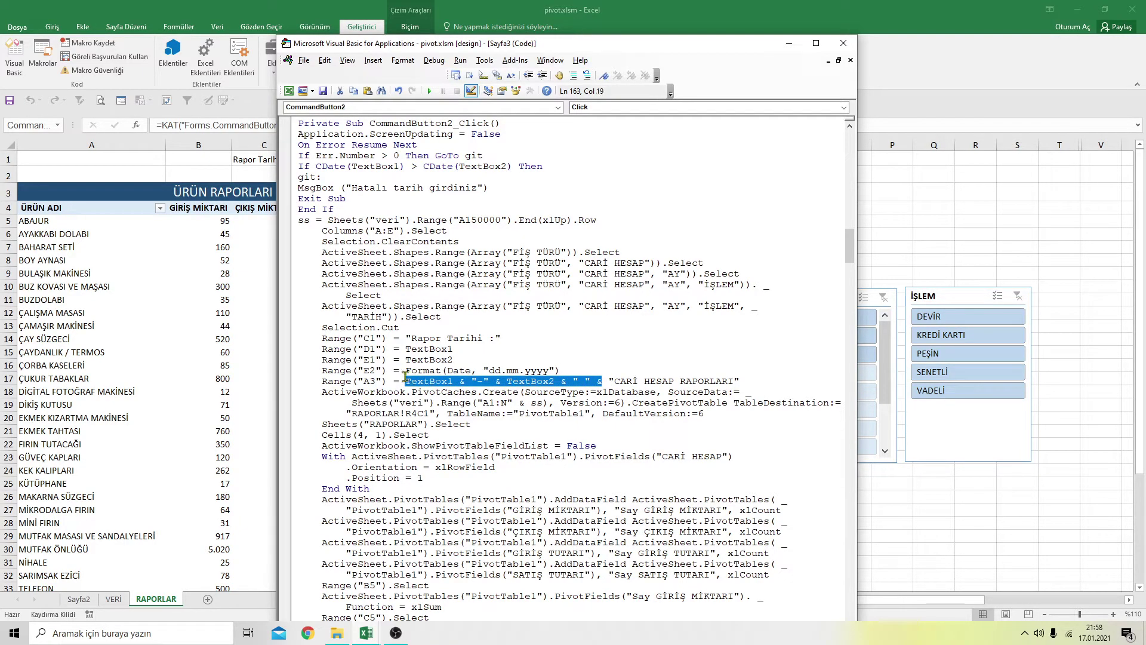
key(Delete)
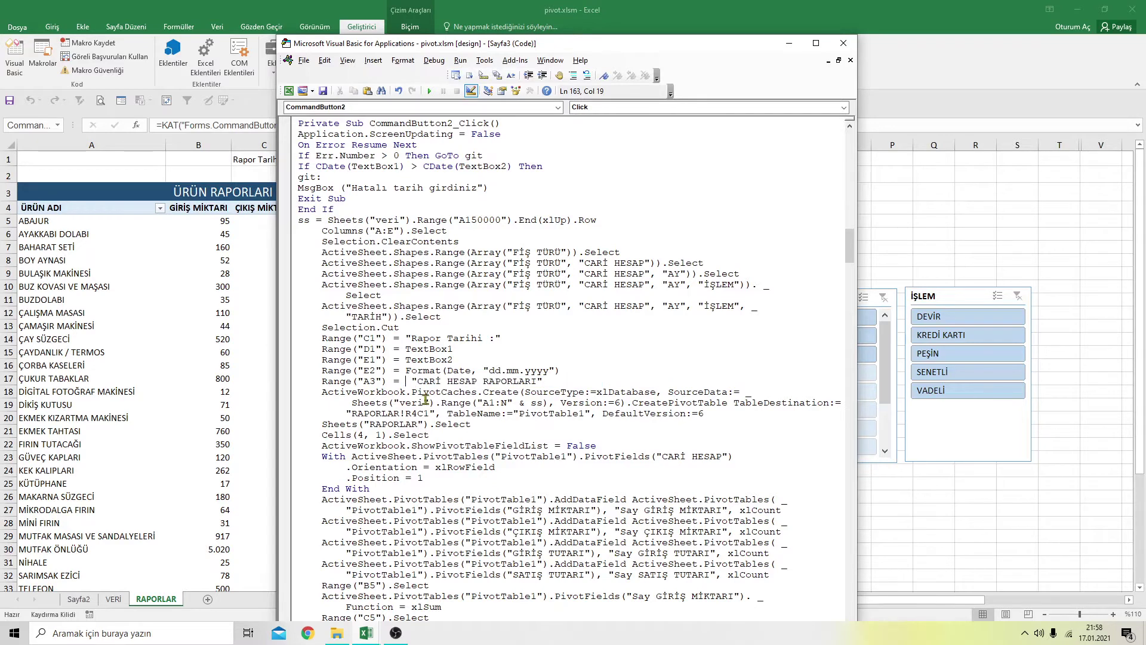
click(591, 340)
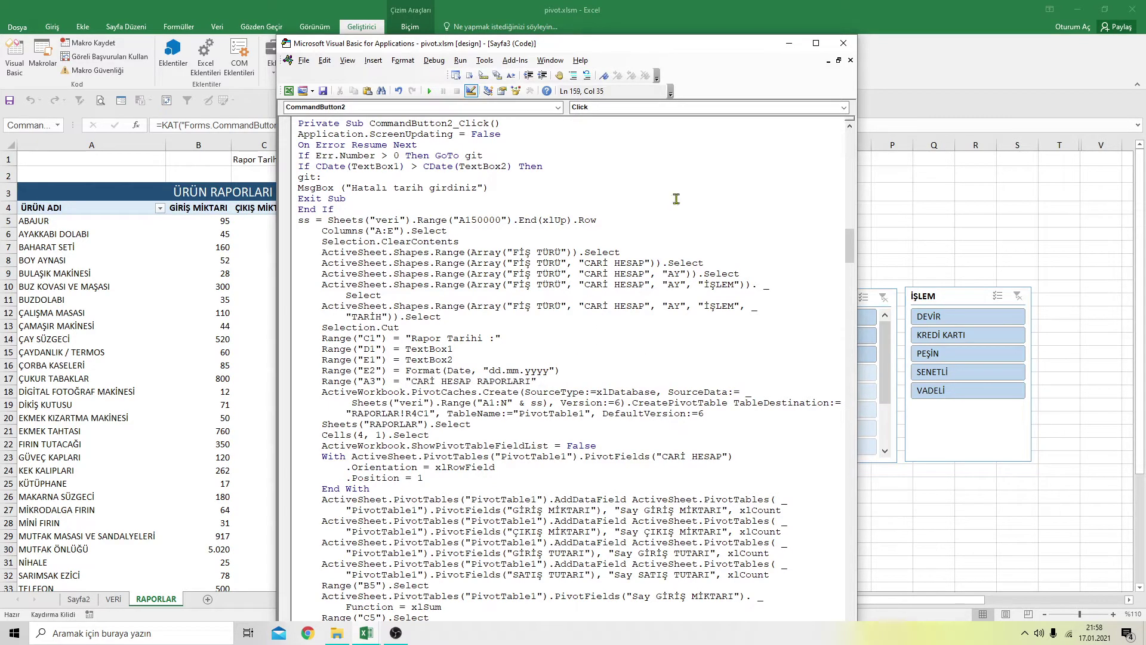
click(843, 43)
Do the same for FATURA RAPORLARI, leaving its A3 title as plain FATURA RAPORLARI
double_click(584, 199)
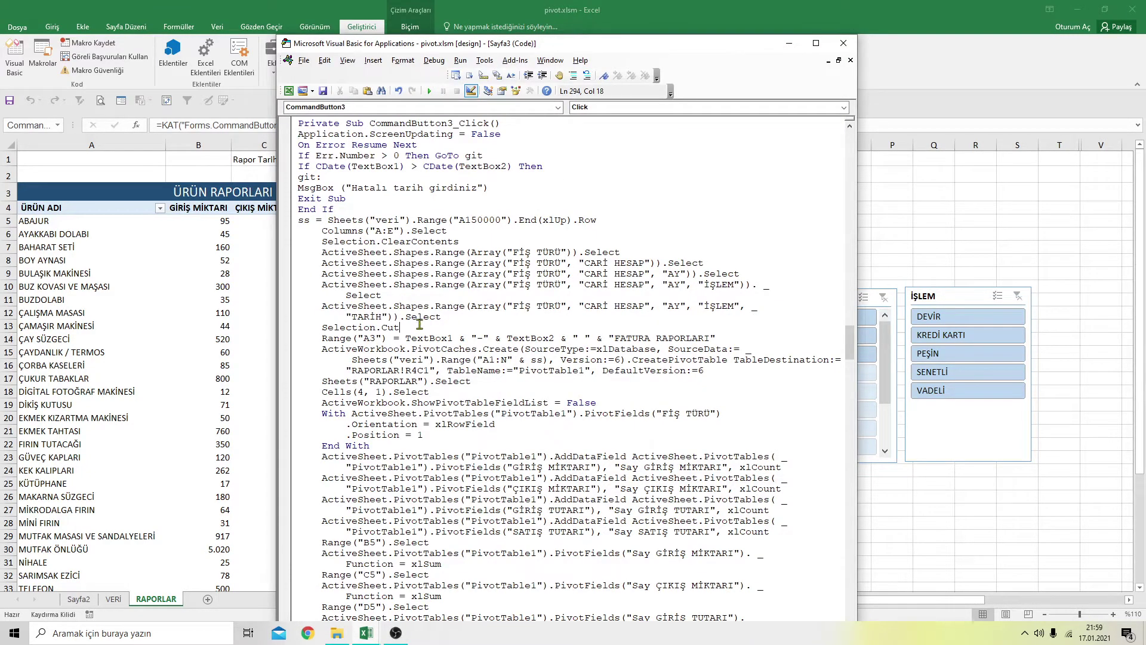
key(Return)
key(ctrl+v)
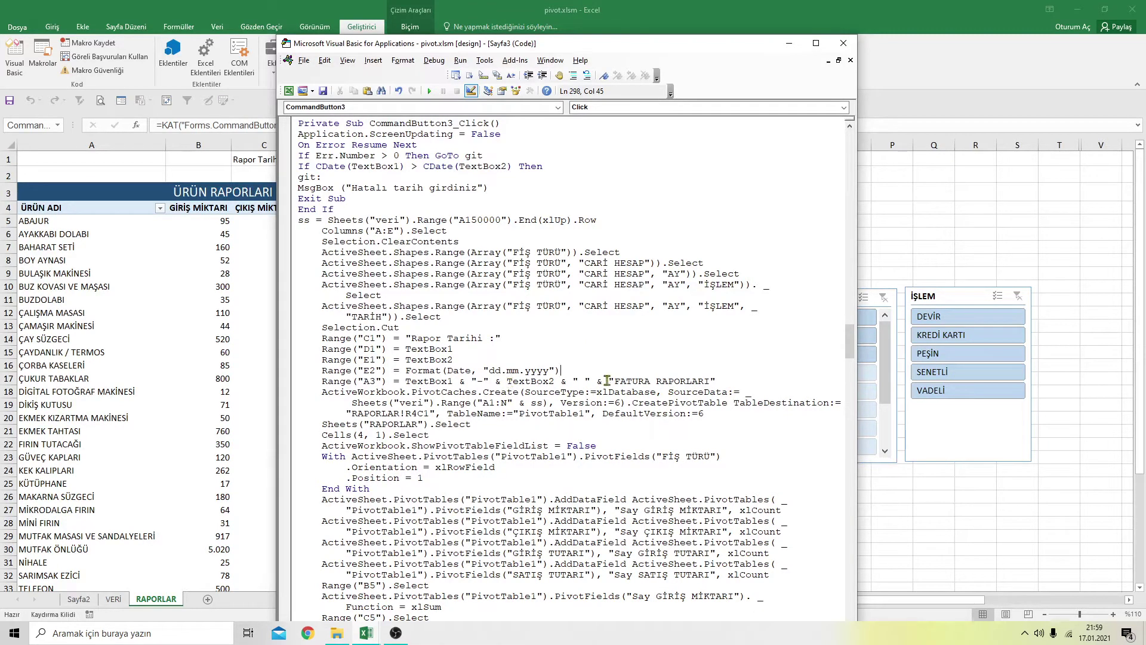
drag(607, 381, 411, 381)
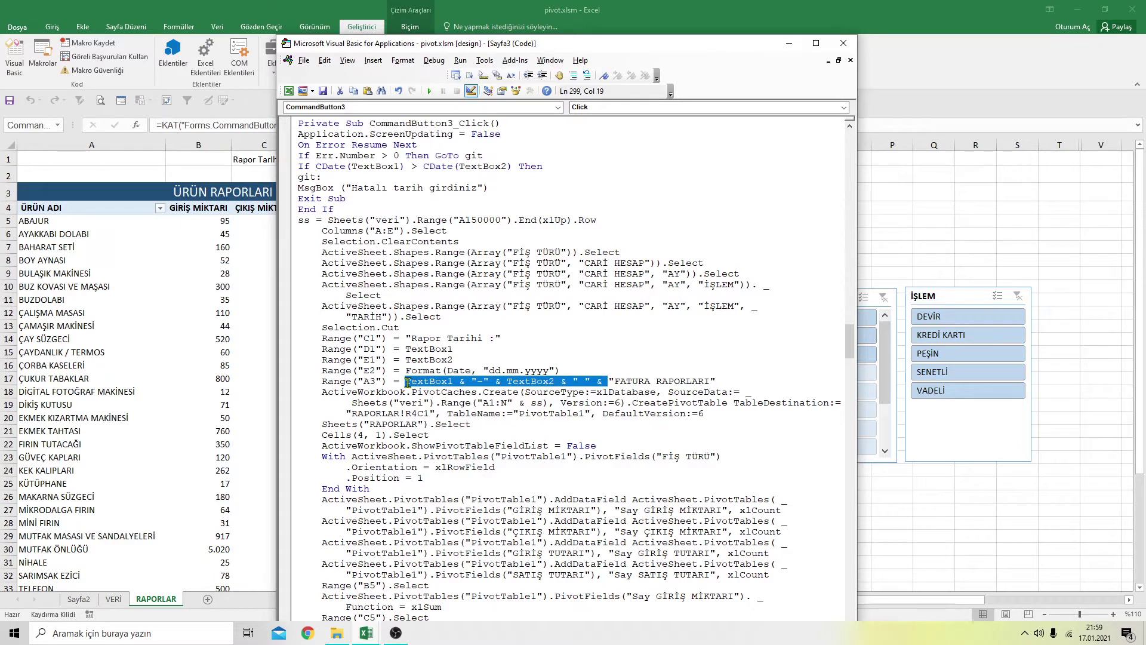
key(Delete)
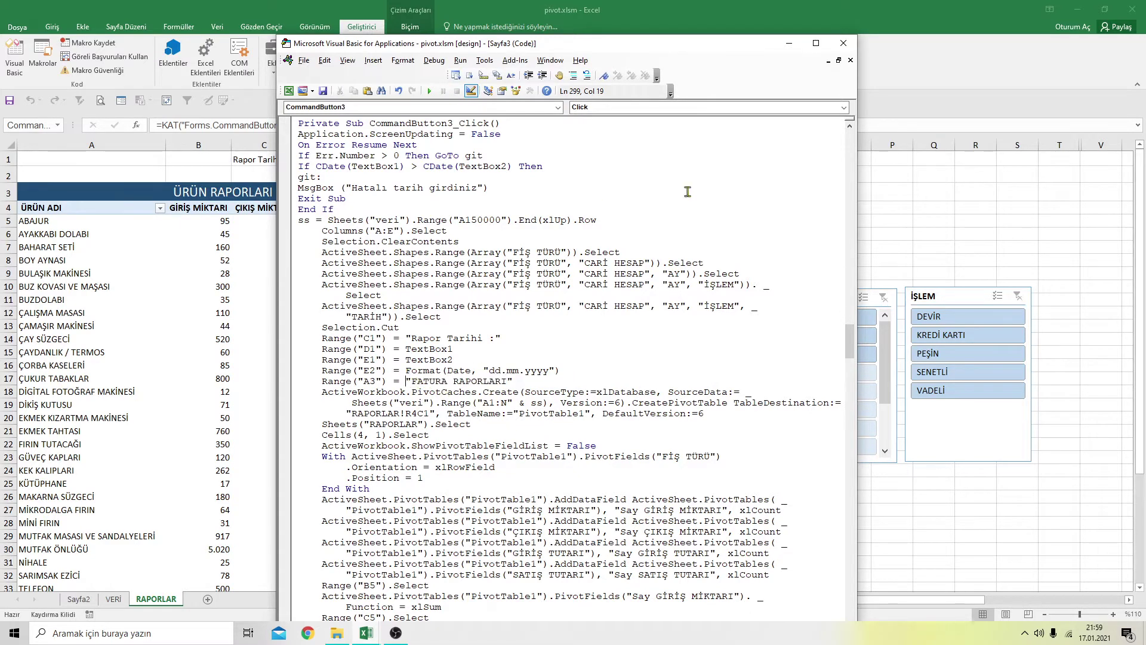
click(843, 43)
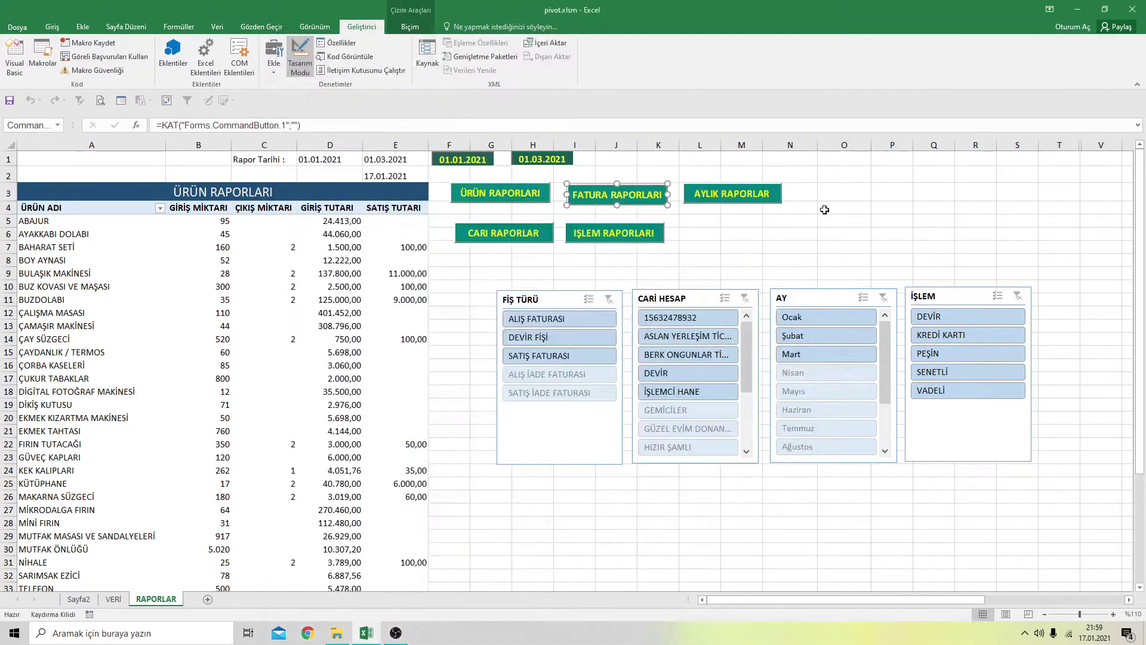
Paste the C1–E2 date lines above İŞLEM RAPORLARI's A3 title and remove its date-range prefix
double_click(508, 232)
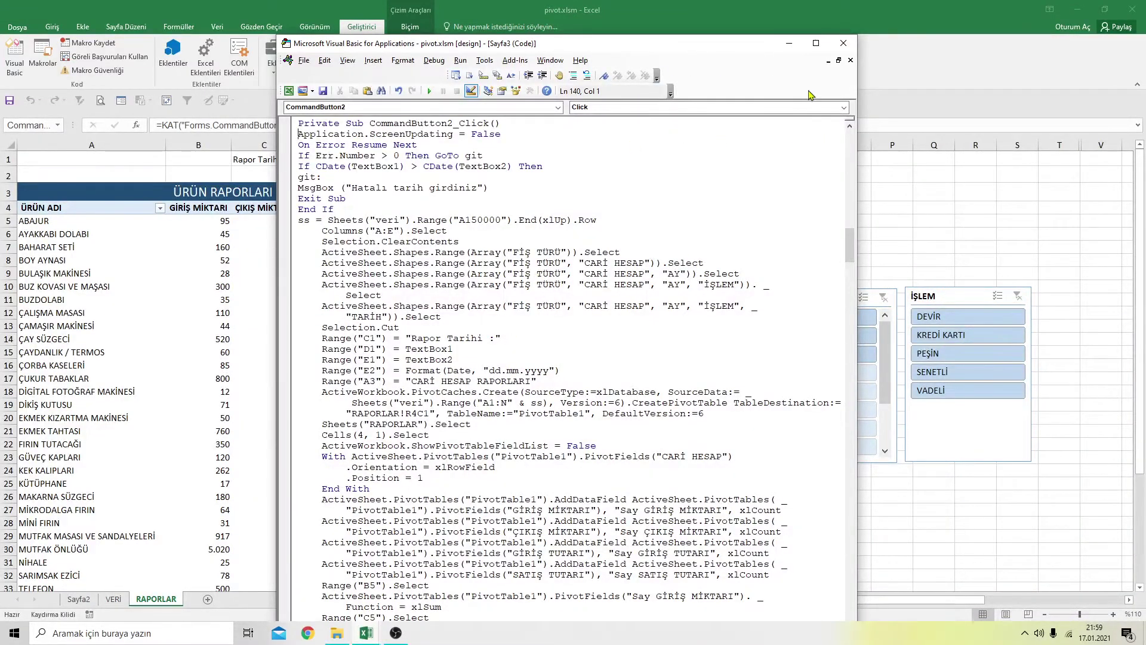
click(843, 43)
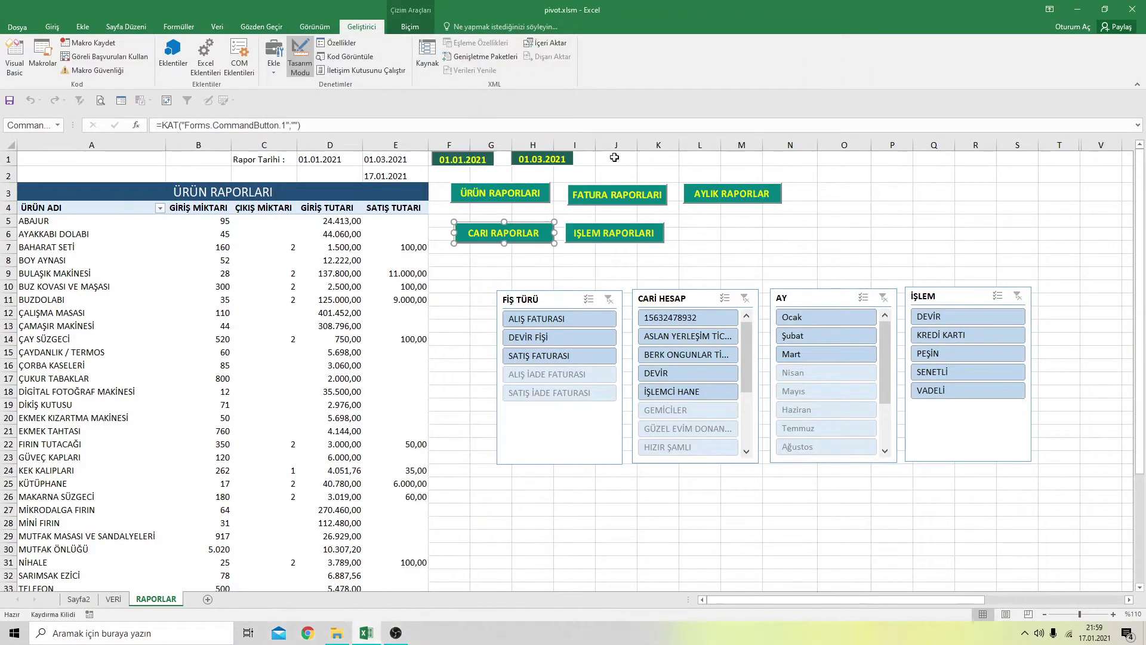
double_click(621, 241)
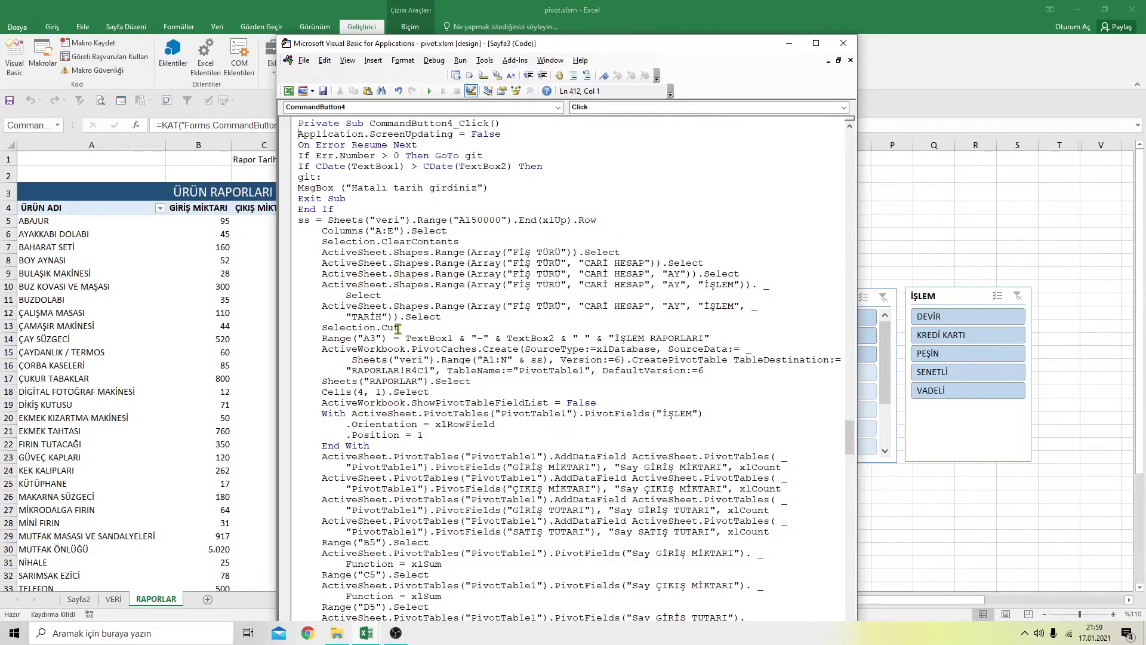
click(322, 338)
key(Return)
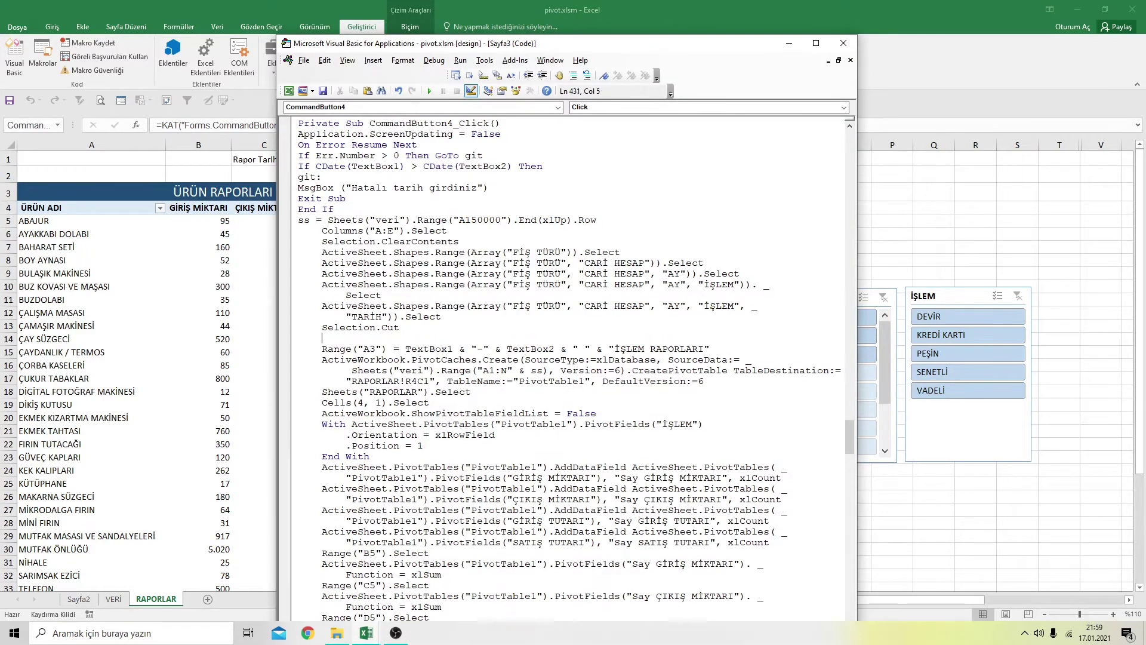
text(Range("C1") = "Rapor Tarihi :"     Range("D1") = TextBox1     Range("E1") = TextBox2     Range("E2") = Format(Date, "dd.mm.yyyy"))
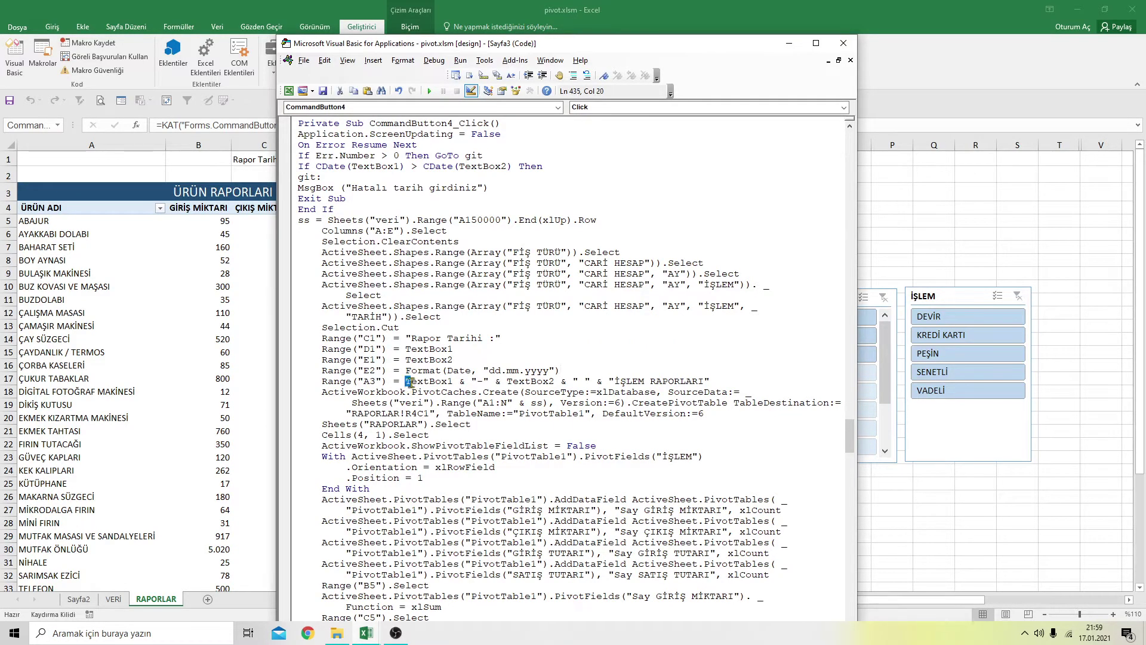
drag(406, 381, 608, 381)
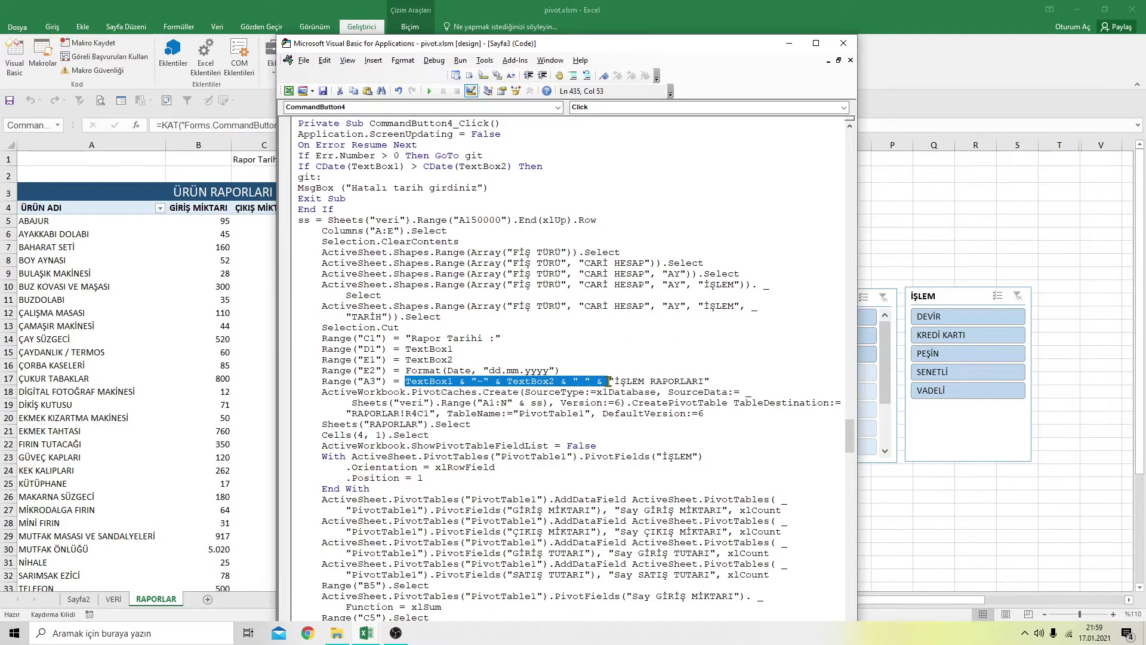
key(Delete)
click(655, 350)
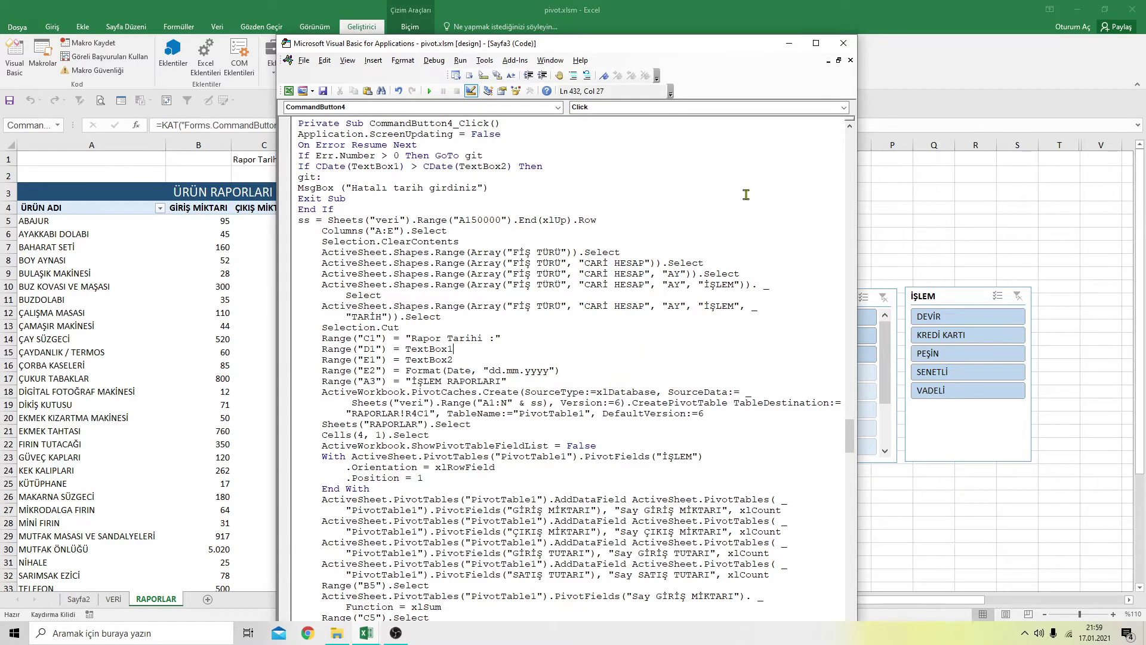
click(856, 44)
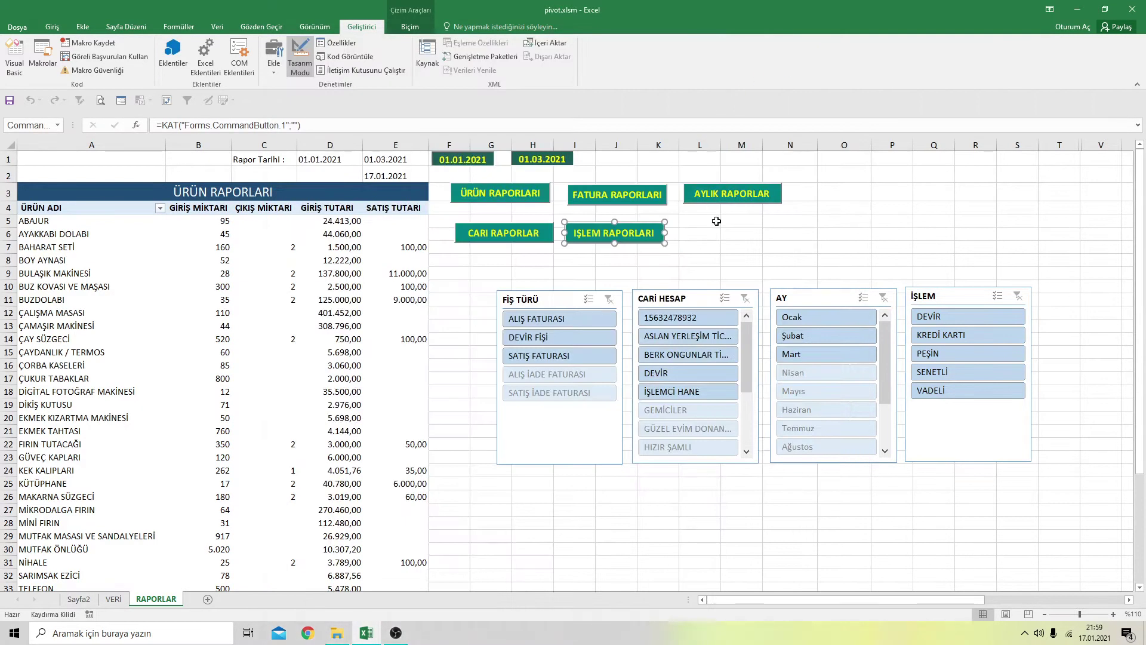
Paste the four report-date lines after Selection.Cut in AYLIK RAPORLAR's code
double_click(732, 192)
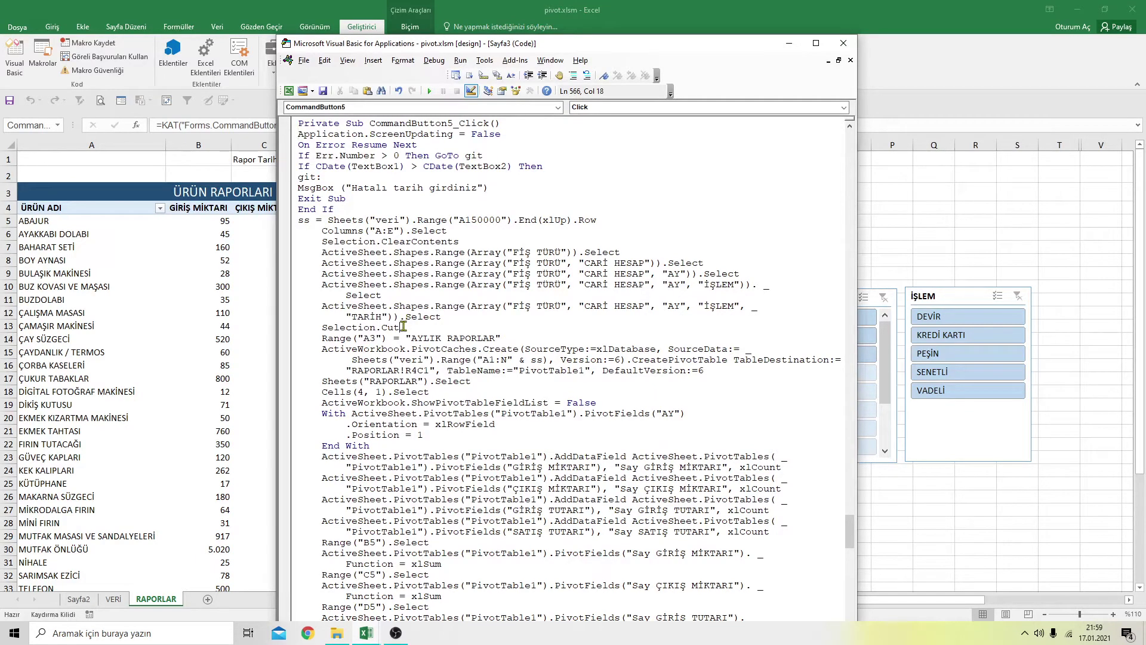
key(Return)
text(Range("C1") = "Rapor Tarihi :"     Range("D1") = TextBox1     Range("E1") = TextBox2     Range("E2") = Format(Date, "dd.mm.yyyy"))
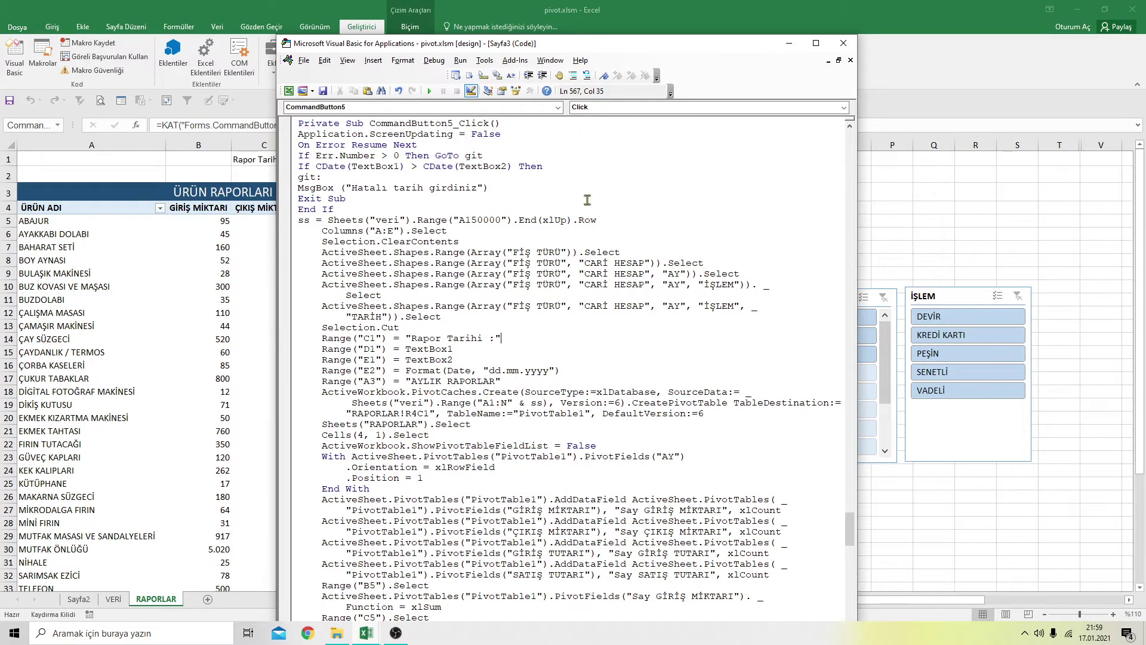
Close the VBA editor and turn off Design Mode on the RAPORLAR sheet
click(844, 44)
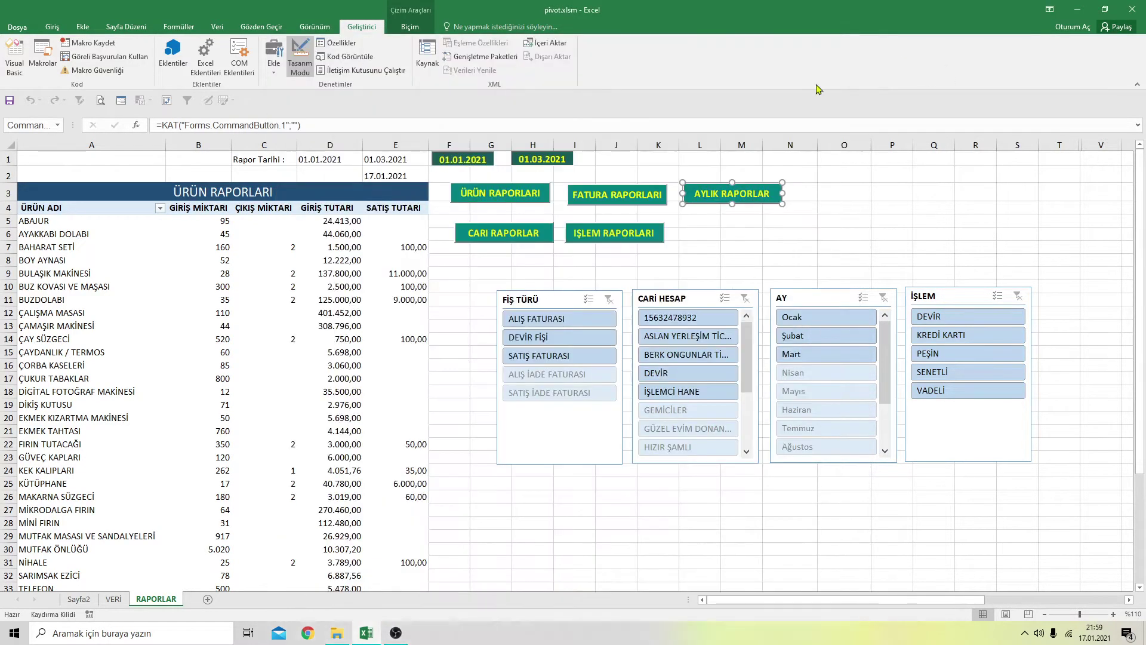
click(488, 266)
click(300, 57)
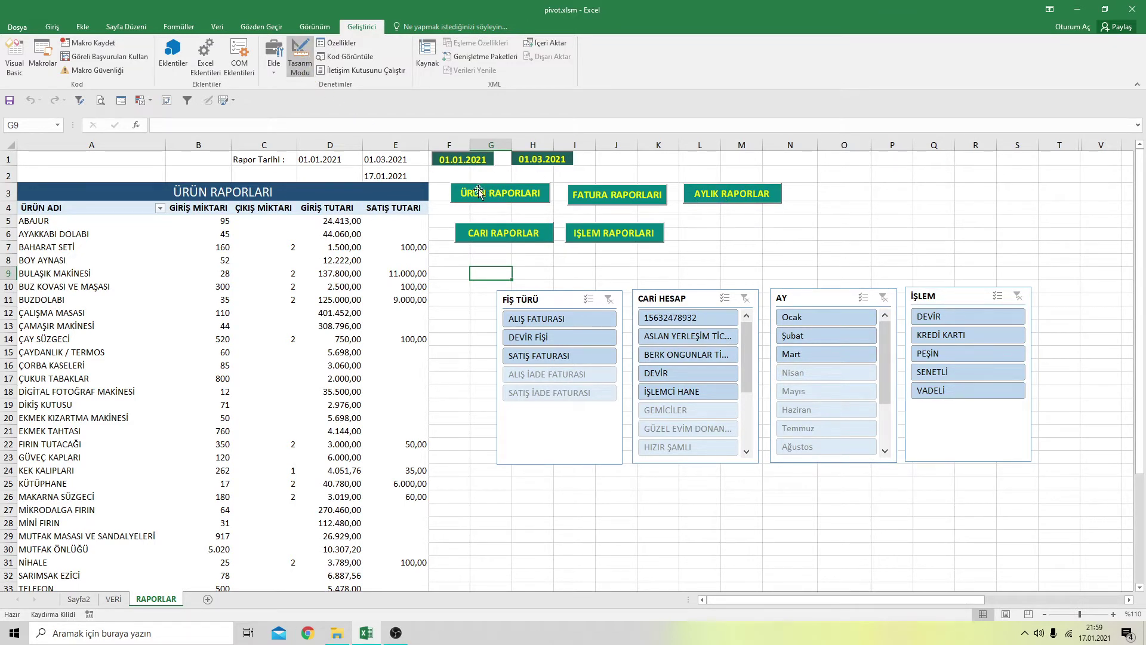
click(844, 234)
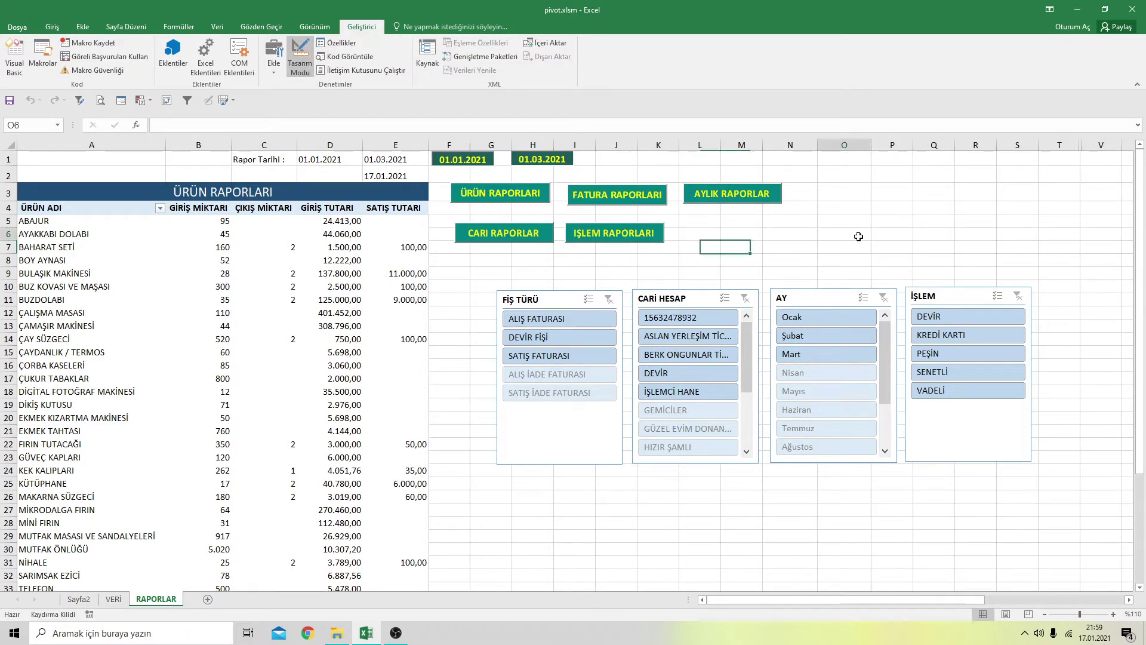
Run the FATURA, CARİ HESAP, İŞLEM and AYLIK RAPORLAR reports in turn
click(604, 196)
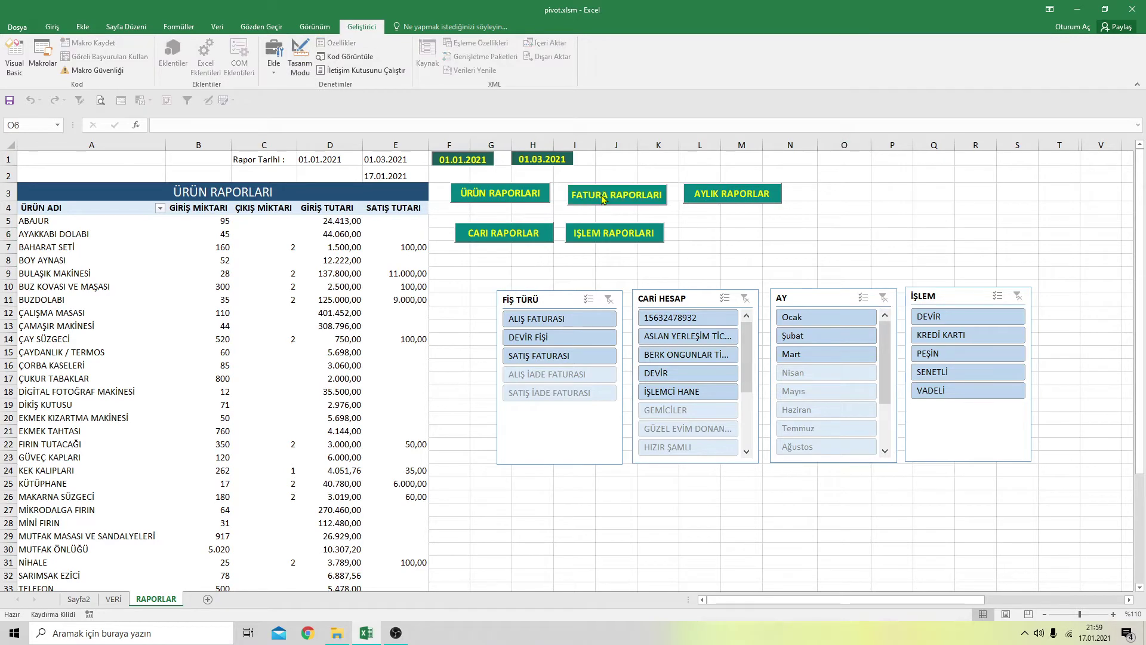
click(517, 239)
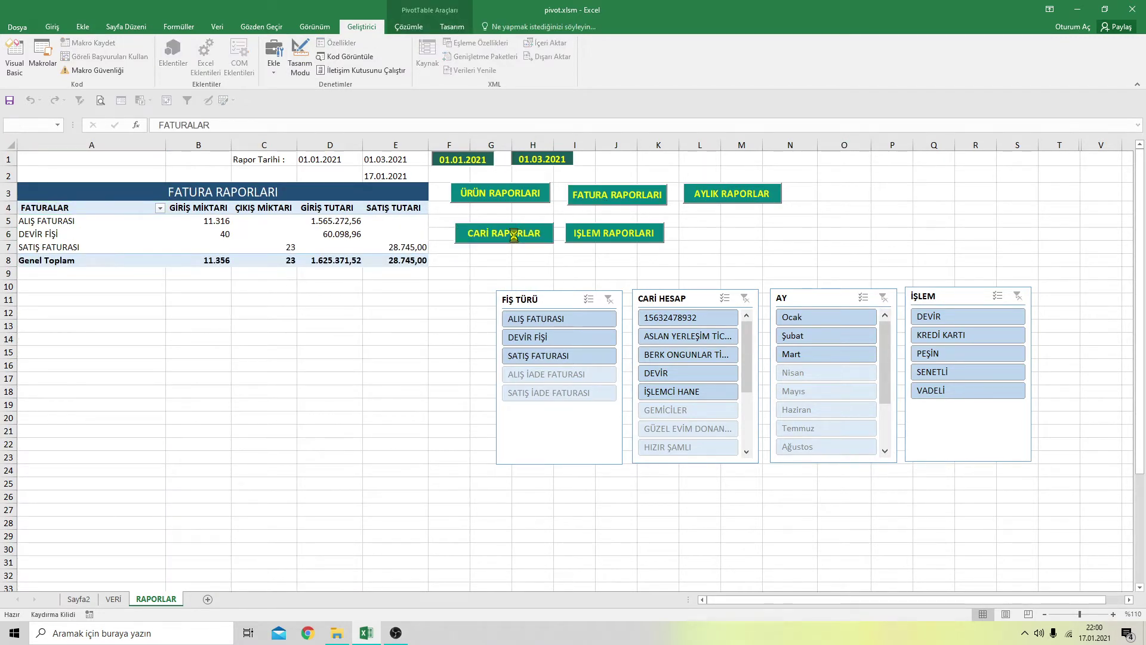
click(616, 232)
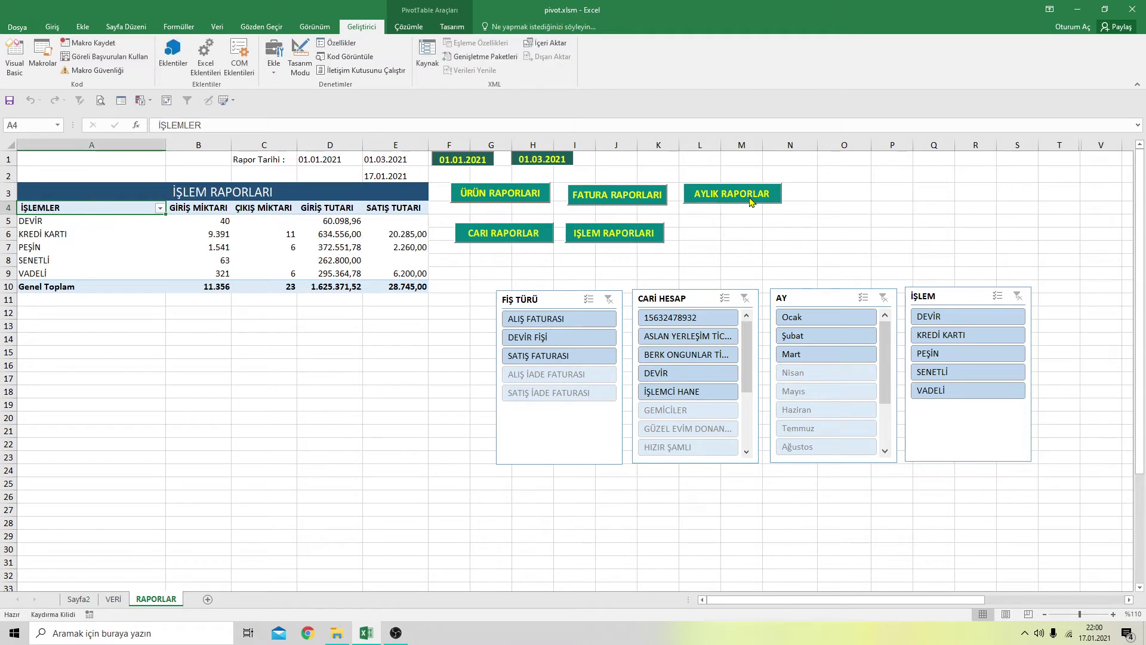
click(728, 197)
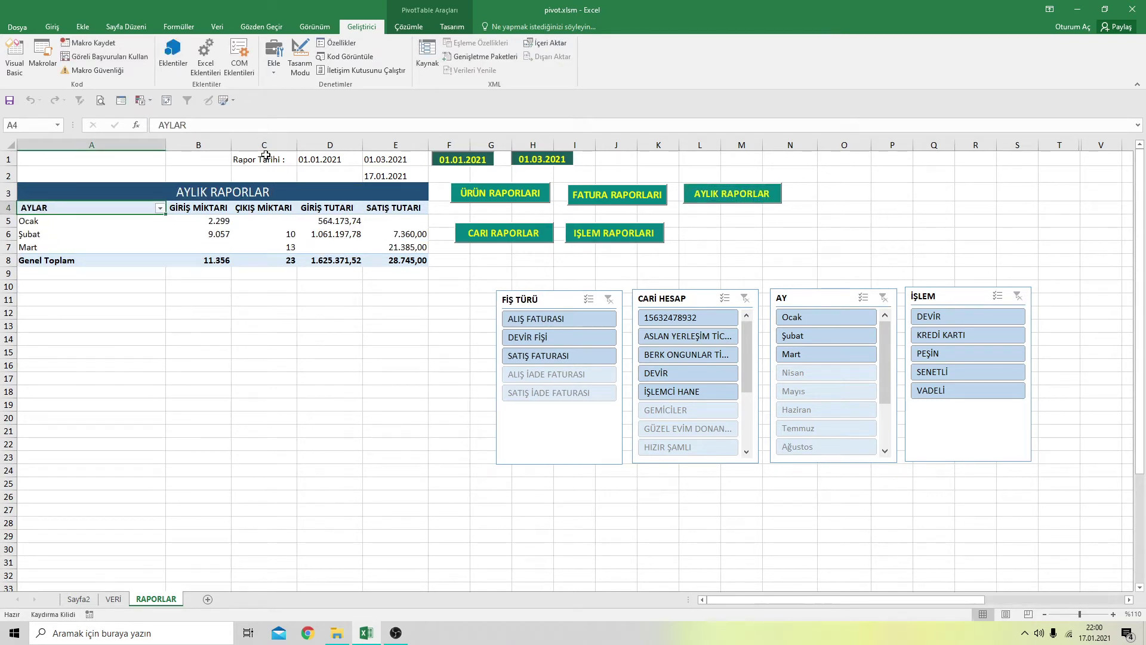
Clear C1:E2, rerun İŞLEM RAPORLARI to refill the dates, and re-enable Design Mode
drag(266, 156, 380, 176)
key(Delete)
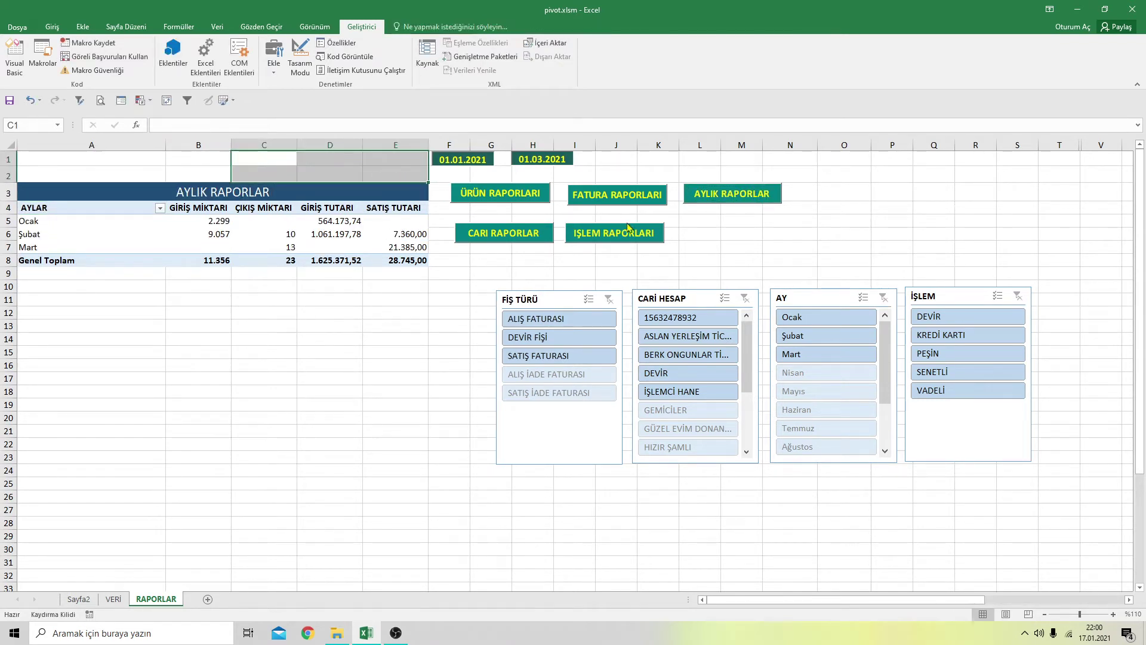
click(743, 233)
click(614, 236)
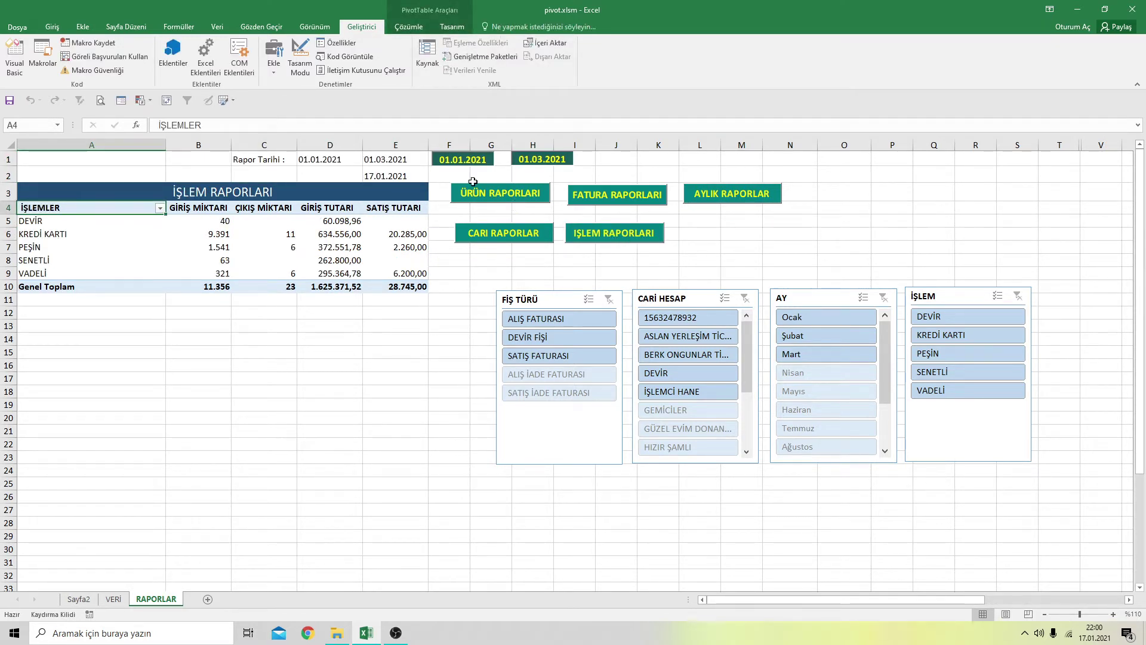
click(300, 57)
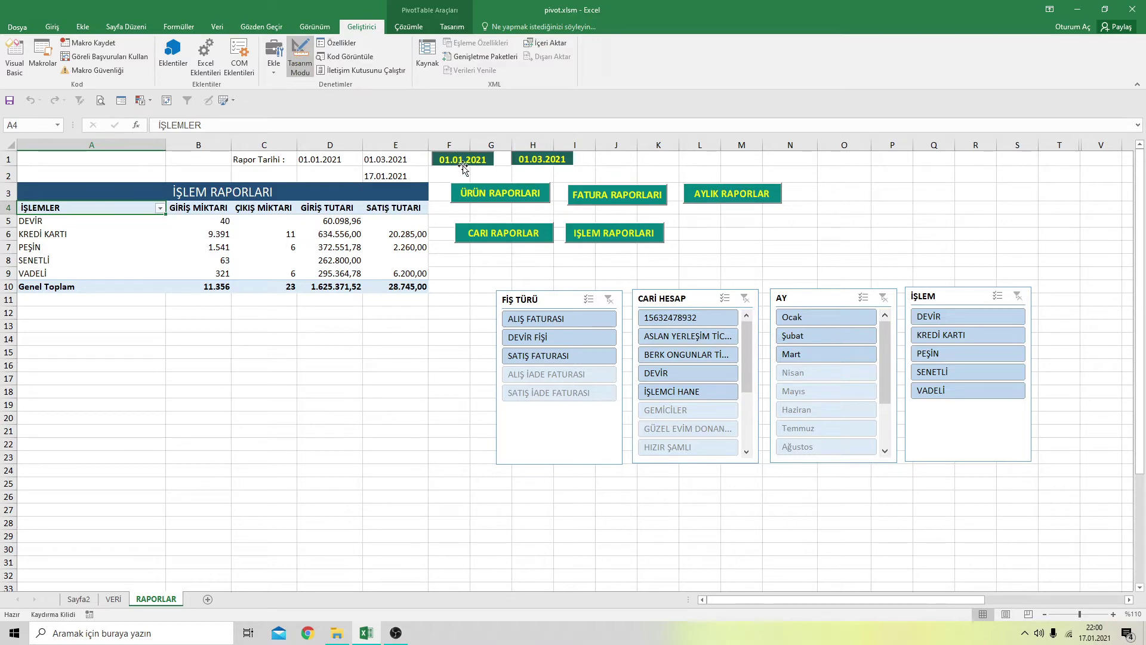
Copy the two Düzenleyen user-name code lines from the ÜRÜN RAPORLARI macro
double_click(478, 193)
scroll(424, 379, down, 4)
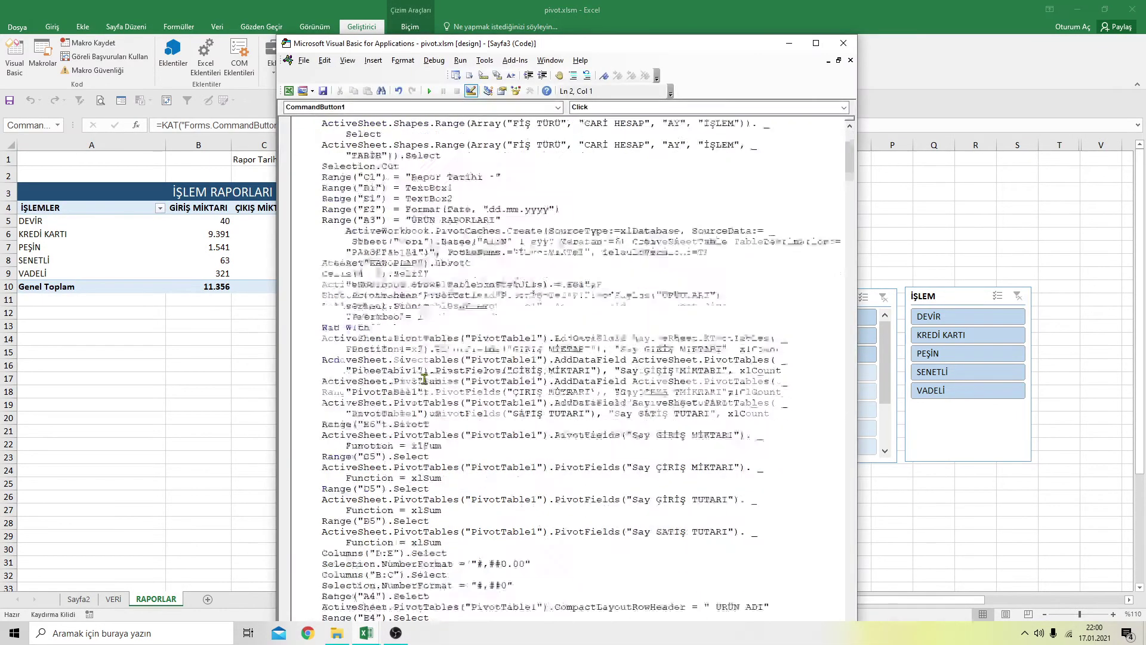
scroll(423, 379, down, 12)
scroll(443, 380, down, 1)
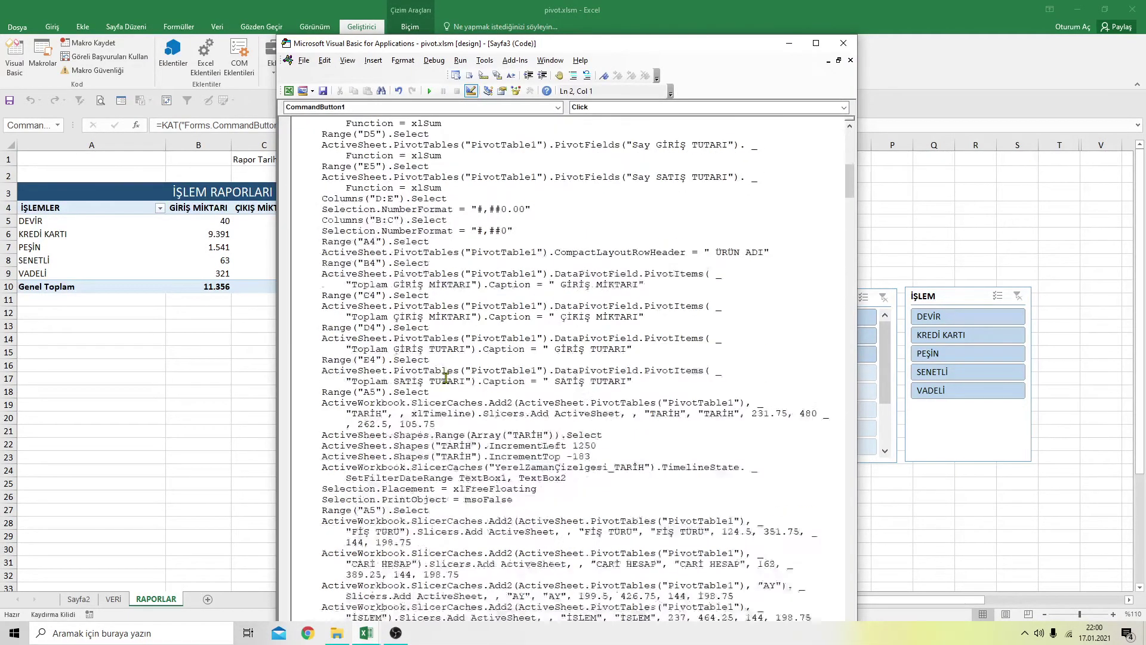
scroll(442, 380, down, 7)
scroll(442, 380, down, 5)
scroll(443, 380, down, 2)
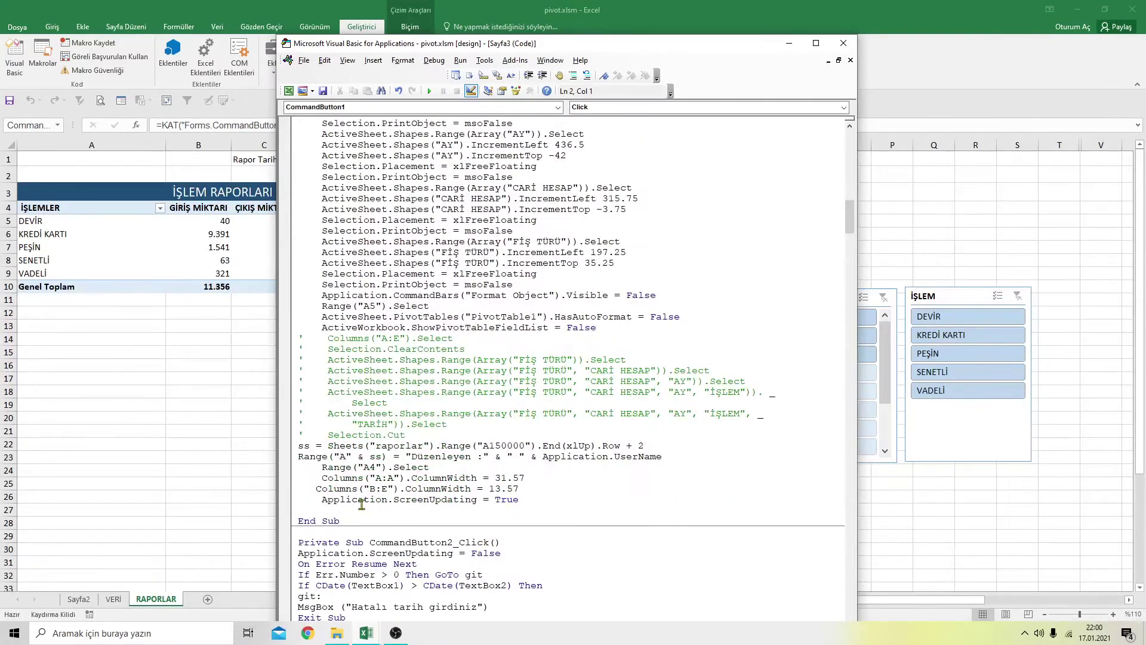
mouse_move(298, 445)
mouse_down()
mouse_move(538, 462)
mouse_move(626, 454)
mouse_up()
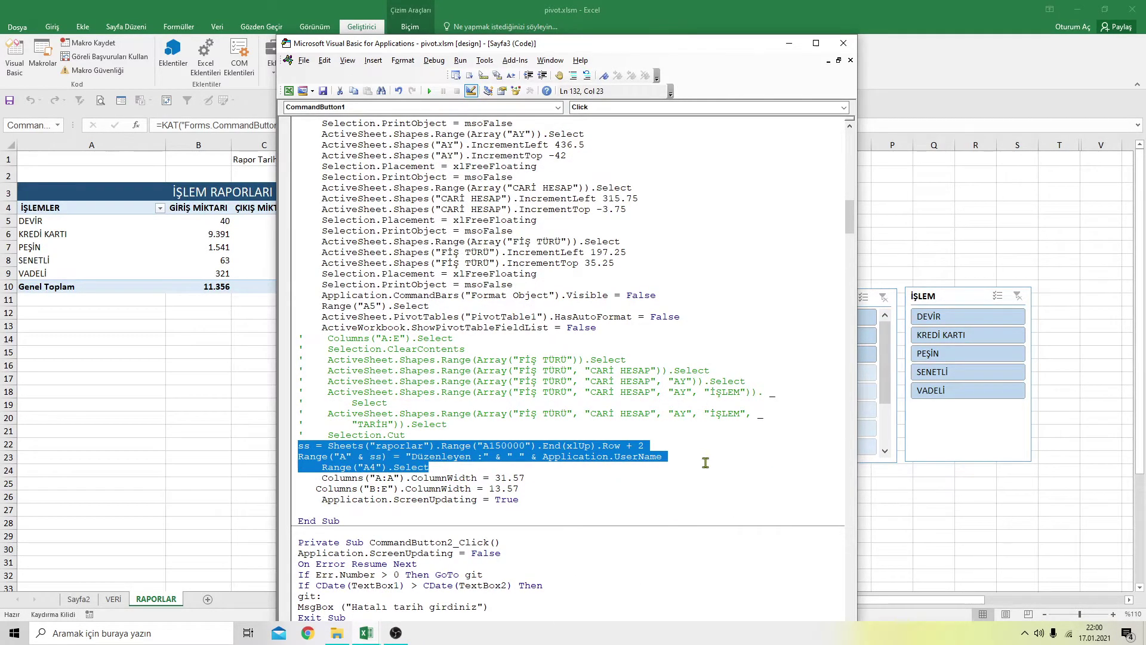
right_click(627, 453)
click(652, 267)
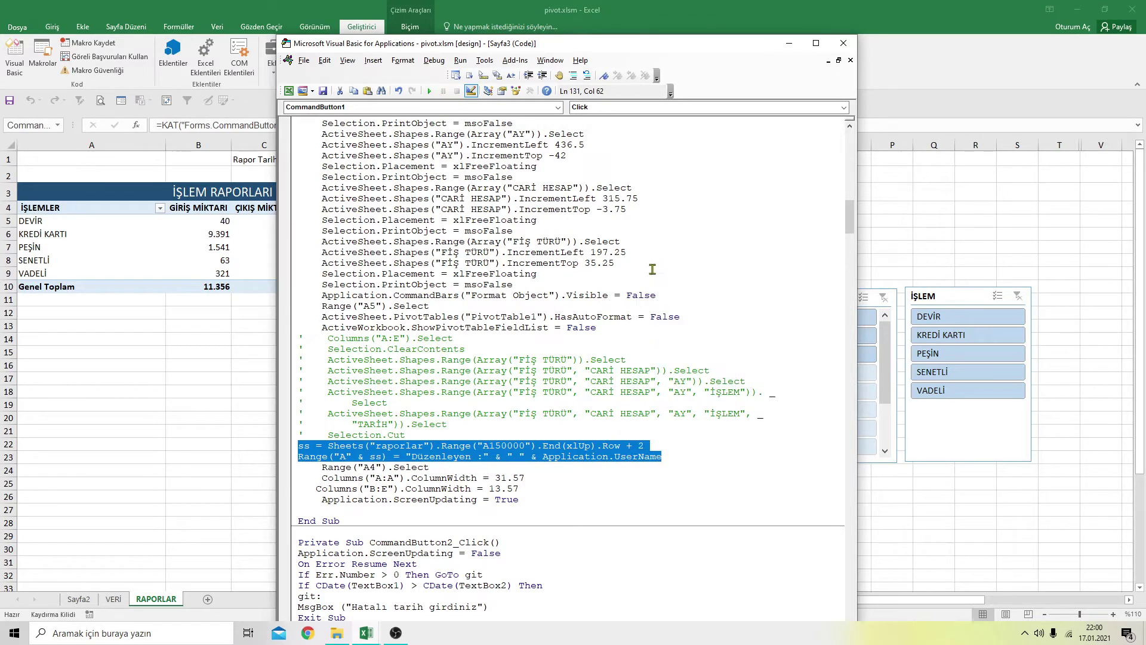
Paste the user-name lines after Selection.Cut in the CARİ RAPORLAR macro
click(844, 43)
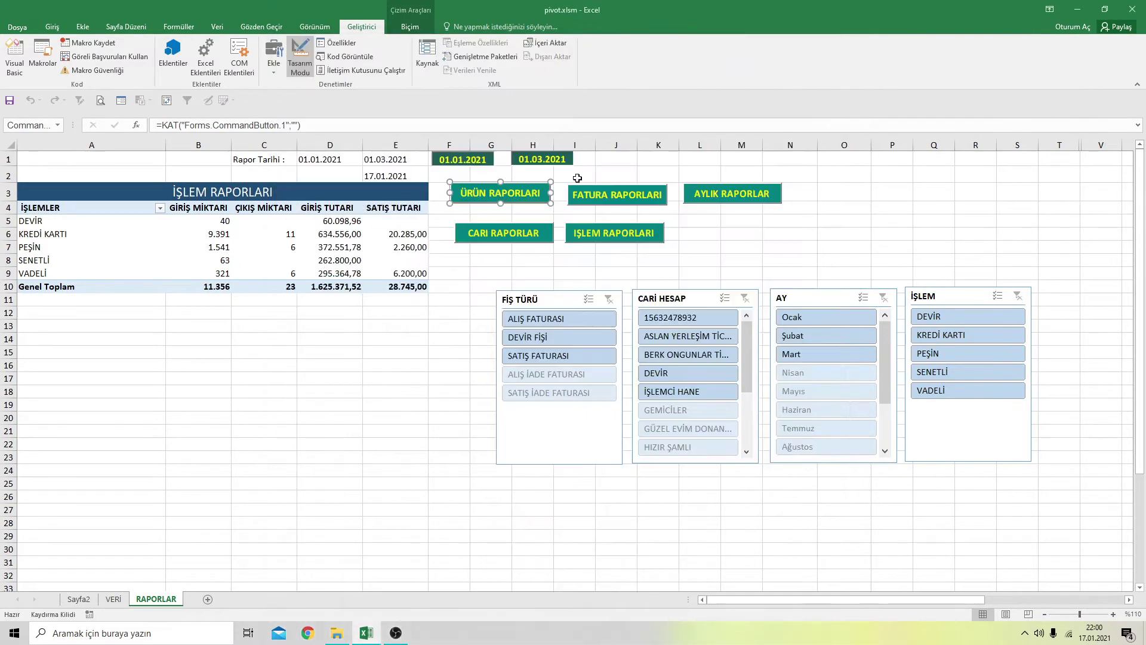
click(515, 233)
double_click(514, 233)
scroll(409, 477, down, 5)
scroll(409, 477, down, 5)
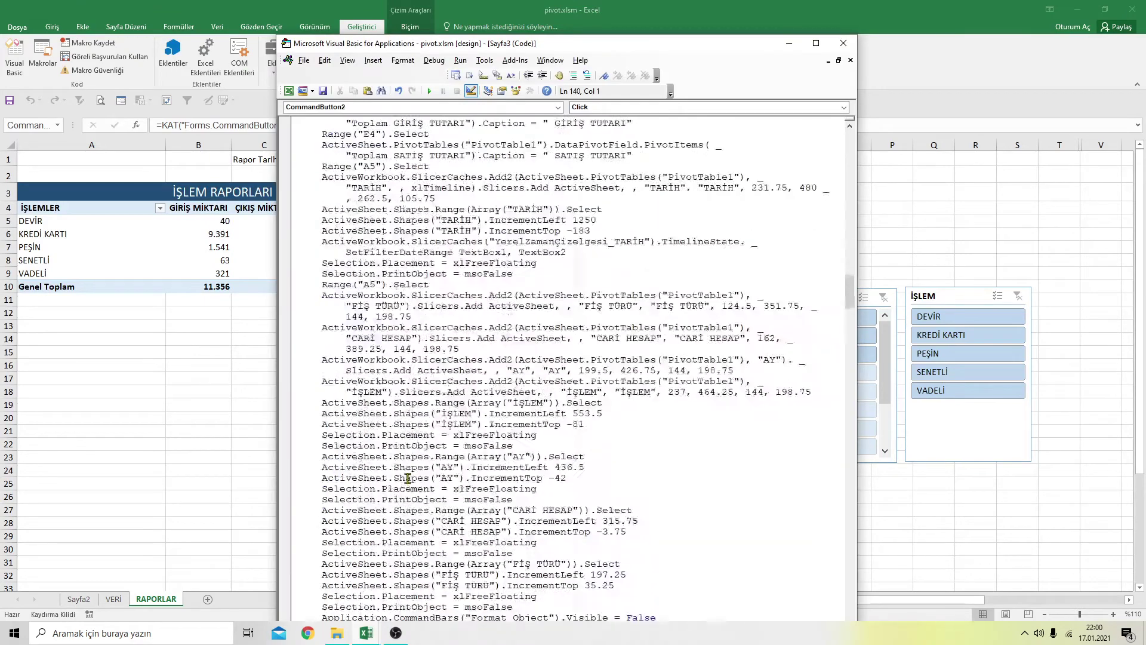
scroll(409, 477, down, 5)
scroll(409, 477, down, 4)
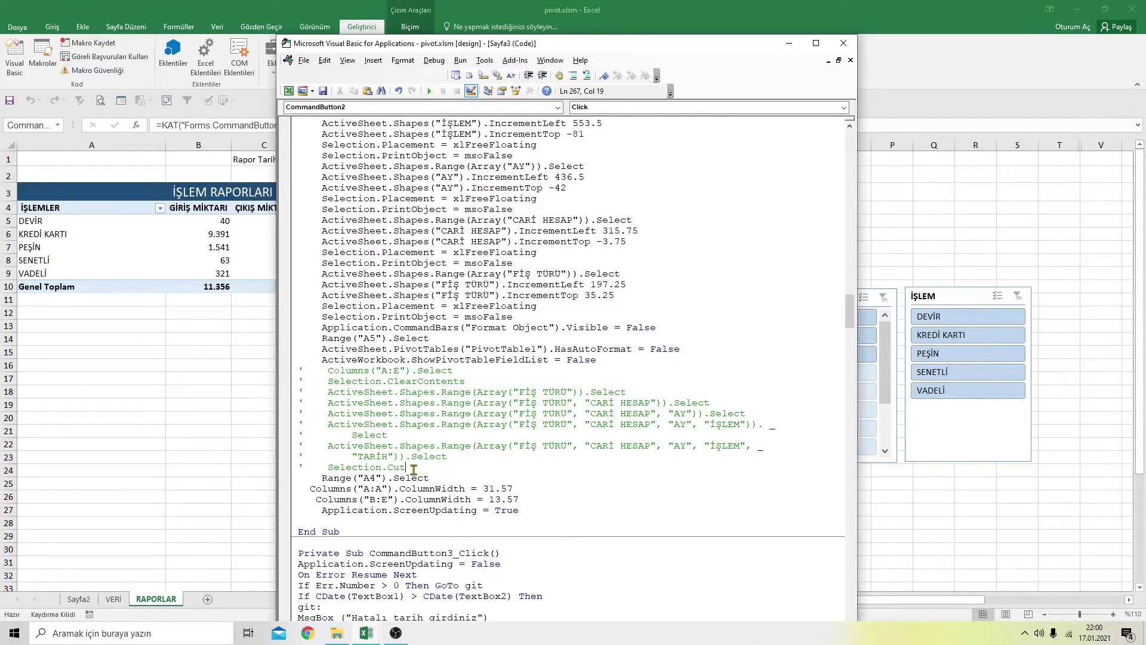
key(Return)
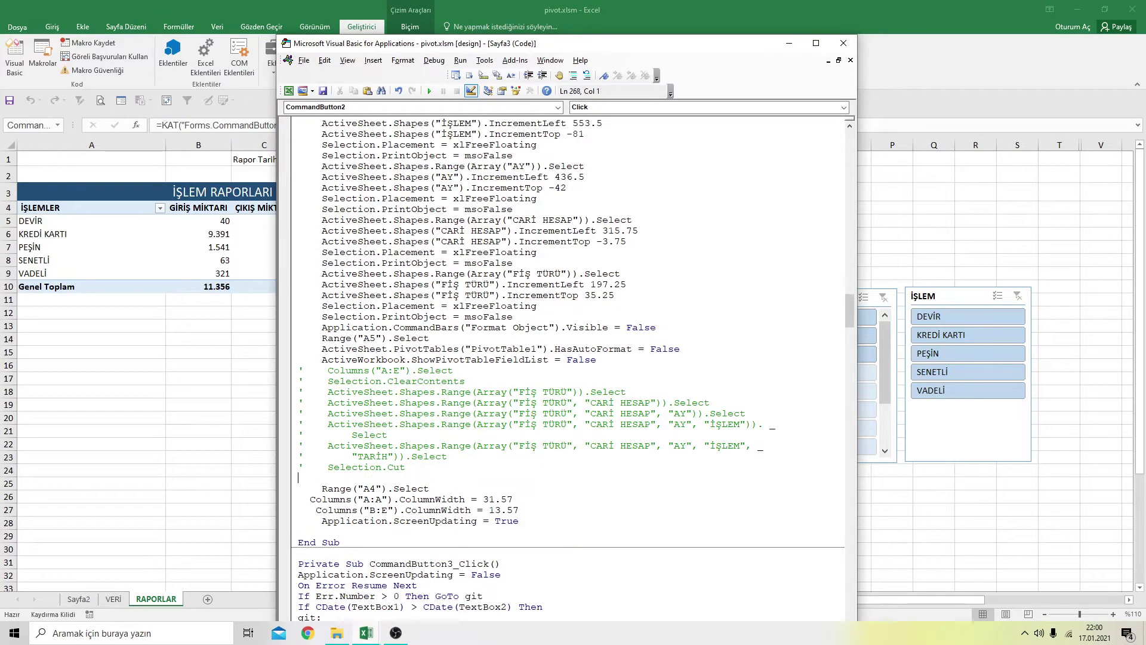
key(ctrl+v)
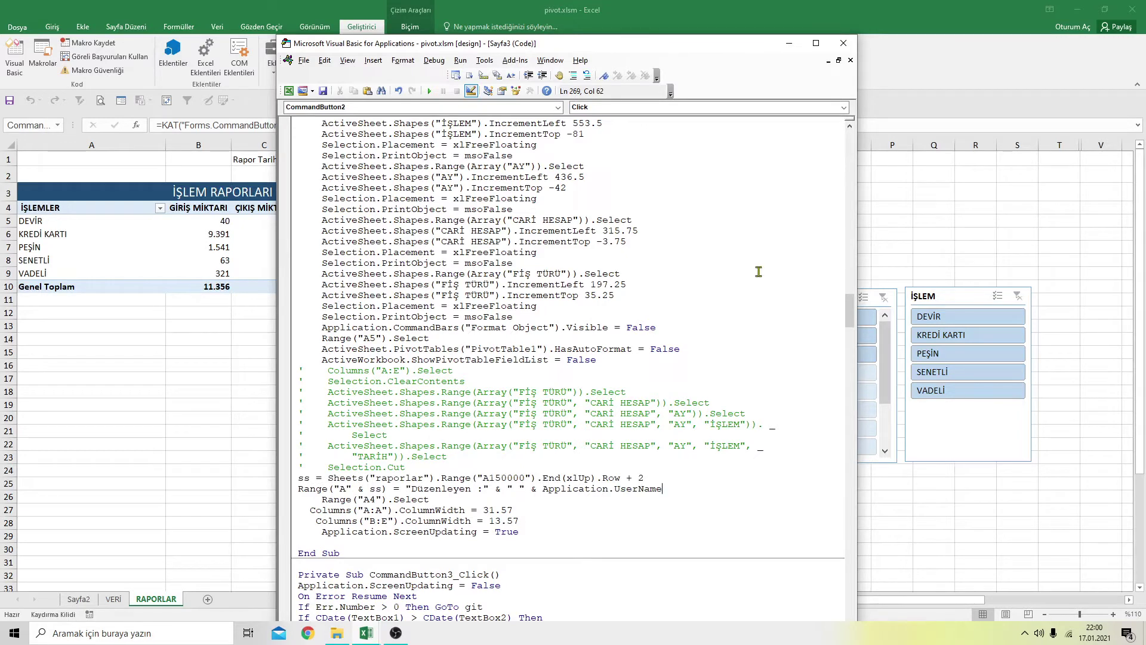
click(844, 43)
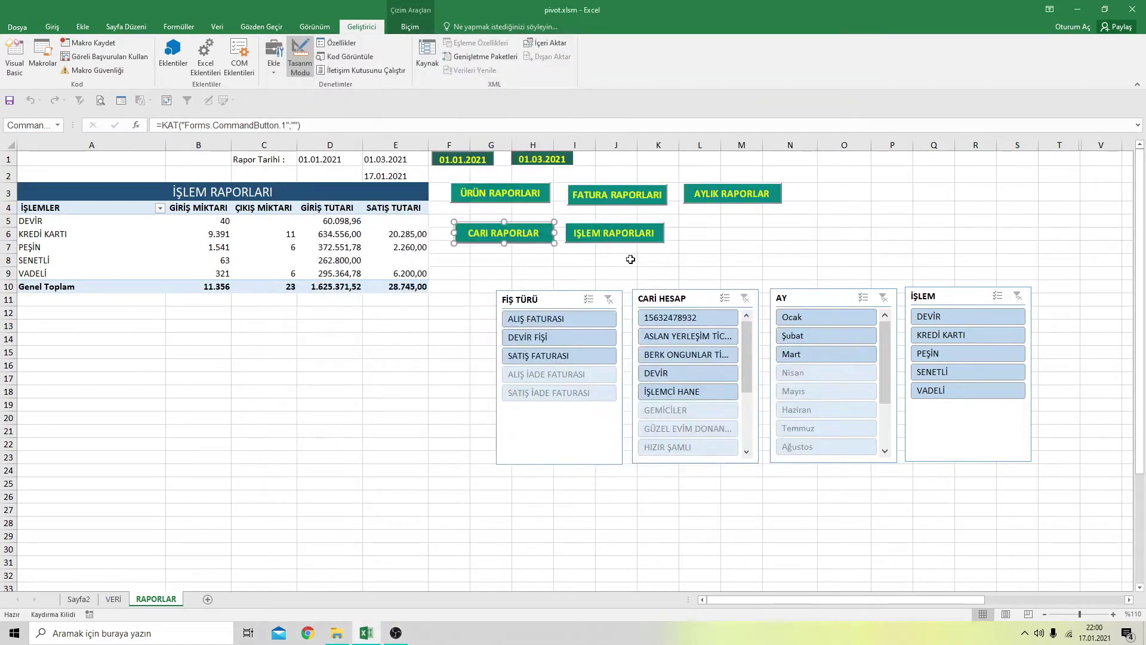
Paste the Düzenleyen user-name lines below Selection.Cut in the FATURA report macro
double_click(605, 197)
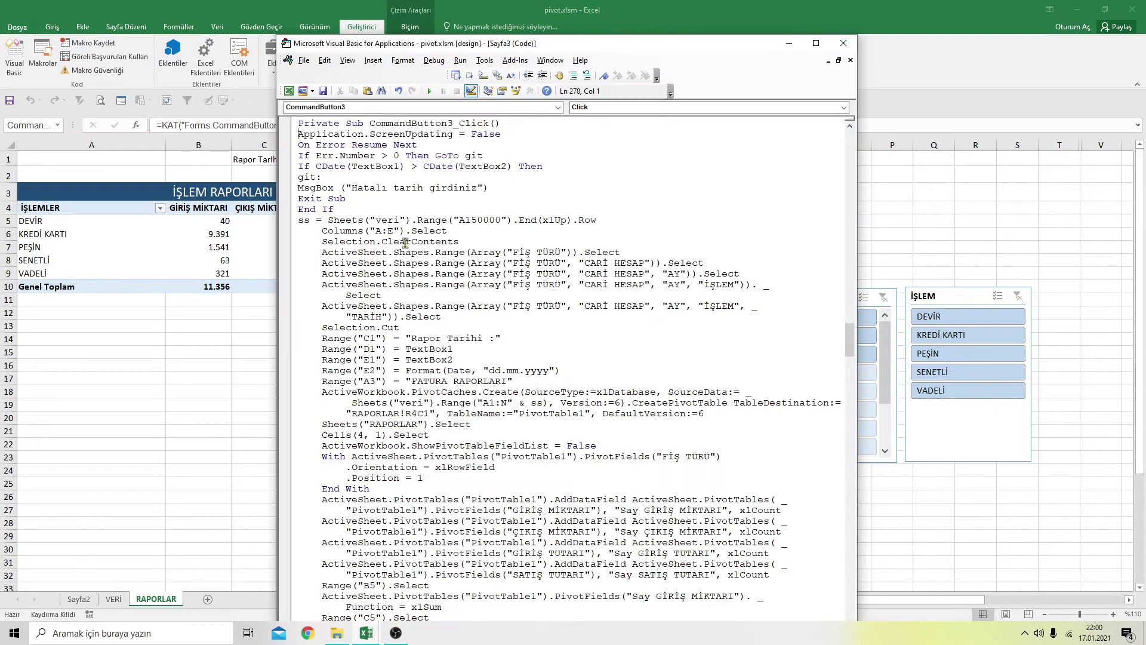
scroll(416, 374, down, 10)
scroll(418, 374, down, 5)
scroll(421, 375, down, 5)
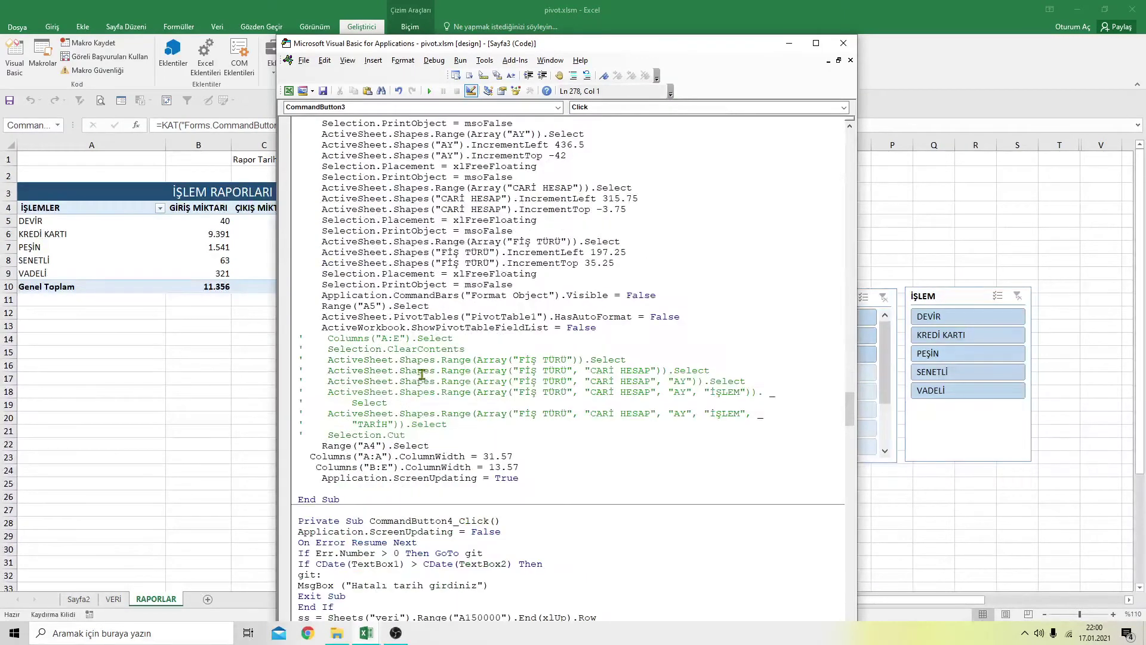
click(416, 444)
key(ctrl+v)
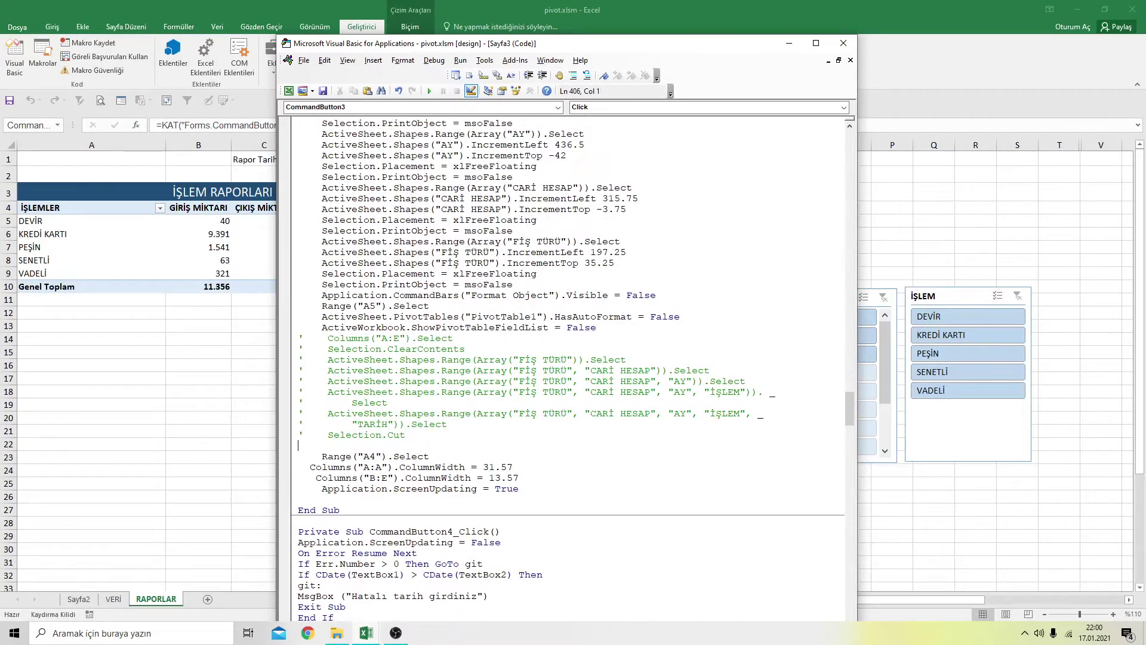
click(843, 43)
Insert the user-name lines after Selection.Cut in the İŞLEM report macro
click(615, 239)
double_click(615, 239)
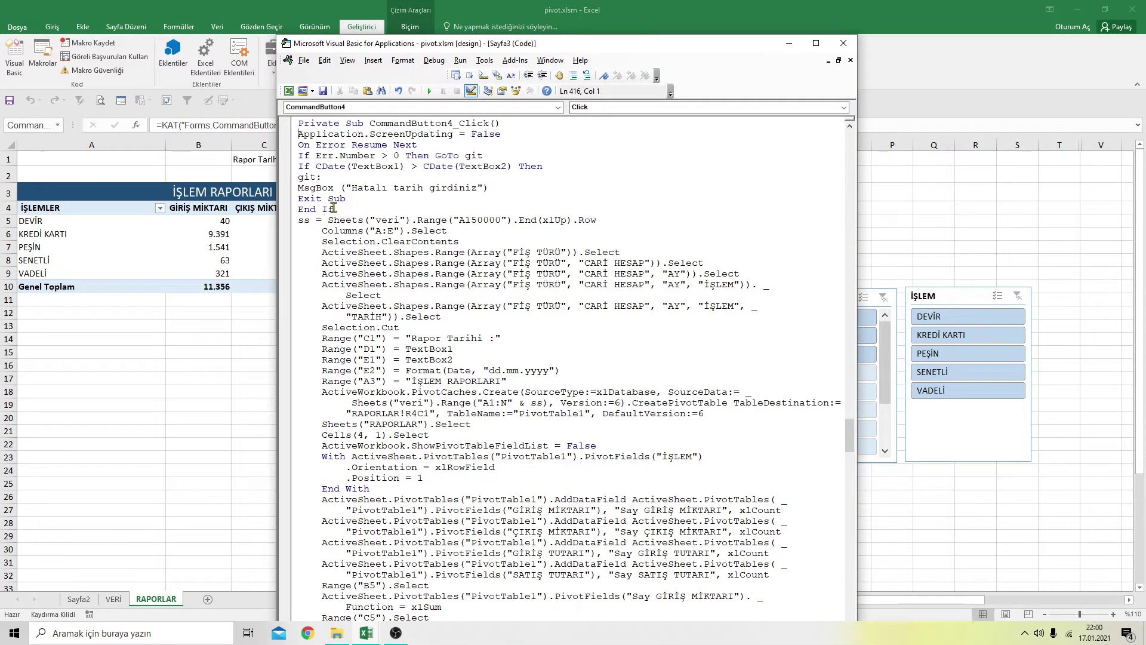
scroll(352, 180, down, 4)
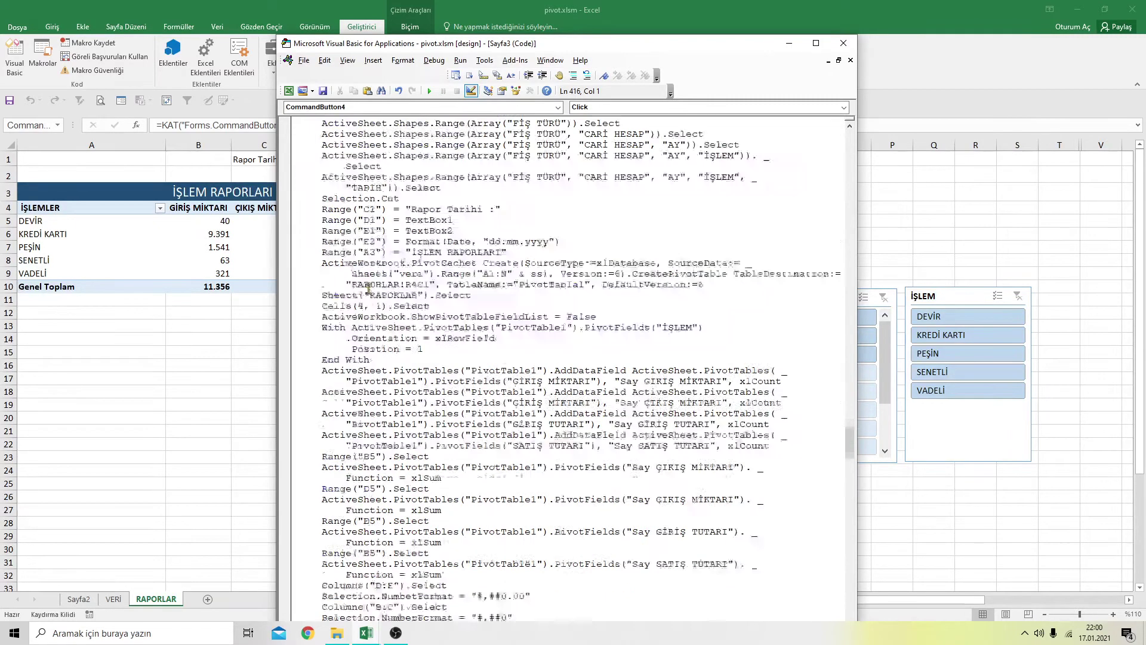
scroll(359, 209, down, 10)
scroll(368, 251, down, 10)
scroll(378, 292, down, 5)
scroll(378, 293, down, 2)
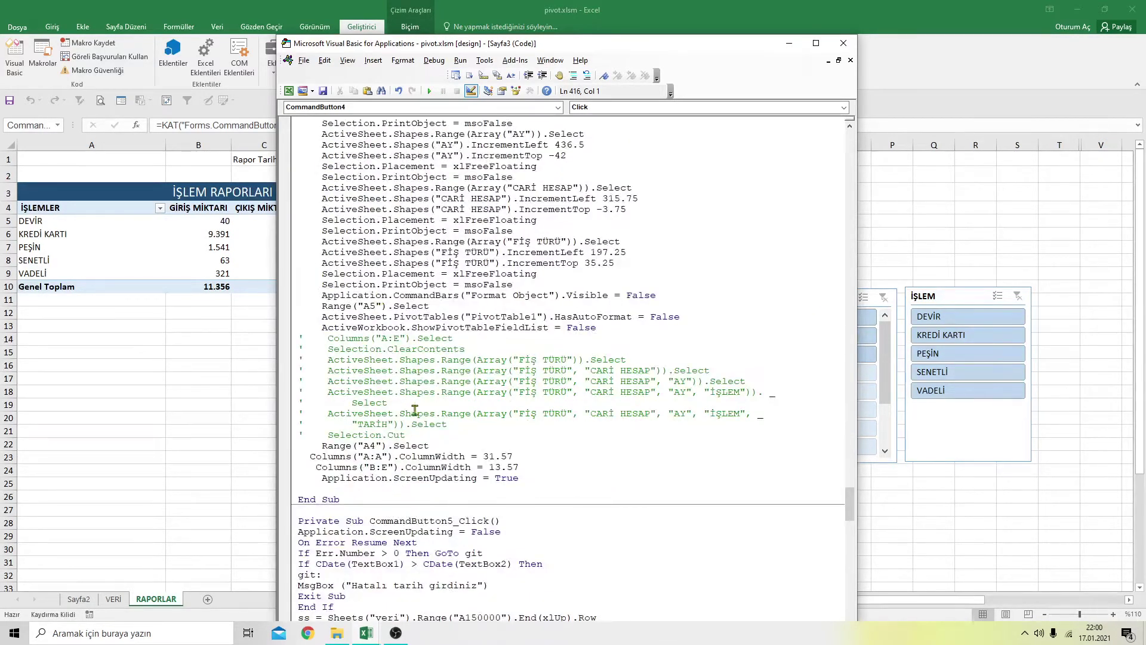
click(439, 447)
key(Home)
key(Return)
key(Up)
key(ctrl+v)
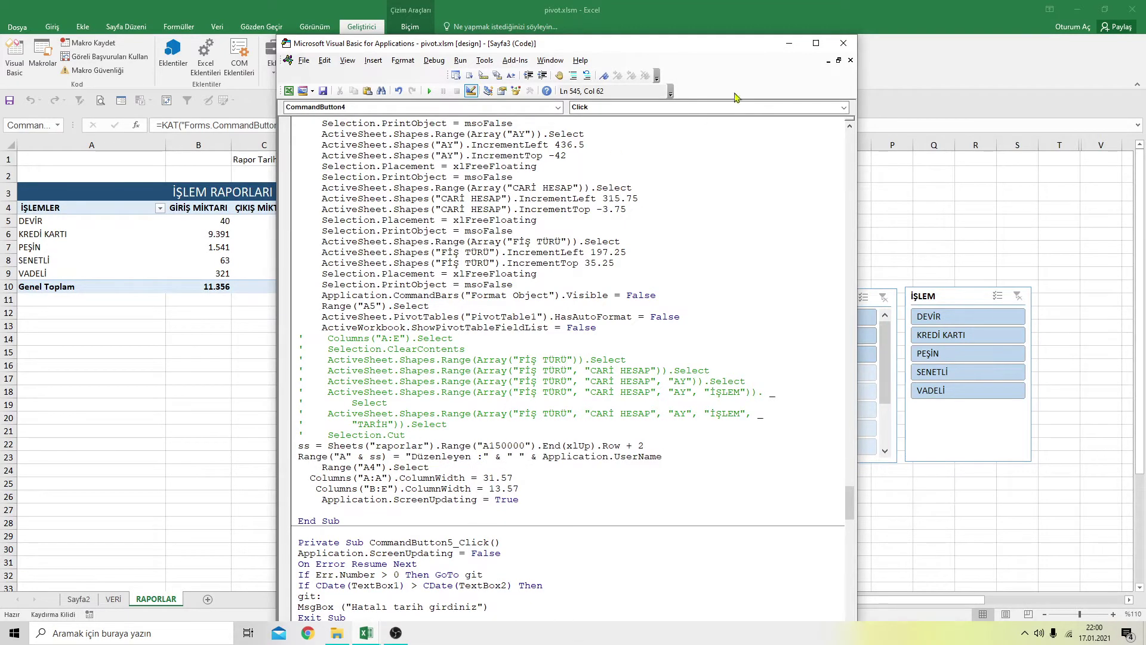
click(843, 43)
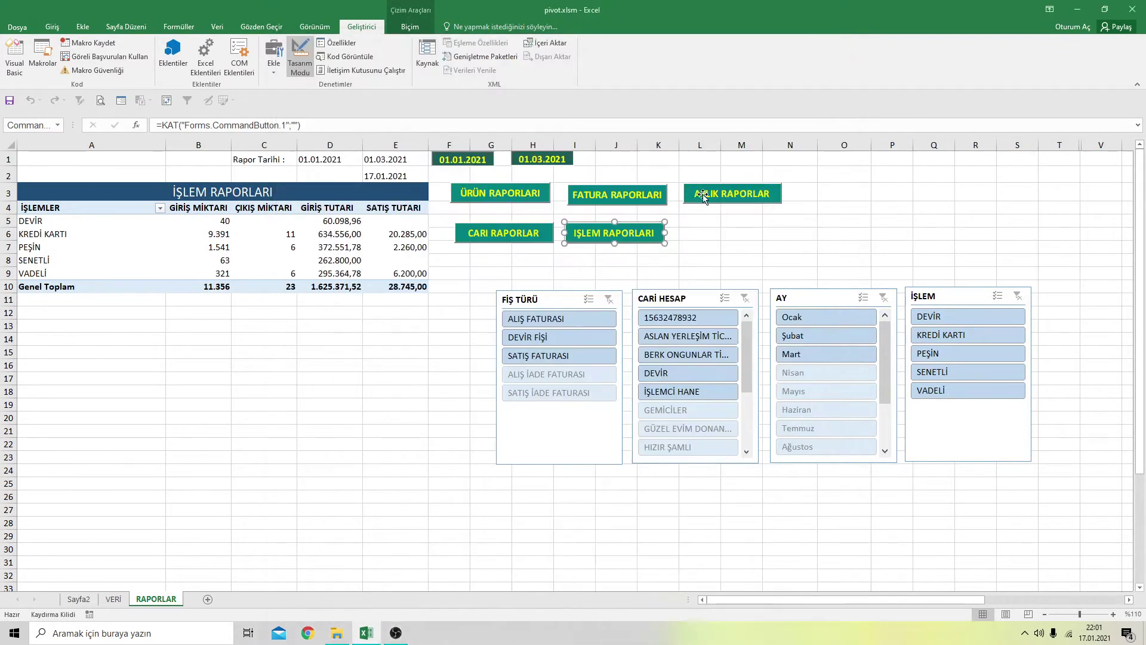
Add the user-name lines after Selection.Cut in the AYLIK RAPORLAR macro
double_click(719, 203)
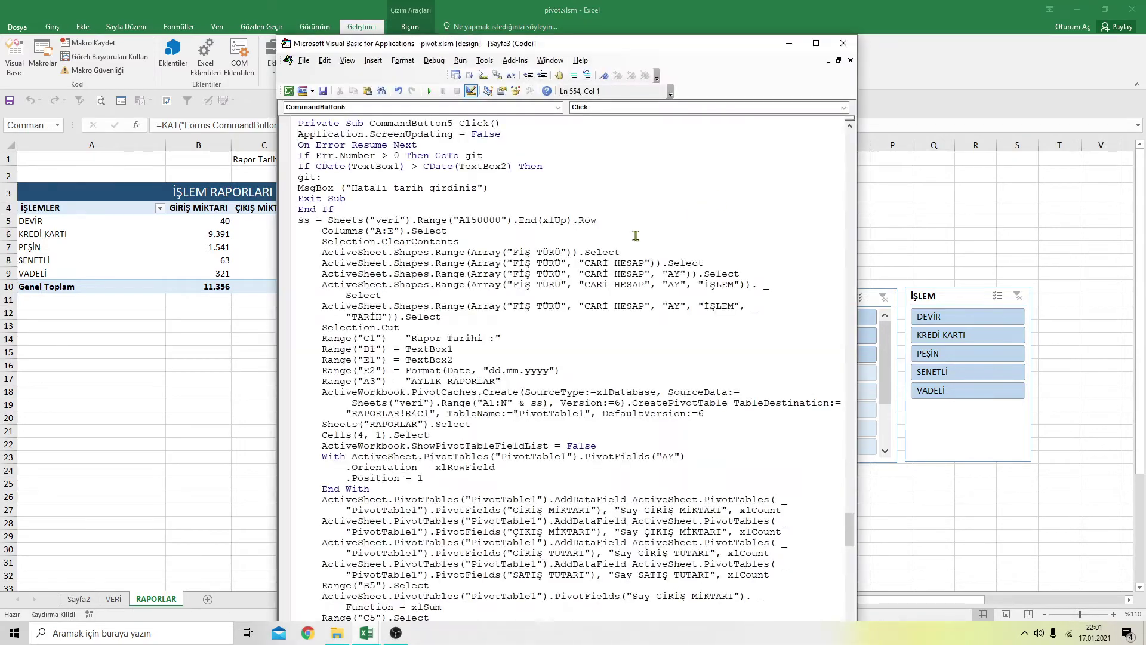
scroll(503, 410, down, 8)
scroll(503, 409, down, 8)
scroll(503, 409, down, 7)
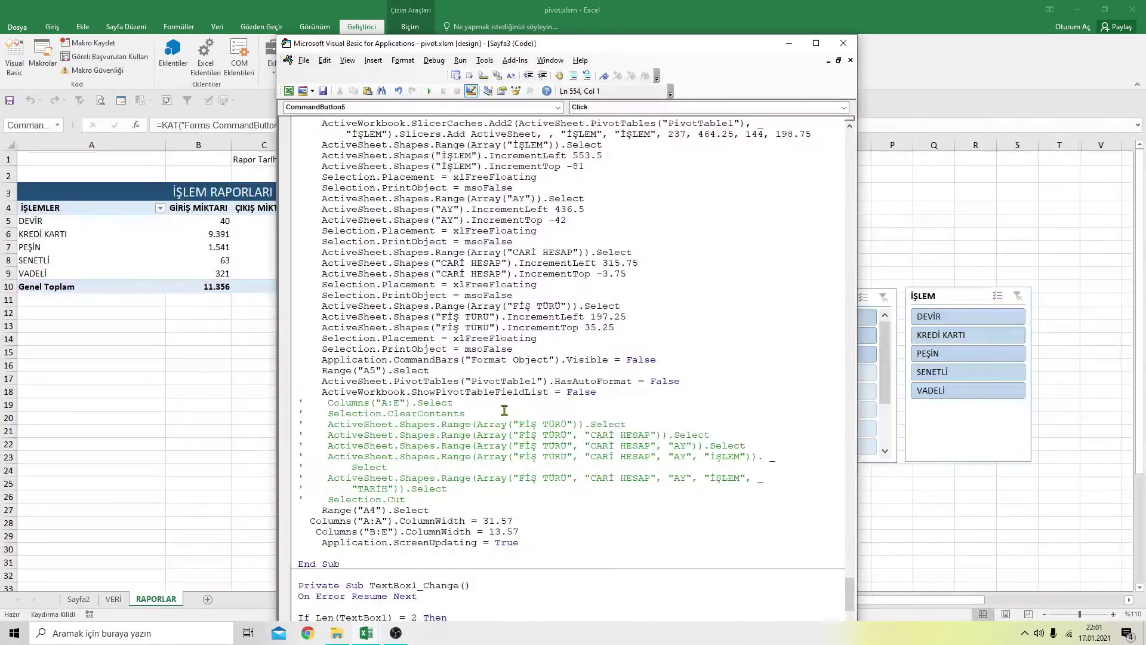
click(417, 502)
key(Return)
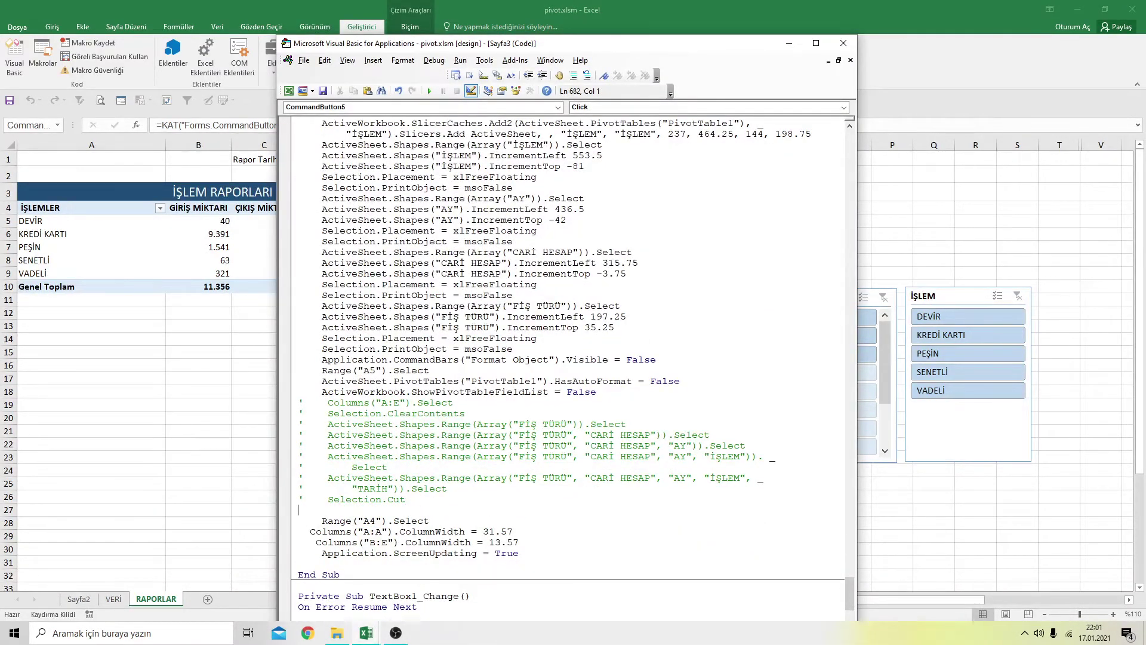
text(ss = Sheets("raporlar").Range("A150000").End(xlUp).Row + 2 Range("A" & ss) = "Düzenleyen :" & " " & Application.UserName)
scroll(444, 454, up, 1)
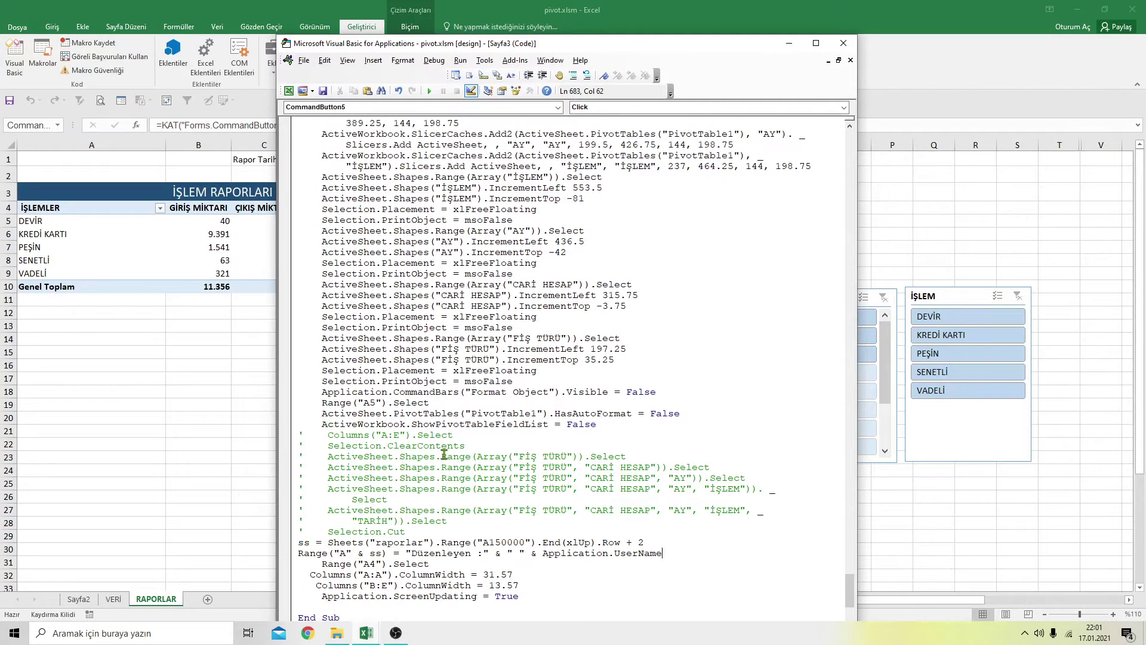
click(744, 253)
Close the code editor, leave Design Mode, and run the ÜRÜN RAPORLARI report
click(936, 191)
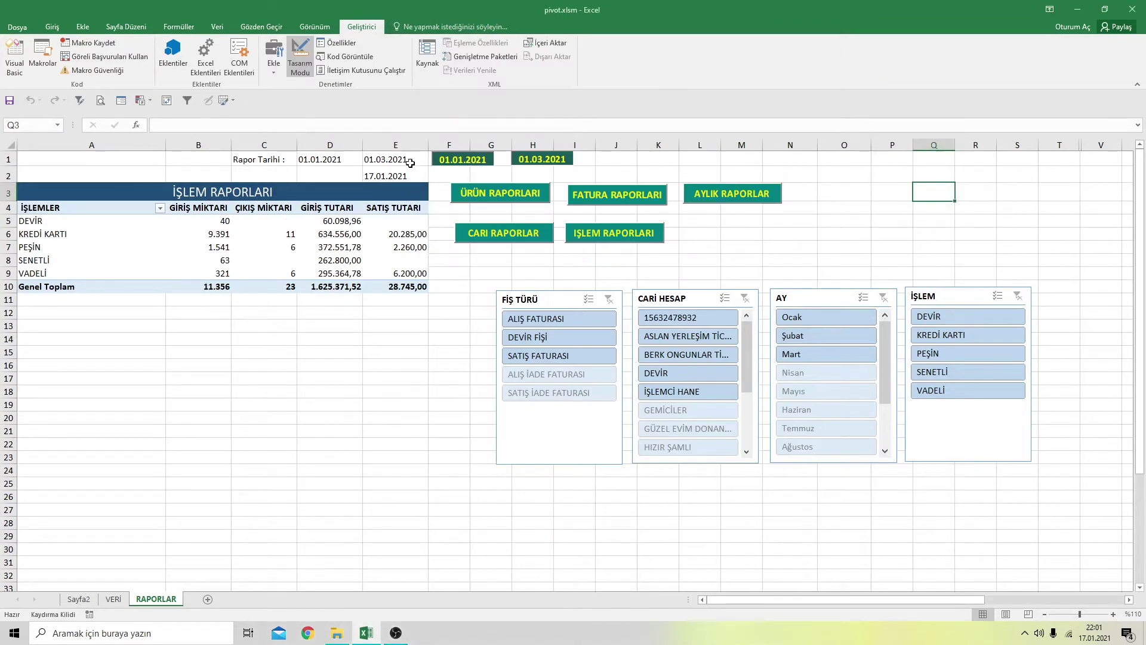
click(300, 57)
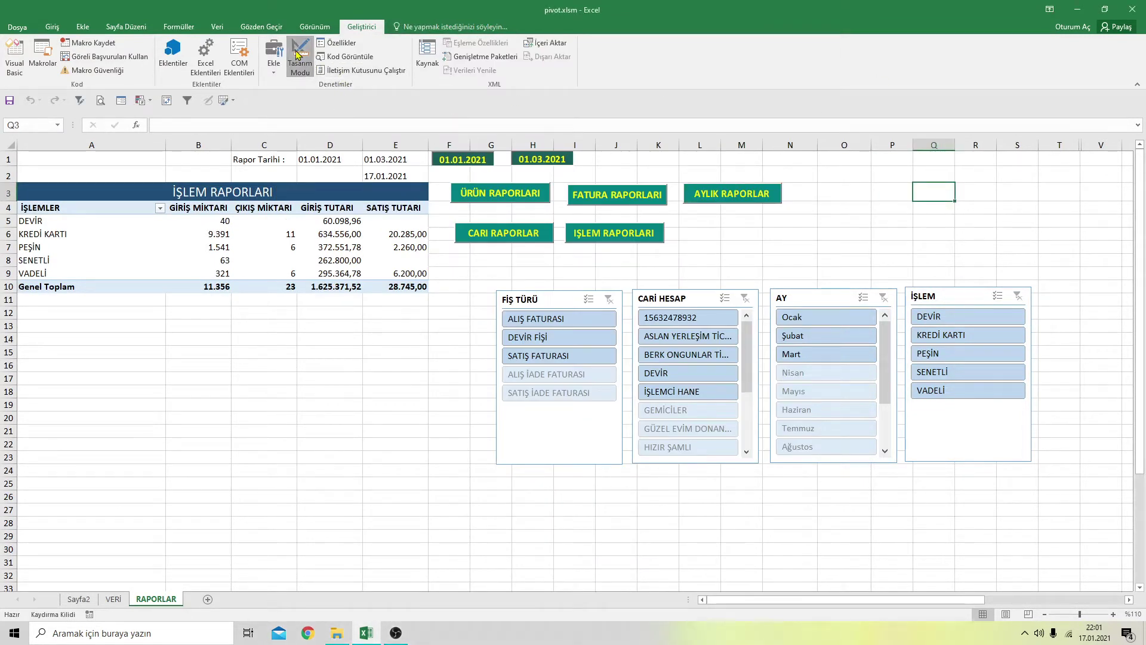
click(496, 193)
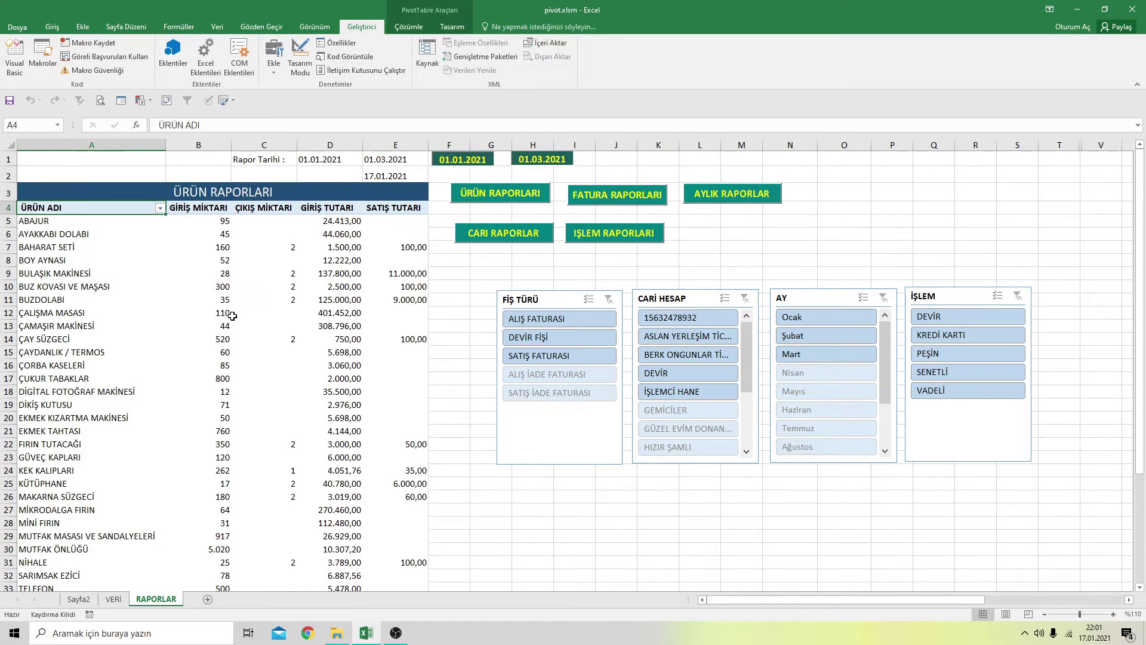
scroll(242, 288, down, 7)
scroll(302, 382, up, 7)
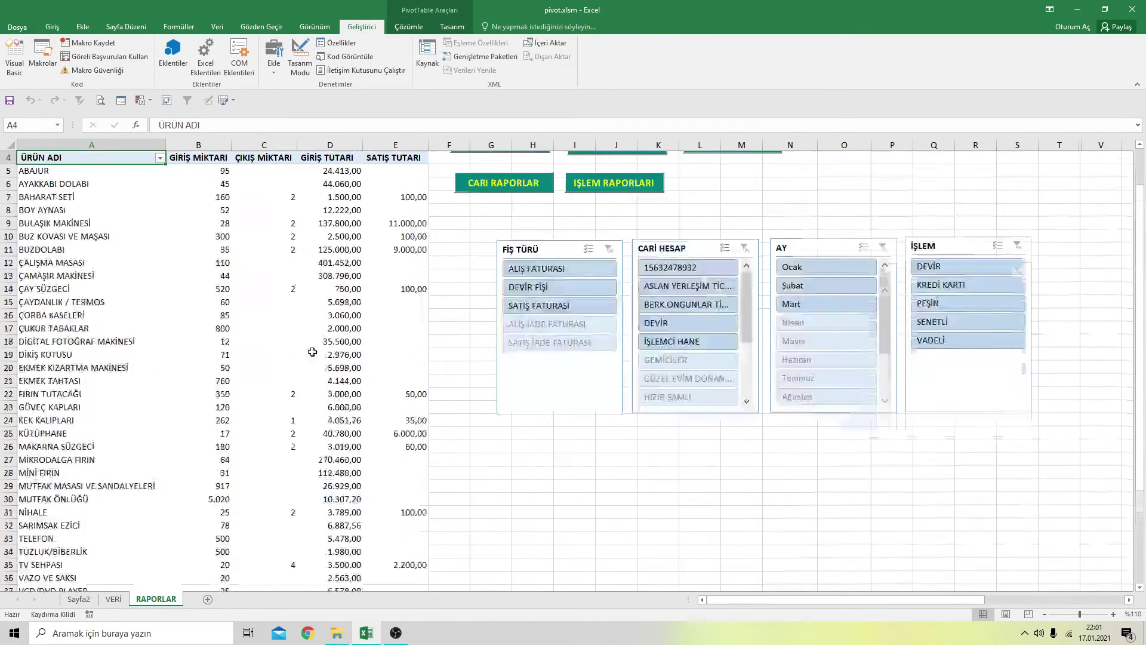
Run the FATURA, İŞLEM, CARİ HESAP, İŞLEM again and AYLIK RAPORLAR reports
click(600, 198)
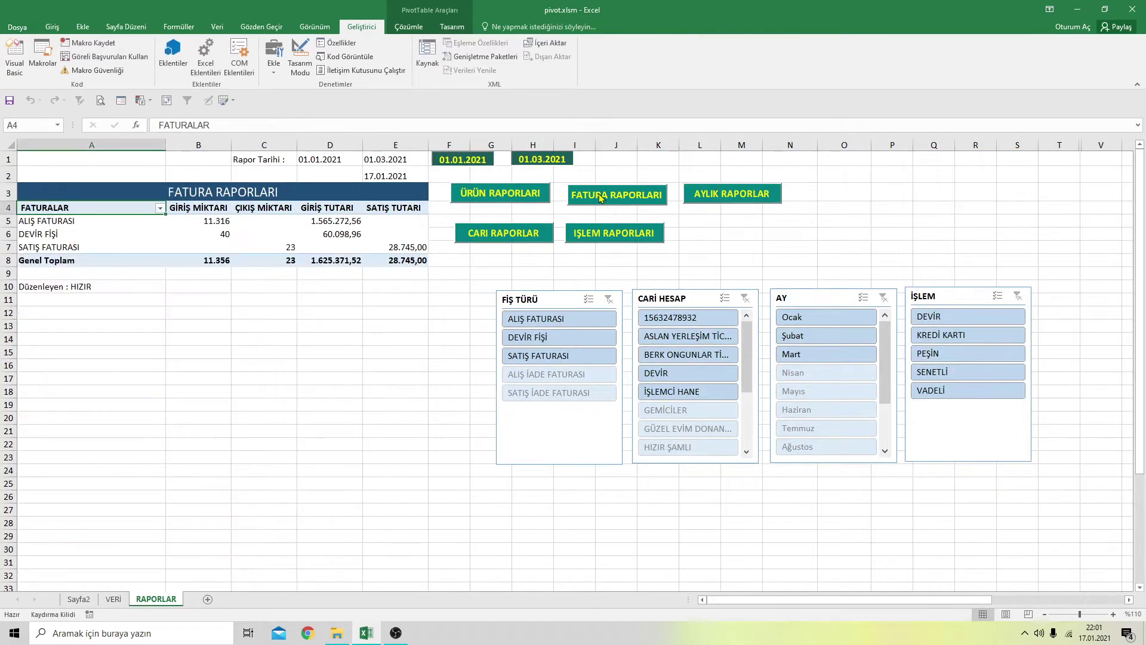
click(603, 236)
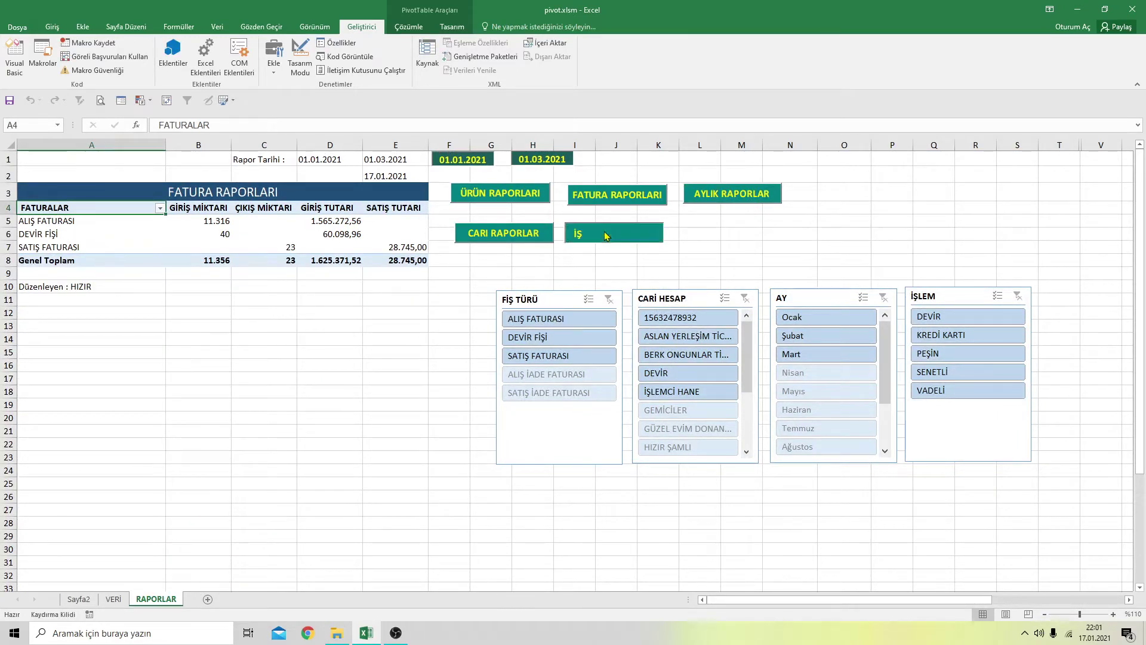
click(504, 238)
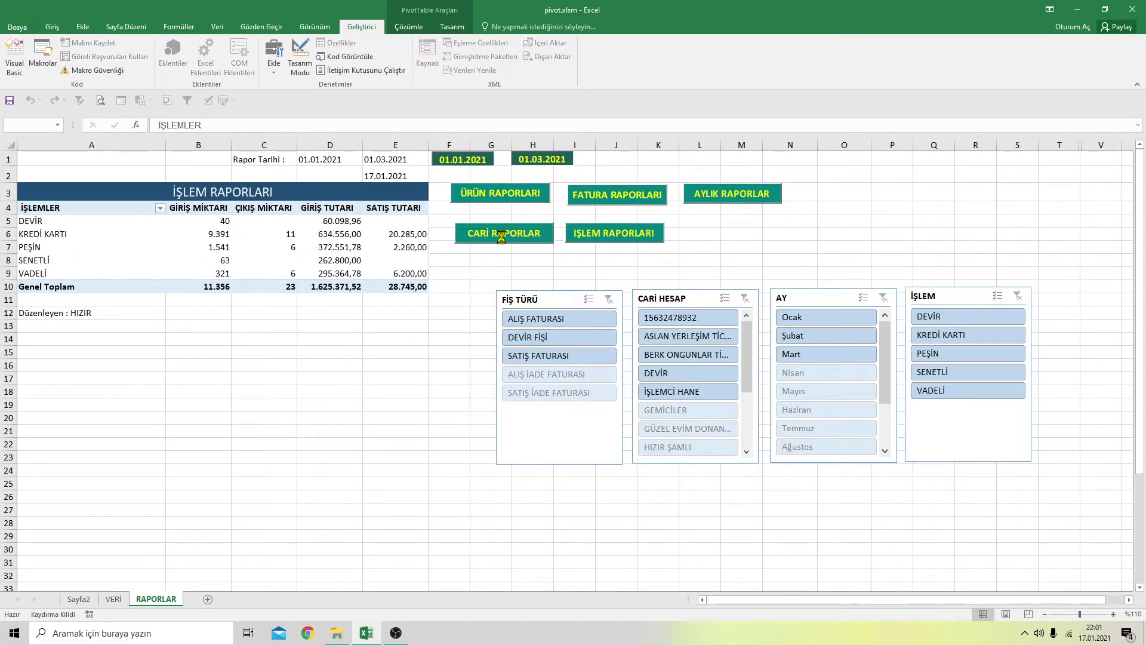
click(617, 233)
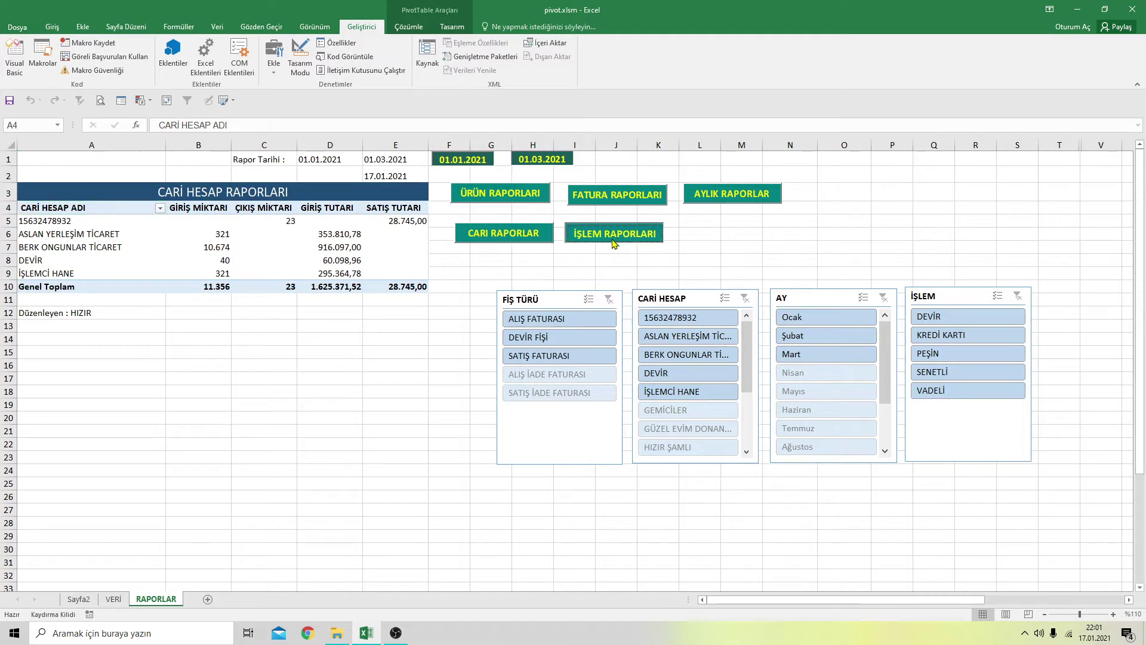
click(717, 197)
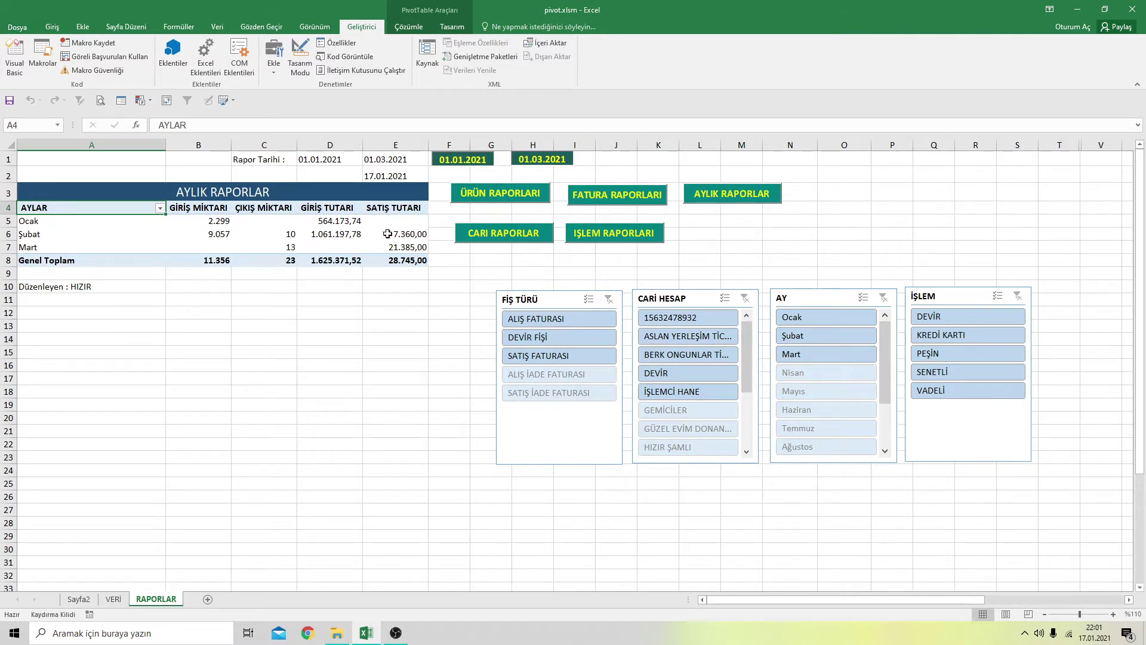
Retype the report end date in the H1 date box
drag(567, 161, 504, 162)
text(01.12.)
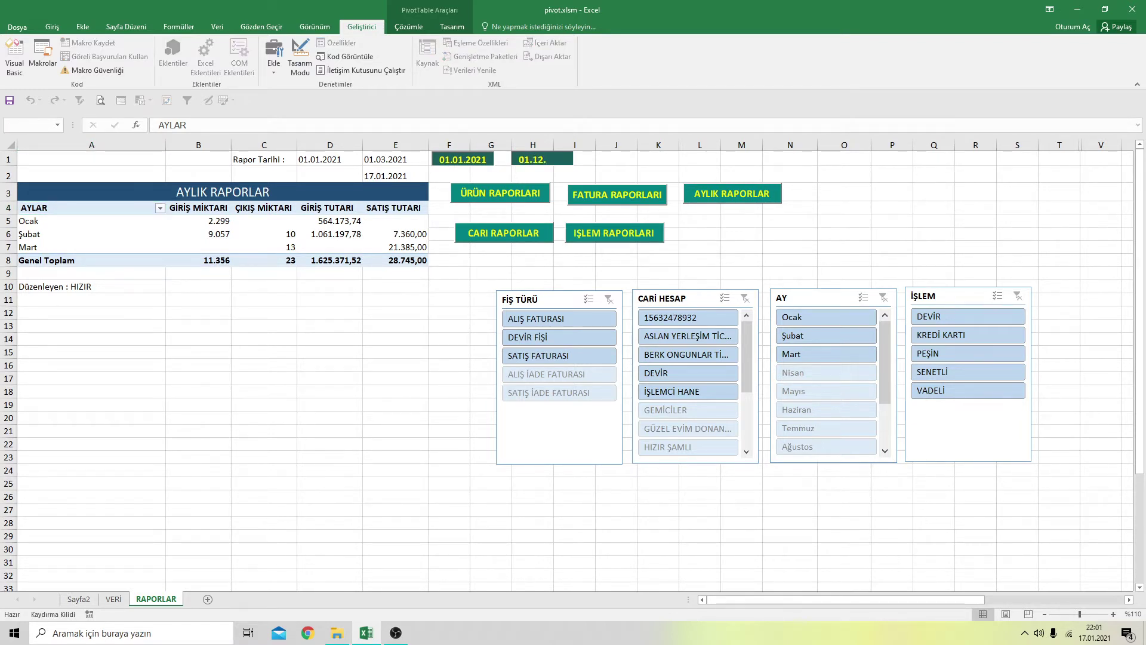
drag(539, 159, 497, 159)
text(3)
text(0210)
click(732, 241)
Run ÜRÜN RAPORLARI, dismiss the 'Hatalı tarih girdiniz' warning, and start correcting the date
click(509, 190)
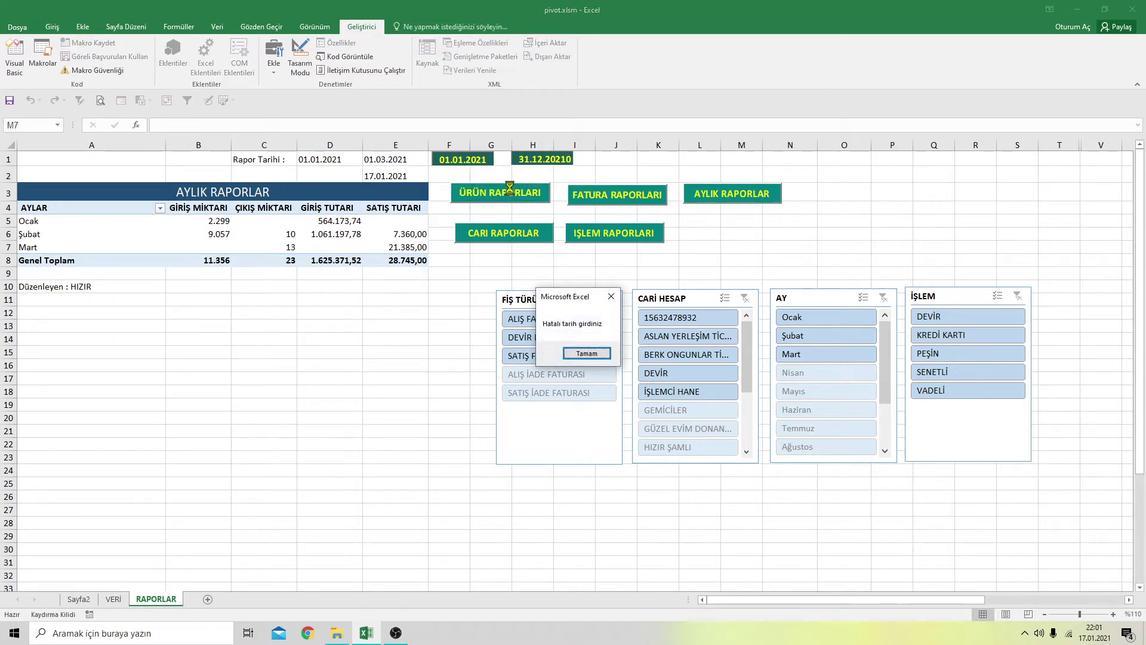
click(585, 354)
drag(519, 158, 620, 161)
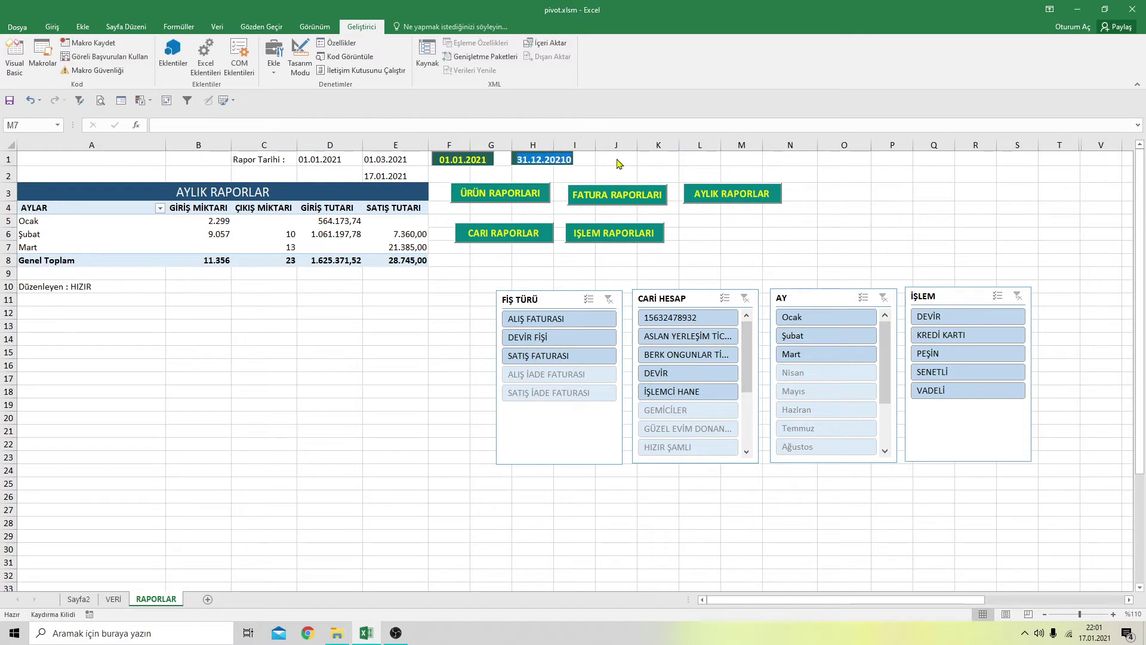
text(3)
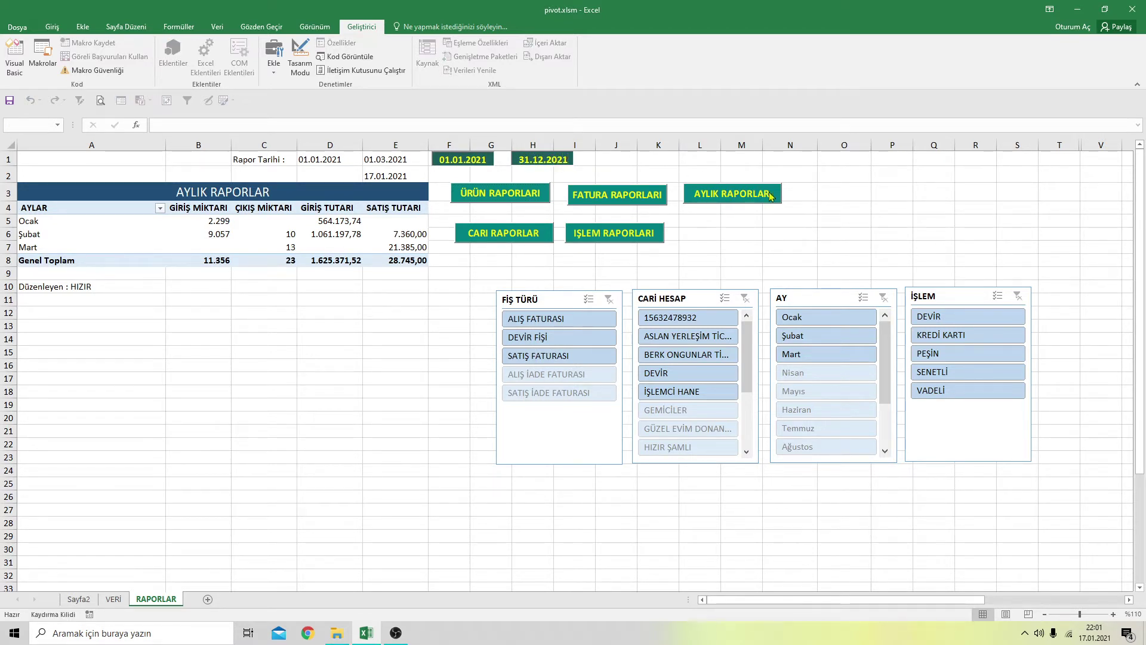
Regenerate the ÜRÜN, İŞLEM, AYLIK and CARİ HESAP reports for 01.01.2021–31.12.2021
click(773, 247)
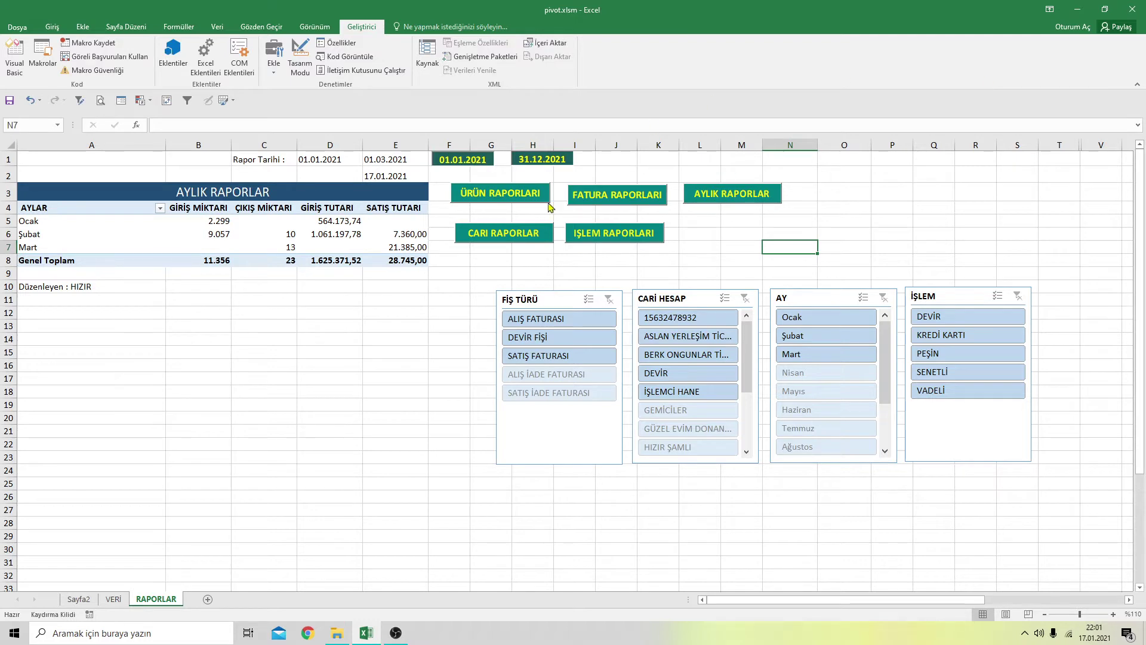
click(534, 198)
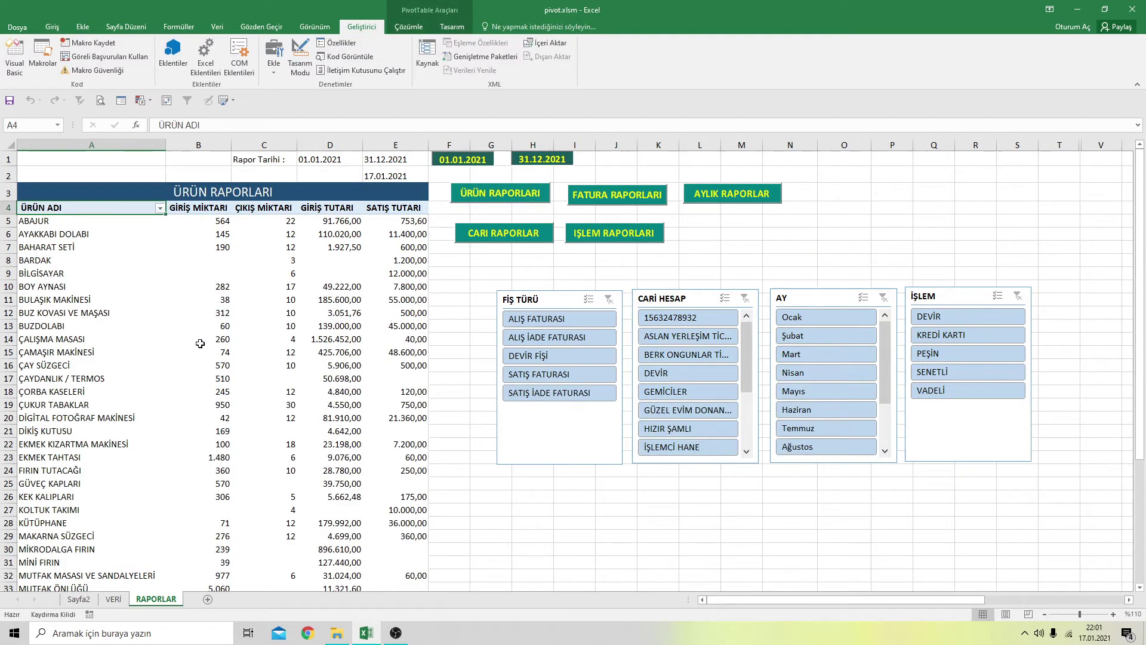
scroll(200, 352, down, 5)
scroll(200, 353, up, 5)
click(608, 237)
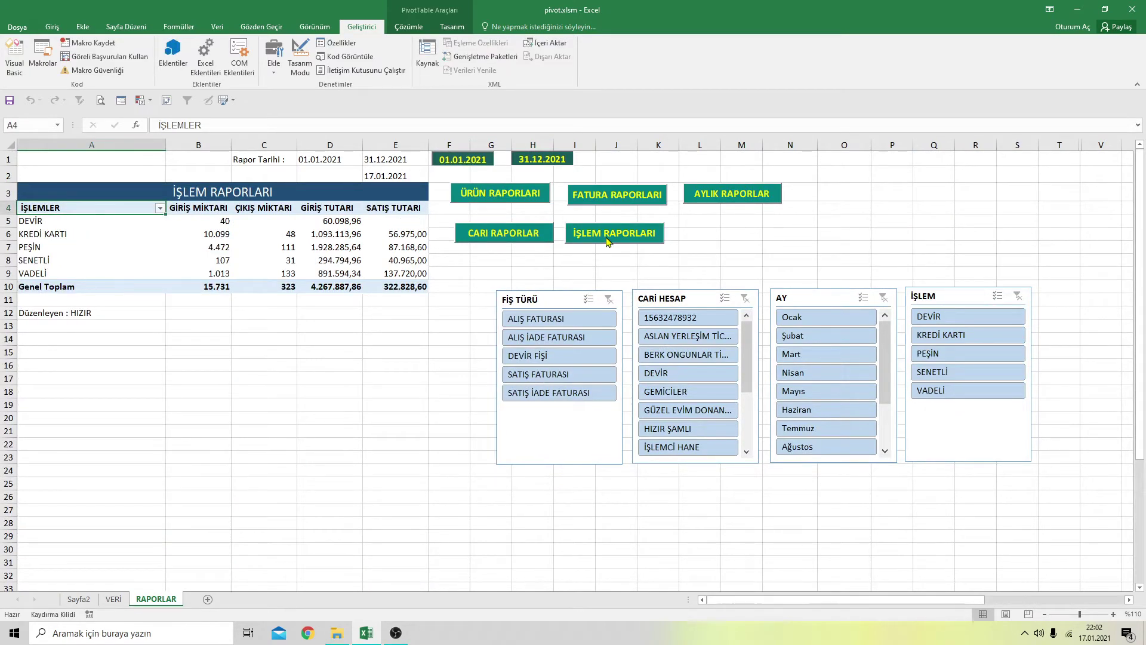
click(706, 195)
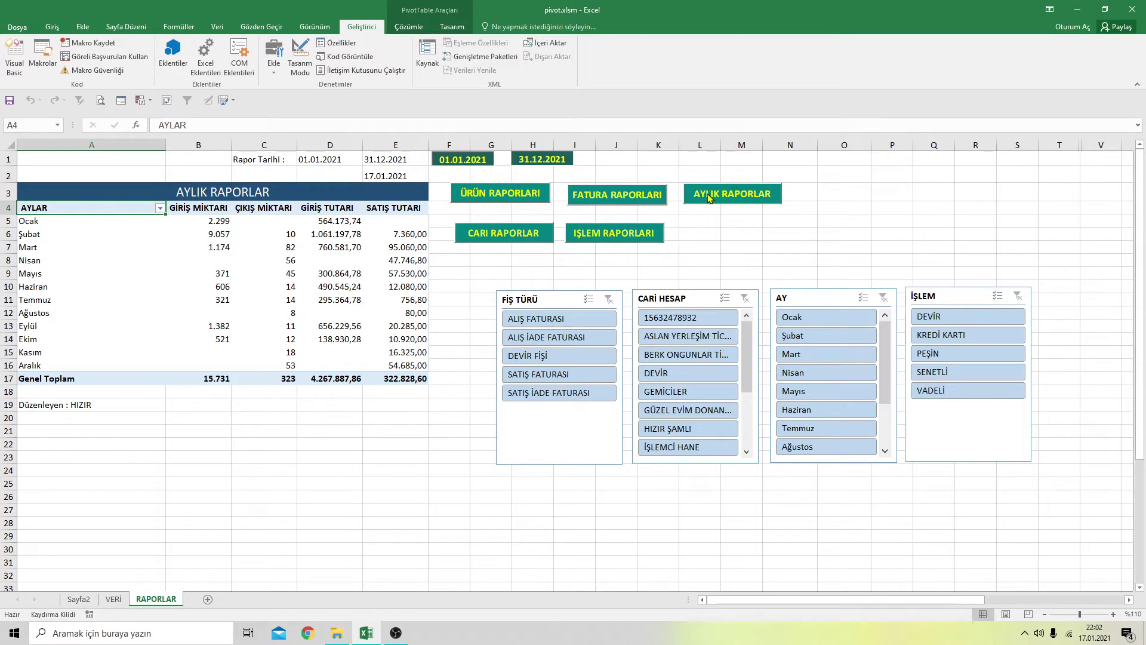
click(497, 272)
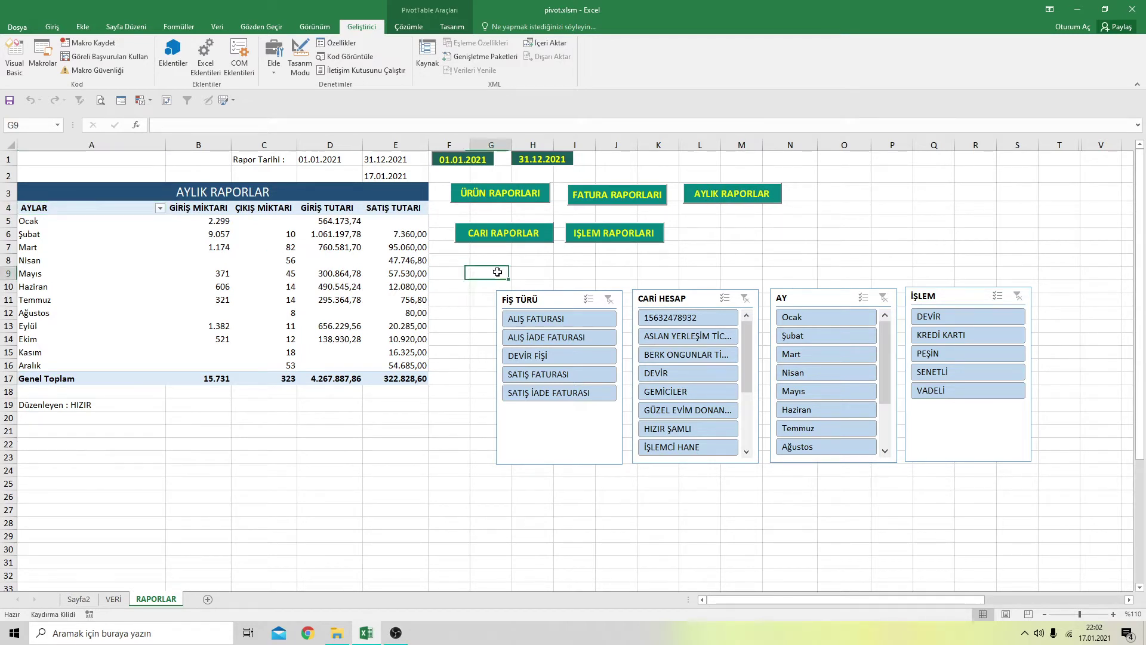
click(494, 236)
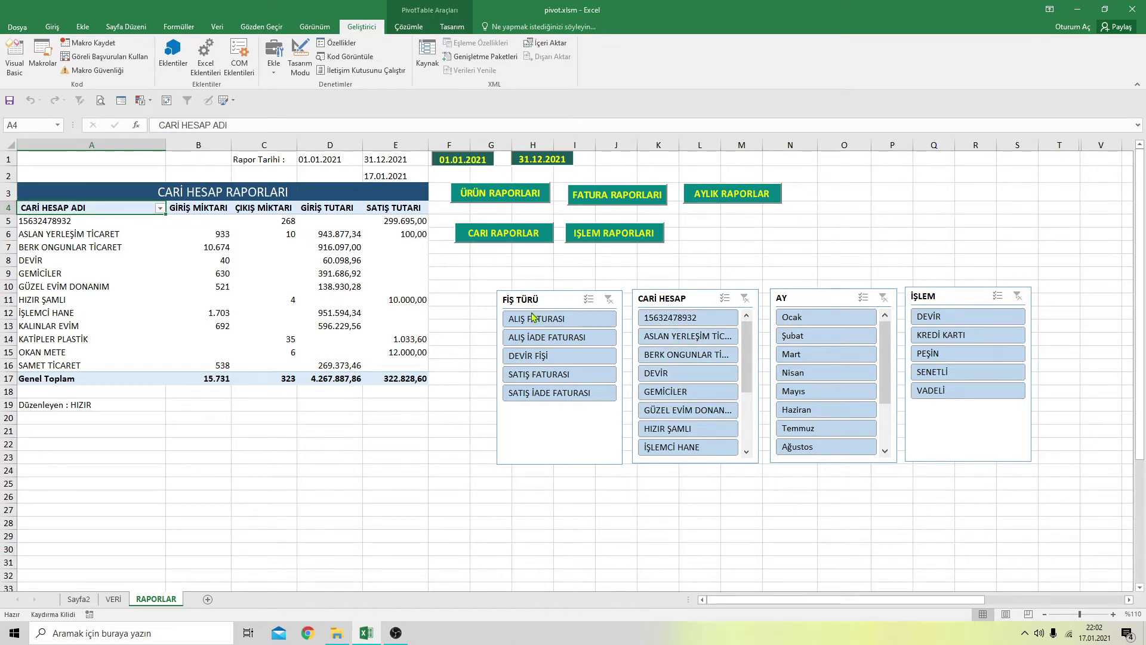
In Design Mode, copy the CARİ RAPORLAR button and paste a duplicate
click(491, 259)
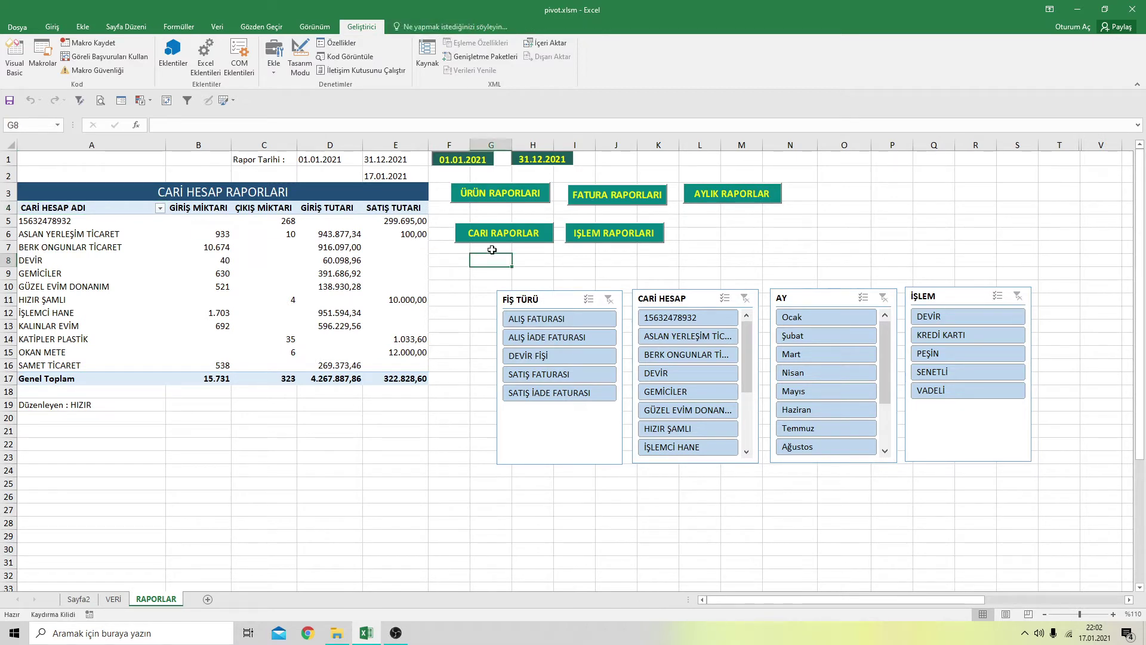
click(300, 57)
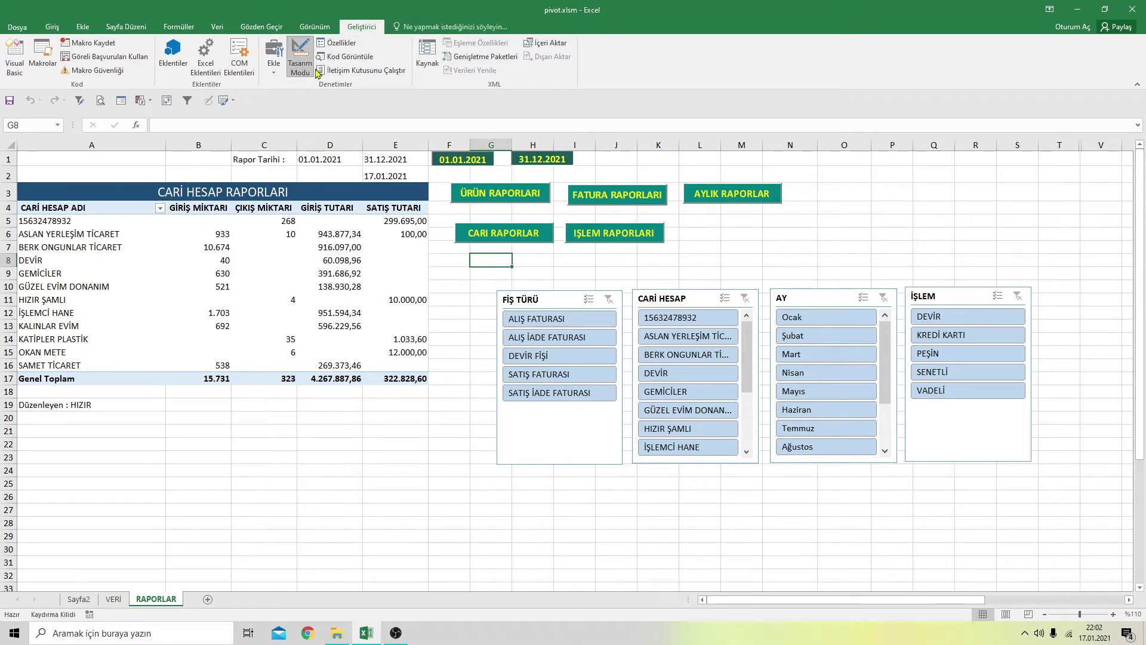
click(493, 235)
right_click(493, 235)
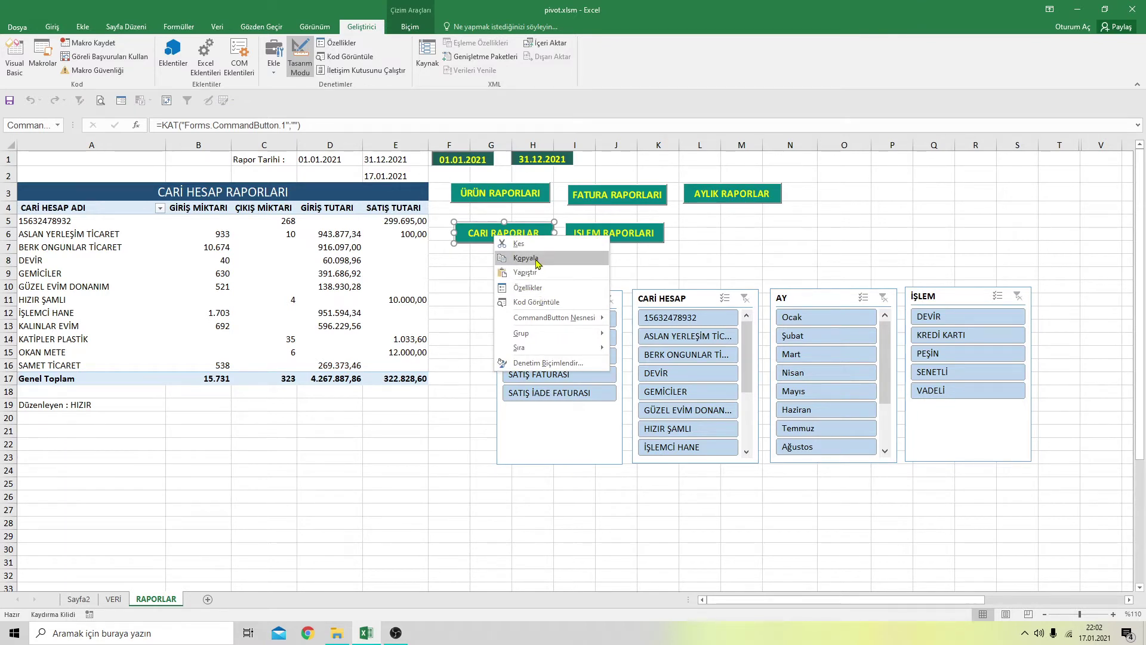
key(Escape)
right_click(659, 247)
click(683, 303)
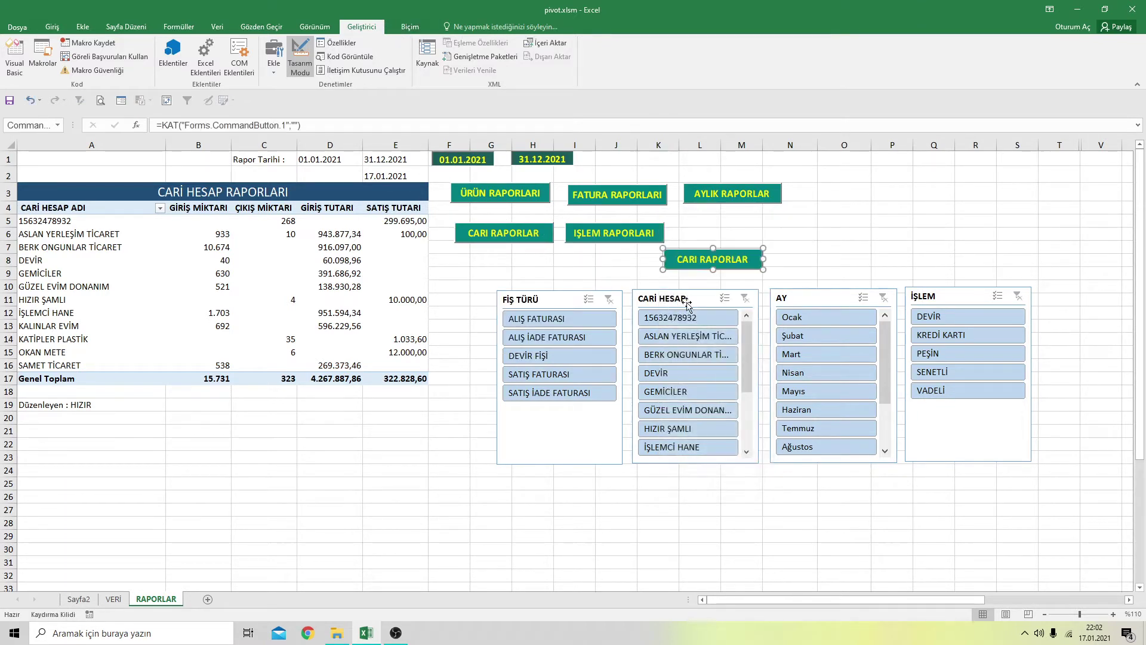
Set the pasted button's Caption property to ÜRÜN/AY RAPORLAR
right_click(738, 257)
click(772, 308)
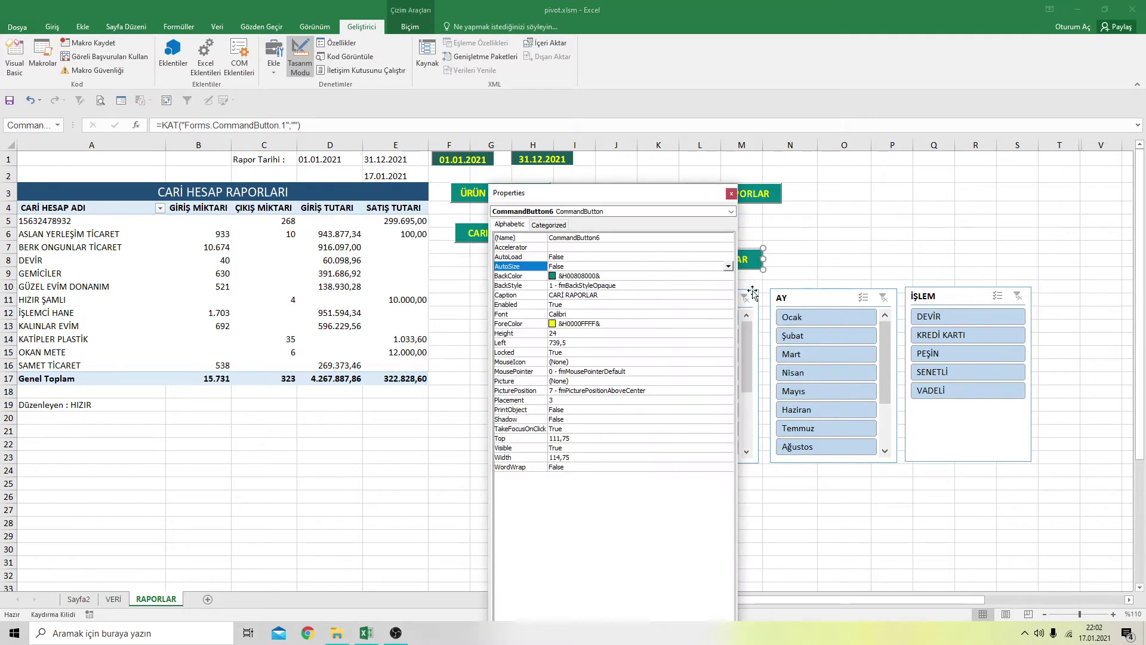
click(616, 294)
drag(616, 294, 521, 294)
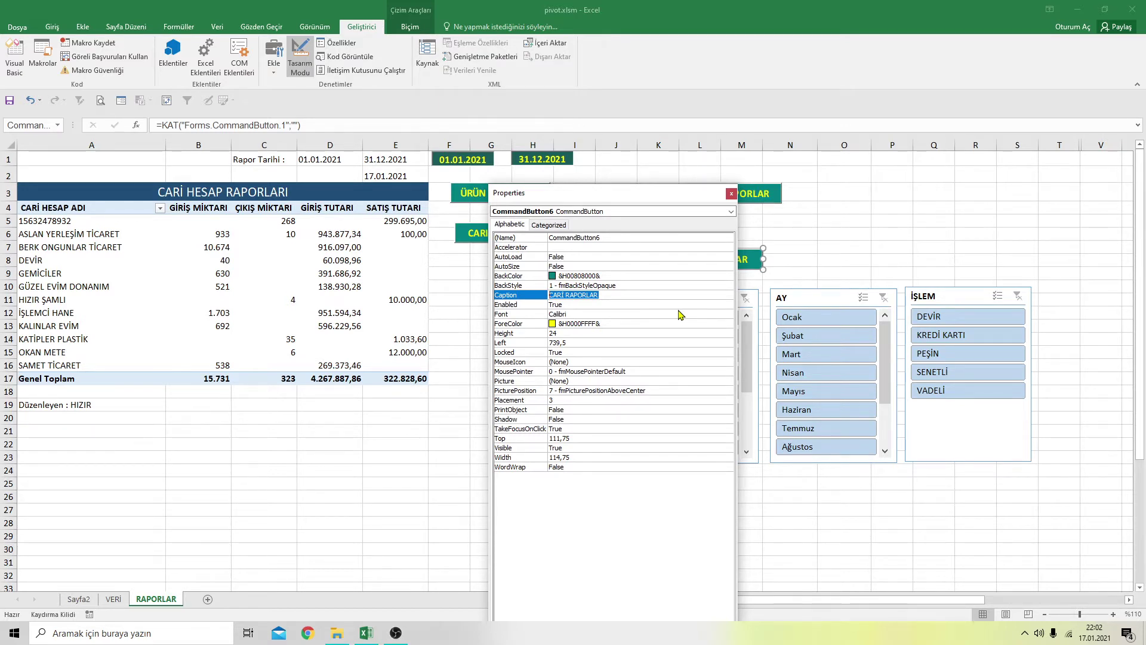
text(ÜR)
key(BackSpace)
text(PORL)
text(AR)
click(668, 306)
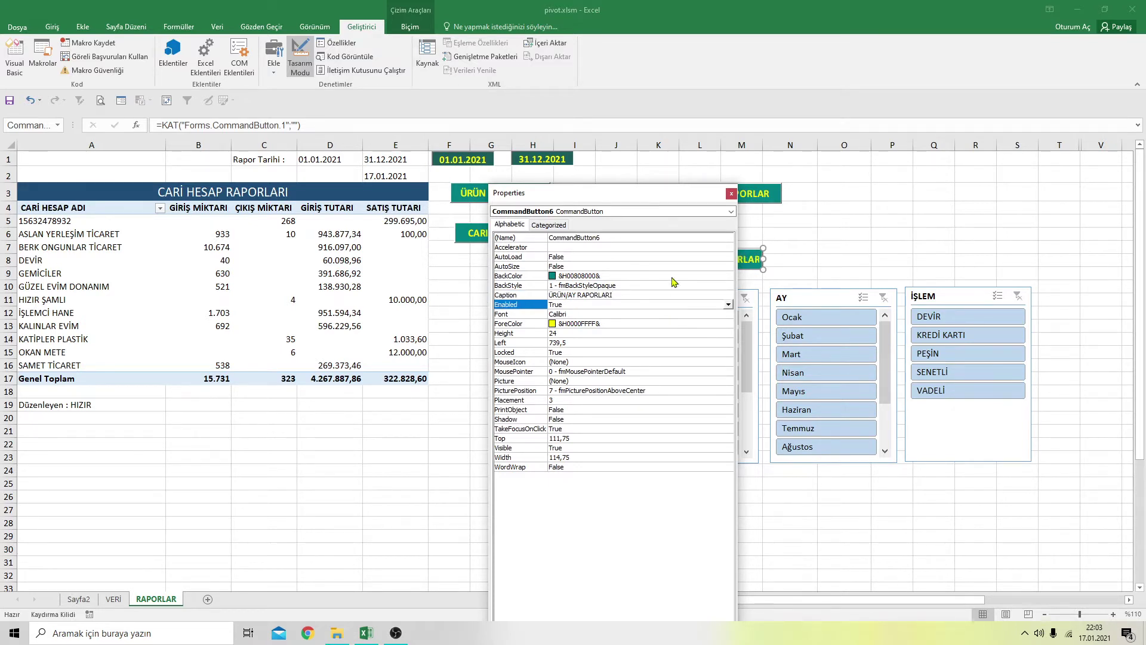
click(730, 194)
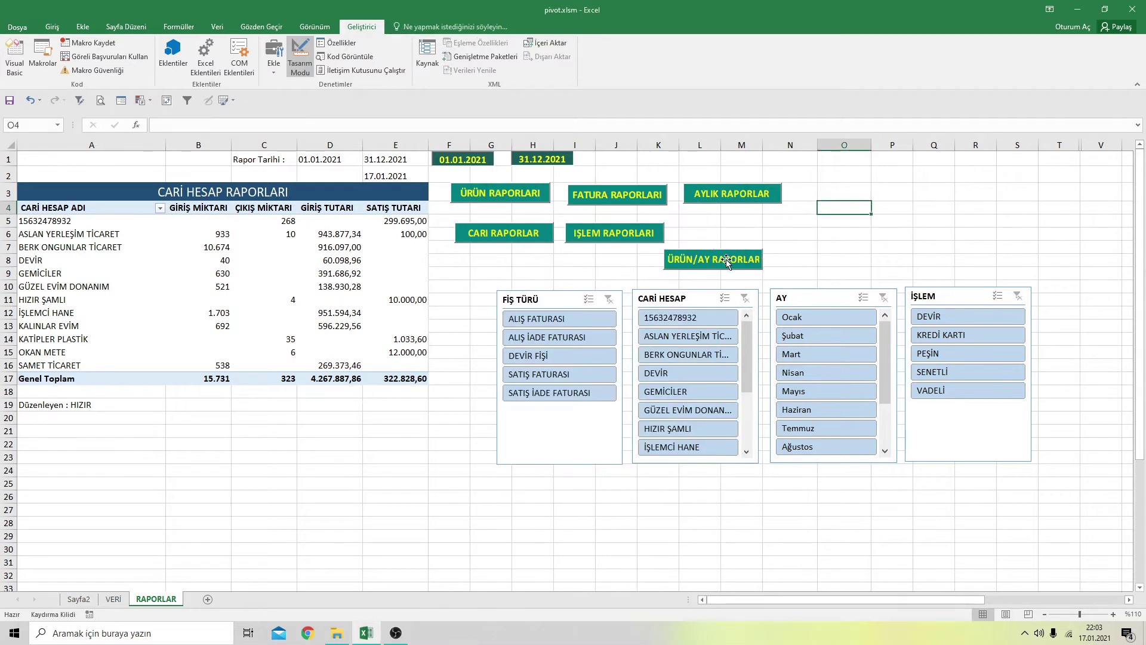
Position the ÜRÜN/AY button beside the others and copy the CARİ RAPORLAR macro code
drag(726, 259, 755, 246)
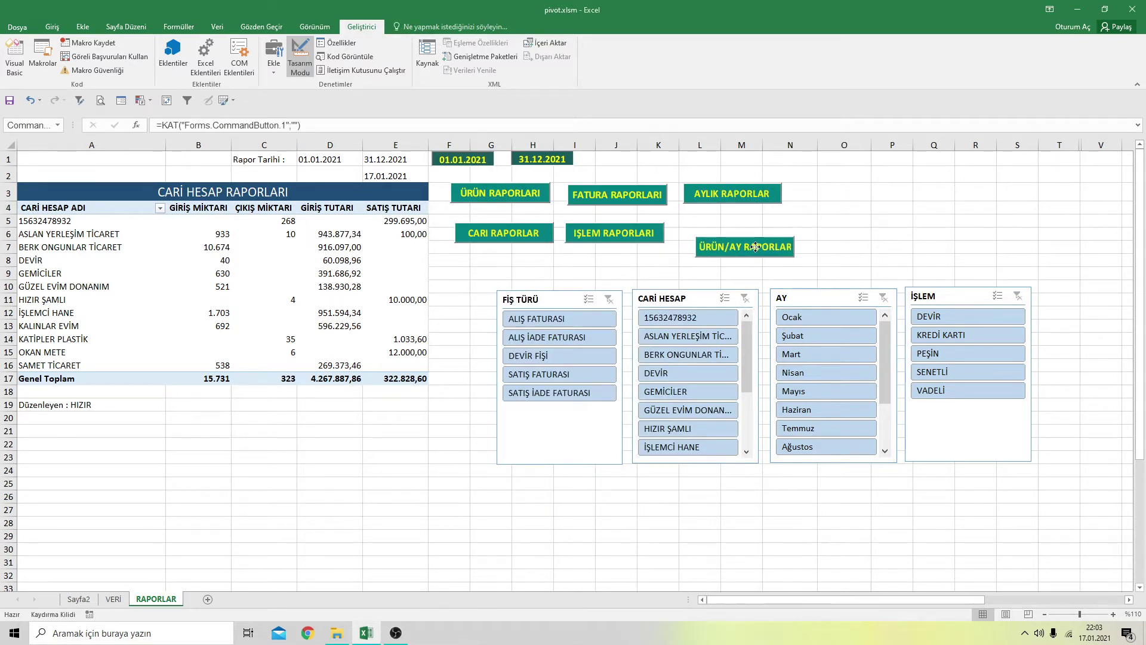
click(836, 220)
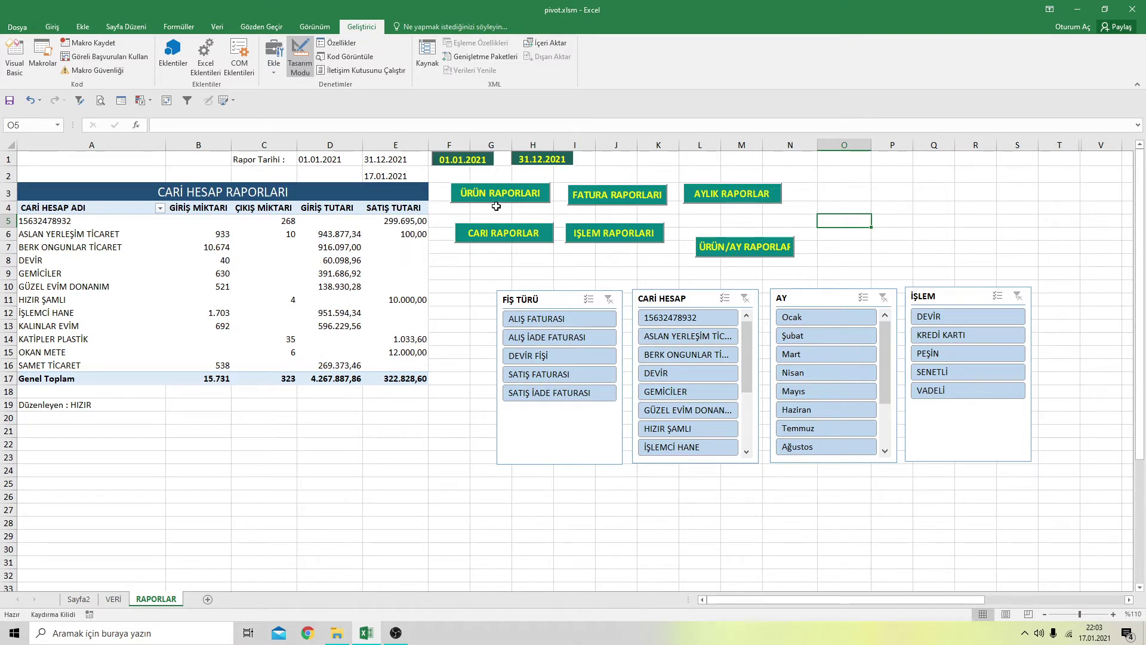
click(494, 235)
double_click(495, 235)
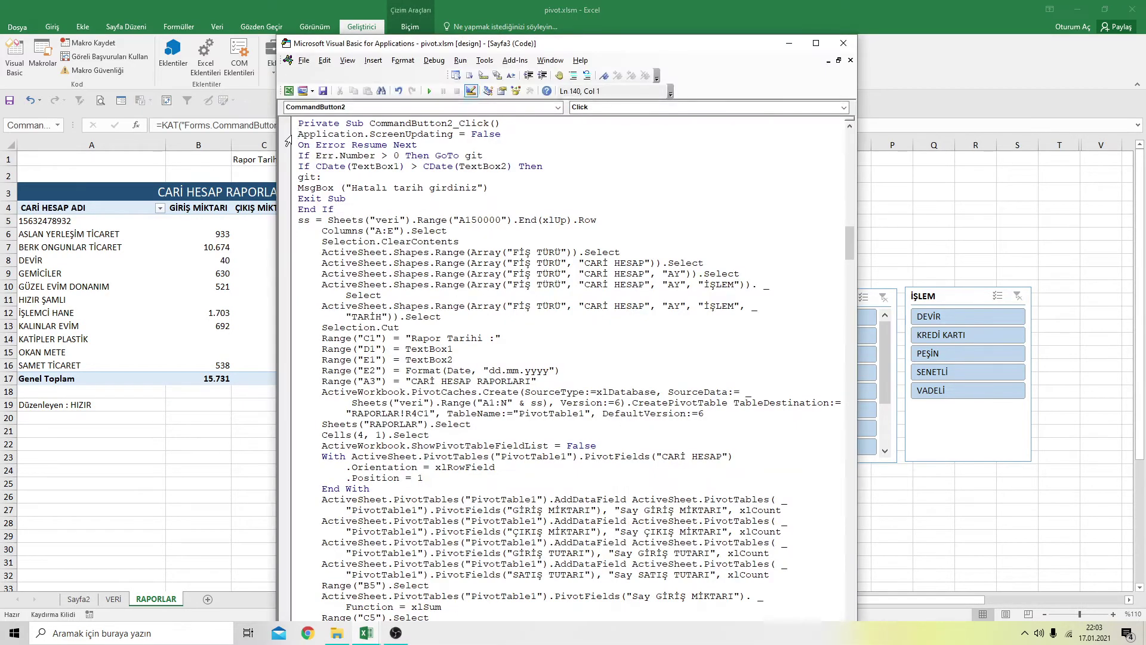
mouse_move(298, 137)
mouse_down()
mouse_move(722, 638)
mouse_move(763, 639)
mouse_move(773, 597)
mouse_up()
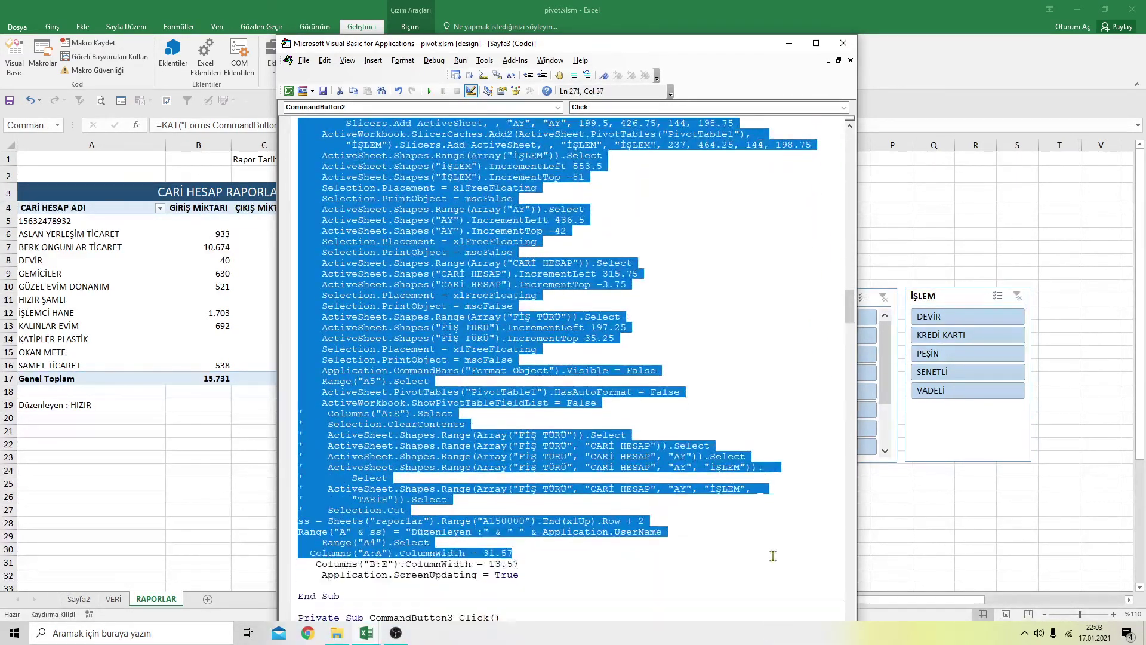
right_click(488, 166)
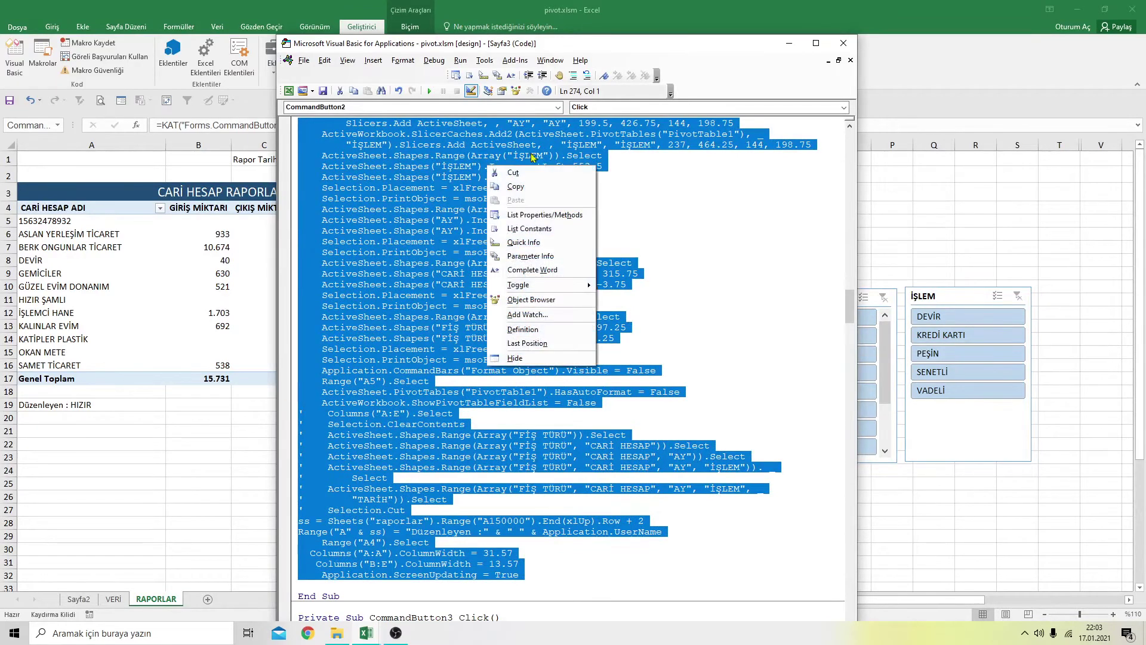
click(525, 189)
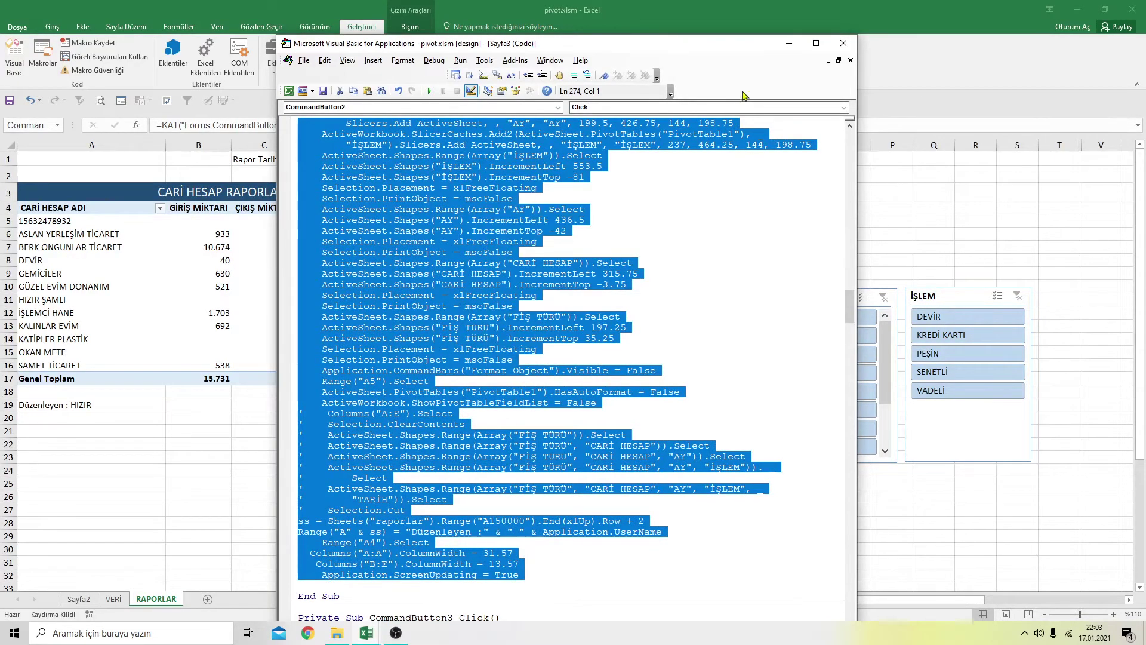
Paste the copied report code into the ÜRÜN/AY button's CommandButton6_Click procedure
click(843, 45)
double_click(742, 248)
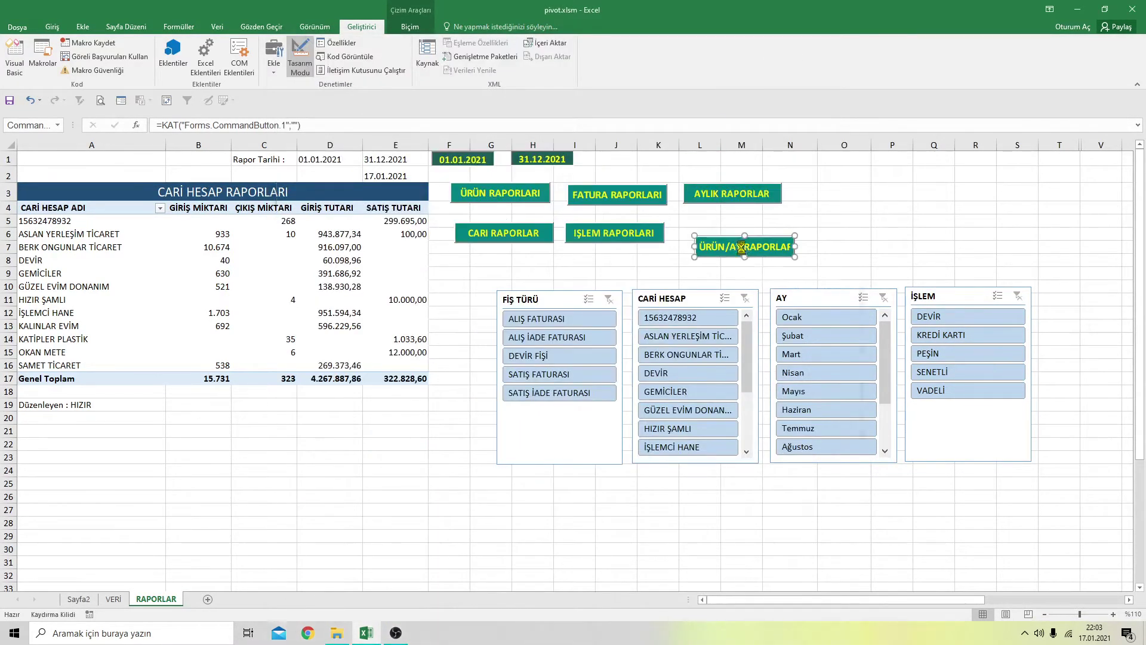
right_click(320, 221)
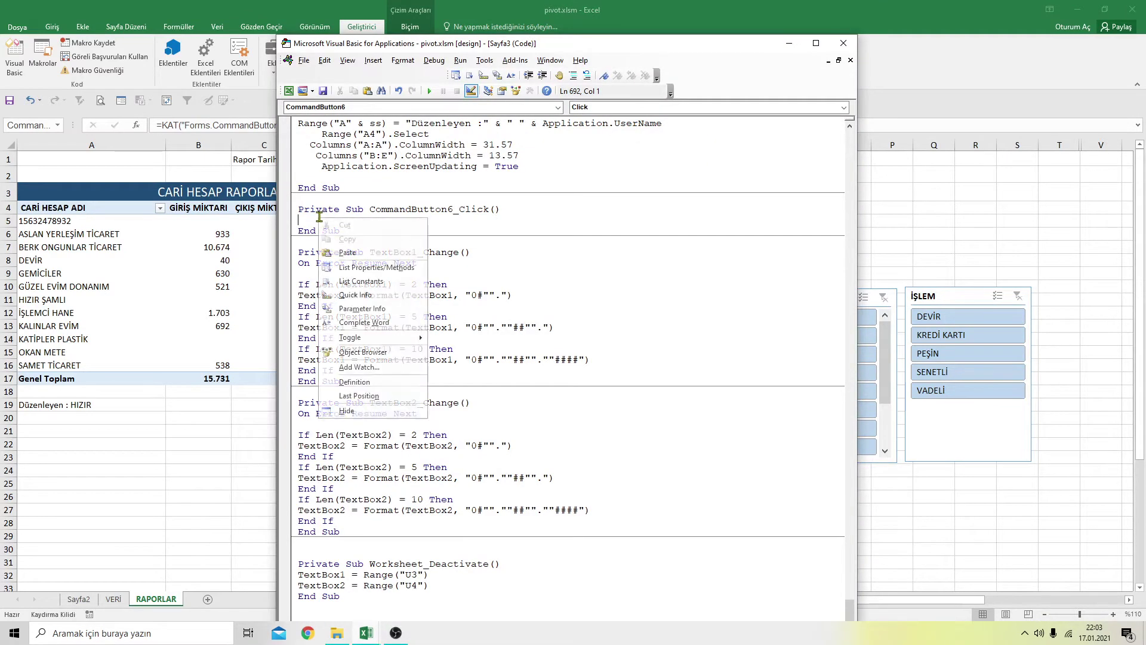
click(348, 254)
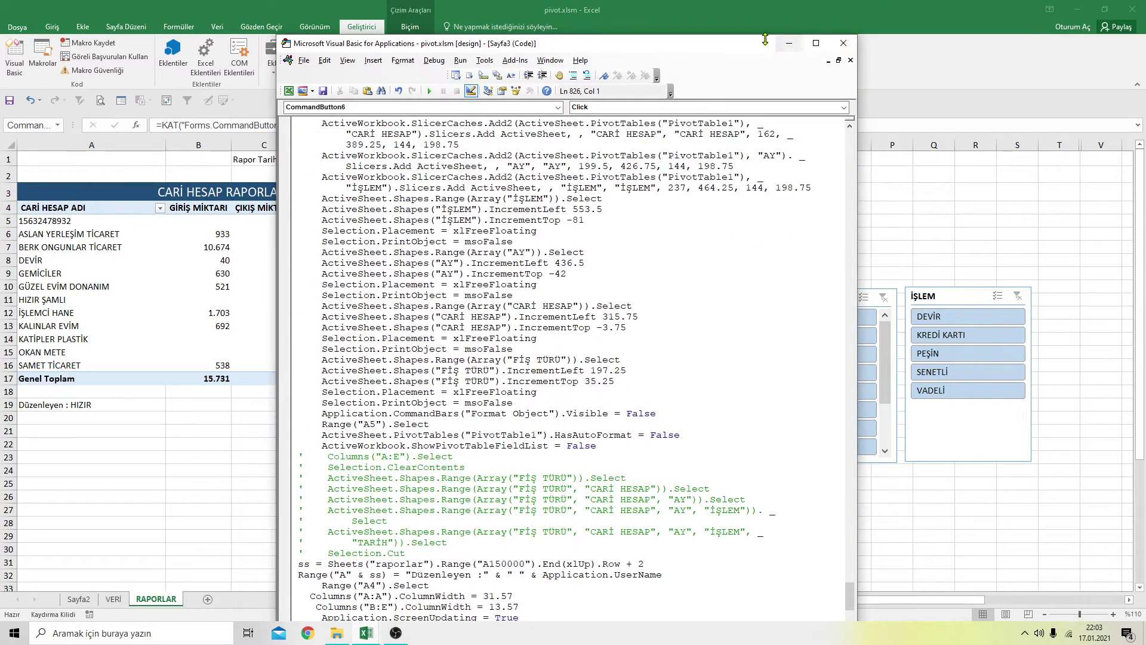
scroll(572, 385, down, 3)
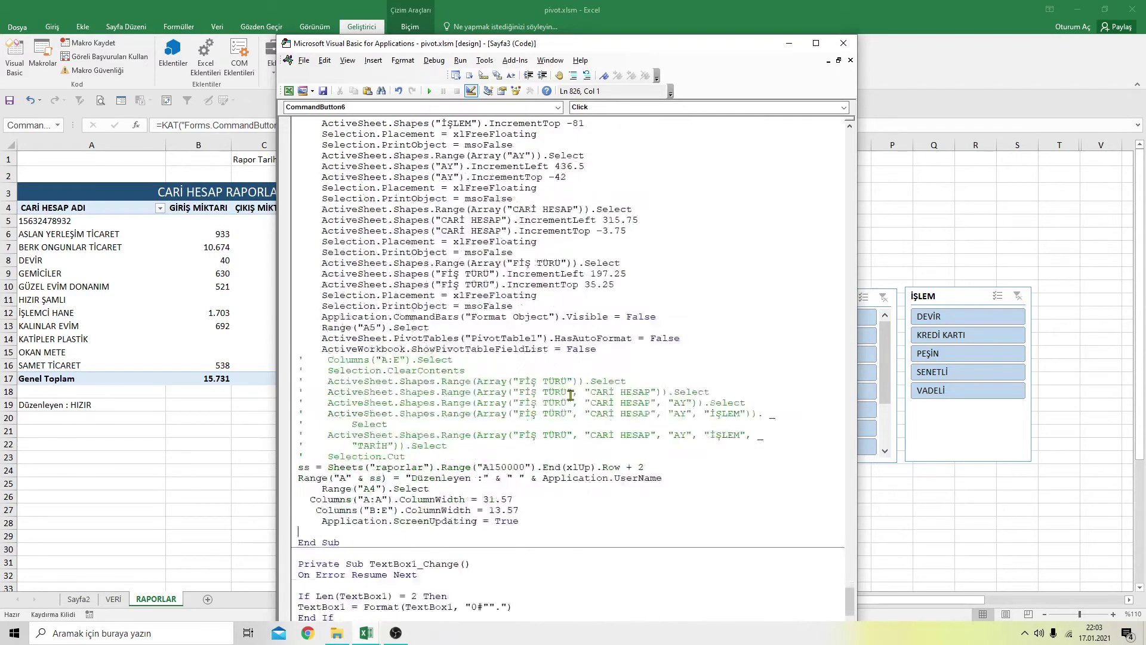
scroll(572, 385, up, 4)
scroll(570, 395, up, 3)
scroll(571, 396, up, 2)
scroll(571, 395, up, 2)
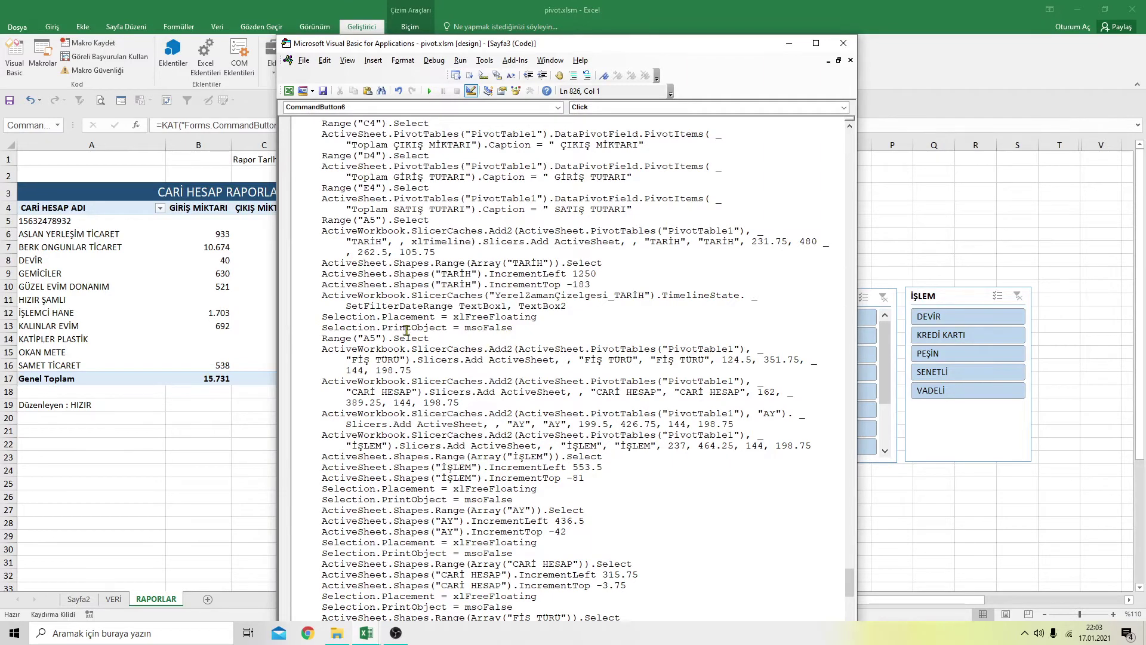
Show the CARİ HESAP pivot's field list via Çözümle > Alan Listesi, then return to VBA
click(41, 221)
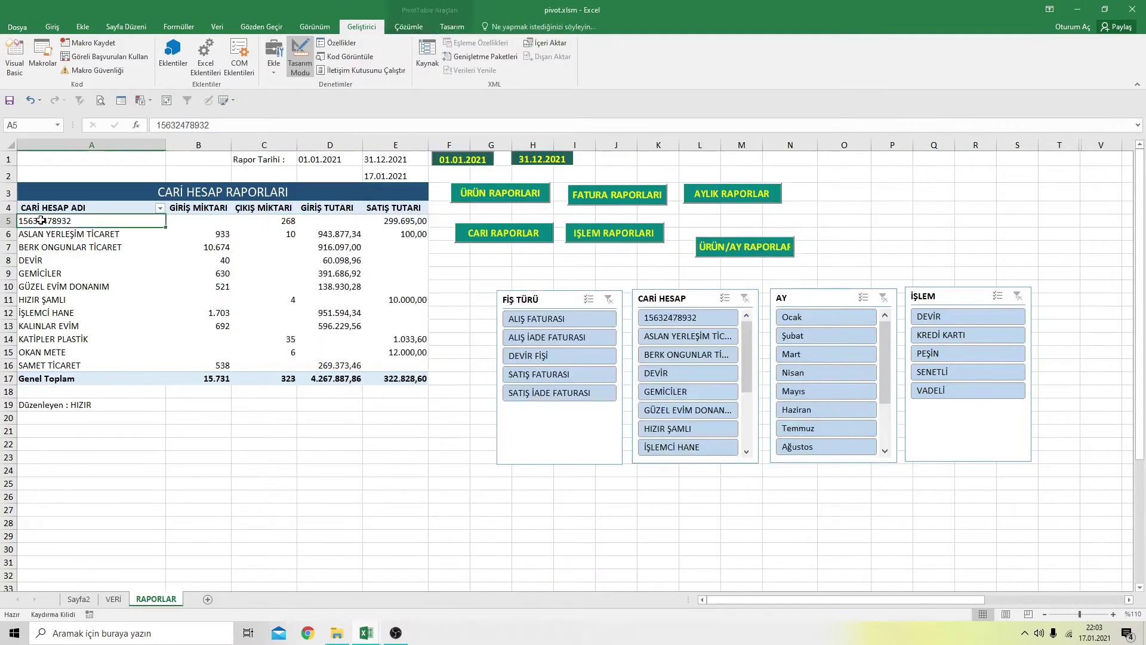
click(415, 30)
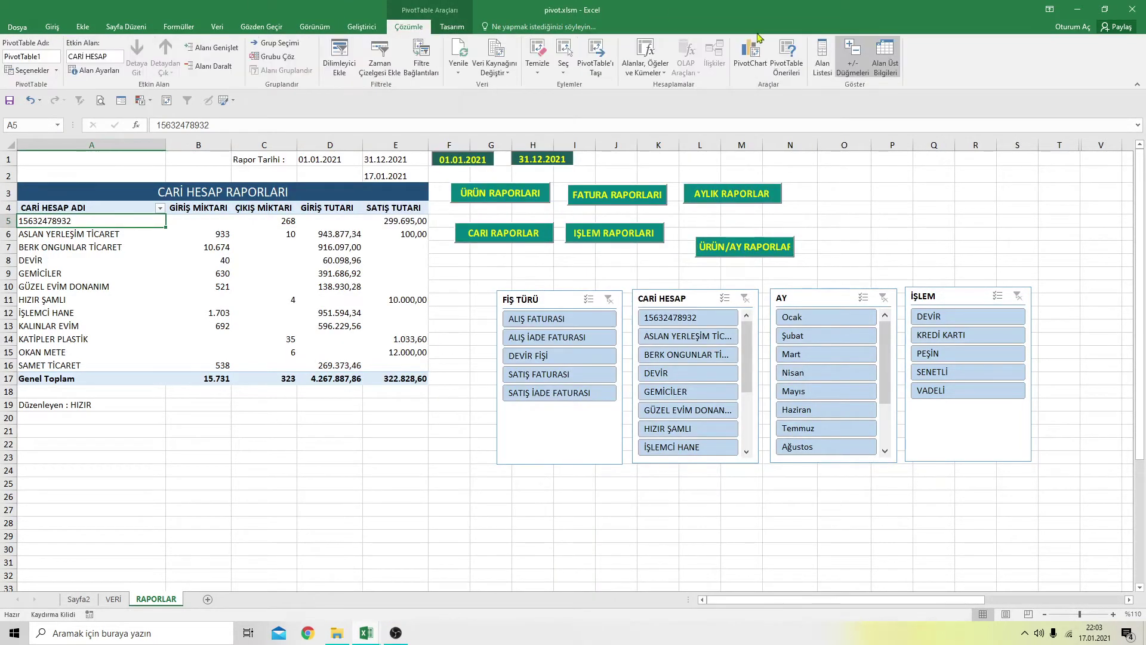
click(822, 55)
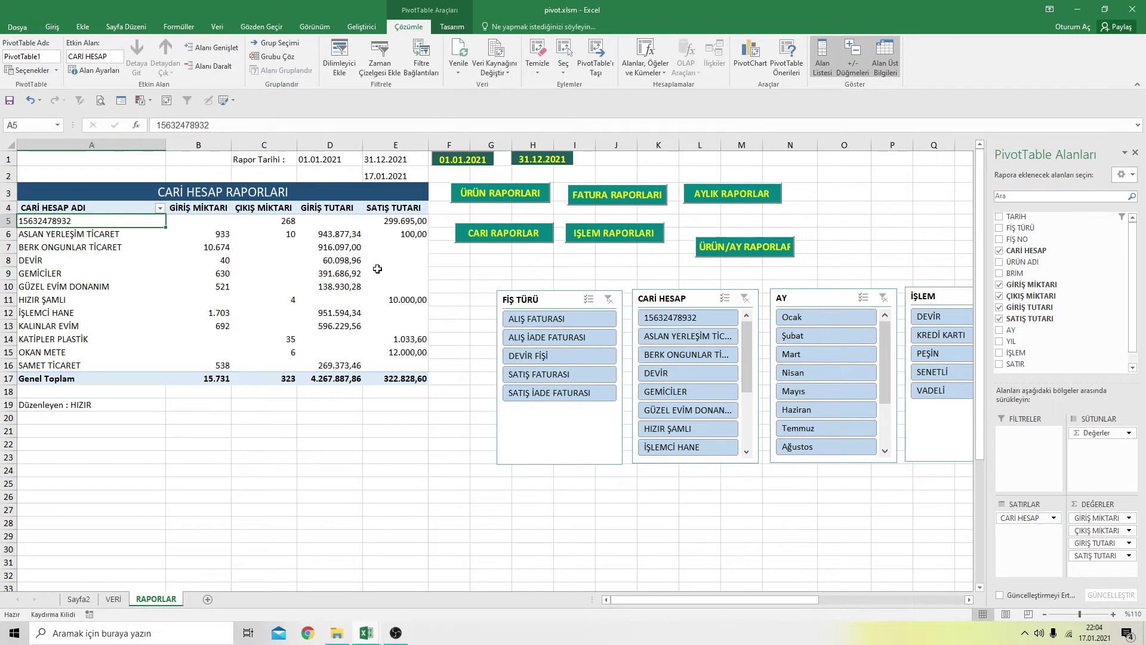
mouse_move(366, 633)
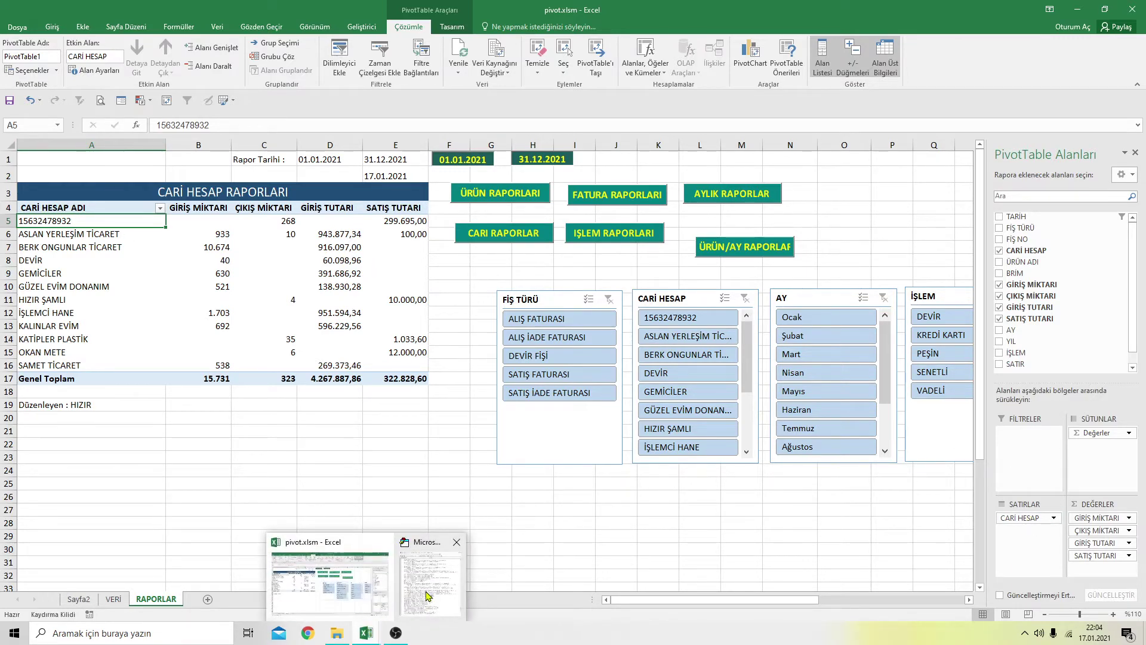
click(427, 595)
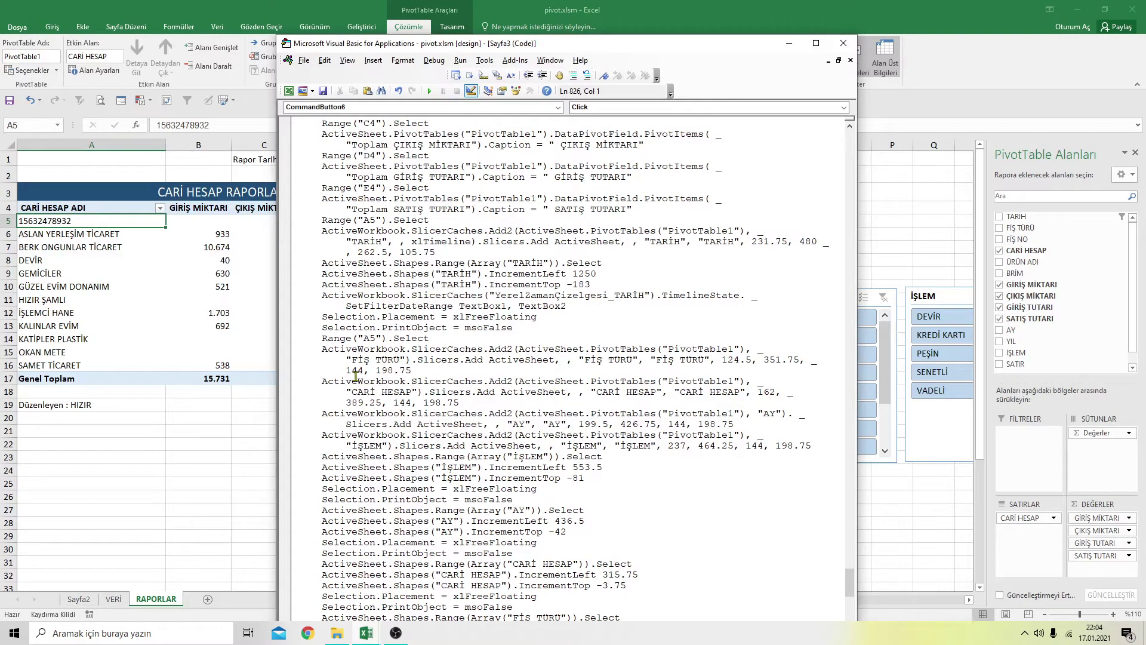
Duplicate the CARİ HESAP row-field With…End With block directly below itself
scroll(418, 293, up, 2)
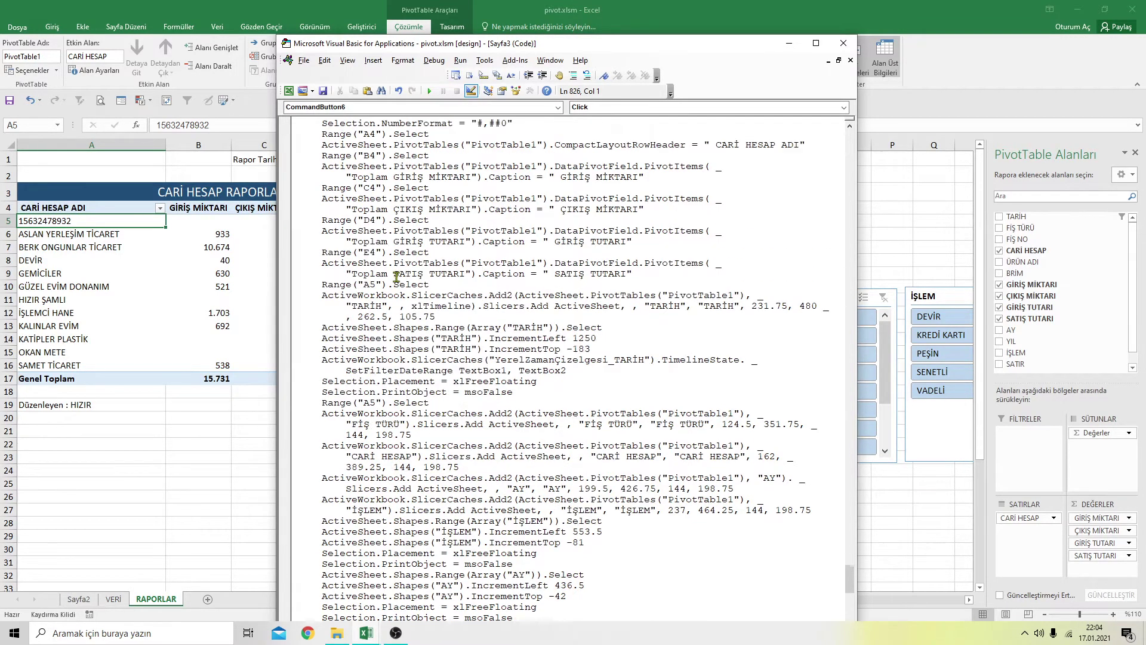
scroll(409, 285, up, 2)
scroll(396, 276, up, 4)
scroll(396, 277, up, 3)
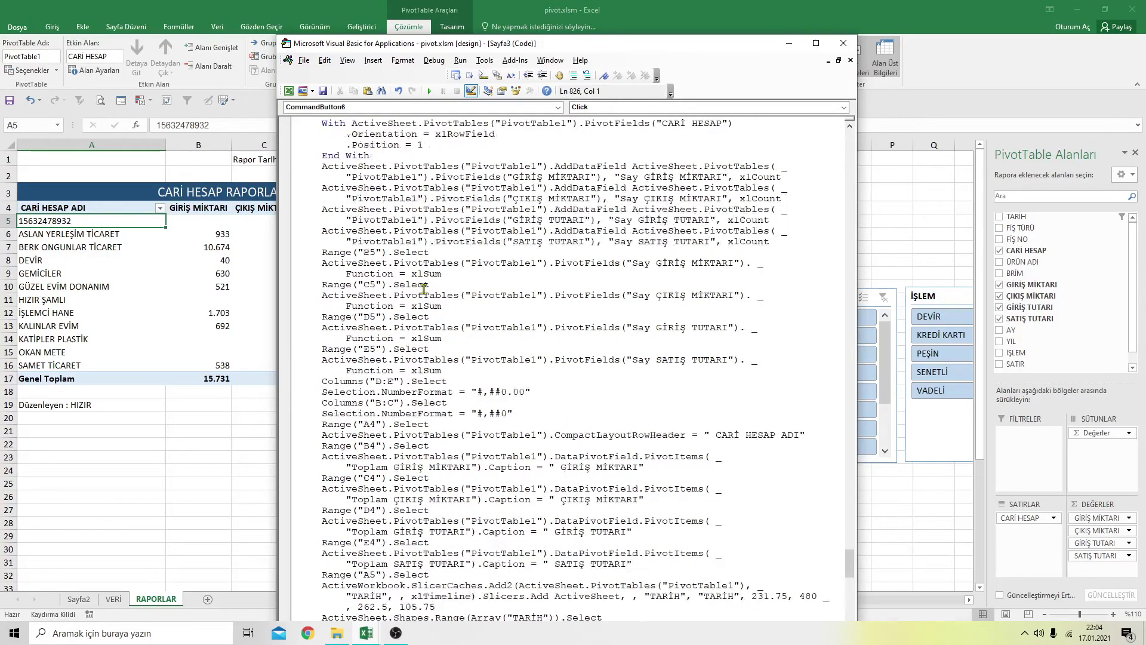
scroll(418, 287, up, 6)
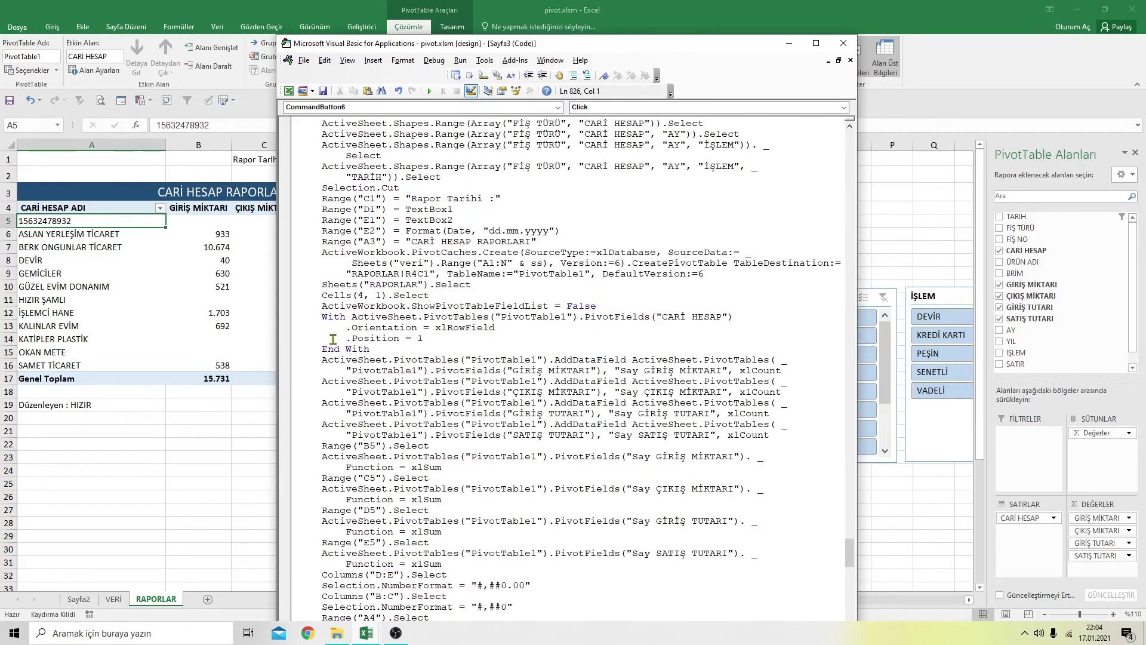
drag(323, 318, 453, 349)
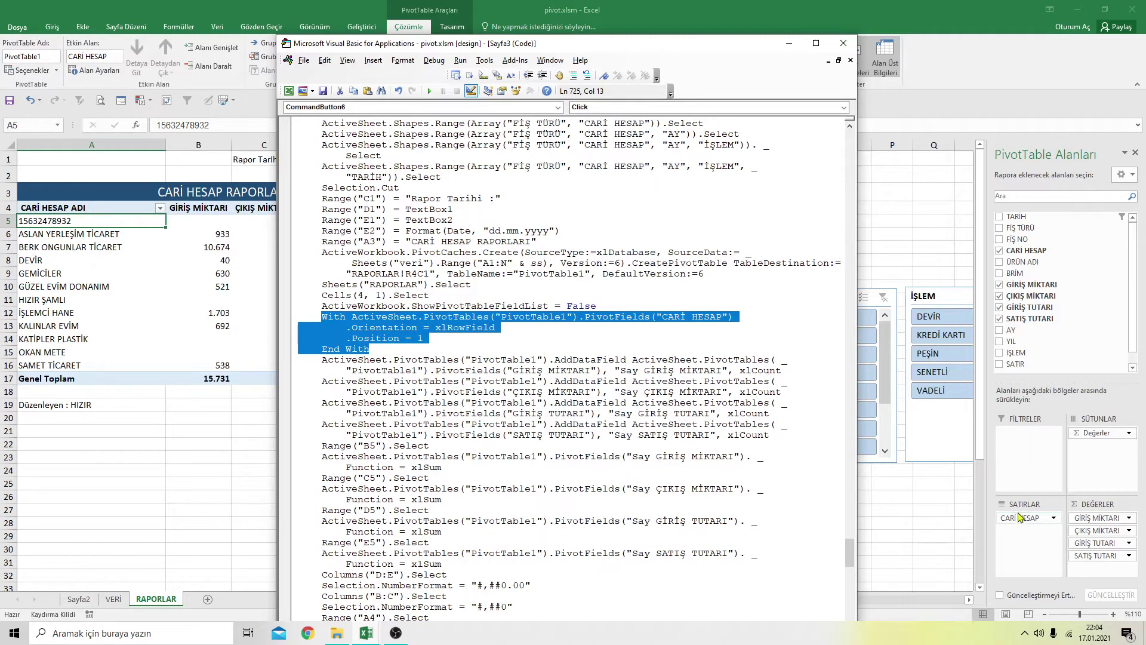
click(476, 344)
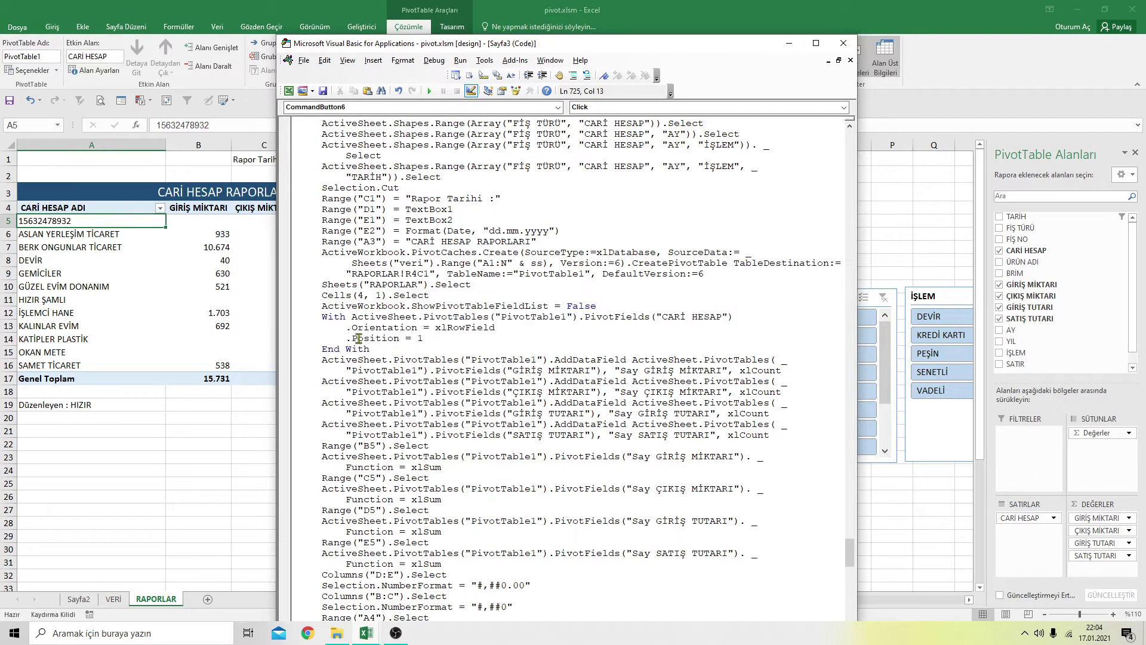
drag(323, 320, 396, 345)
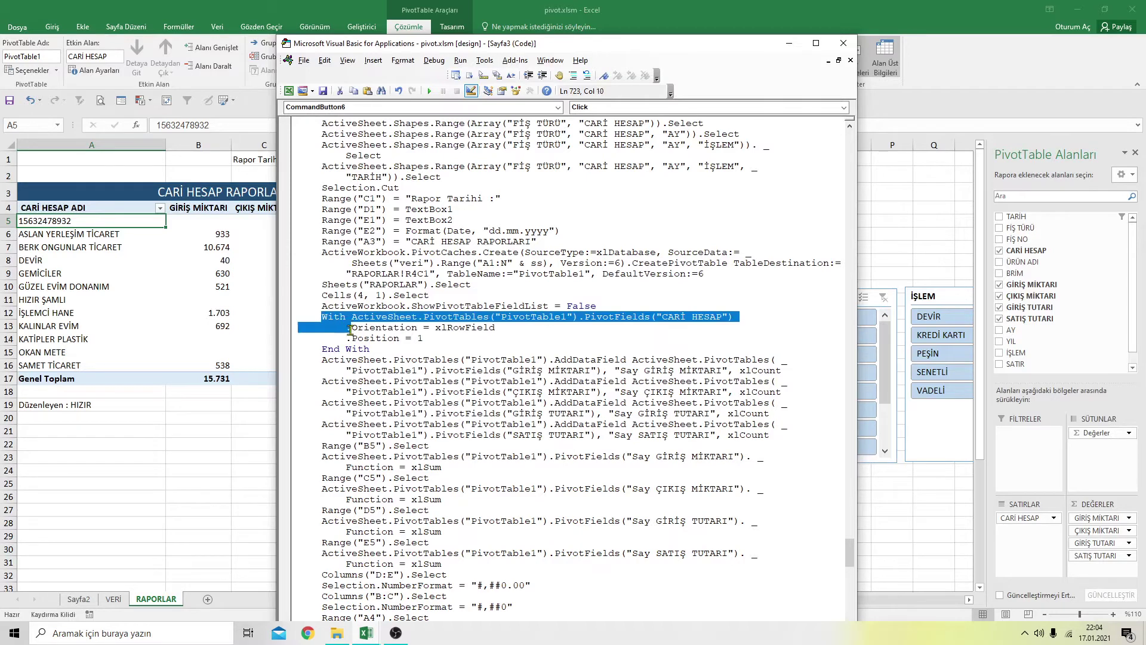
right_click(385, 331)
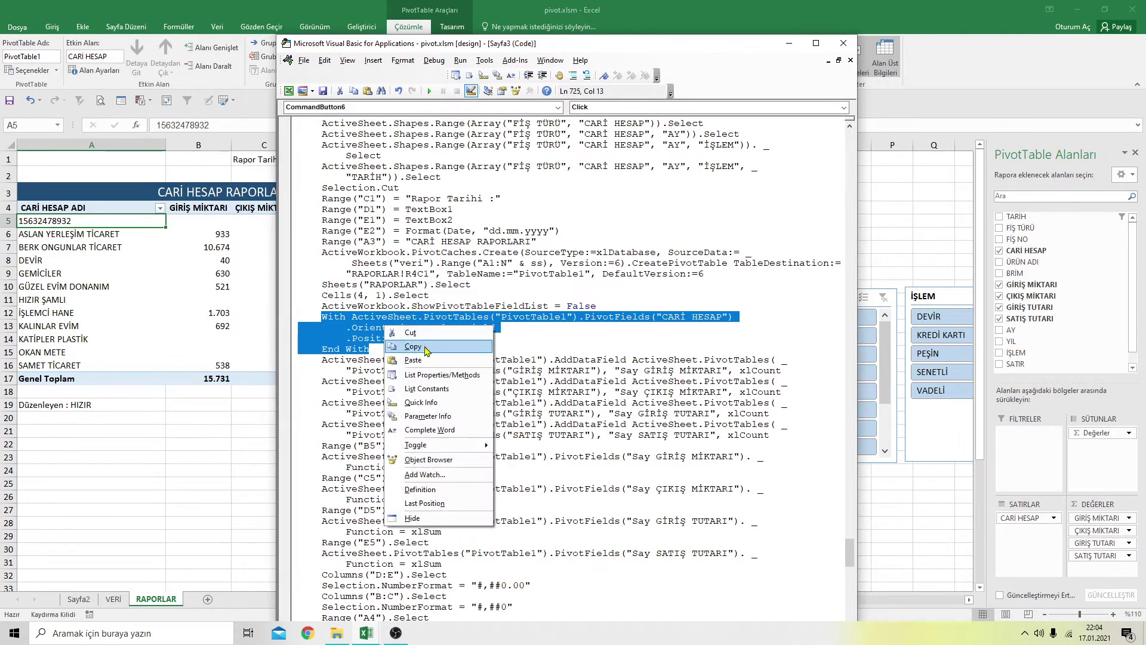
click(388, 346)
click(375, 350)
key(Return)
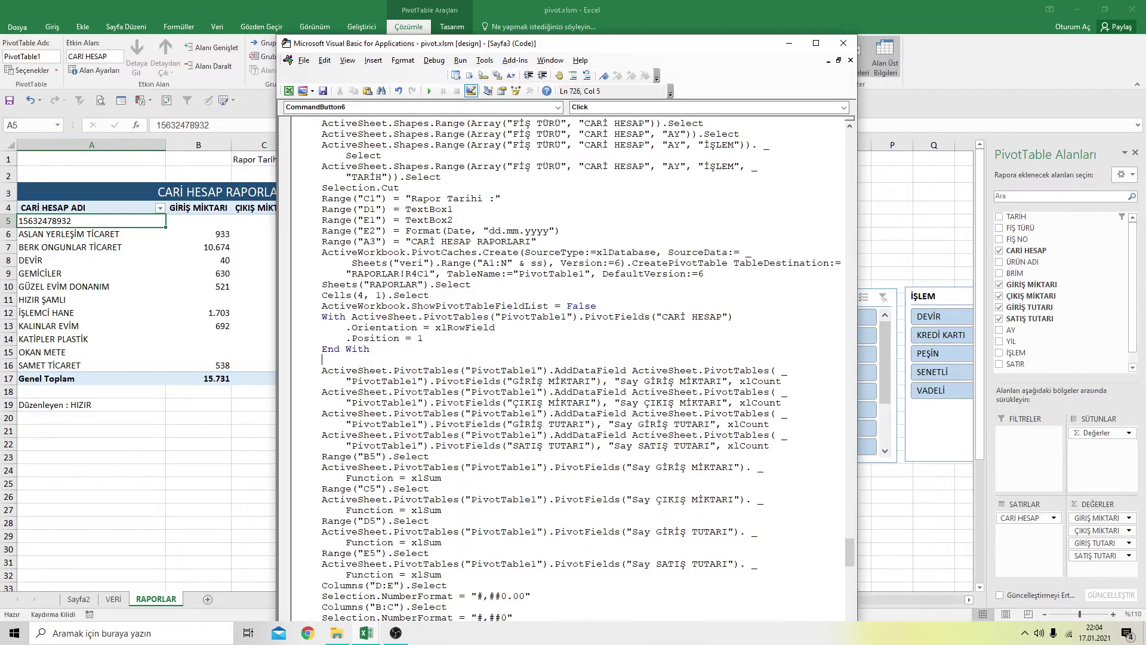
key(ctrl+v)
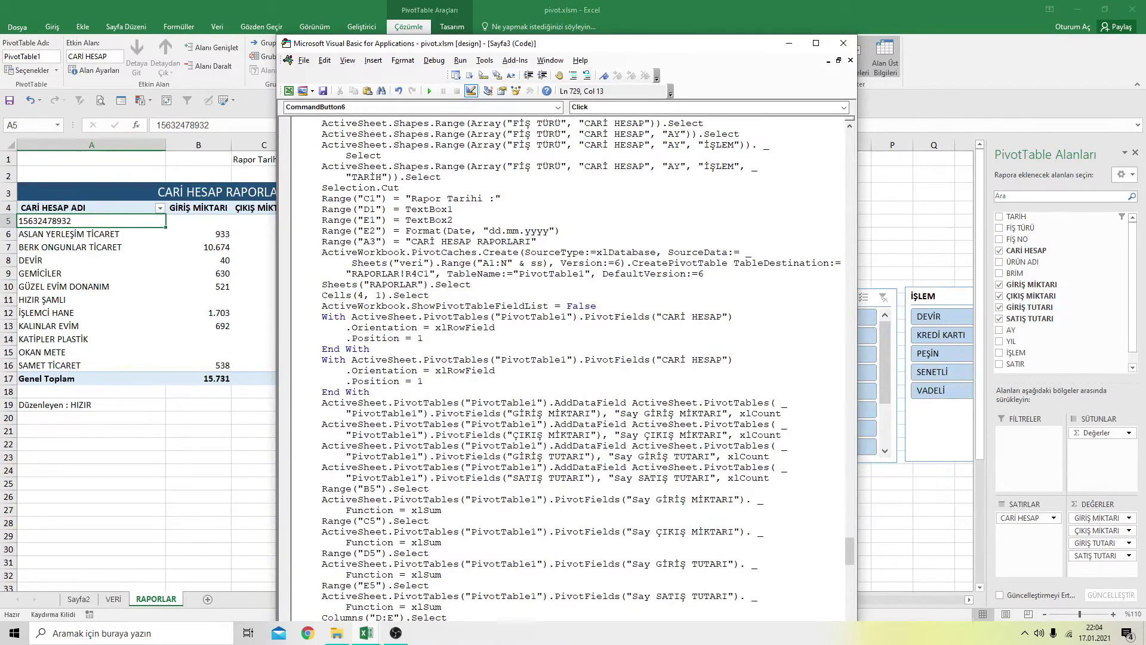
Set the first block to ÜRÜN ADI at position 1 and the second to AY at position 2
key(BackSpace)
click(719, 316)
key(BackSpace)
key(BackSpace)
key(BackSpace)
key(BackSpace)
text(ÜRÜN )
text(ADI)
key(Down)
key(Down)
drag(721, 357, 663, 360)
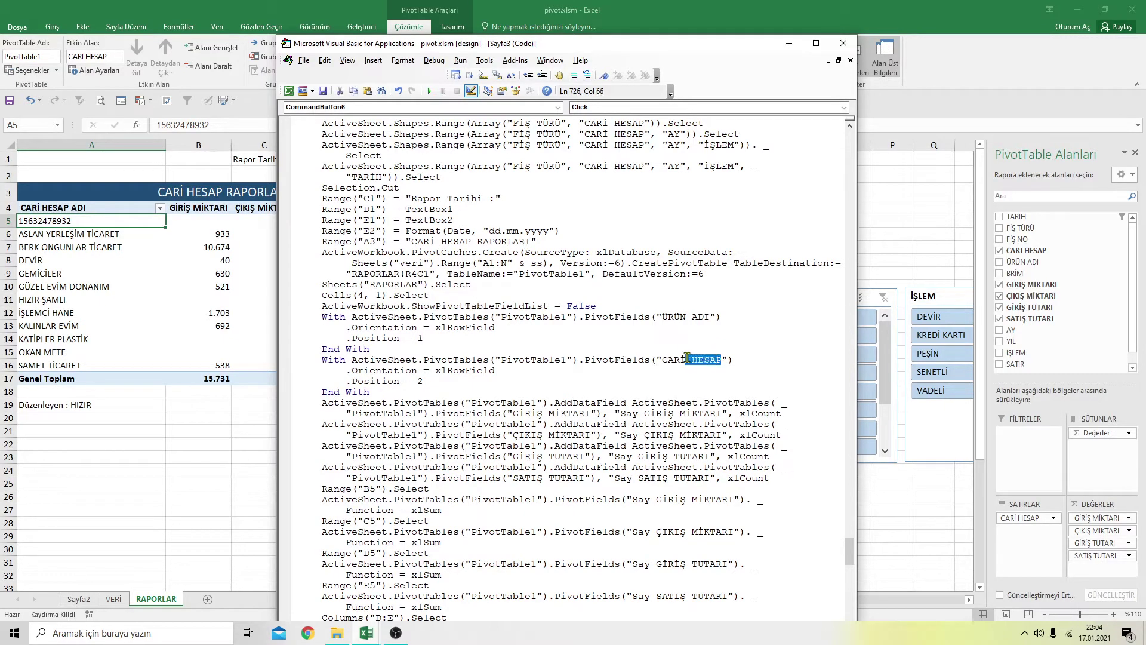
text(A)
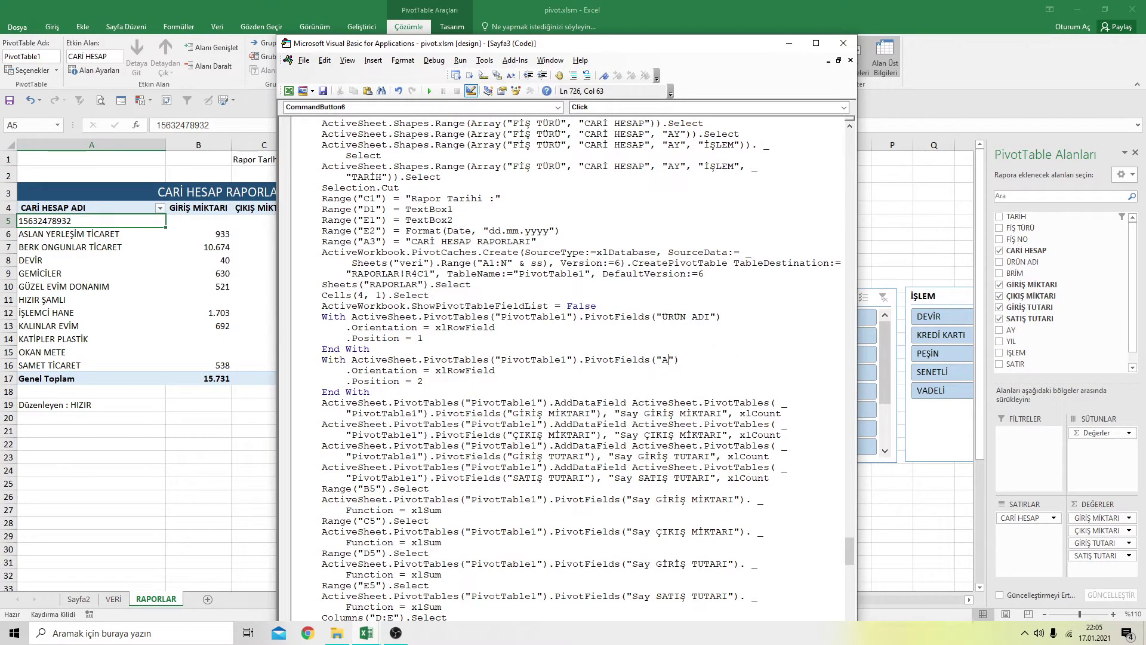
text(Y)
click(674, 389)
Replace CARİ HESAP with ÜRÜN/AY in the Range("A3") title and compact row header, then close the editor
drag(471, 242, 414, 241)
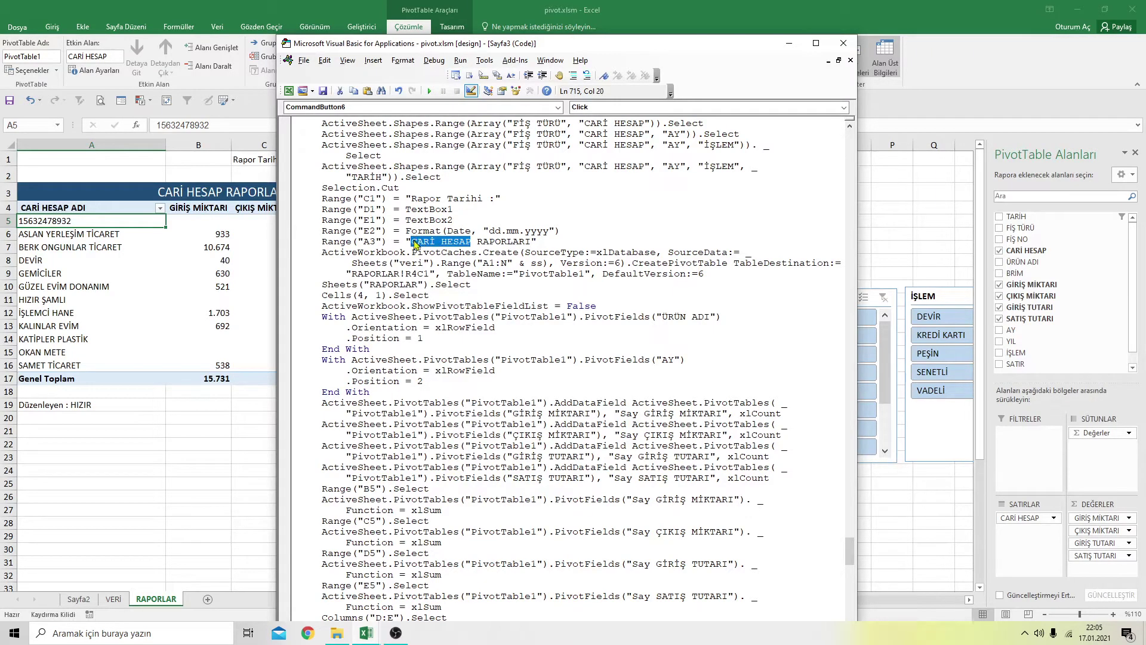
text(ÜRÜ)
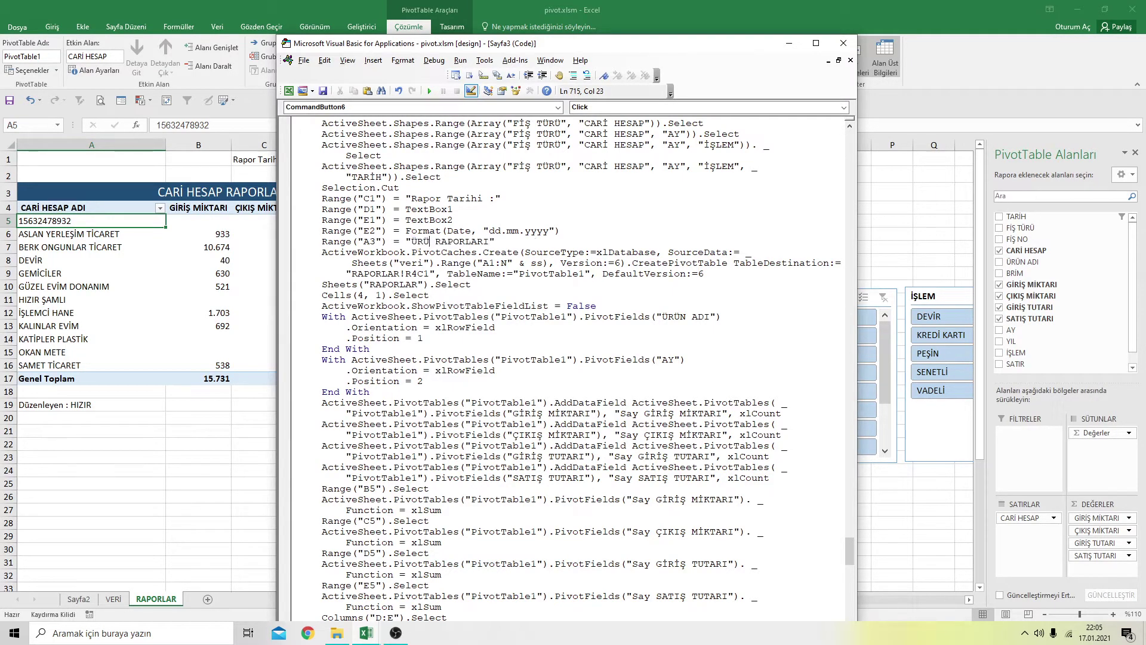
text(N/)
text(AY)
scroll(621, 477, down, 3)
scroll(624, 500, down, 3)
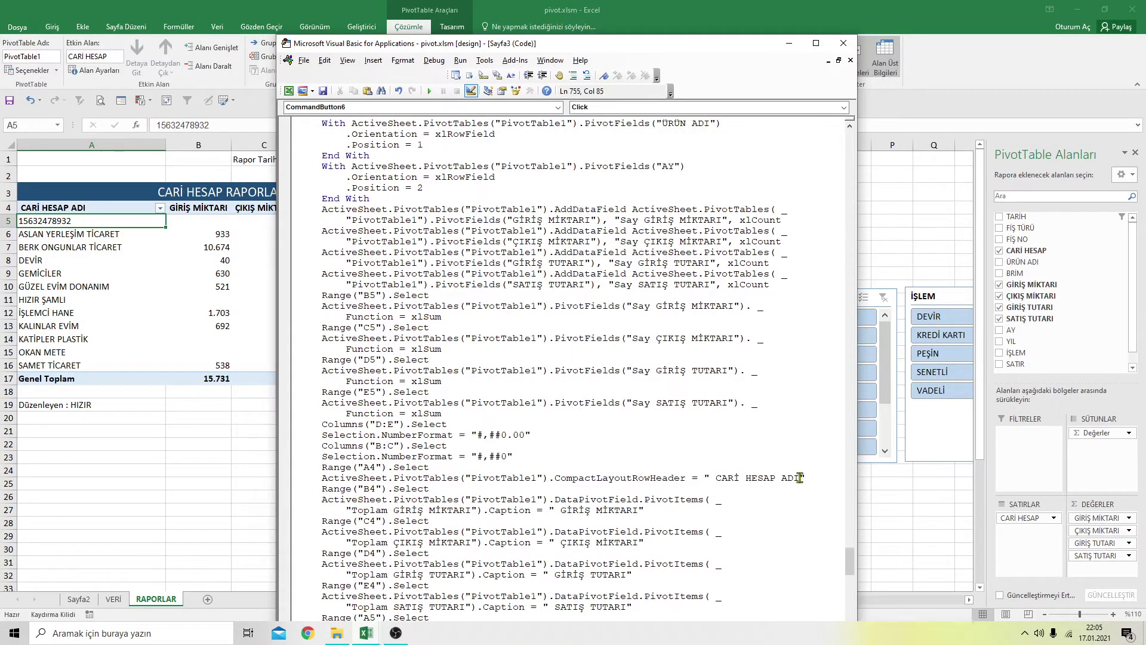
key(BackSpace)
key(BackSpace)
key(BackSpace)
key(BackSpace)
key(BackSpace)
key(BackSpace)
key(BackSpace)
key(BackSpace)
key(BackSpace)
text(ÜRÜN/AY)
click(844, 43)
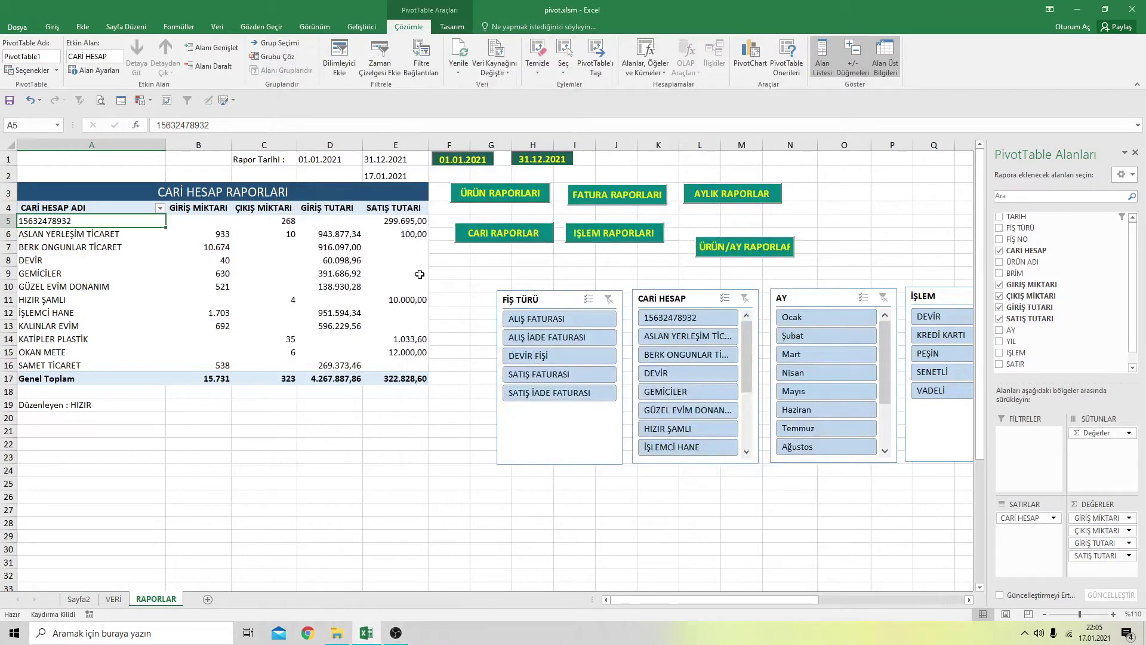
Run the ÜRÜN/AY report macro from the Geliştirici tab
click(448, 273)
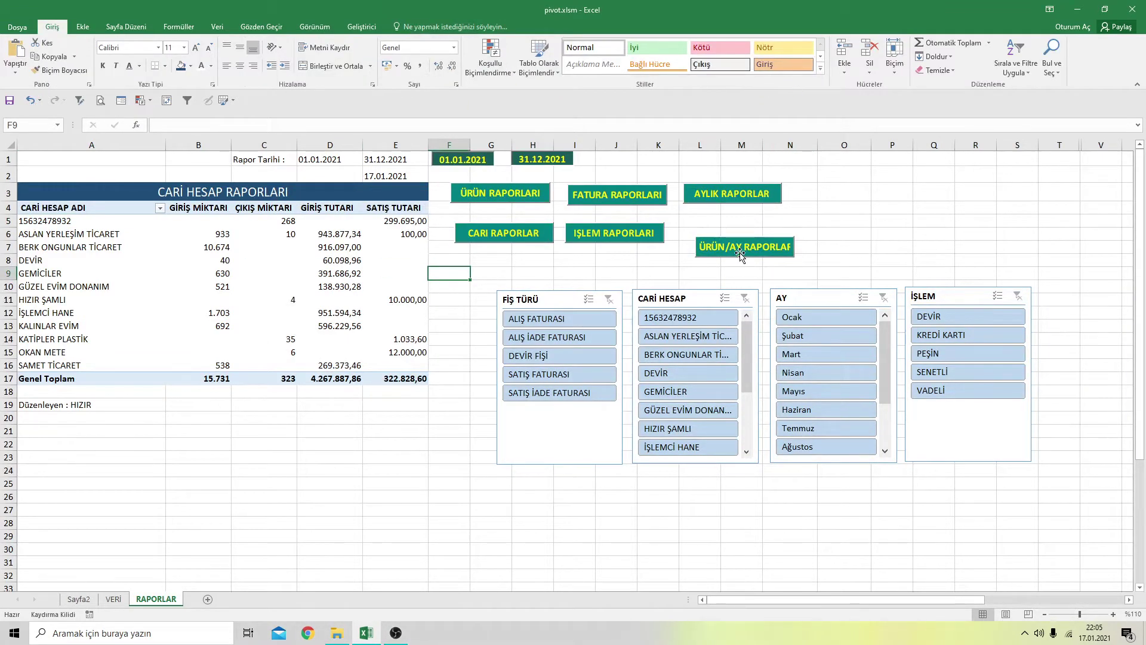
click(374, 28)
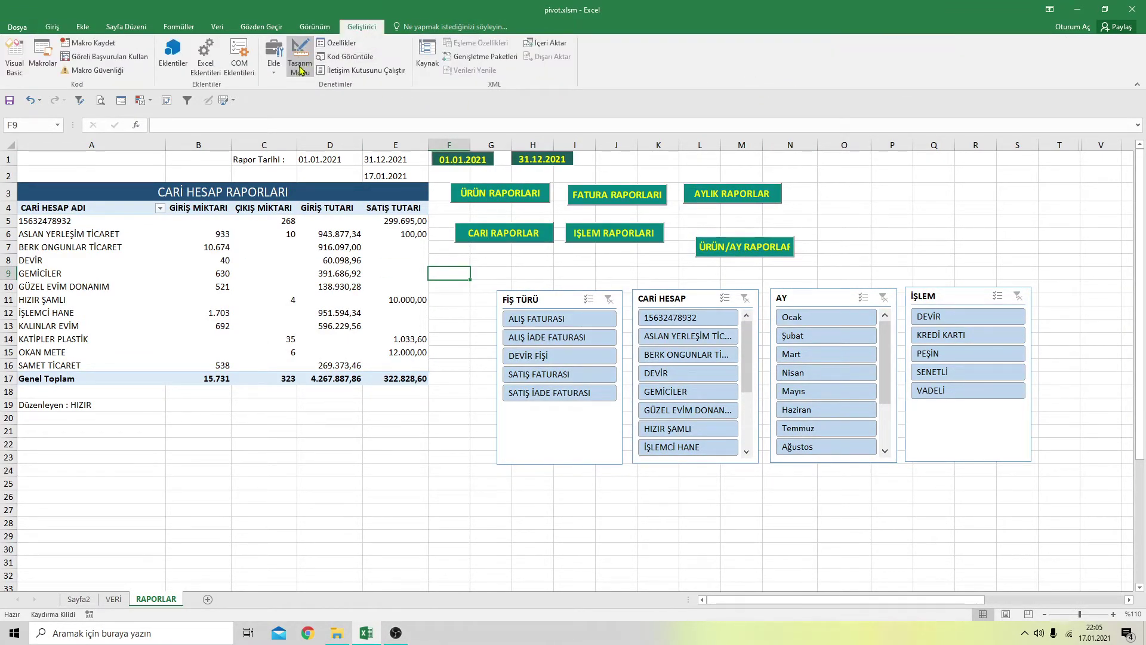
click(732, 248)
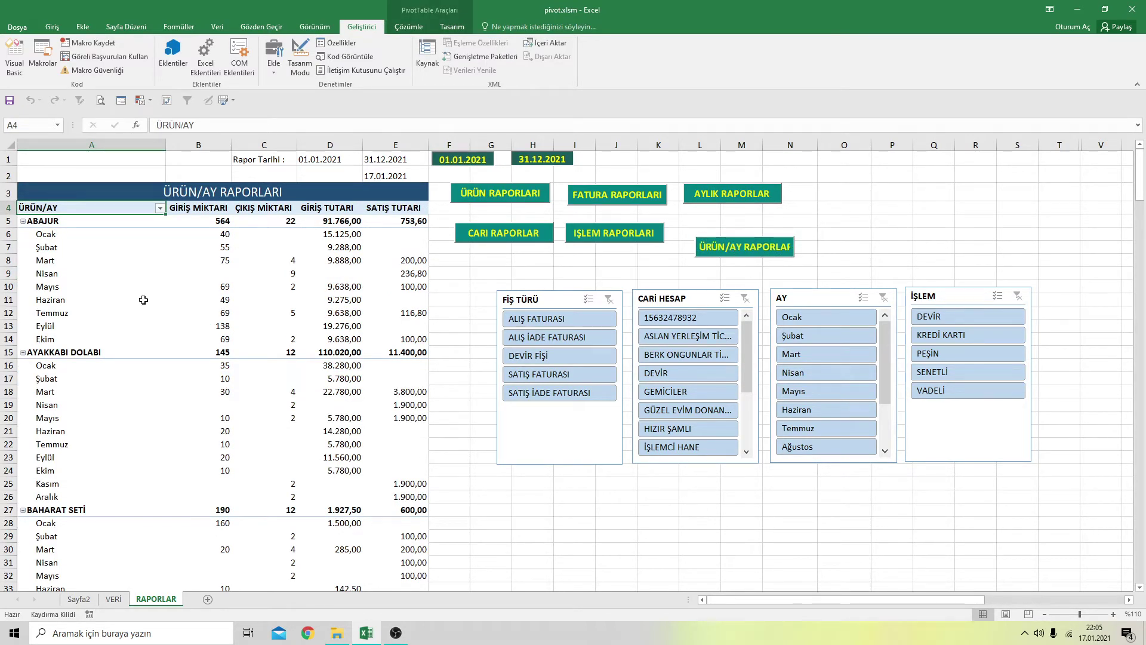
Scroll through the product-by-month pivot (ABAJUR: 564 entered, 91.766,00) and return to the top
scroll(136, 317, down, 3)
scroll(136, 320, down, 1)
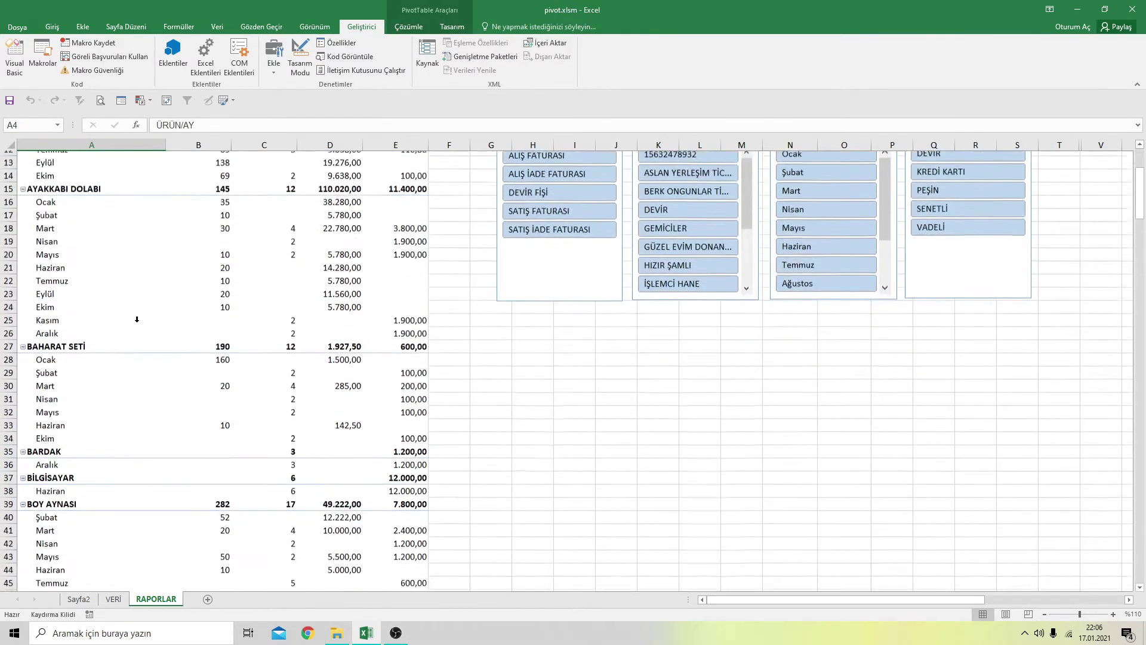
scroll(137, 320, down, 2)
scroll(136, 320, down, 2)
scroll(137, 319, down, 1)
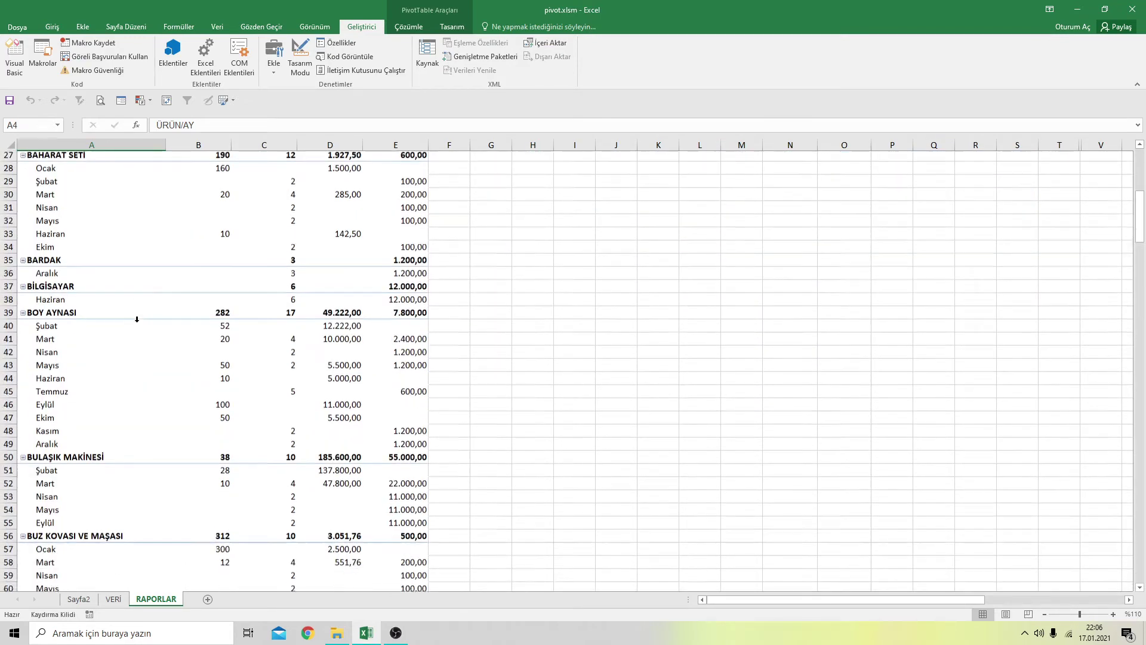
scroll(137, 319, down, 2)
scroll(137, 319, down, 3)
scroll(136, 319, down, 2)
scroll(137, 319, down, 3)
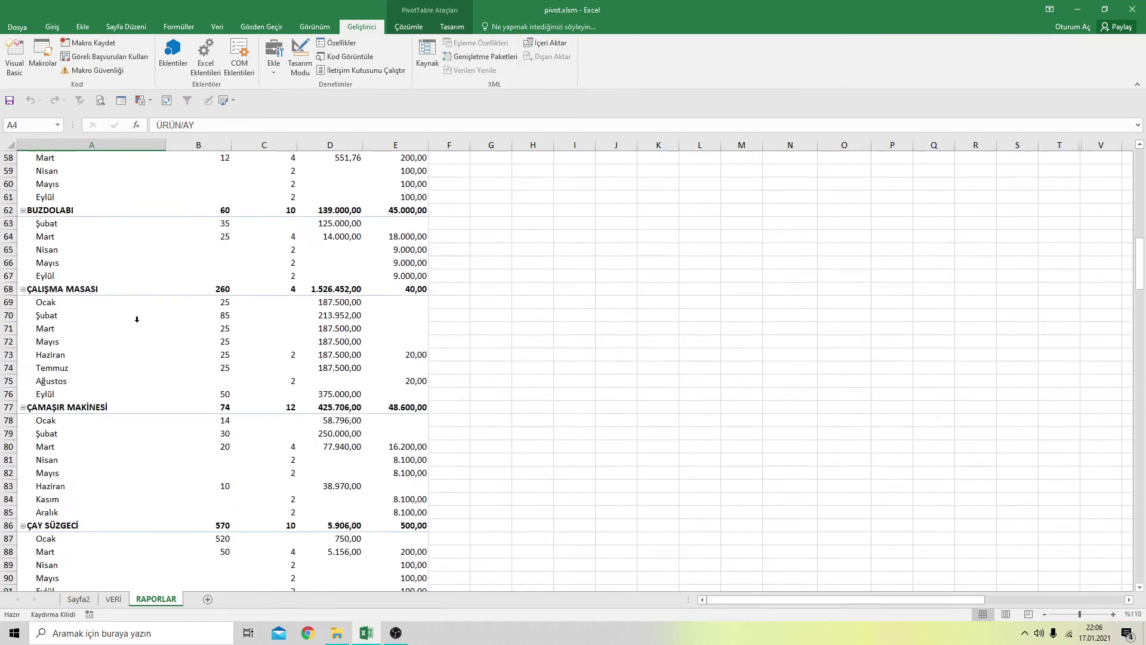
scroll(136, 320, down, 2)
scroll(137, 319, down, 2)
scroll(137, 320, down, 2)
scroll(137, 319, down, 4)
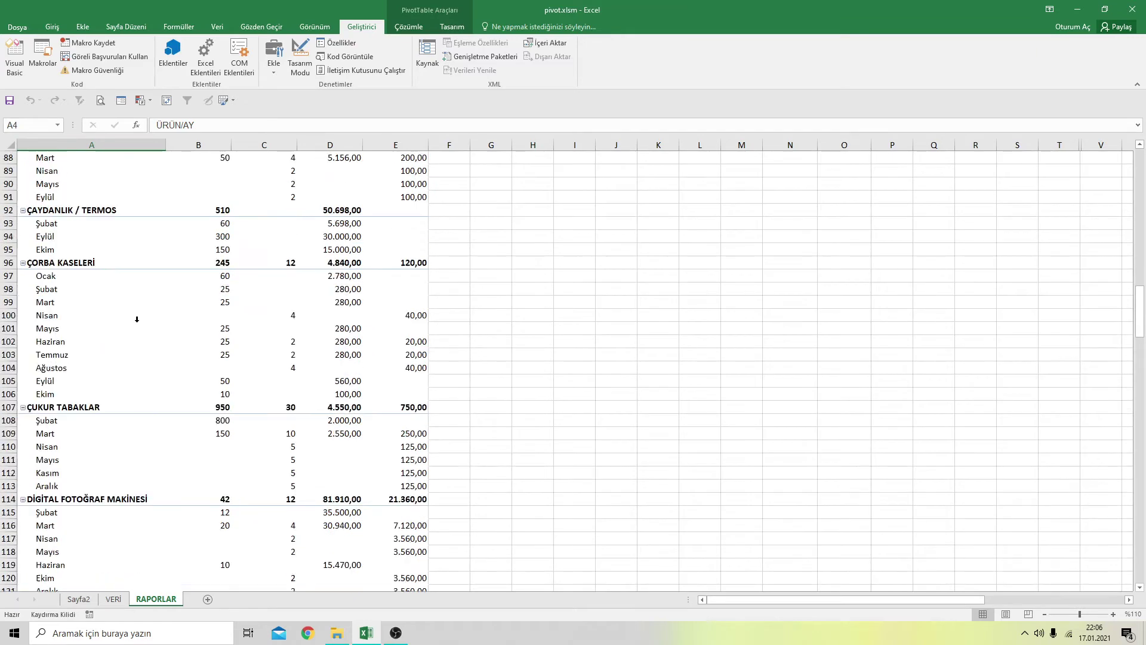
scroll(137, 319, down, 3)
scroll(137, 320, down, 3)
scroll(139, 320, down, 4)
scroll(139, 320, down, 6)
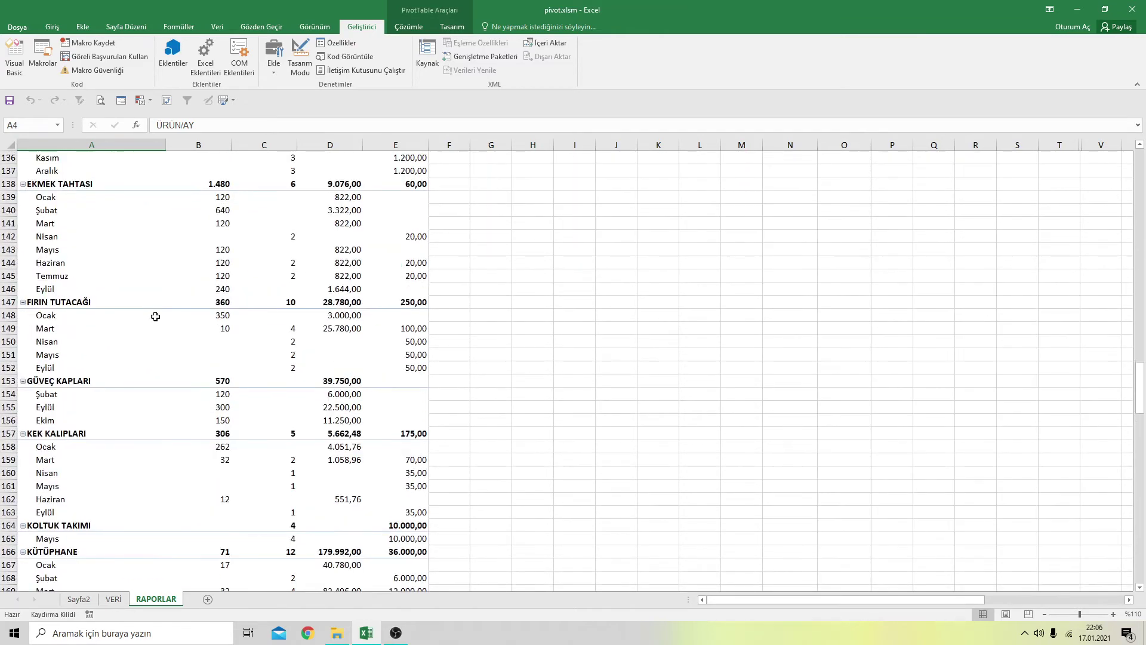
scroll(157, 318, down, 7)
scroll(171, 320, down, 7)
scroll(182, 317, down, 4)
scroll(185, 319, down, 5)
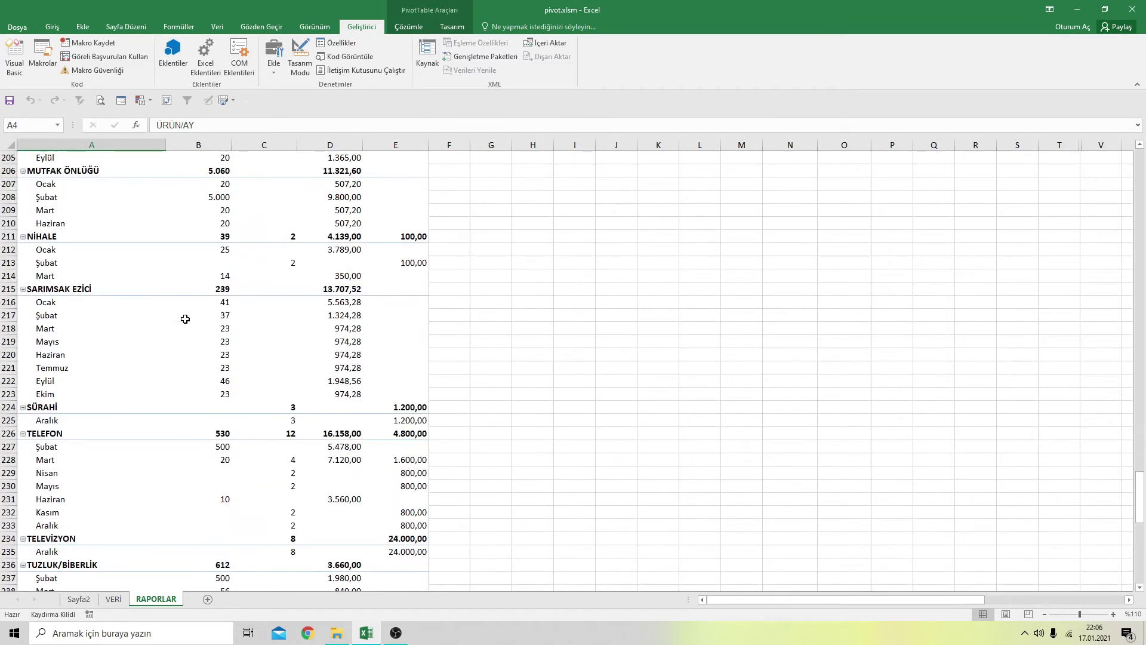
scroll(191, 319, up, 4)
scroll(196, 321, up, 9)
drag(1138, 425, 976, 132)
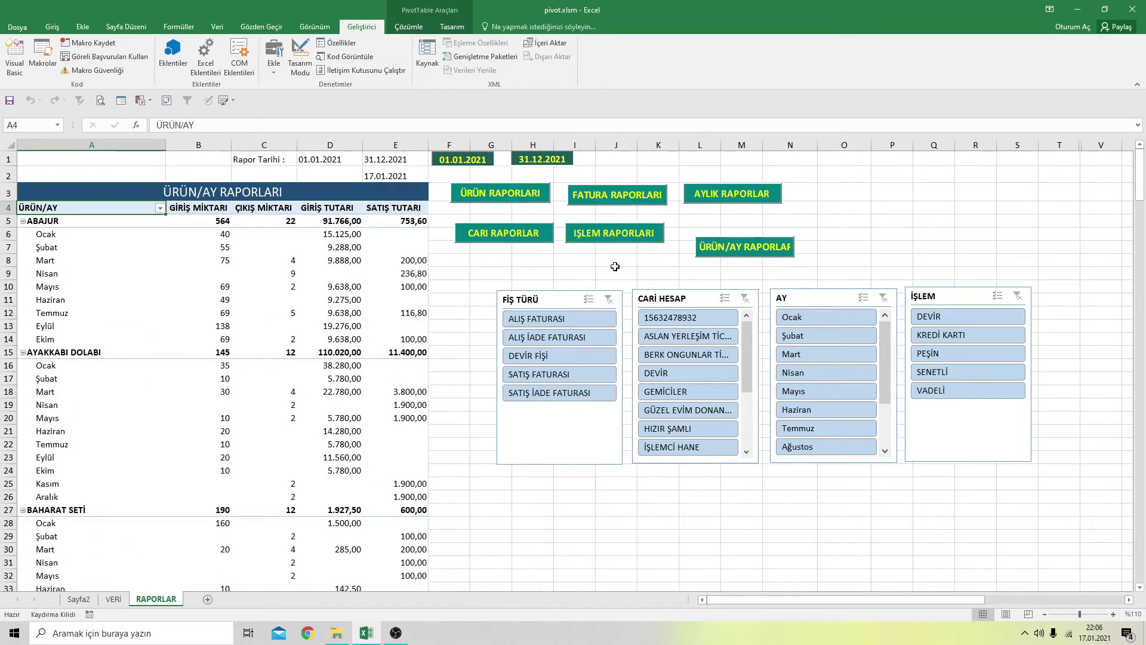
click(614, 263)
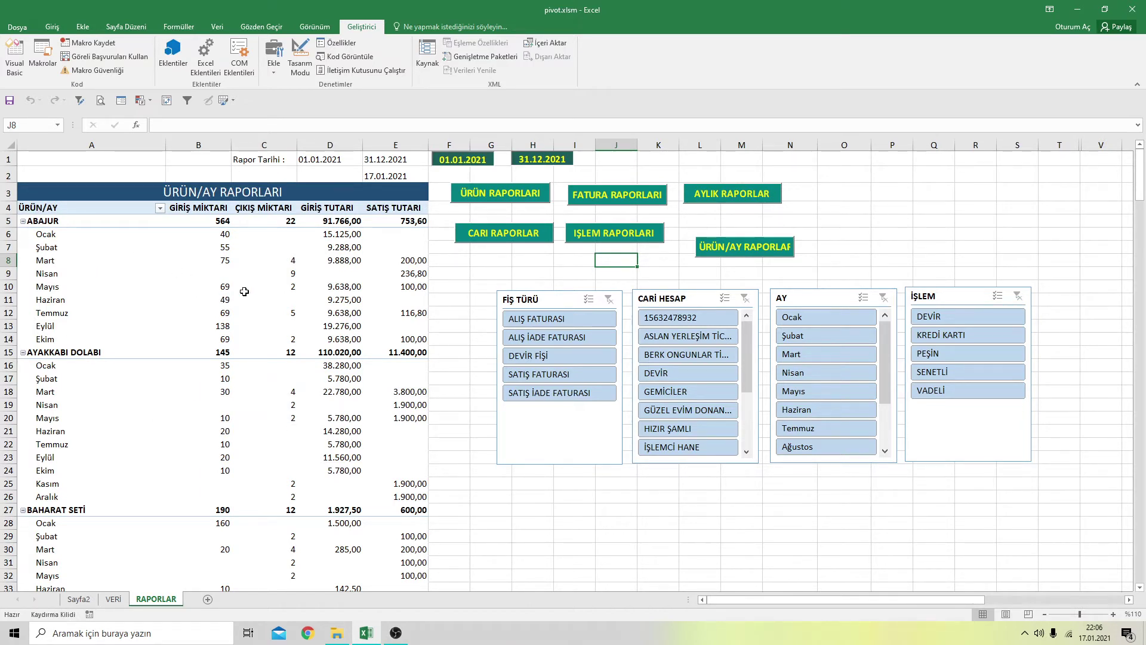
In design mode, swap the ÜRÜN/AY button's row fields so AY is first and ÜRÜN ADI second
click(301, 60)
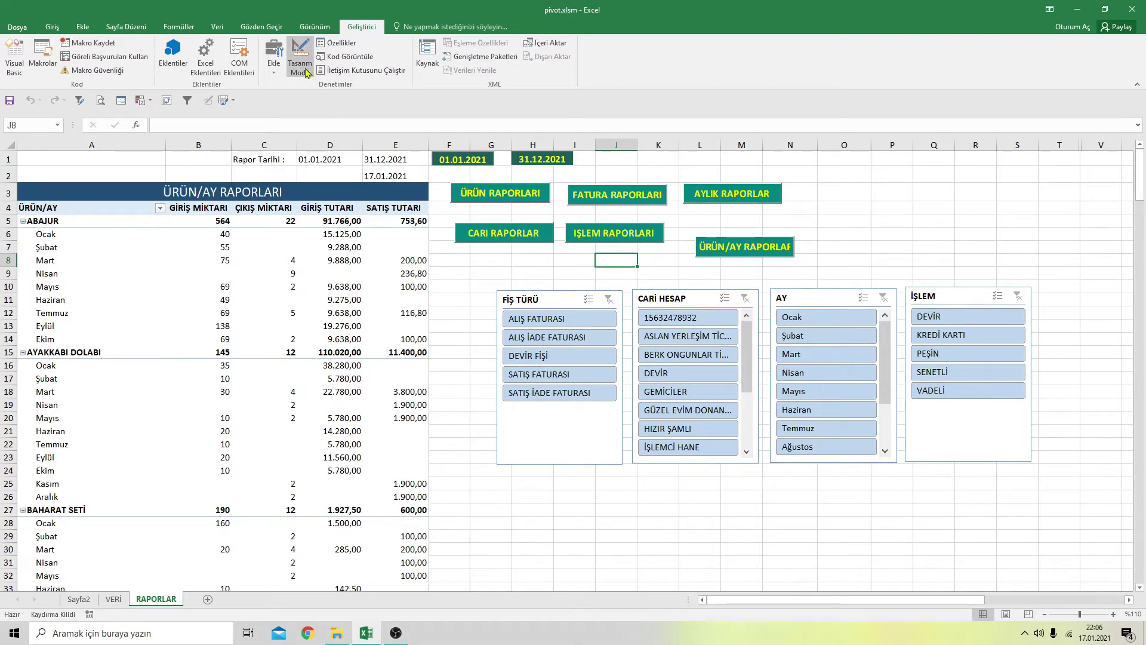
double_click(724, 250)
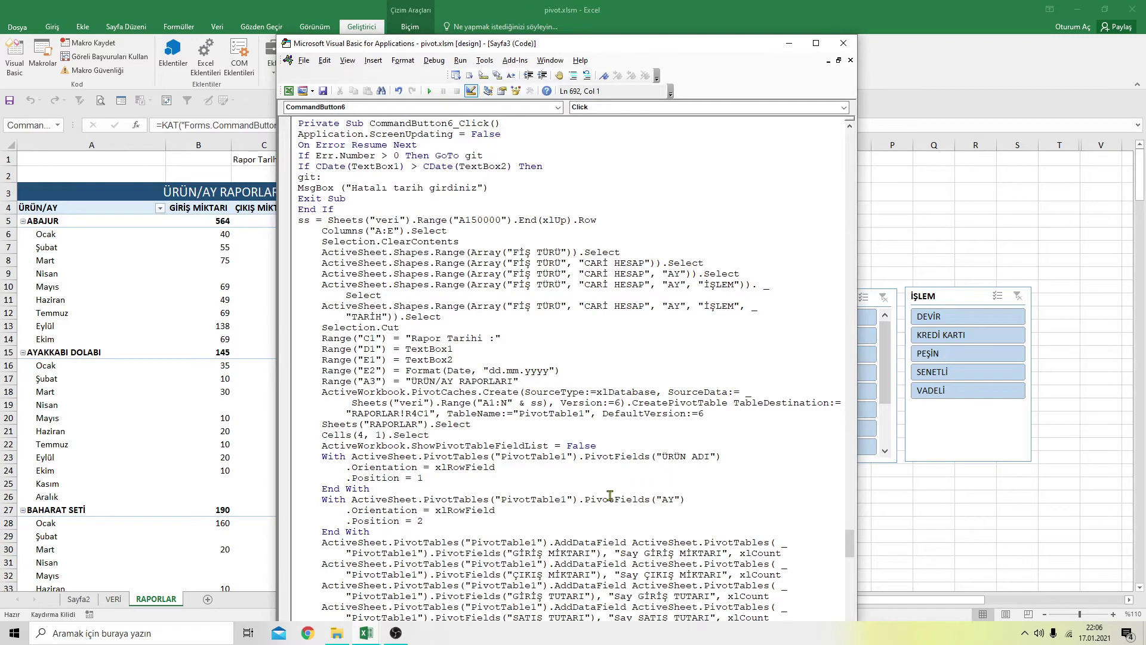
click(709, 458)
key(BackSpace)
key(BackSpace)
text(A)
click(671, 500)
text(RÜN )
text(AD)
click(844, 43)
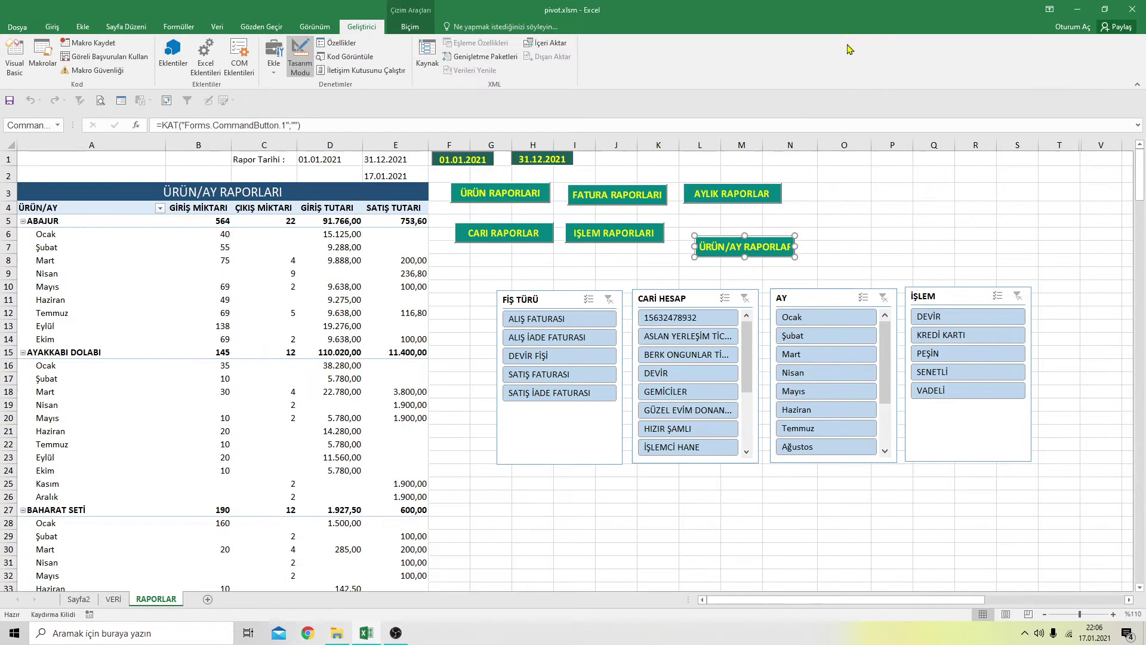
click(891, 207)
Leave design mode, rerun the ÜRÜN/AY report, and scroll the month-grouped pivot to Genel Toplam and back
click(300, 57)
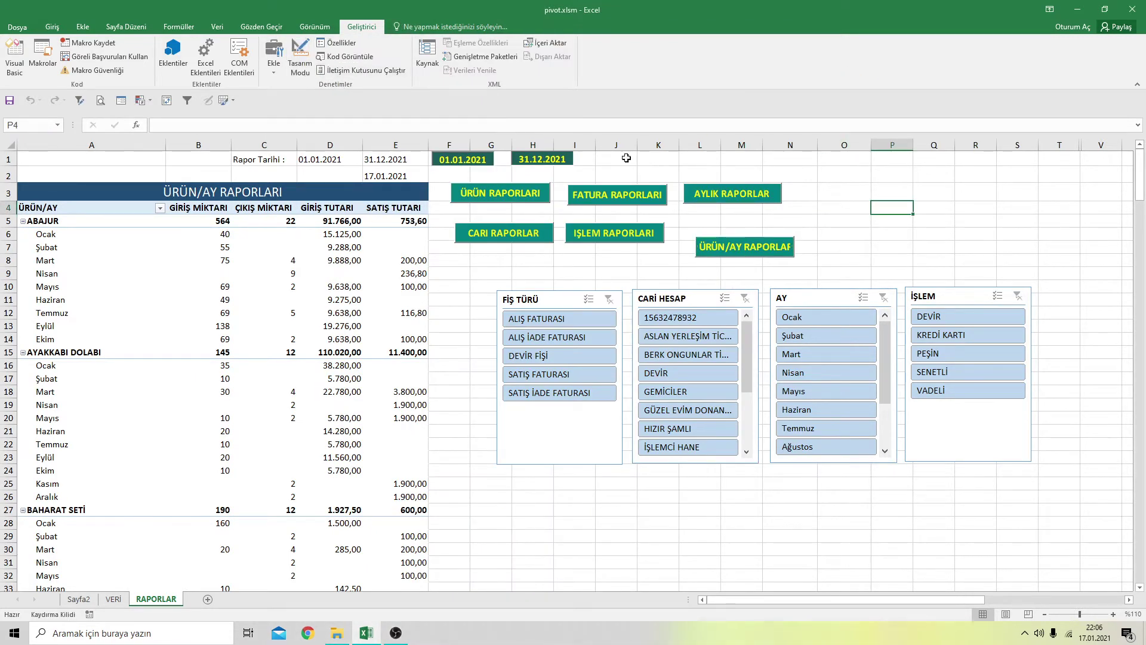
click(738, 247)
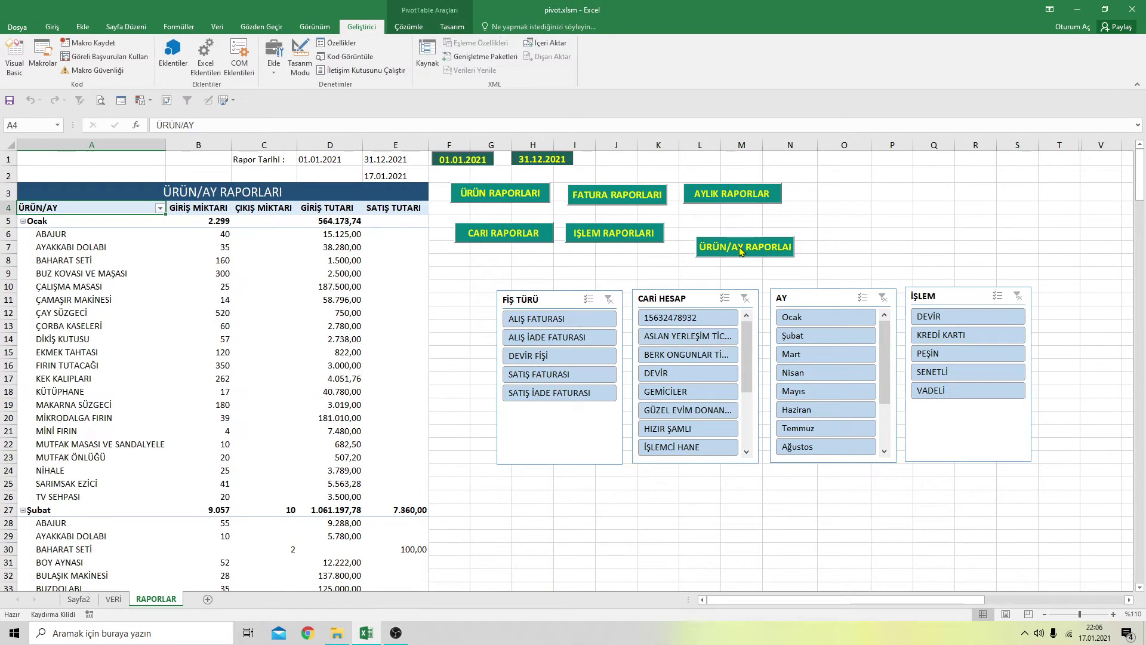
scroll(192, 397, down, 4)
scroll(191, 397, down, 4)
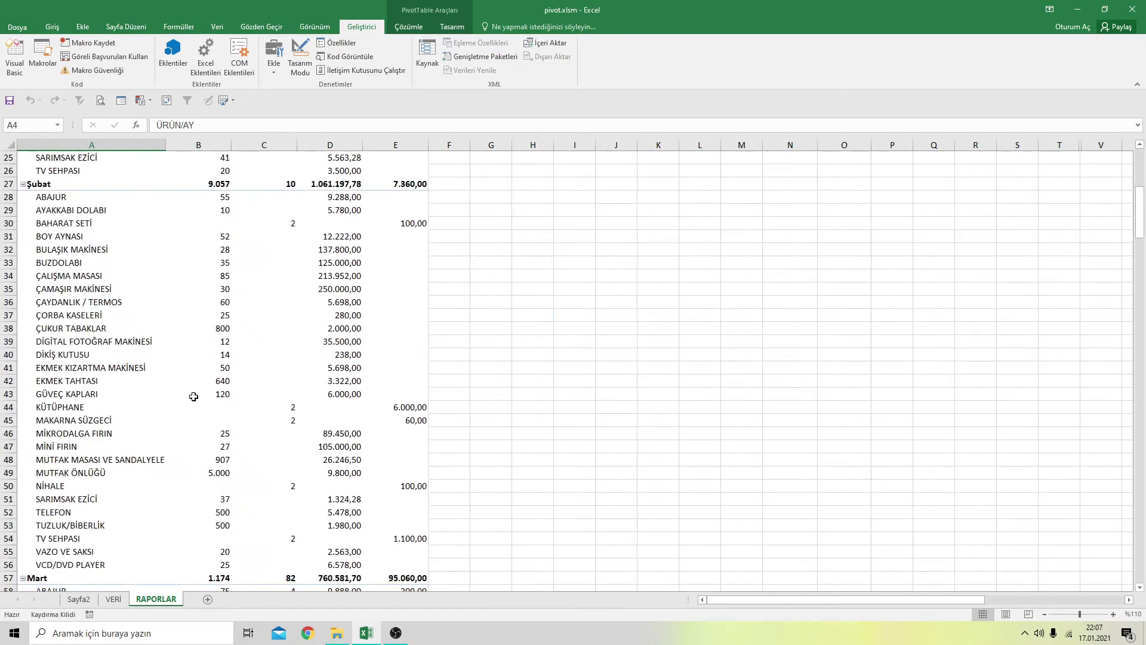
scroll(191, 397, down, 5)
scroll(197, 396, down, 4)
scroll(205, 397, down, 5)
scroll(205, 396, down, 6)
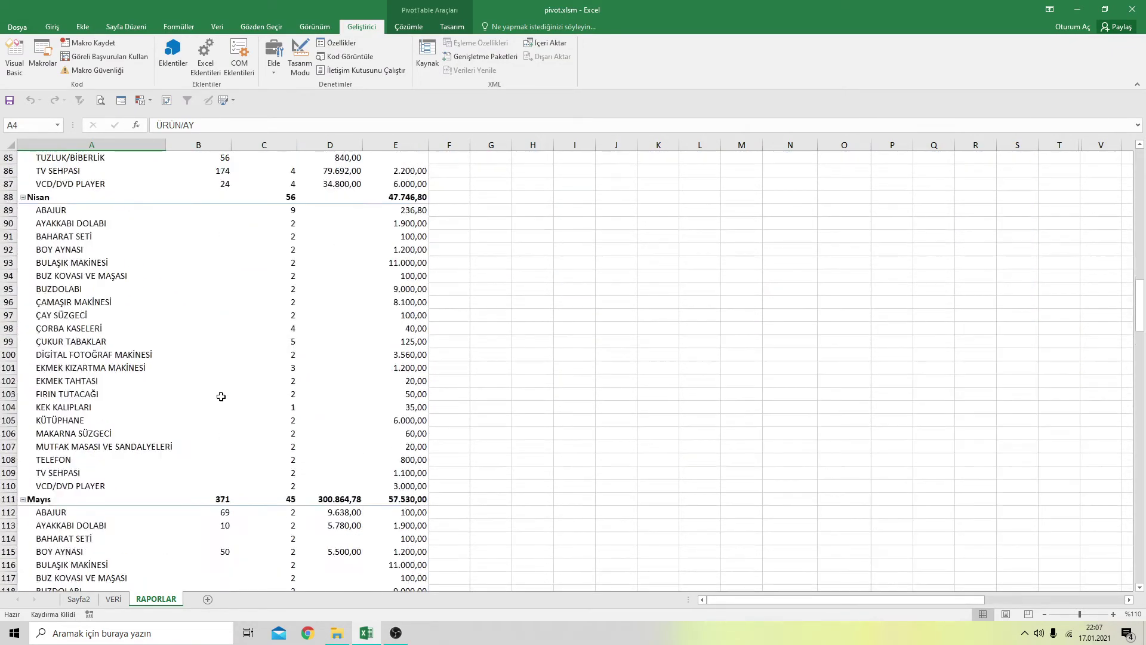
scroll(209, 396, down, 5)
scroll(228, 395, down, 6)
scroll(228, 395, down, 8)
scroll(232, 395, down, 5)
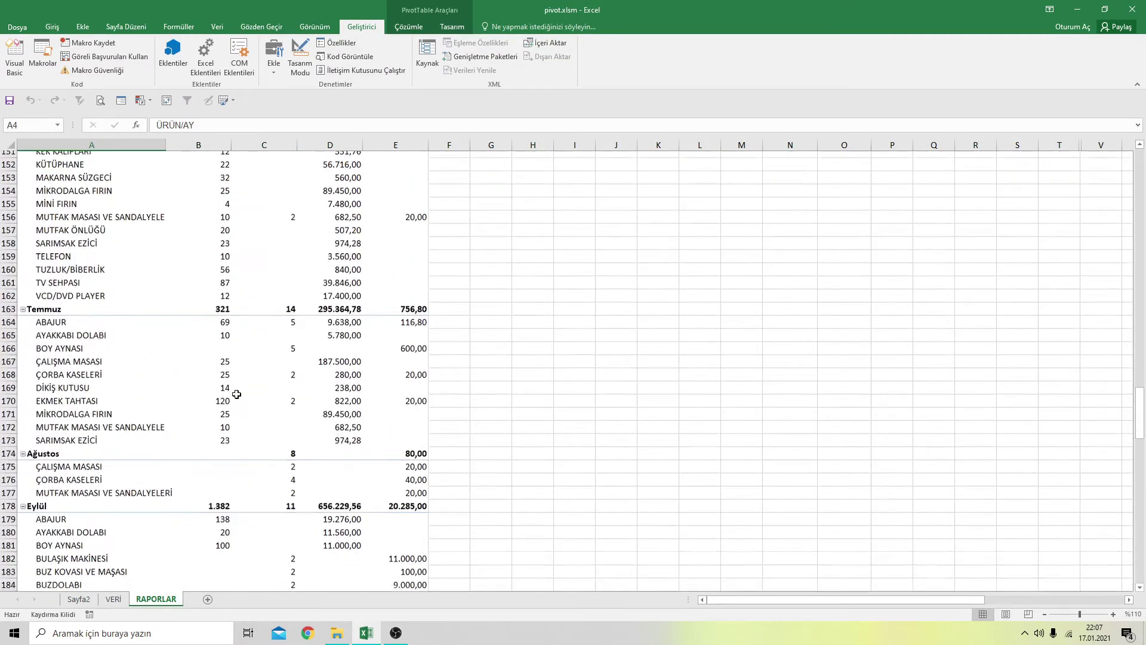
scroll(235, 394, down, 6)
scroll(237, 394, down, 5)
scroll(237, 394, down, 1)
scroll(237, 394, down, 6)
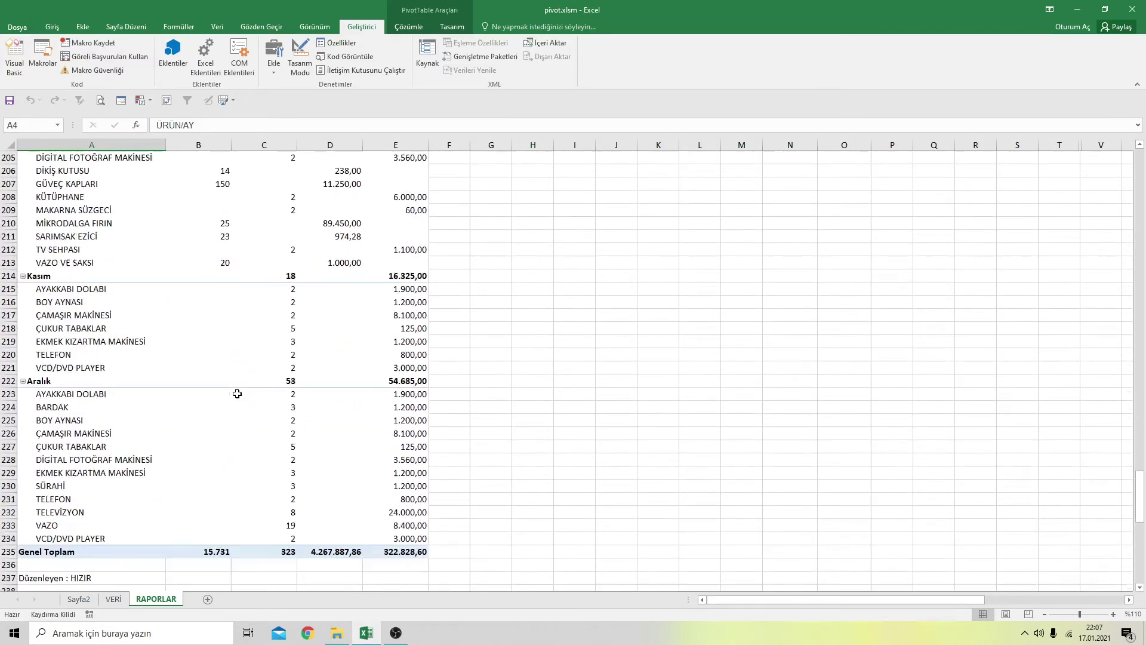
scroll(237, 394, down, 6)
scroll(237, 394, up, 1)
scroll(156, 378, up, 5)
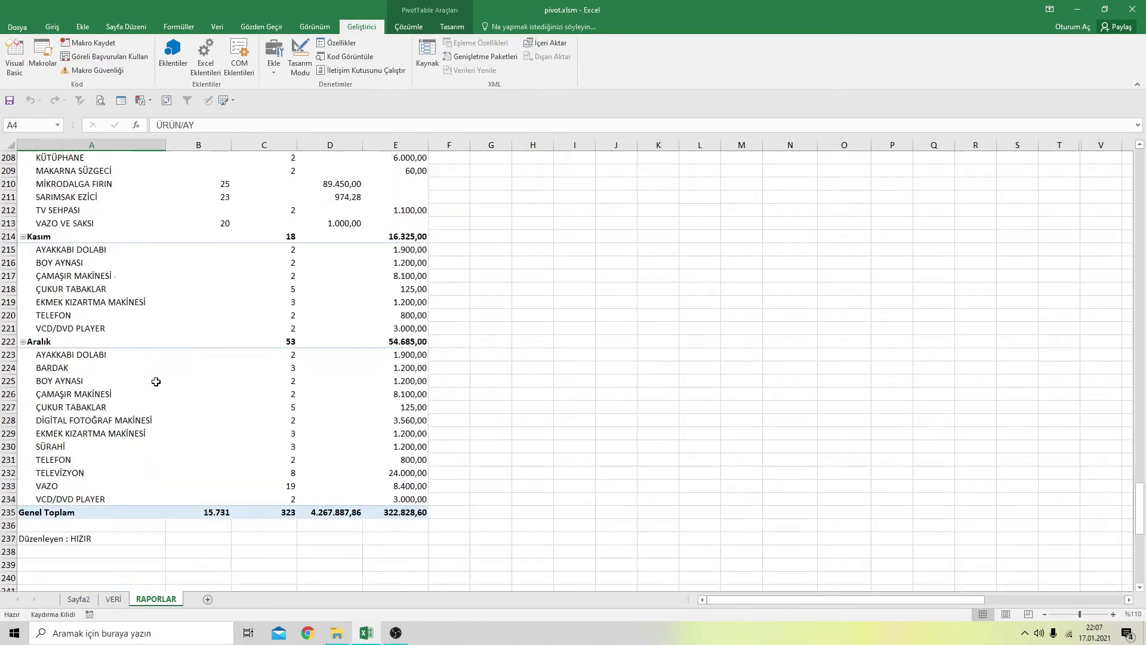
scroll(162, 377, up, 5)
scroll(171, 376, up, 7)
scroll(175, 377, up, 6)
scroll(175, 377, up, 6)
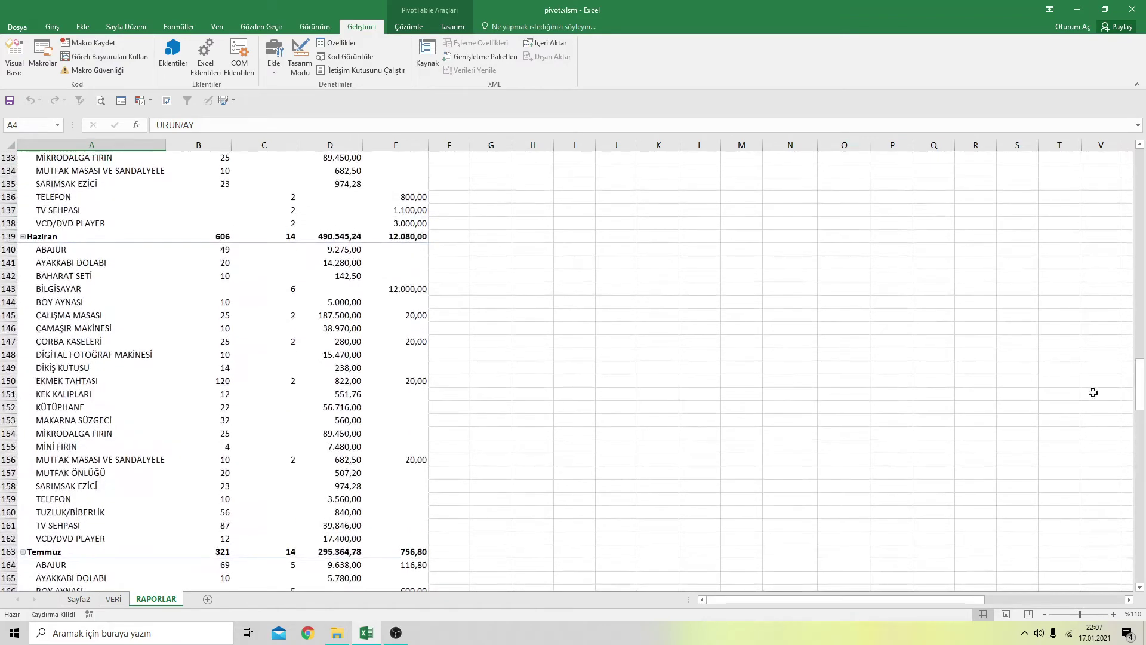
drag(1138, 370, 1139, 176)
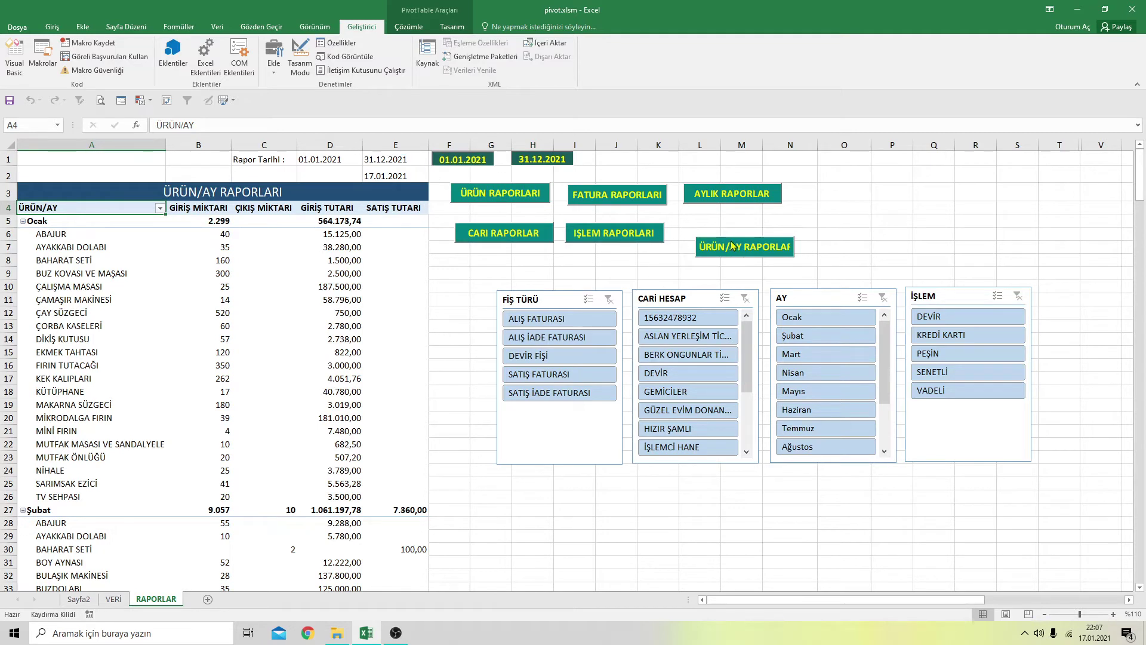
In design mode, copy the ÜRÜN/AY report button and paste two copies to the right
click(711, 263)
click(299, 59)
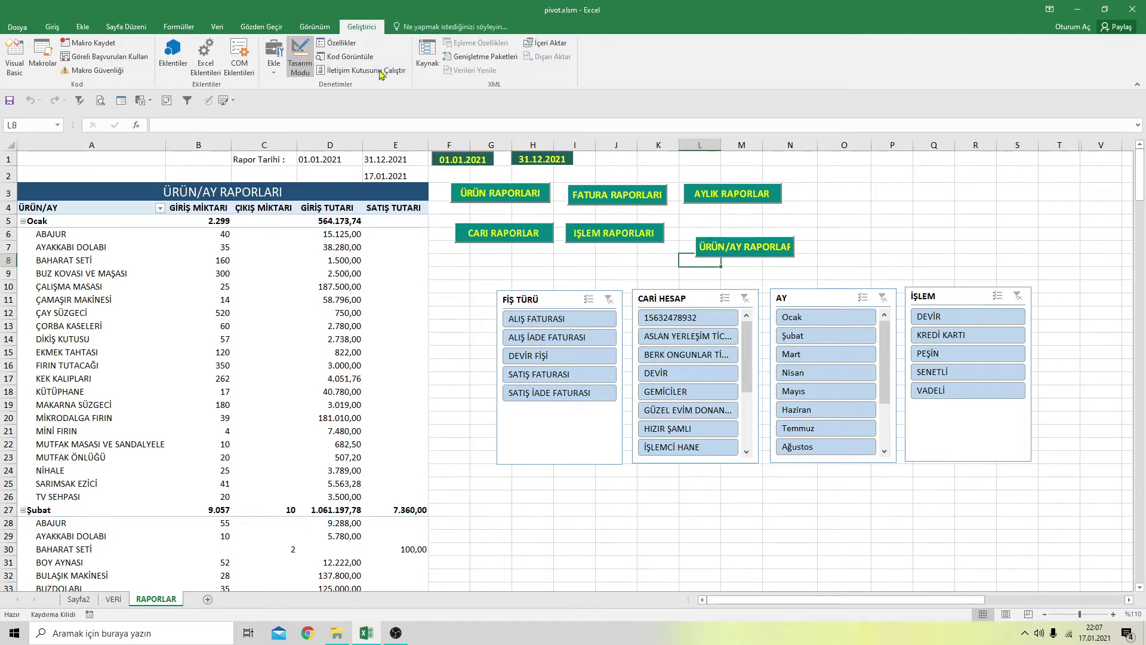
right_click(715, 246)
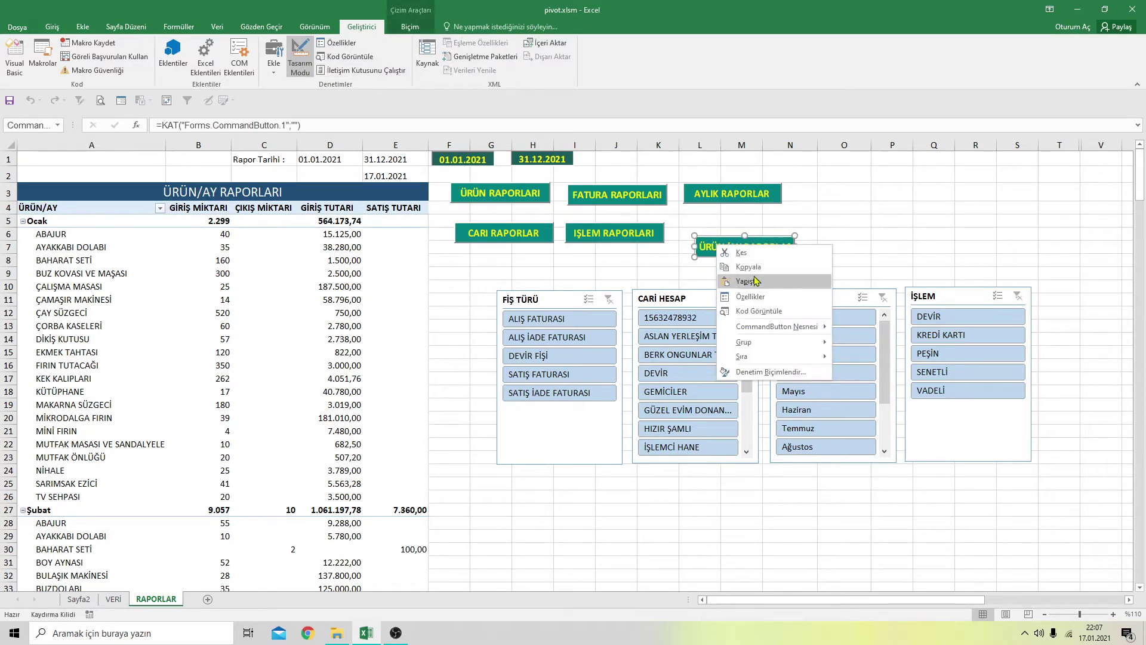
click(748, 267)
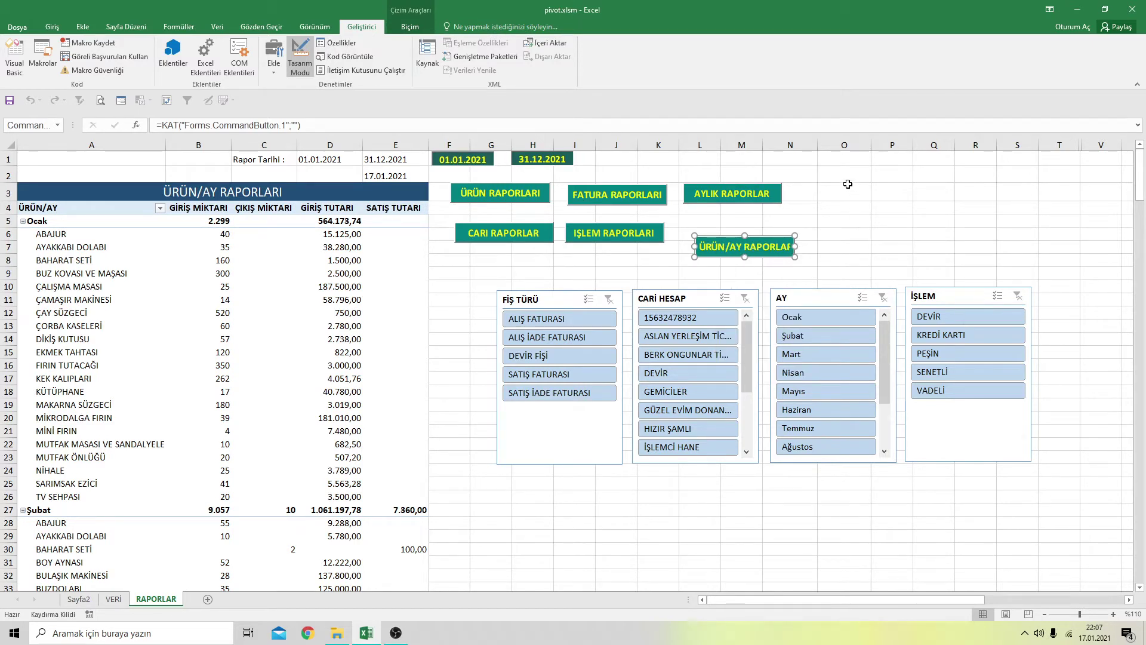
right_click(848, 184)
click(869, 234)
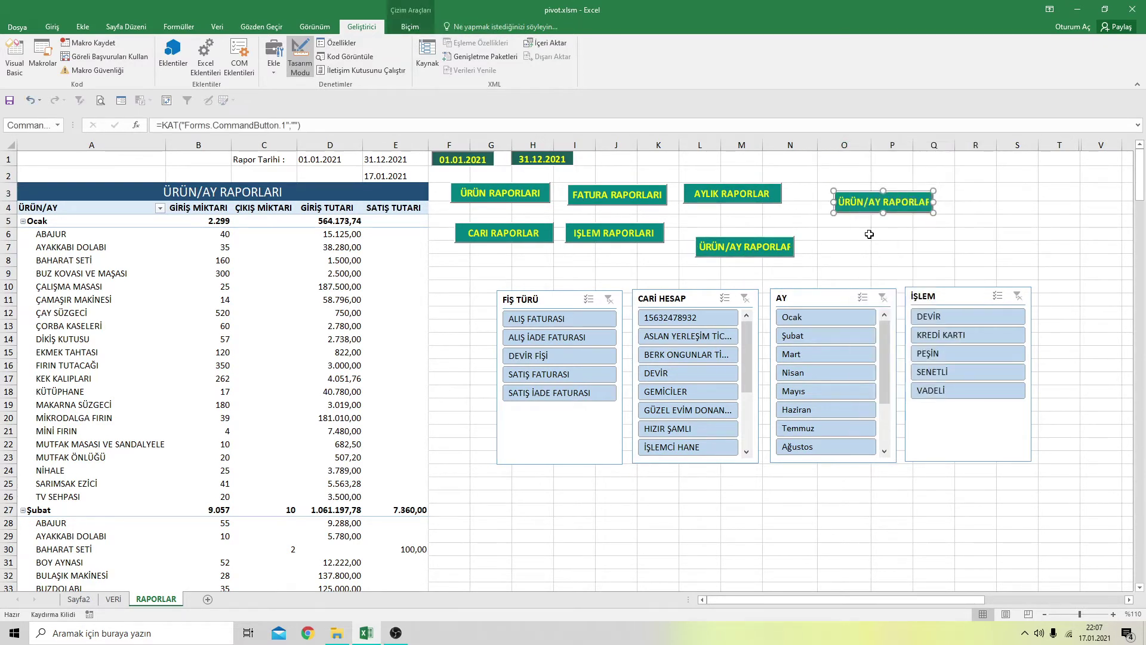
right_click(836, 233)
click(844, 266)
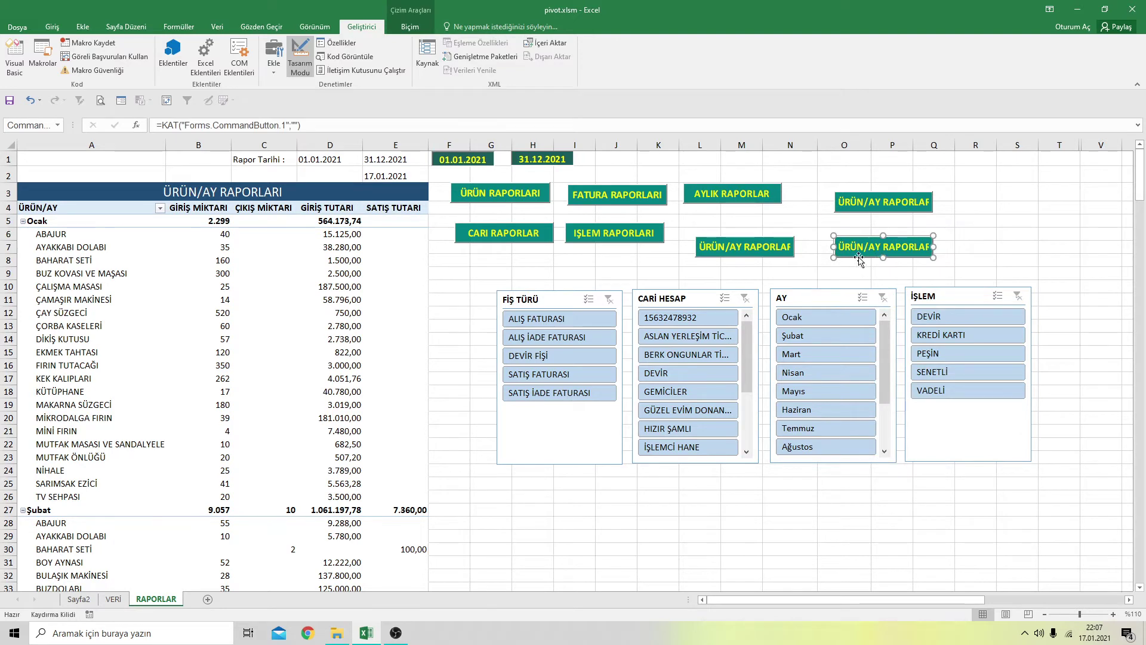
Change the upper copy's Caption to AY/FİŞ TÜRÜ RAPORLARI in its properties
click(874, 203)
right_click(875, 203)
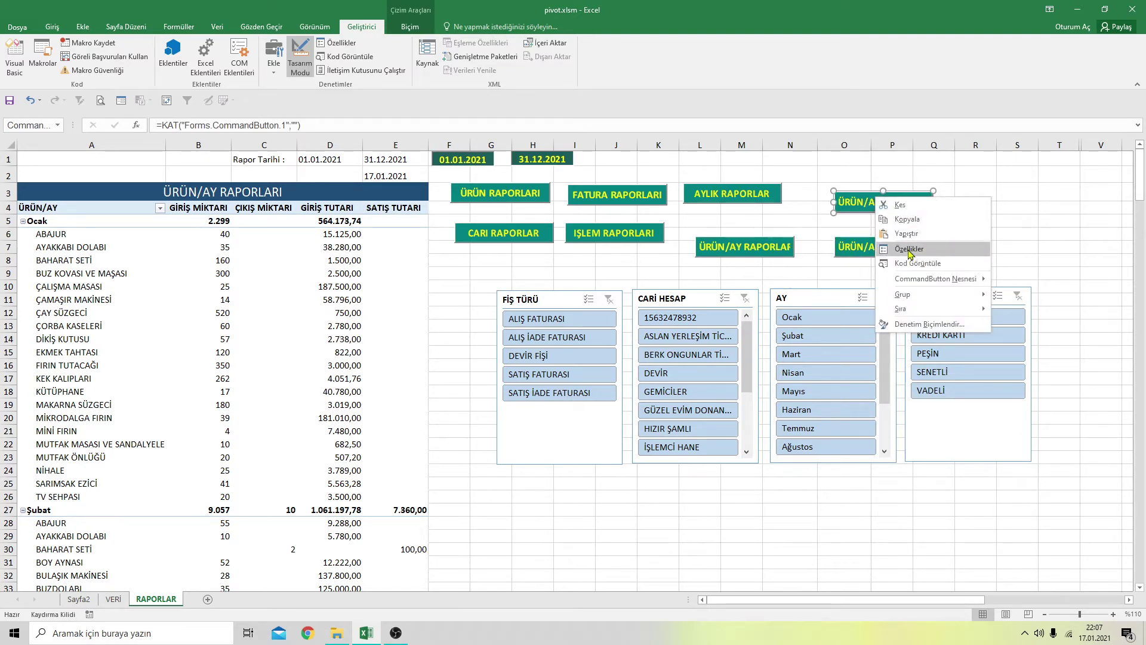
click(910, 253)
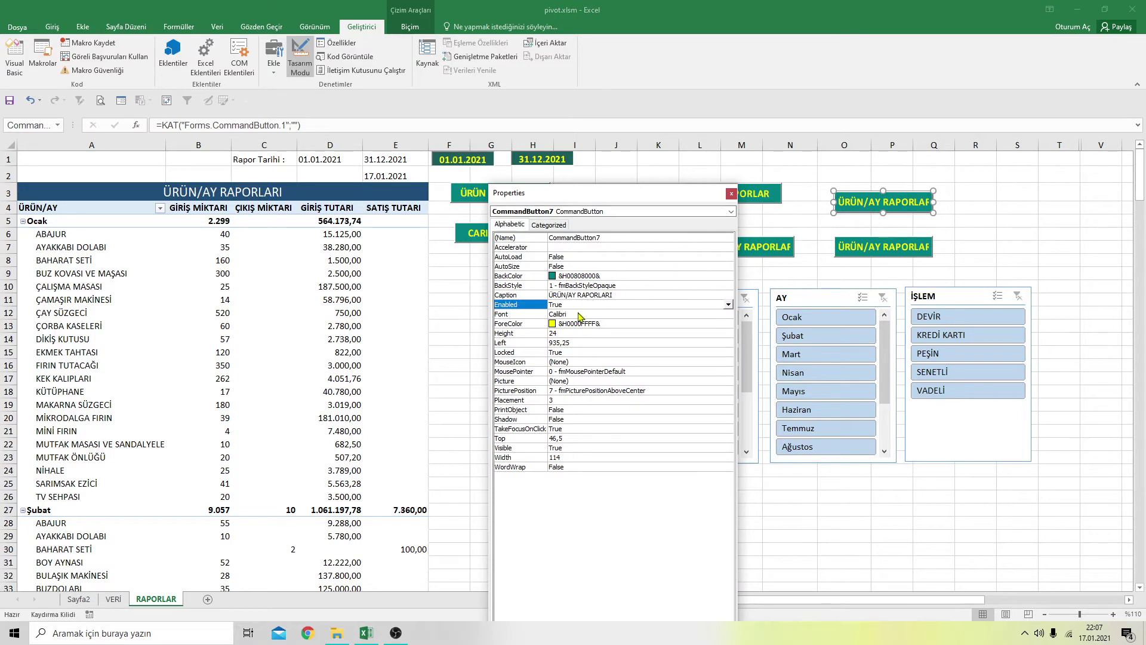
click(616, 296)
drag(619, 294, 549, 301)
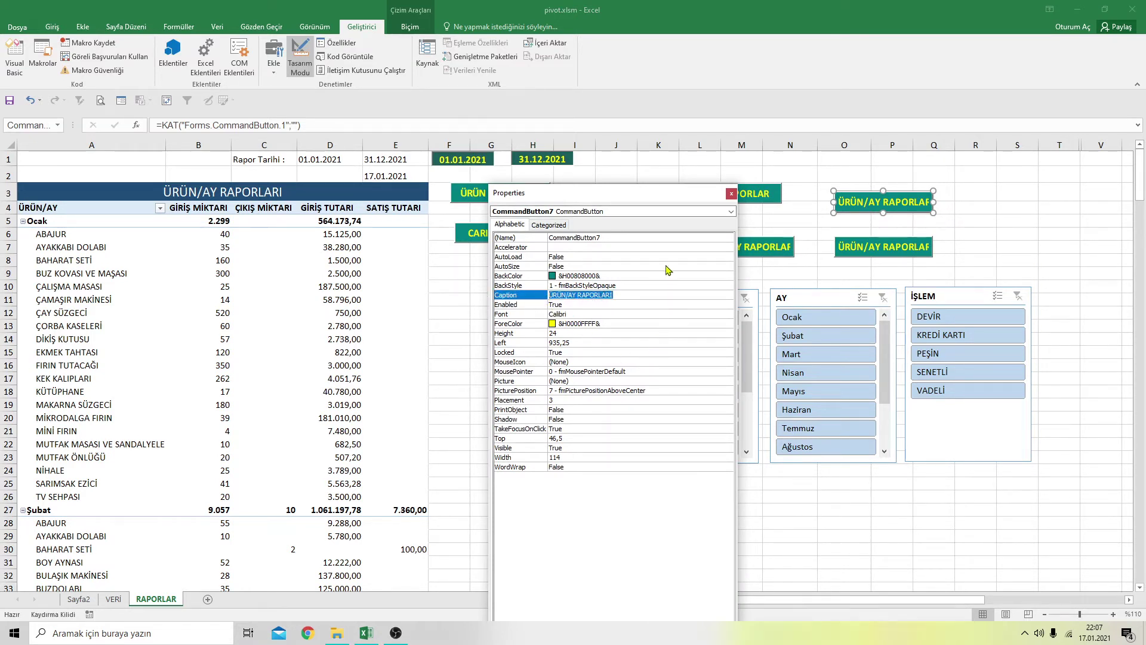
drag(655, 199, 636, 425)
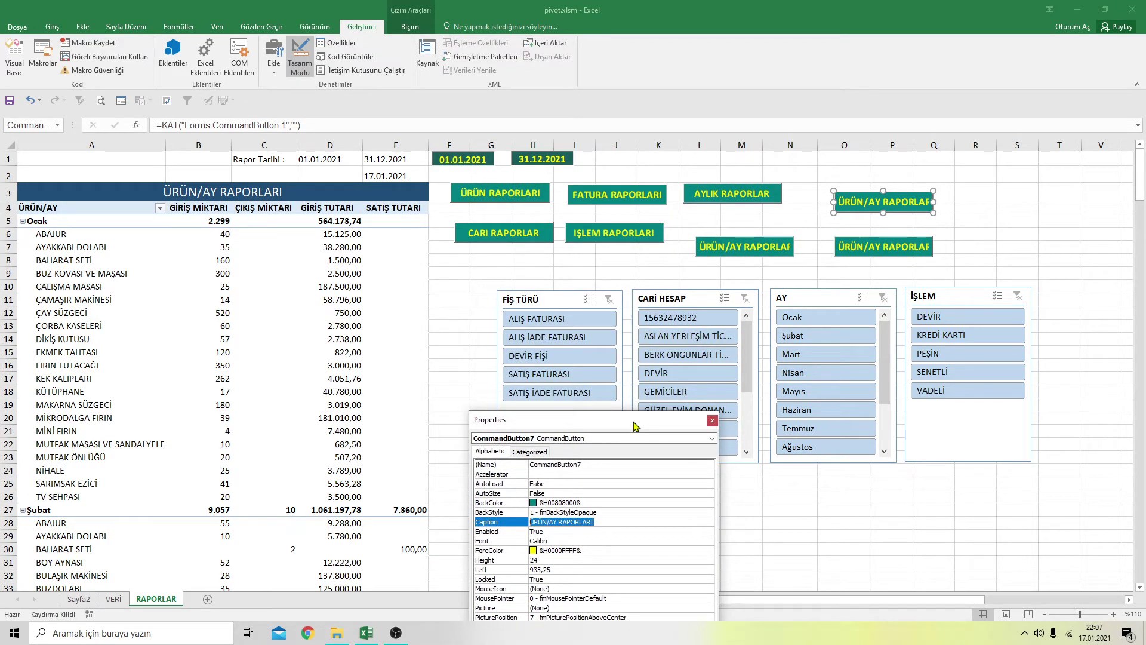
mouse_move(636, 426)
mouse_down()
mouse_move(648, 436)
mouse_move(649, 208)
mouse_up()
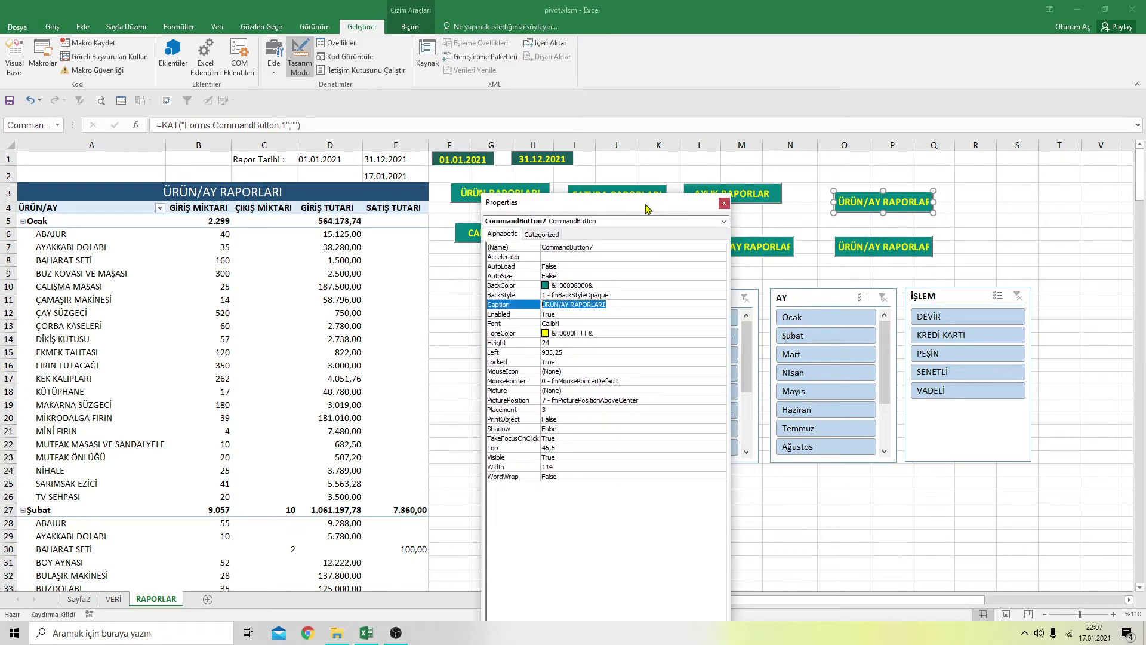
text(AY/)
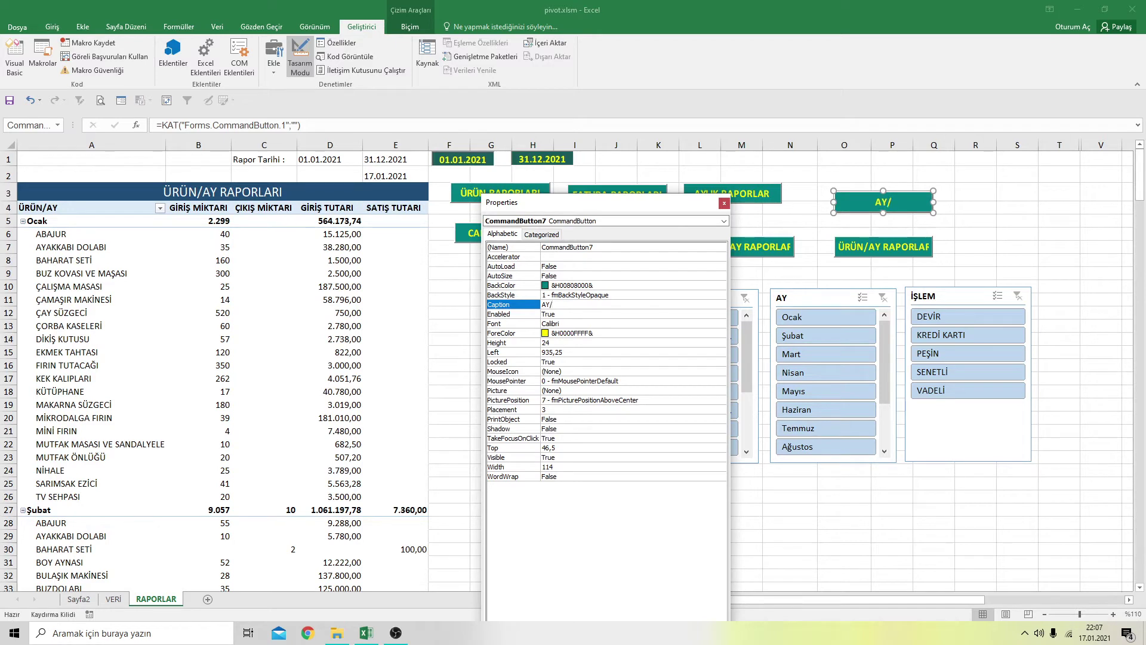
text(FİŞ T)
text(ÜR)
text(Ü )
text(RAP)
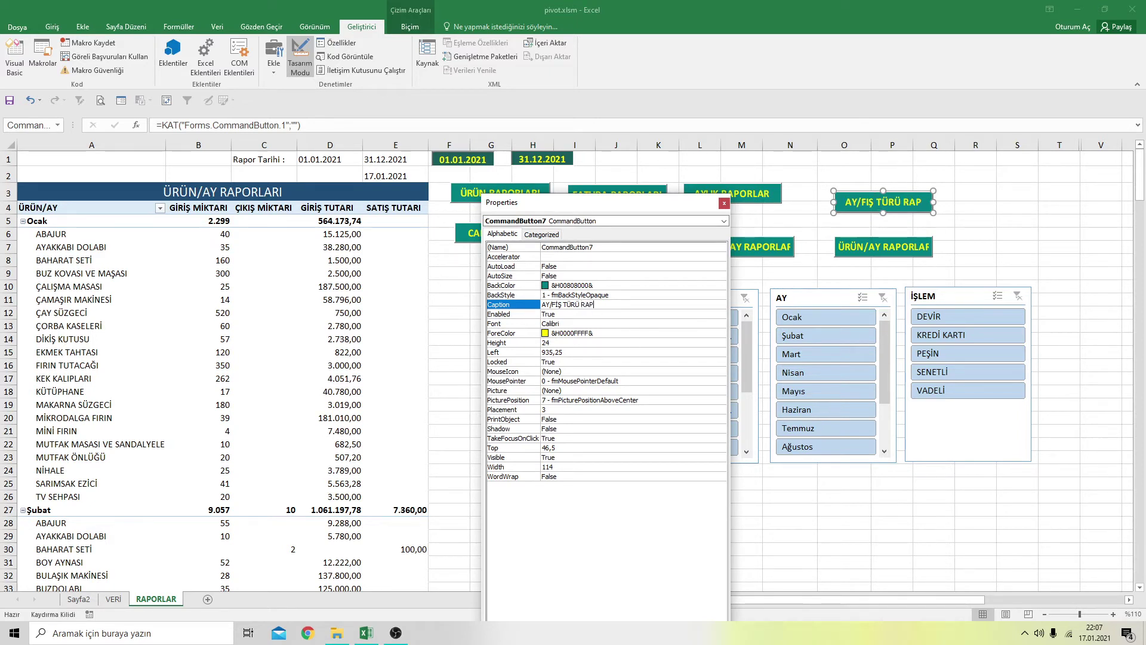
text(ORLARI)
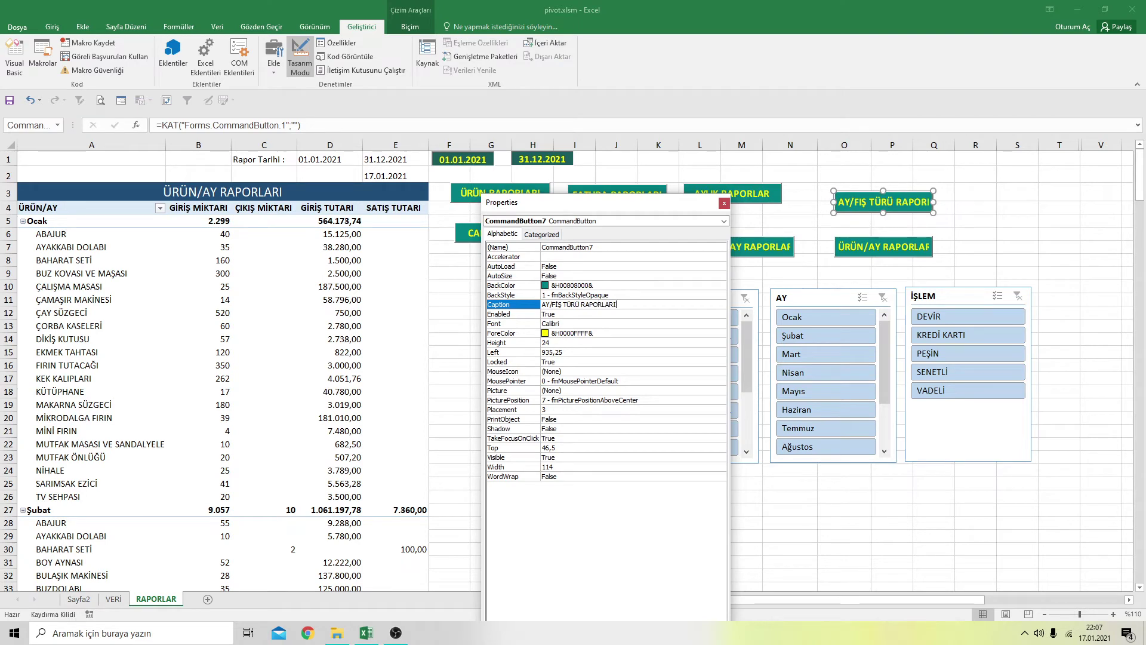
click(724, 203)
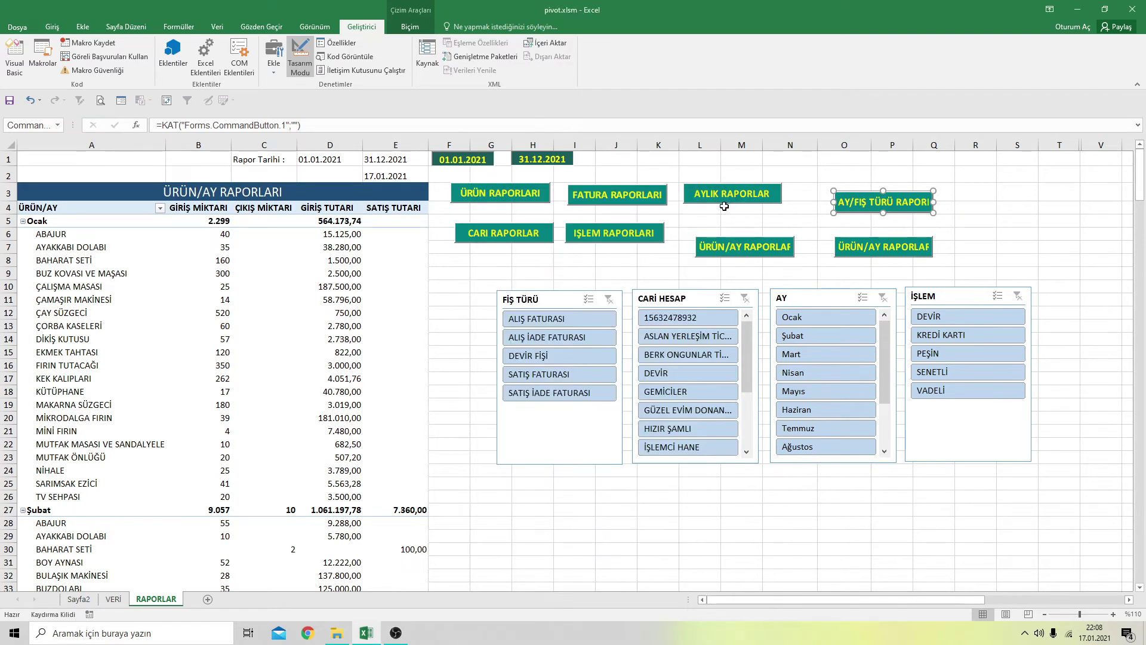
click(807, 210)
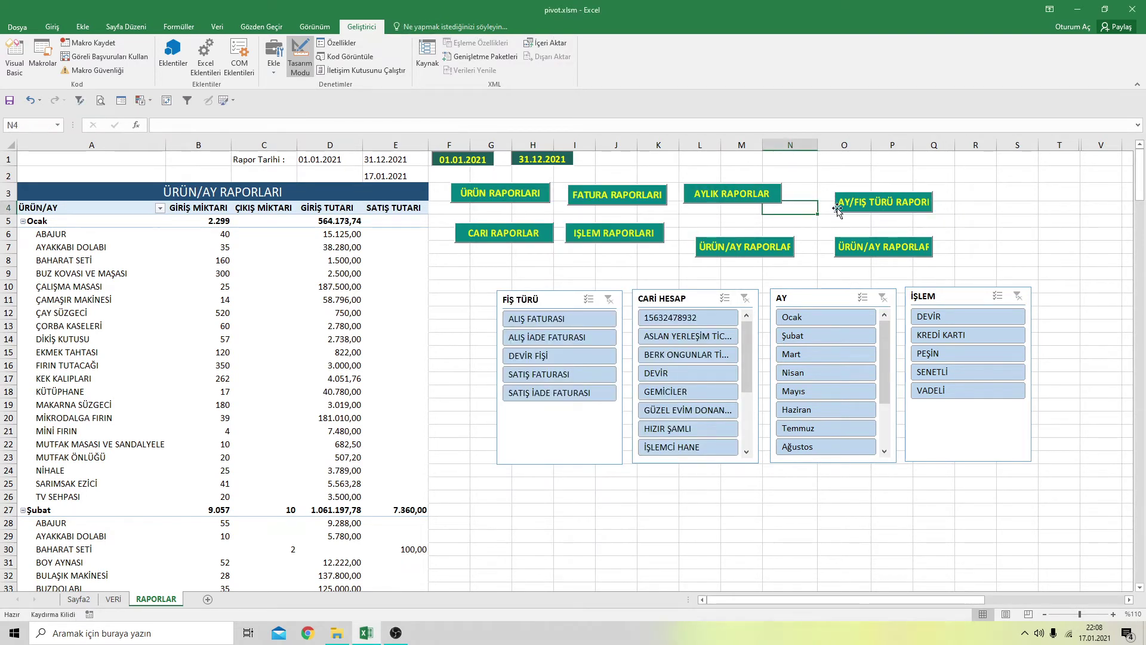
Copy the ÜRÜN/AY report macro code into the AY/FİŞ TÜRÜ button's new click procedure
double_click(758, 248)
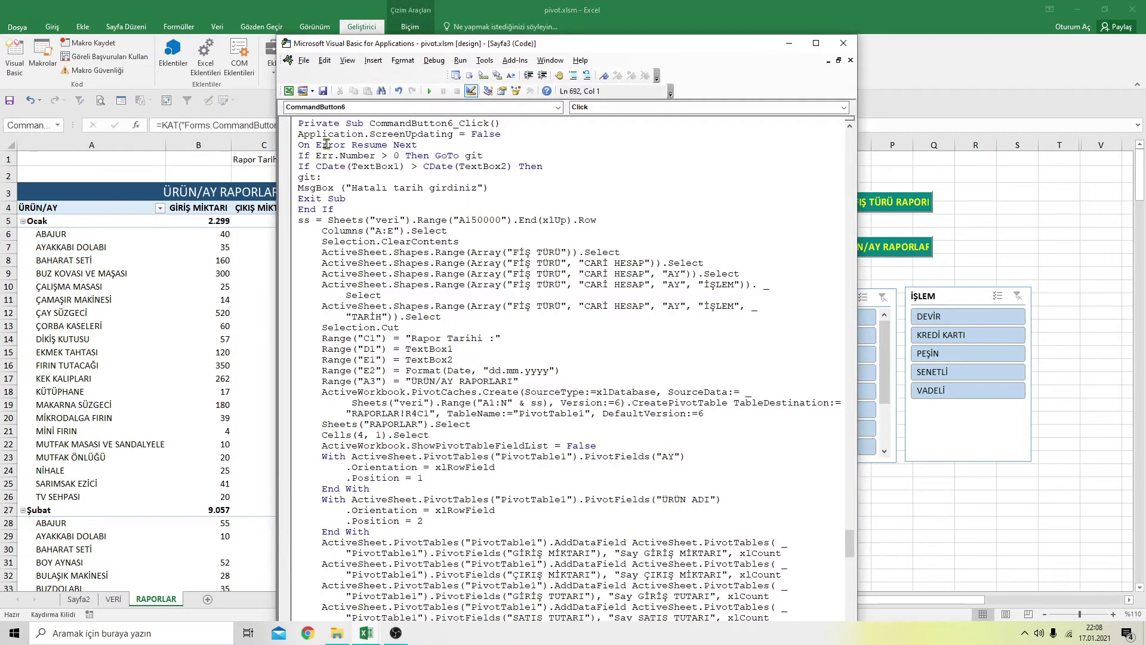
mouse_move(298, 134)
mouse_down()
mouse_move(764, 640)
mouse_move(778, 611)
mouse_up()
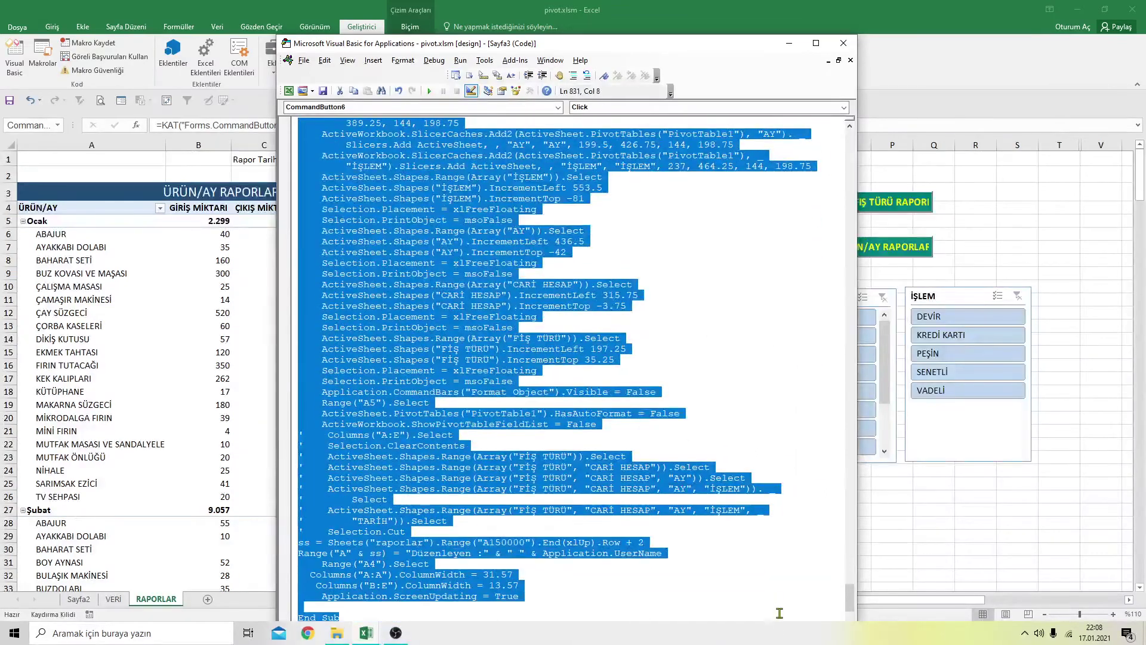
right_click(495, 256)
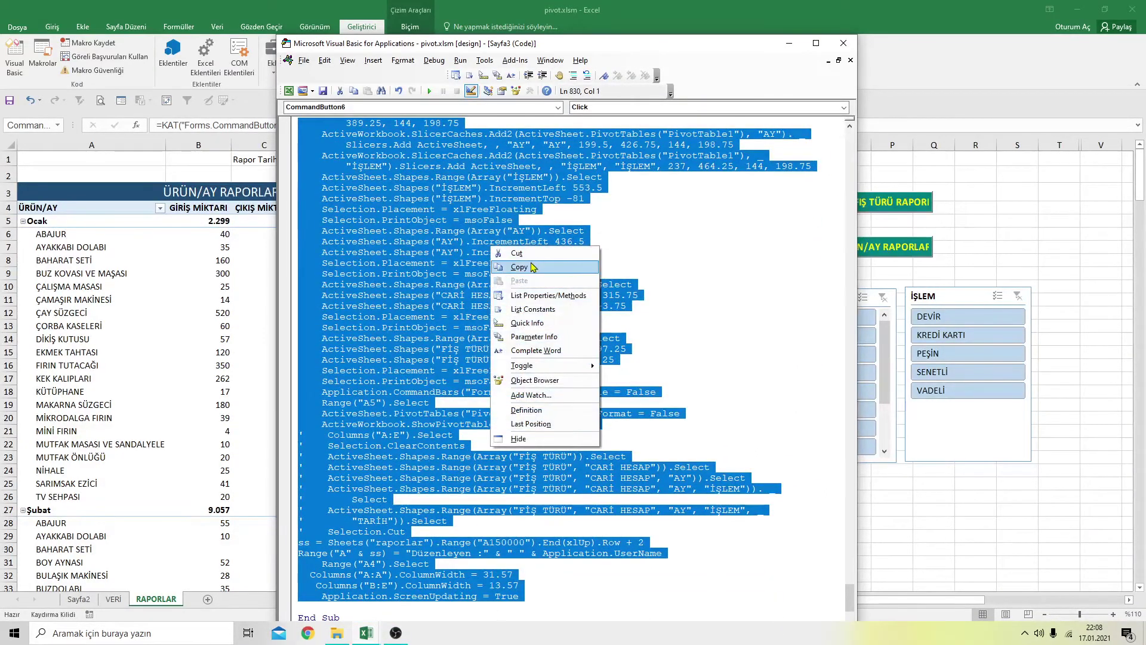
click(532, 266)
click(843, 43)
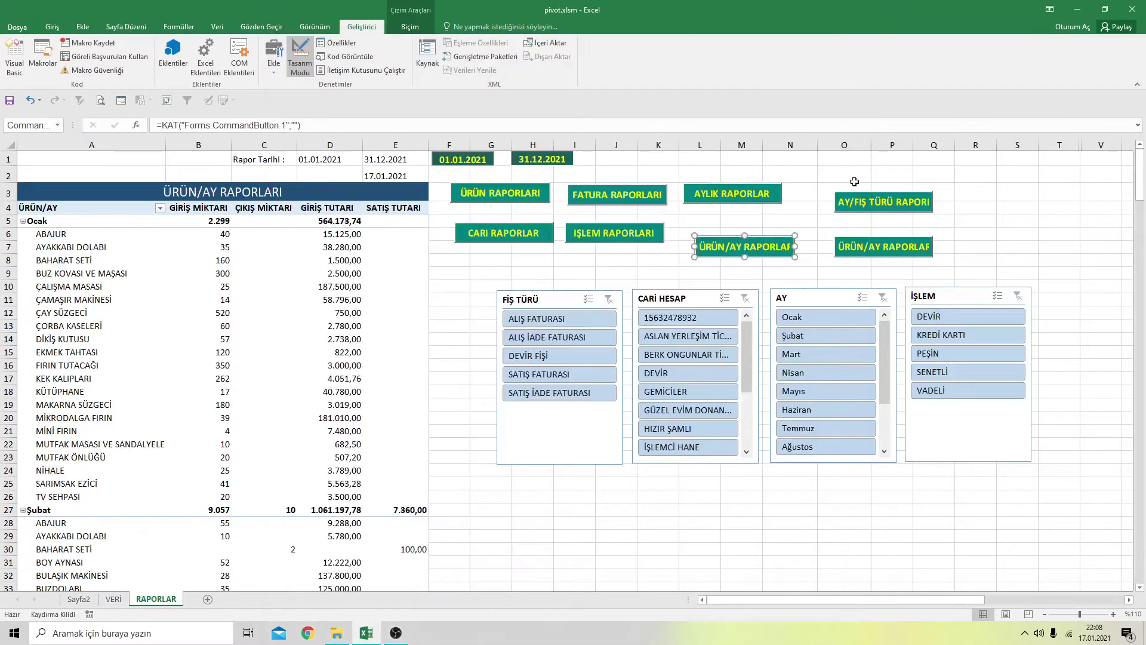
double_click(860, 202)
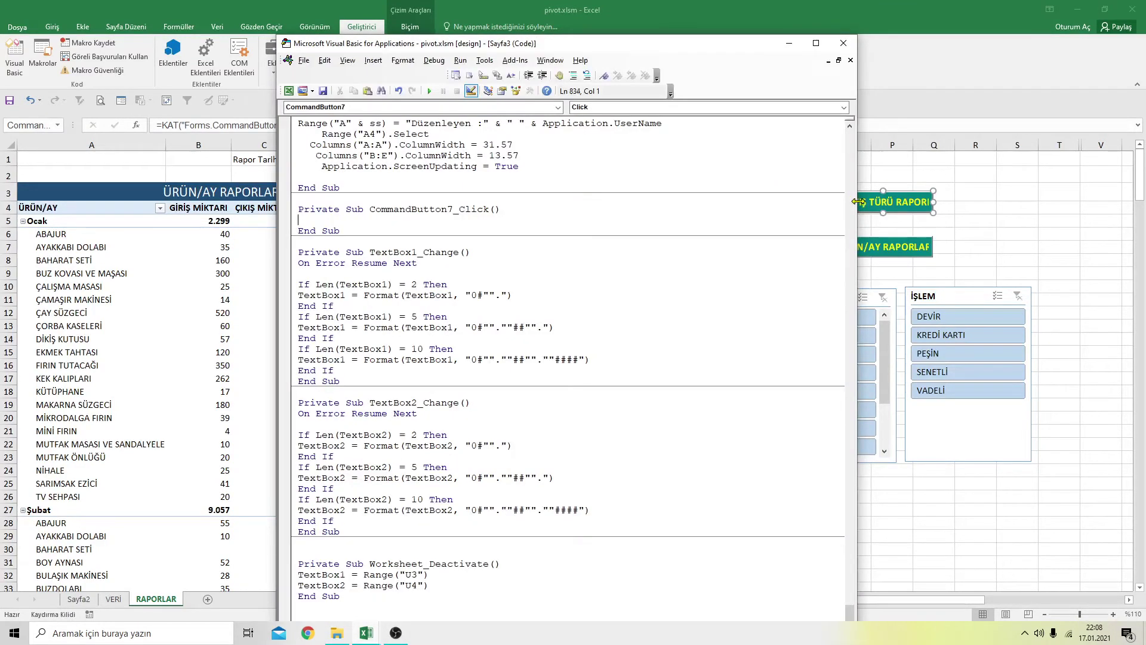
right_click(313, 218)
click(343, 251)
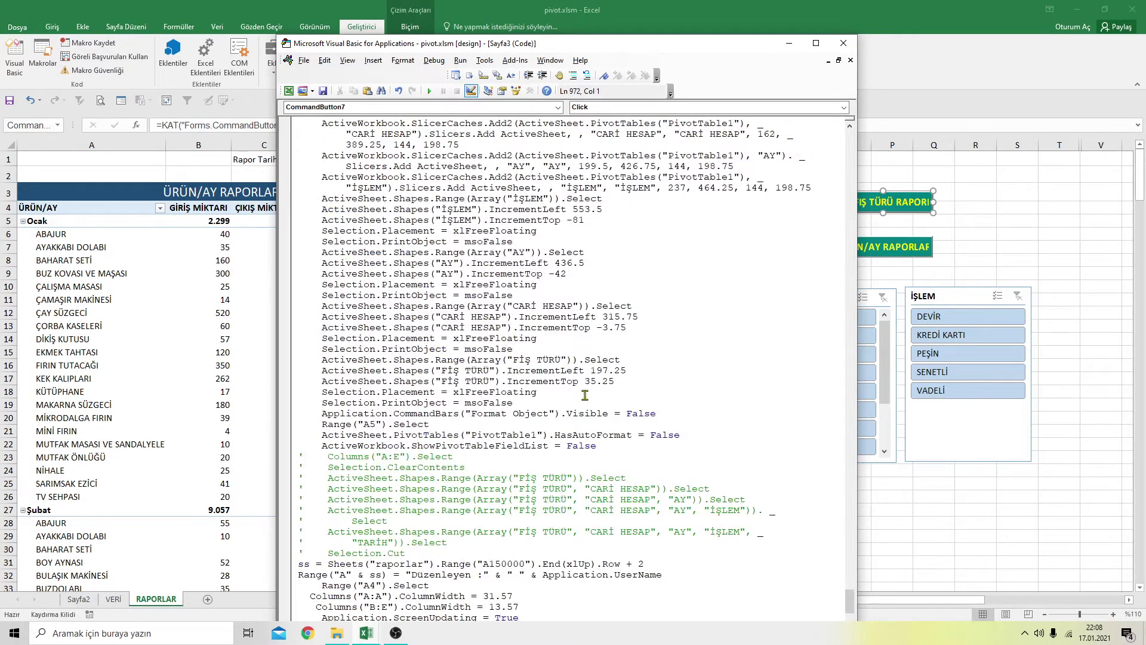
Edit the pasted row header text from ÜRÜN/AY toward AY/FİŞ TÜRÜ
scroll(630, 453, down, 2)
scroll(633, 457, down, 2)
scroll(632, 457, up, 2)
scroll(632, 457, up, 5)
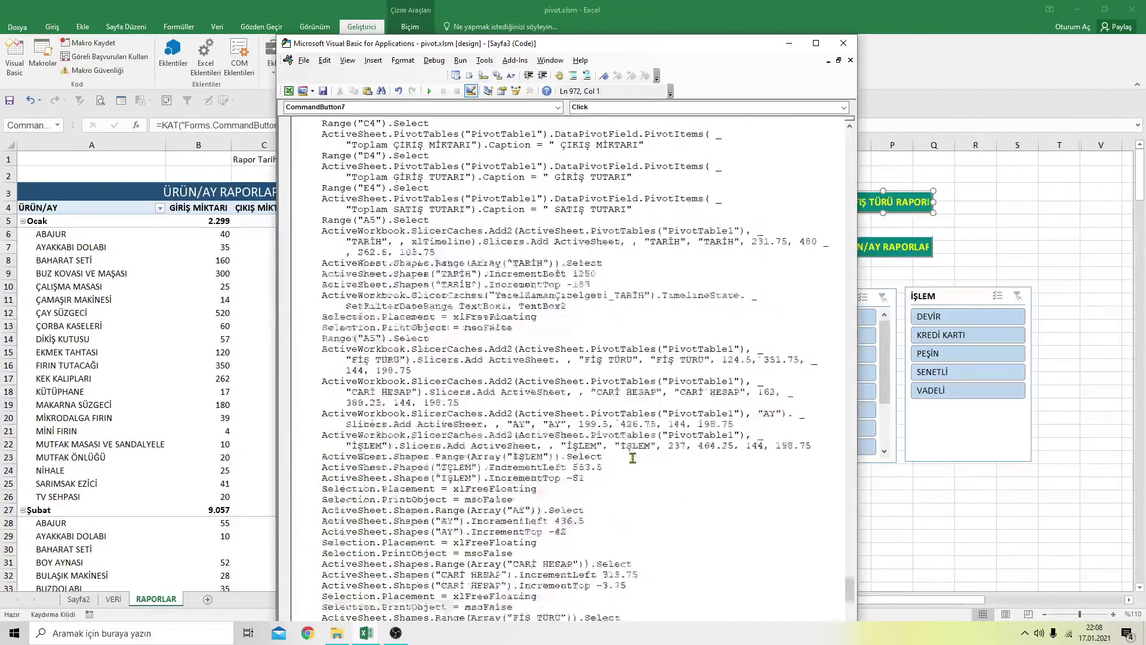
scroll(633, 457, up, 4)
scroll(633, 457, up, 3)
scroll(632, 457, up, 3)
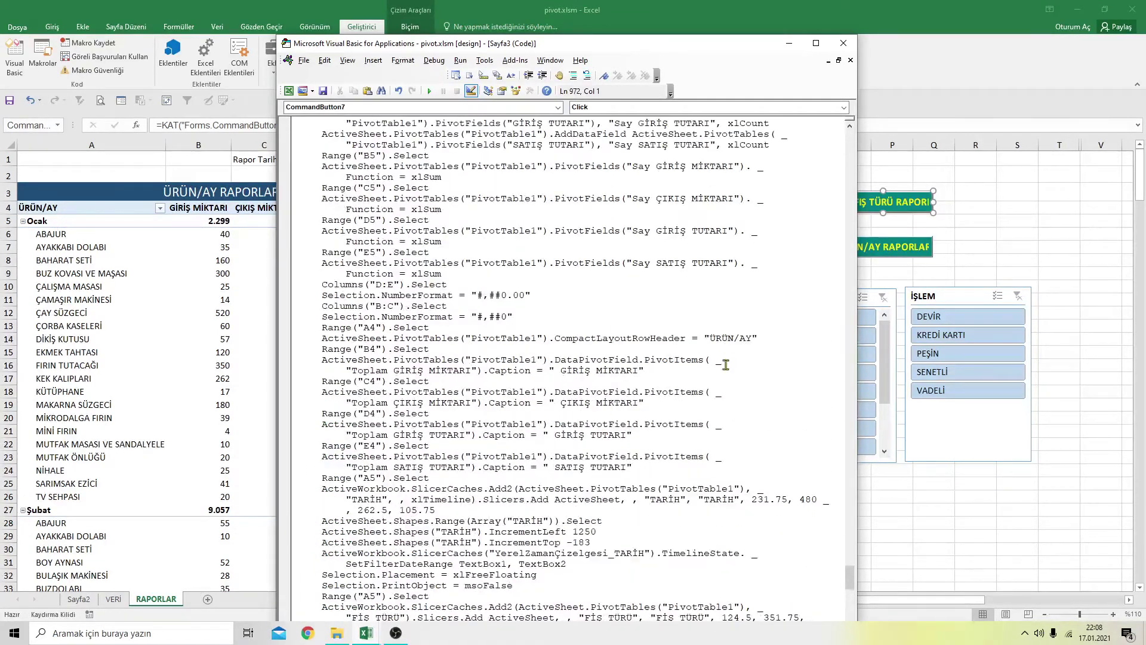
click(738, 338)
key(BackSpace)
key(BackSpace)
key(BackSpace)
key(BackSpace)
key(BackSpace)
text(/)
text(RÜ)
click(665, 309)
Replace the ÜRÜN ADI pivot row field with FİŞ TÜRÜ
scroll(665, 312, up, 3)
scroll(665, 312, up, 4)
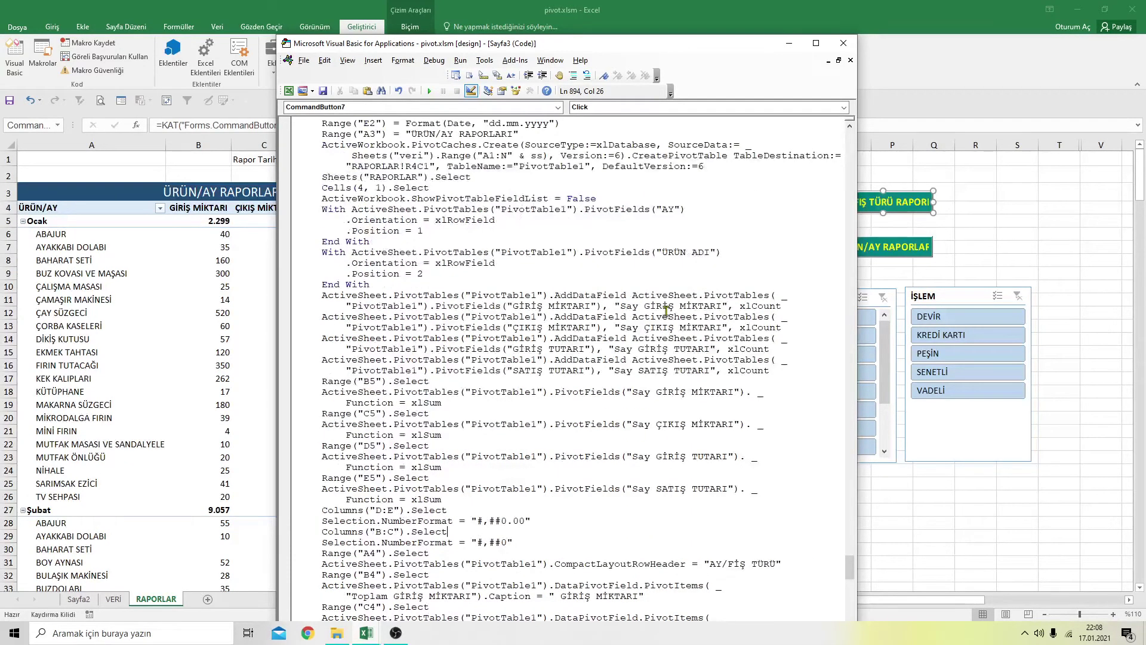
click(674, 209)
key(BackSpace)
key(BackSpace)
drag(711, 255, 662, 253)
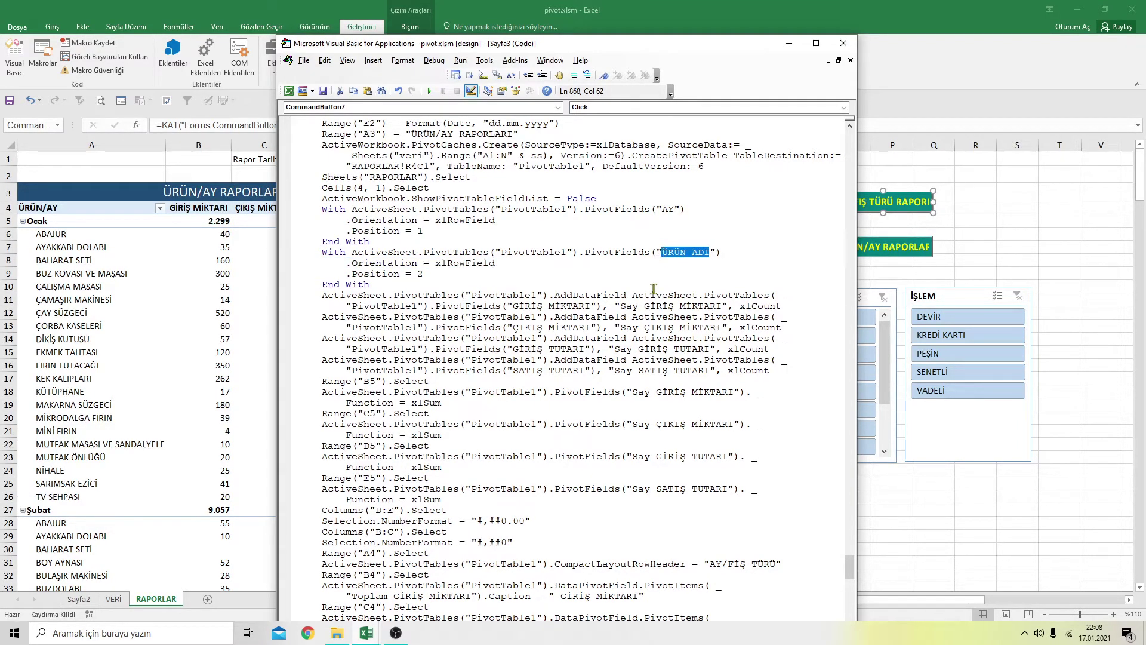
text(FİŞ T)
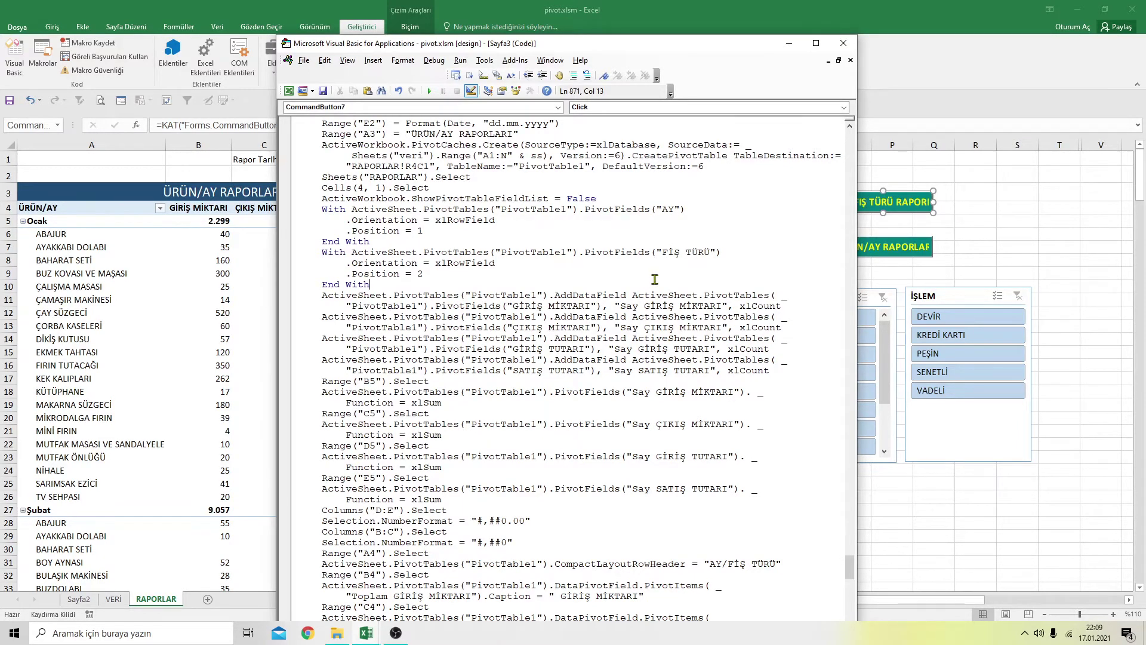
Tidy the AY/FİŞ TÜRÜ header and retitle the report AY/FATURA RAPORLARI
scroll(677, 404, down, 4)
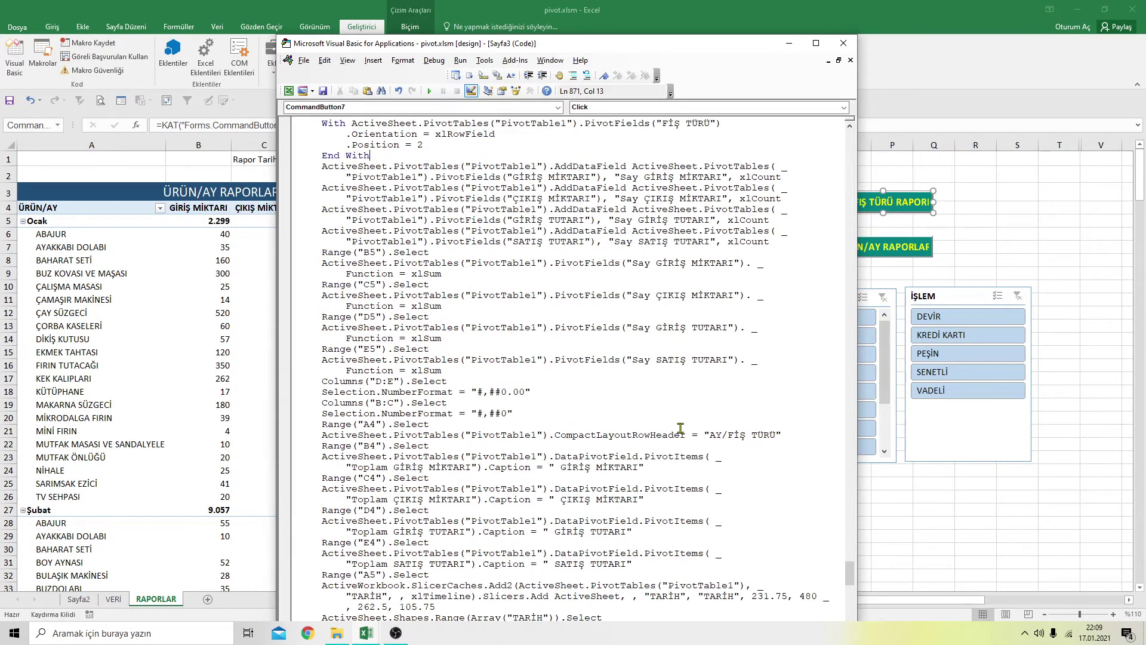
click(772, 436)
click(778, 434)
key(BackSpace)
key(BackSpace)
scroll(517, 323, up, 4)
scroll(489, 335, up, 5)
scroll(465, 344, up, 1)
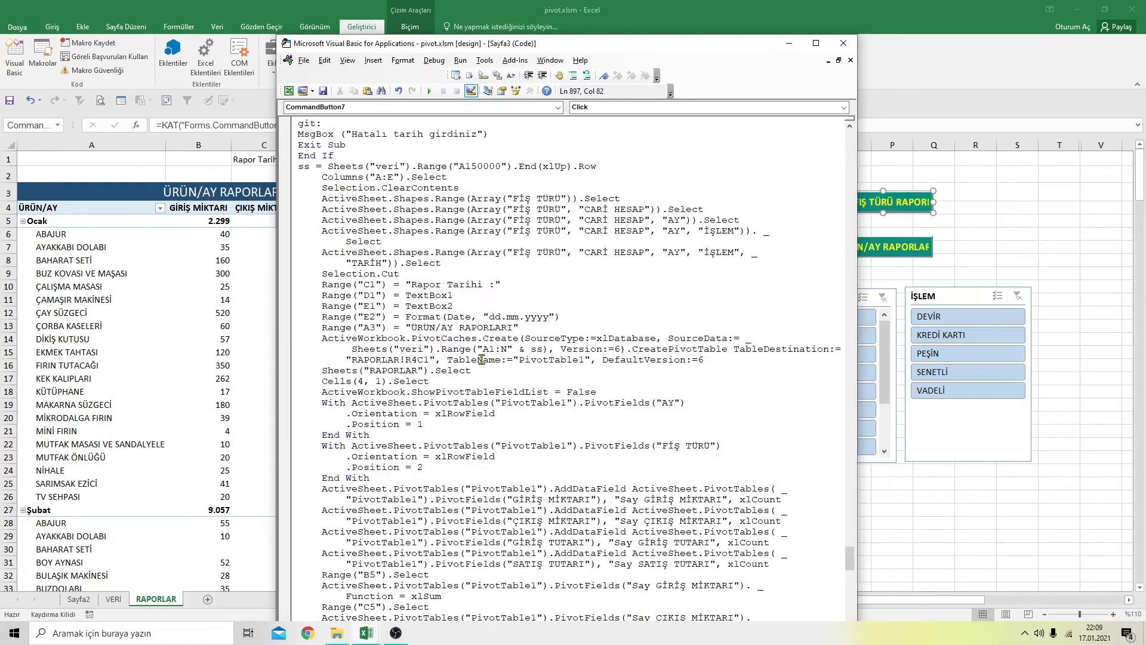
click(453, 328)
key(BackSpace)
key(BackSpace)
key(BackSpace)
key(BackSpace)
key(BackSpace)
text(/)
text(FATUR)
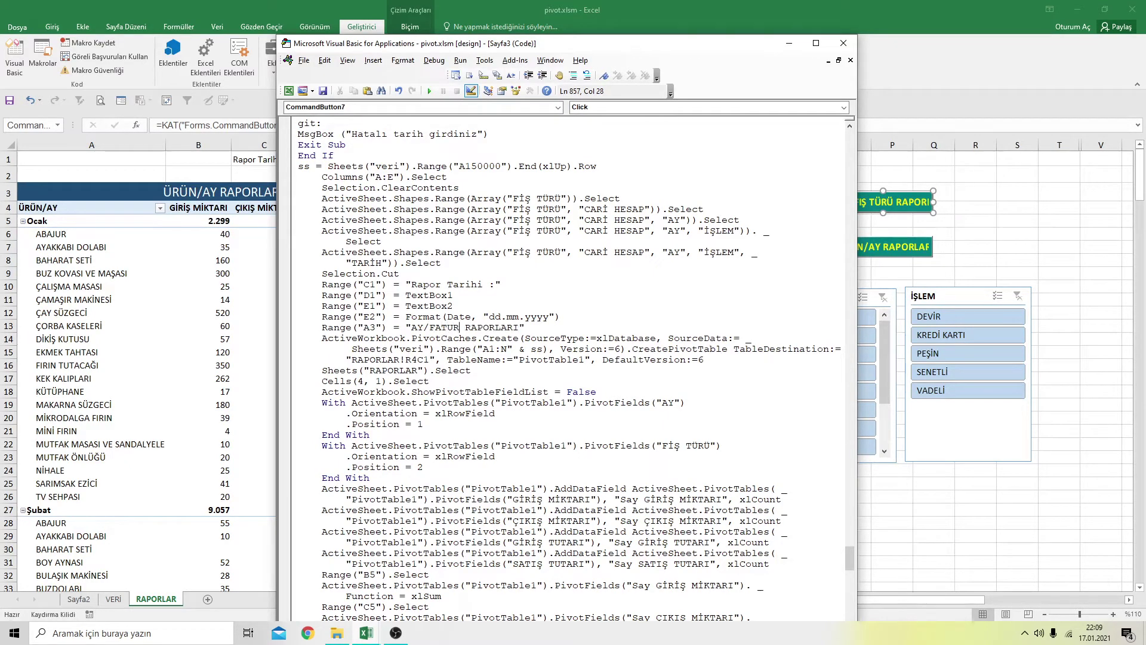
text(A)
click(726, 403)
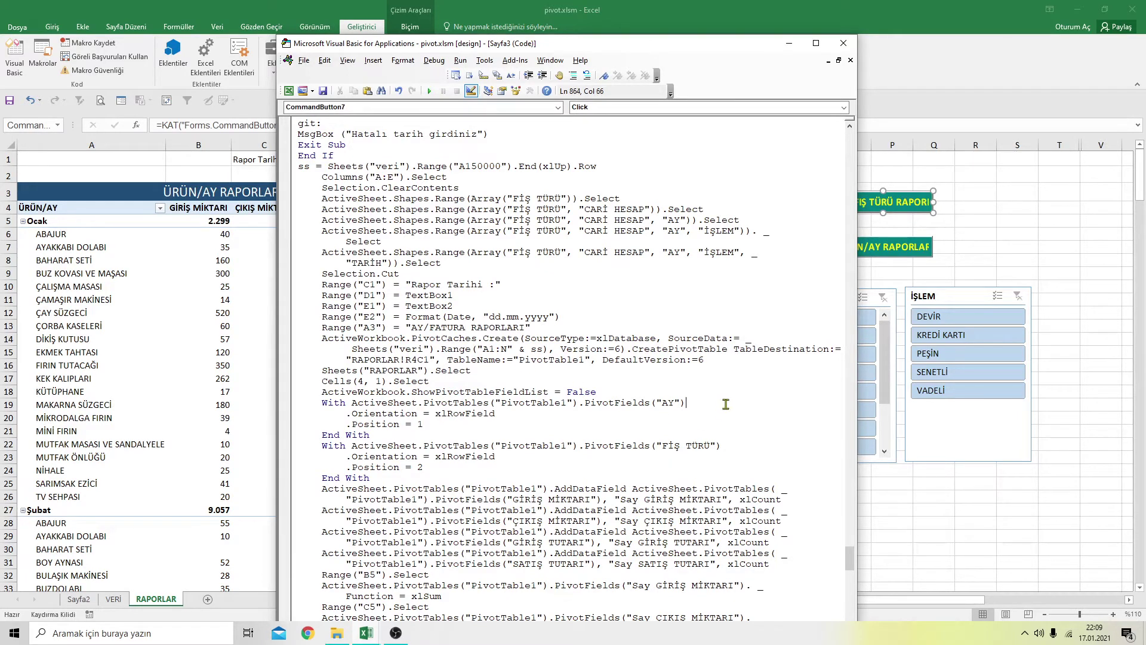
click(844, 43)
Run the new AY/FİŞ TÜRÜ report and scroll through the resulting pivot
click(975, 207)
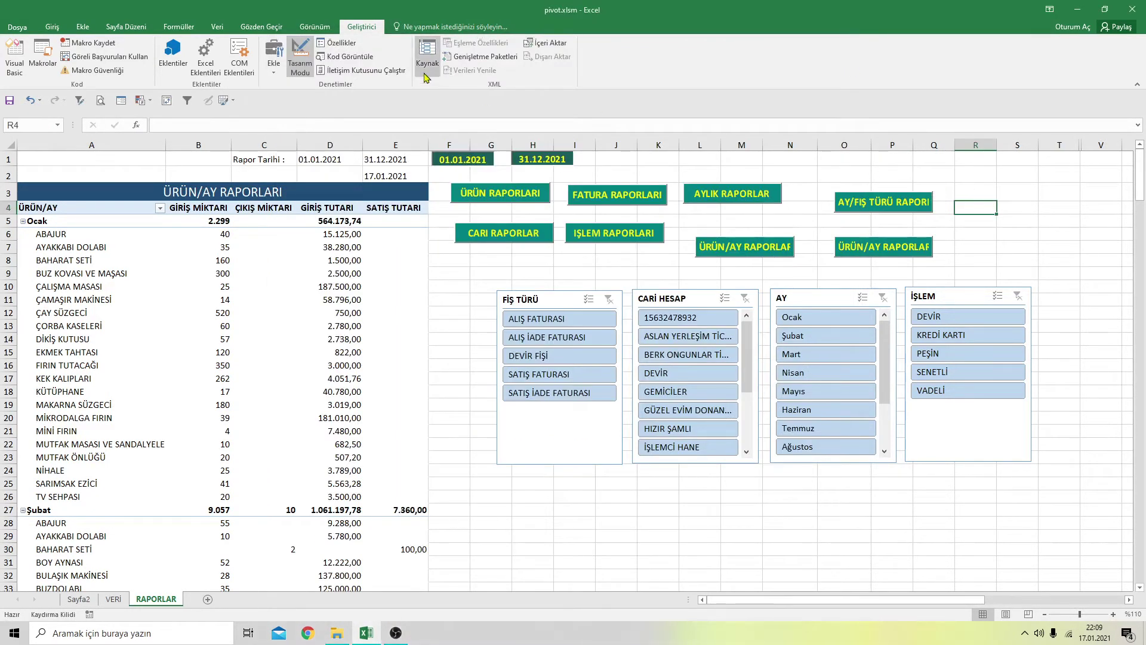
click(872, 201)
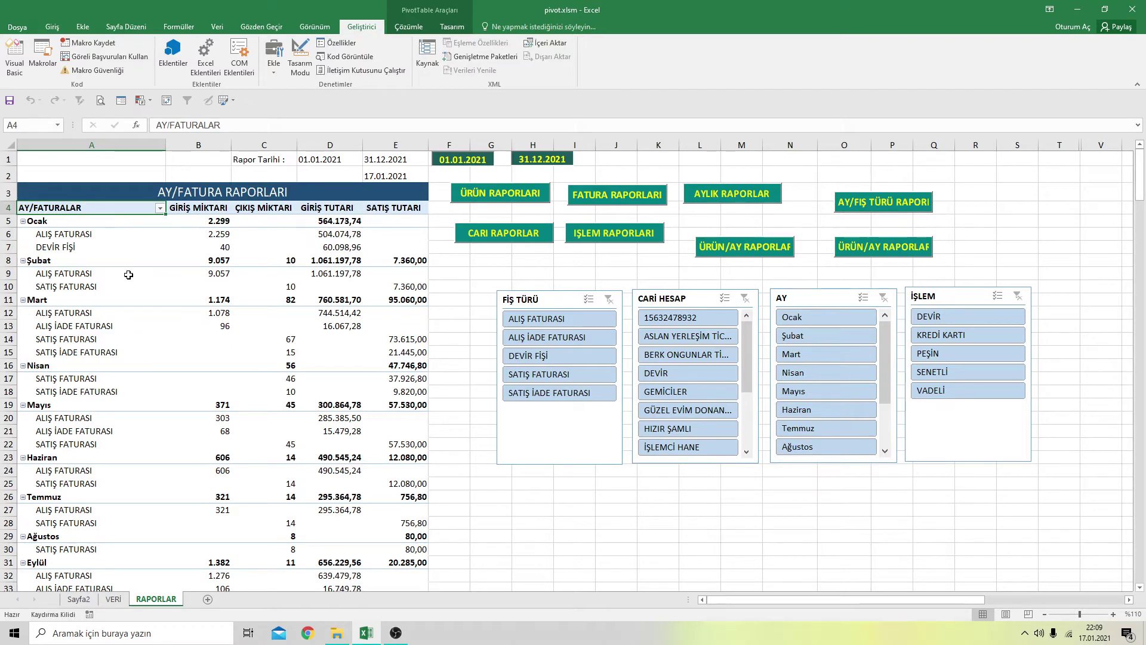
scroll(130, 287, down, 1)
scroll(132, 291, down, 2)
scroll(133, 293, down, 2)
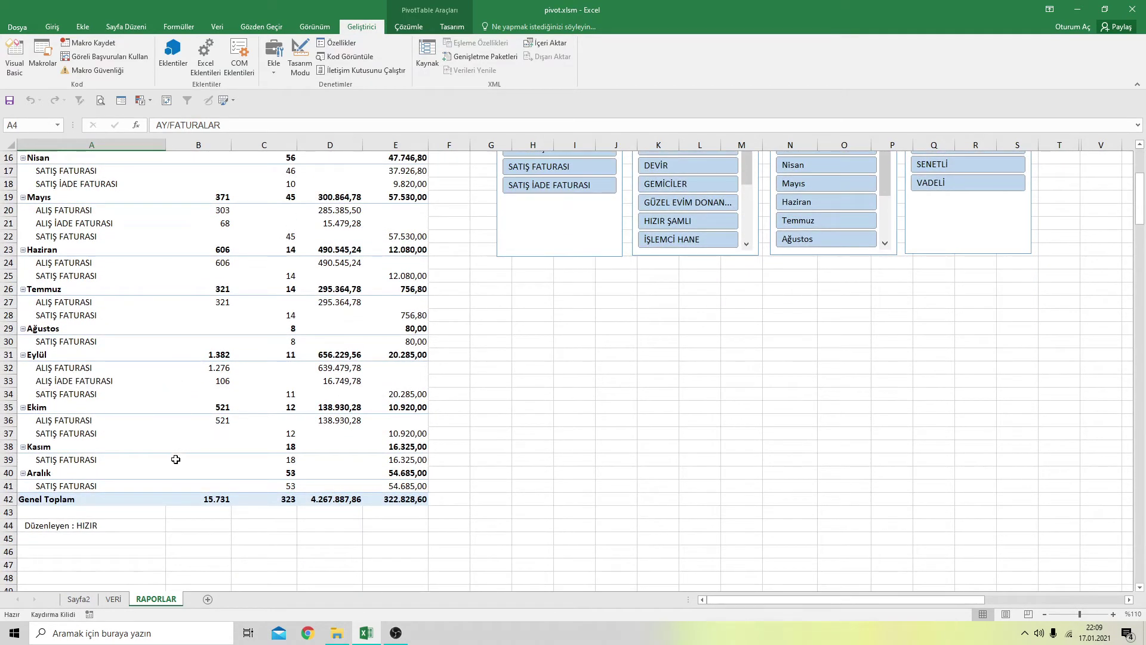
scroll(175, 460, up, 5)
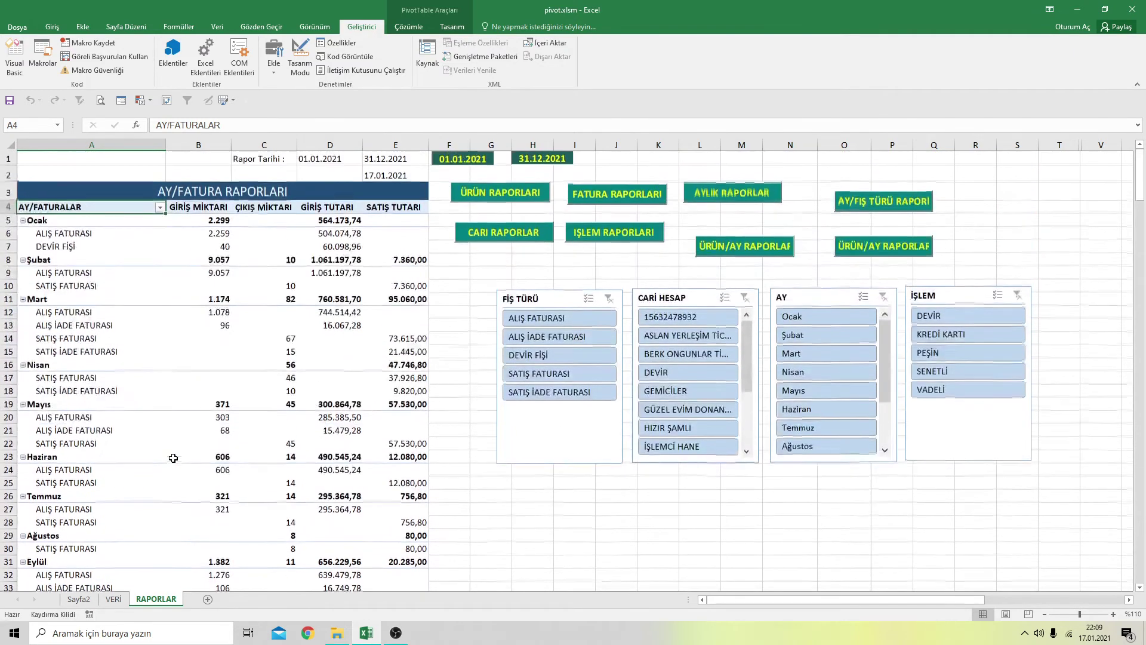
Generate the ÜRÜN, ÜRÜN/AY and İŞLEM RAPORLARI reports, then turn Design Mode back on
click(503, 197)
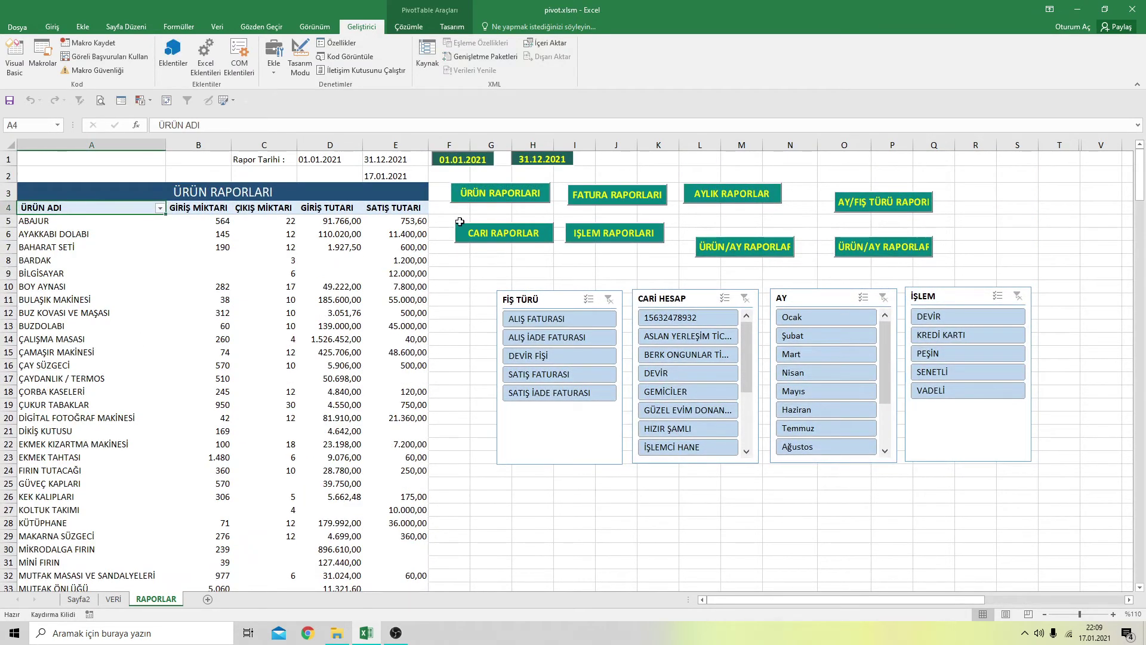
click(737, 250)
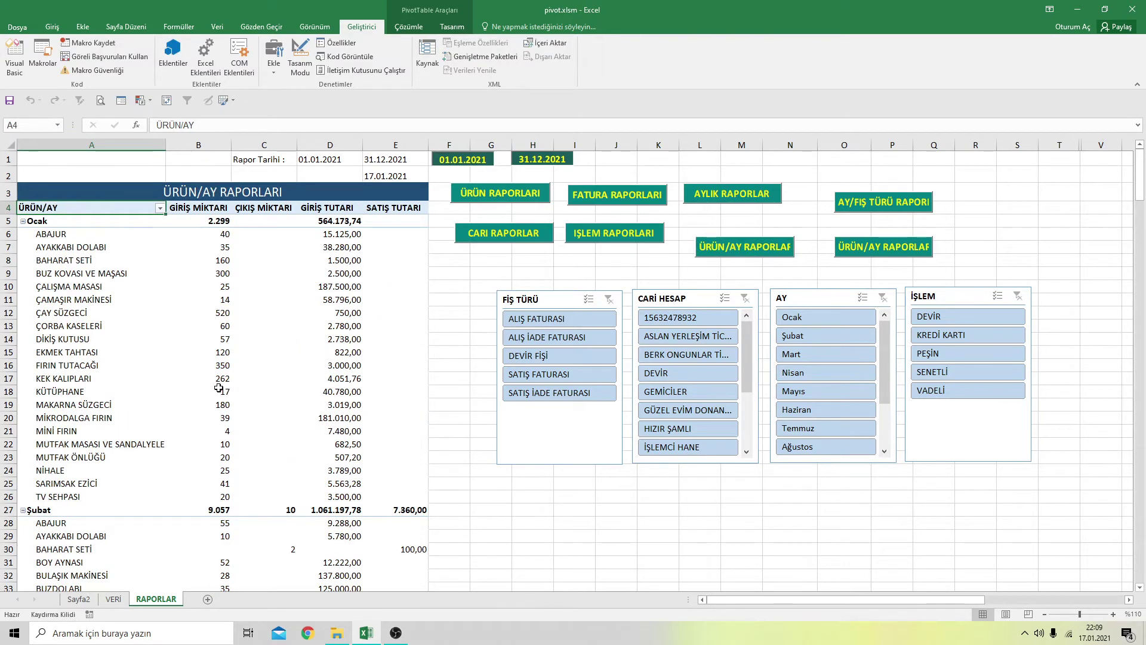
scroll(218, 388, down, 1)
scroll(219, 388, up, 1)
click(585, 240)
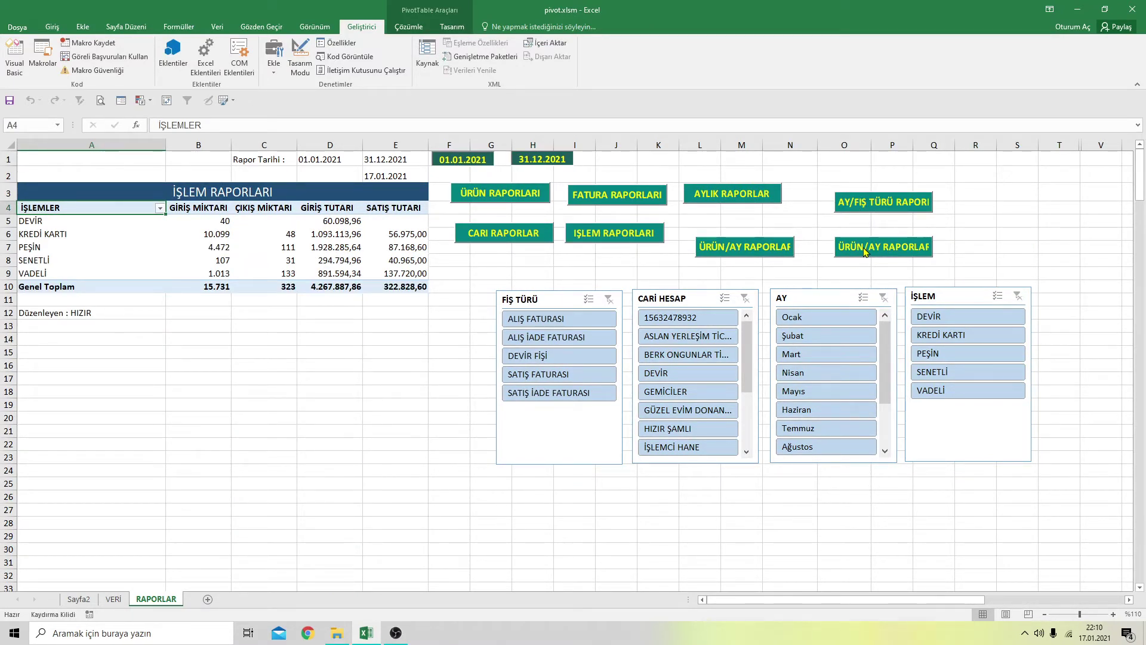
click(301, 57)
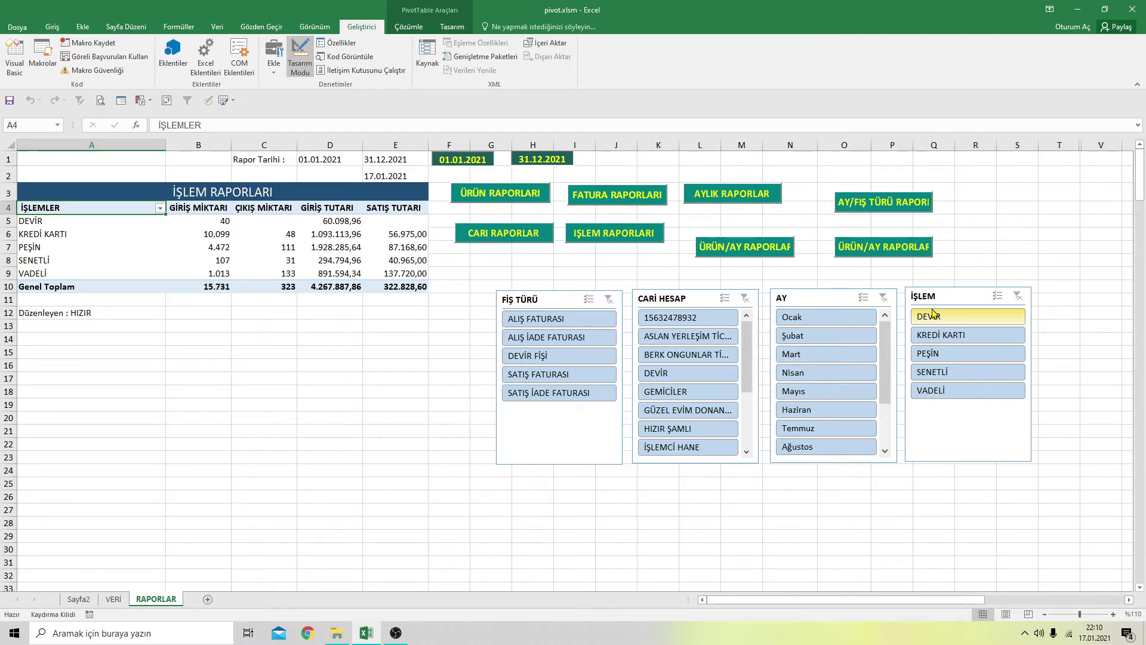
Caption the second ÜRÜN/AY button 'AY İŞLEM RAPORLAR' in its Properties window
click(874, 247)
right_click(875, 245)
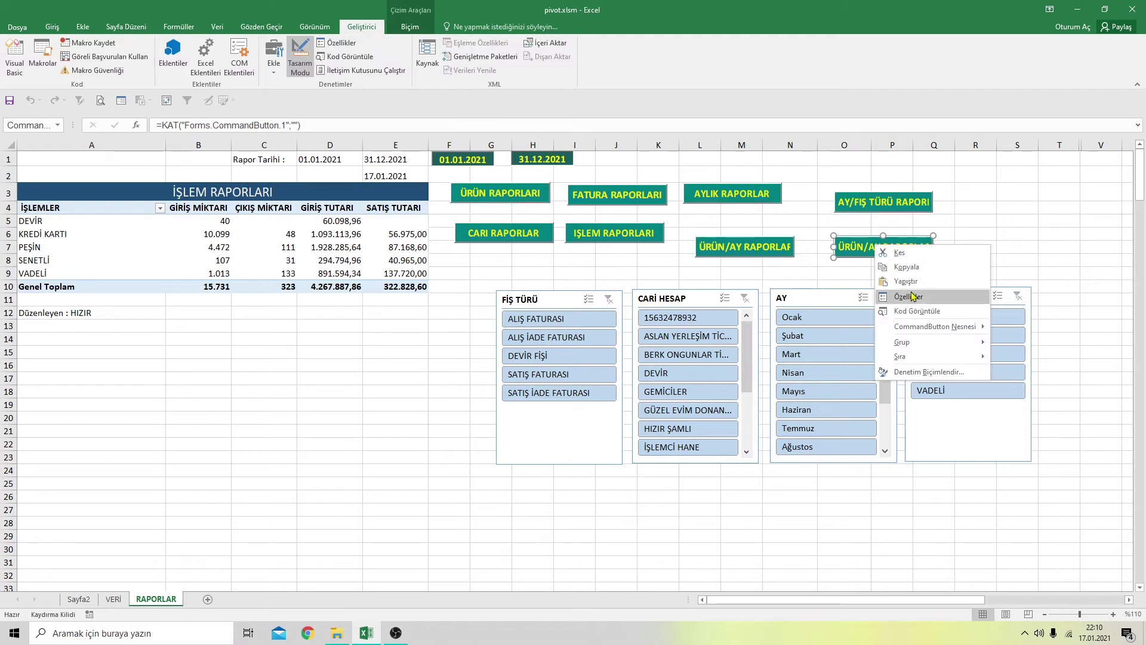
click(911, 296)
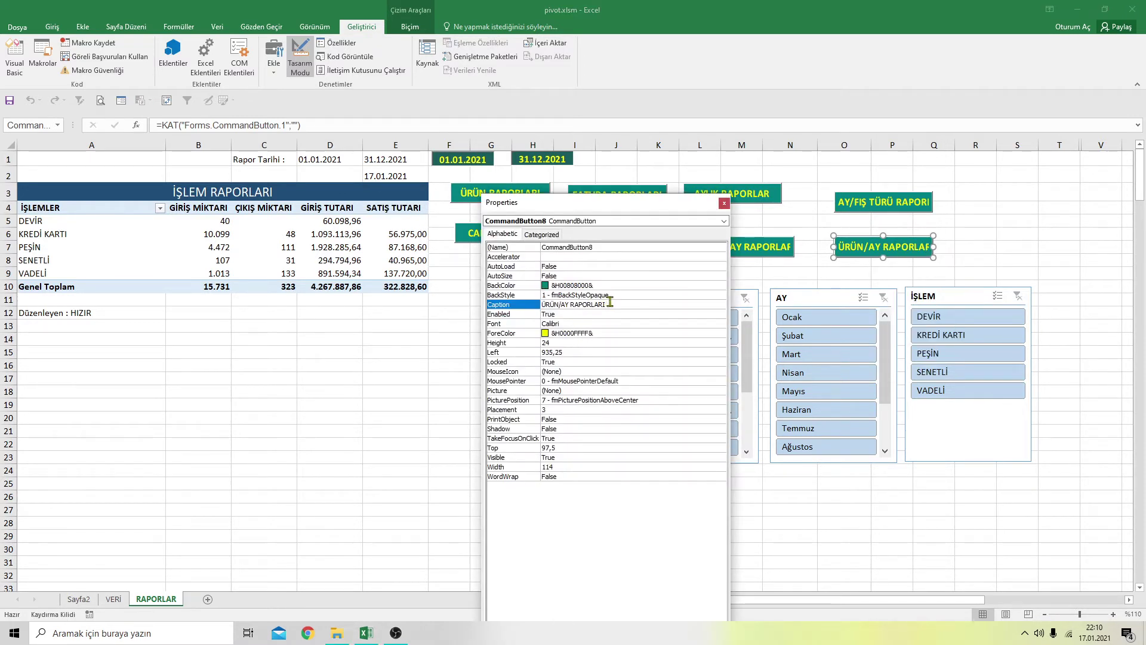
drag(610, 305, 525, 308)
text(AY )
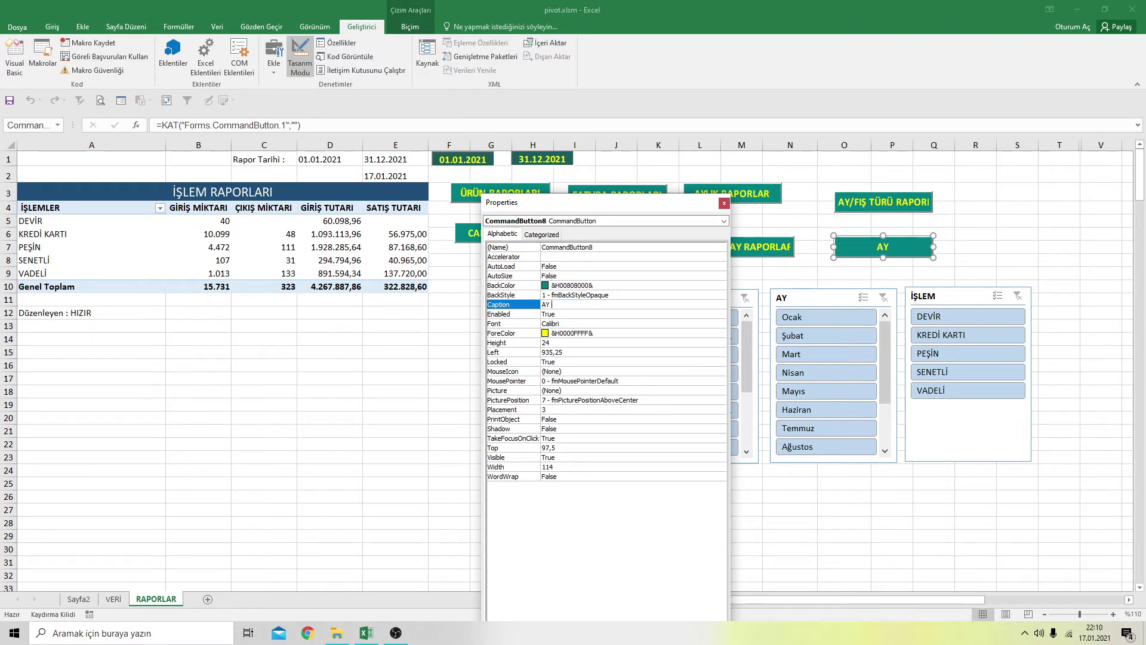
text(İŞLEM)
text( RA)
text(PORLARI)
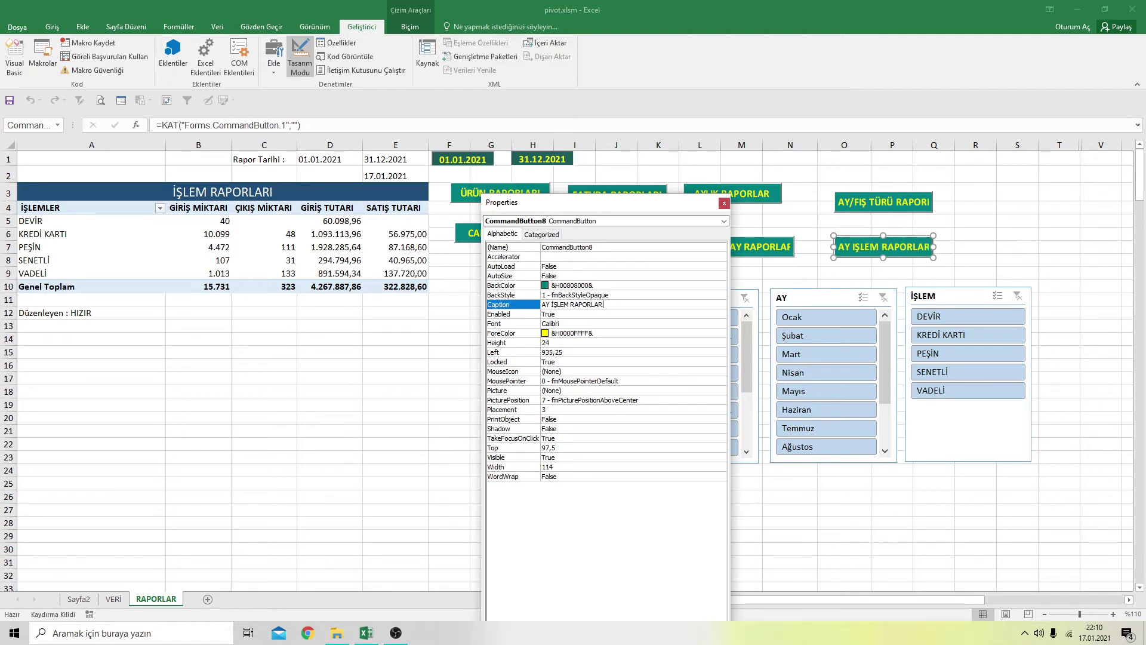
click(724, 203)
click(865, 219)
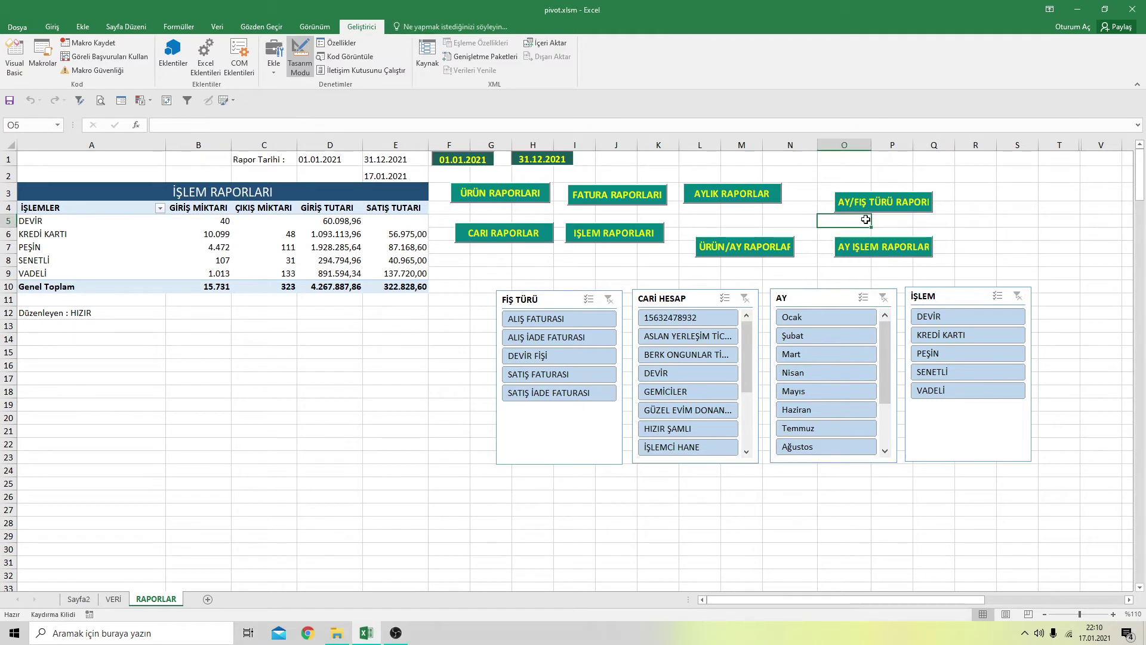
Change the AY/FİŞ TÜRÜ button caption to AY/FATURA RAPORLARI
right_click(760, 245)
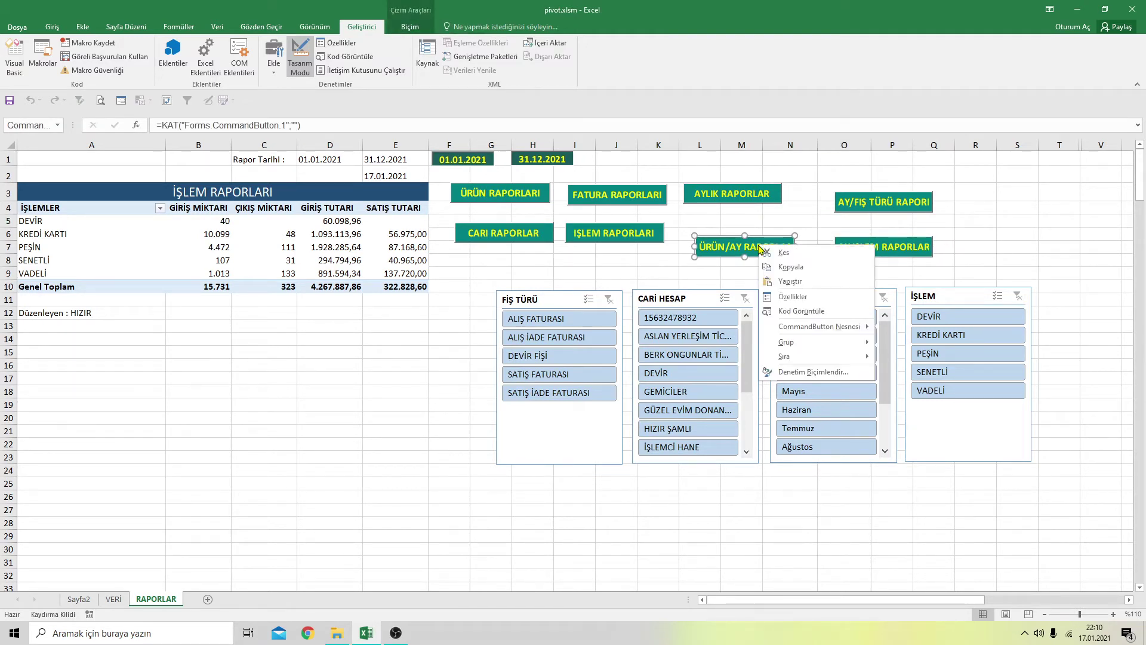
right_click(873, 205)
right_click(874, 205)
click(905, 252)
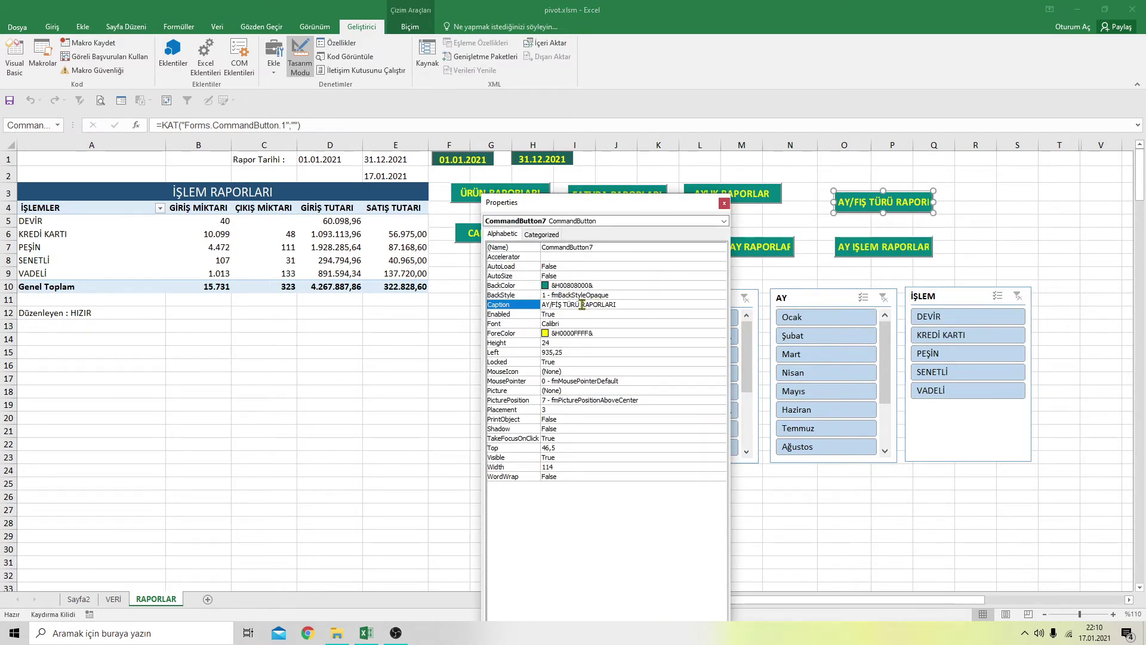
drag(582, 305, 551, 305)
text(FATURA)
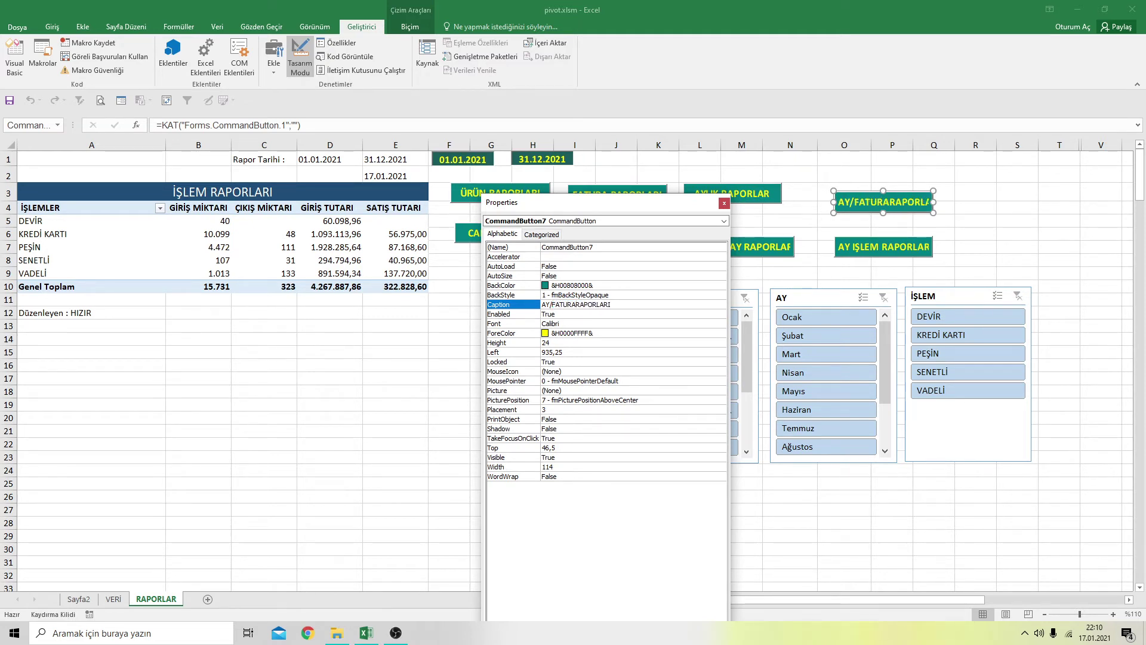
click(632, 333)
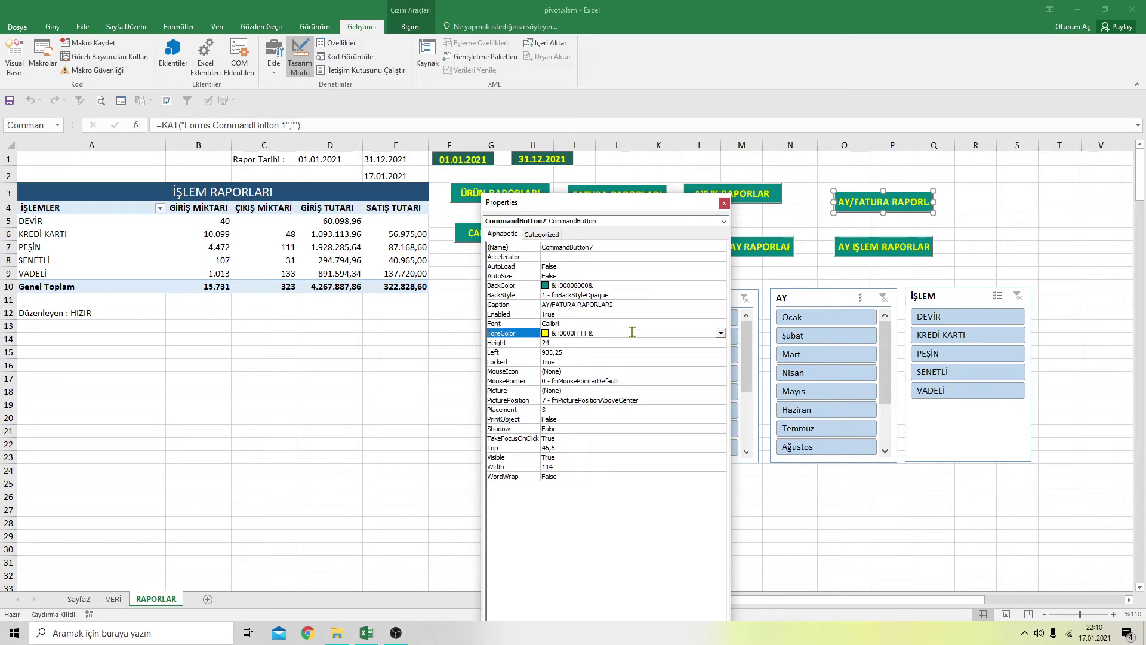
click(724, 204)
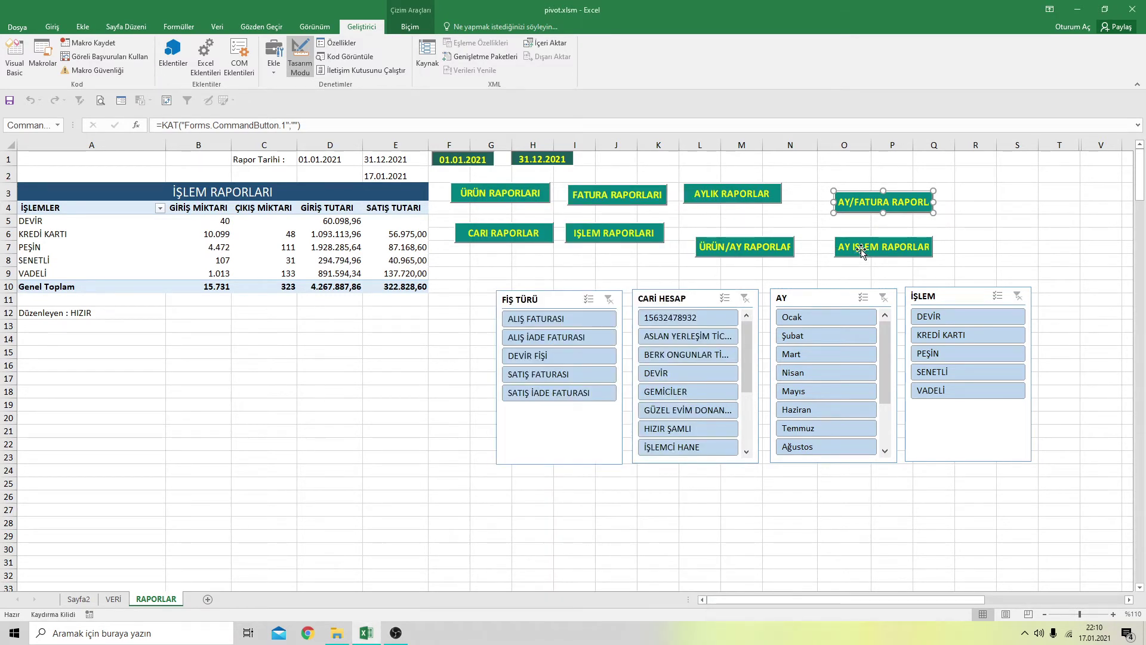
Copy the AY/FATURA macro code into the AY İŞLEM RAPORLAR button's click sub
double_click(869, 200)
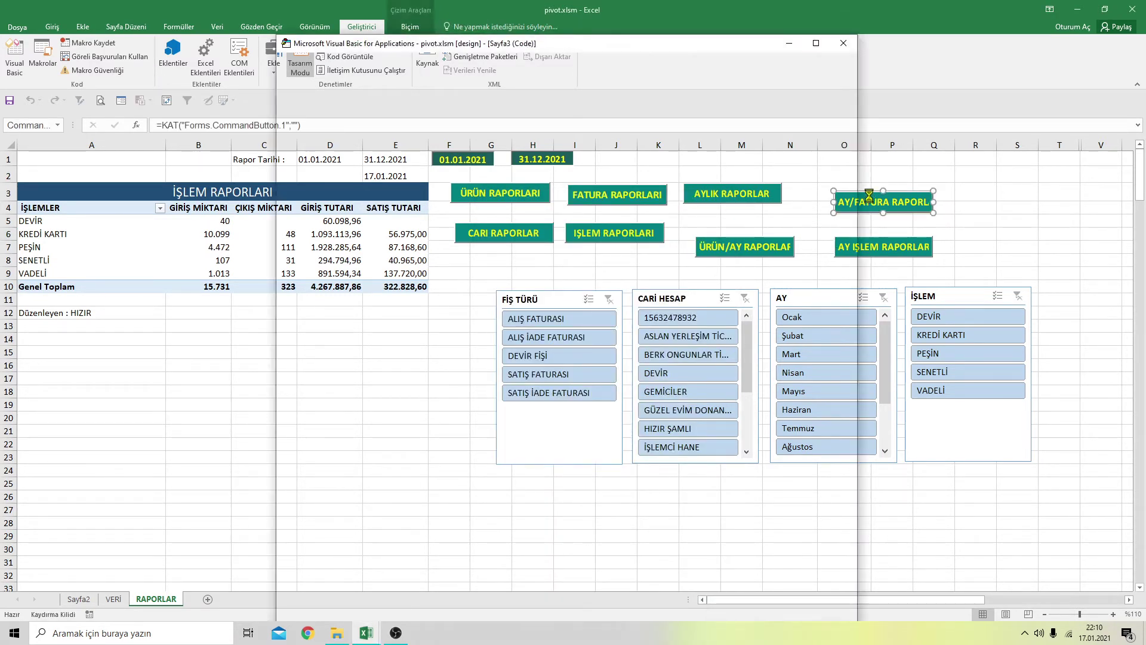
drag(299, 128, 767, 641)
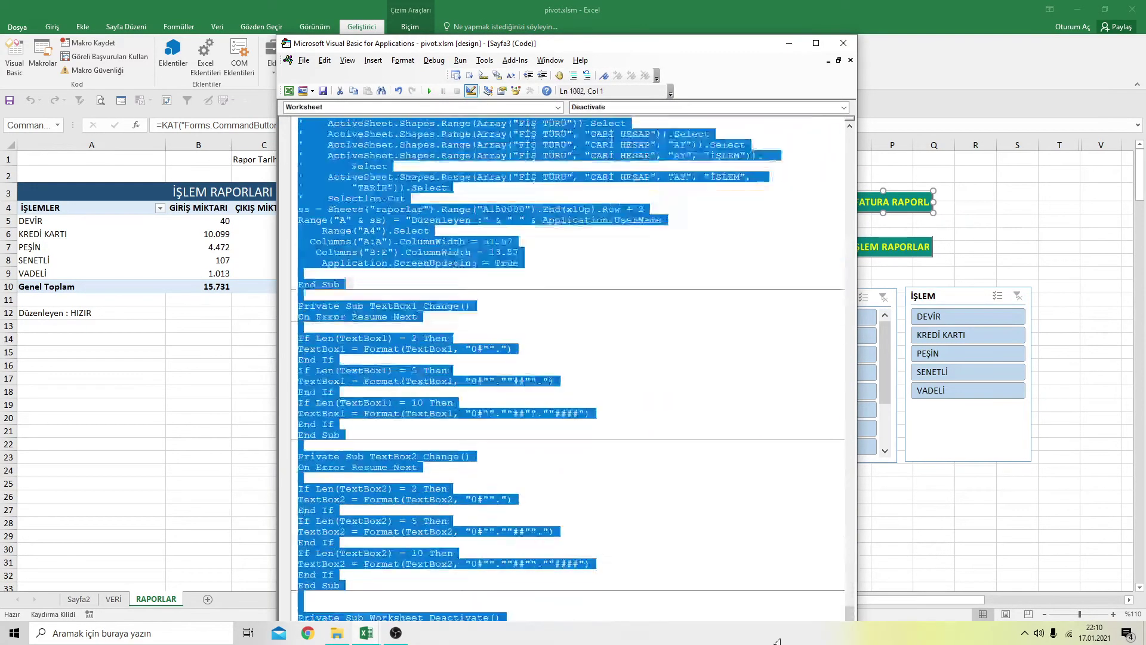
mouse_move(767, 641)
mouse_down()
mouse_move(744, 343)
mouse_move(779, 579)
mouse_up()
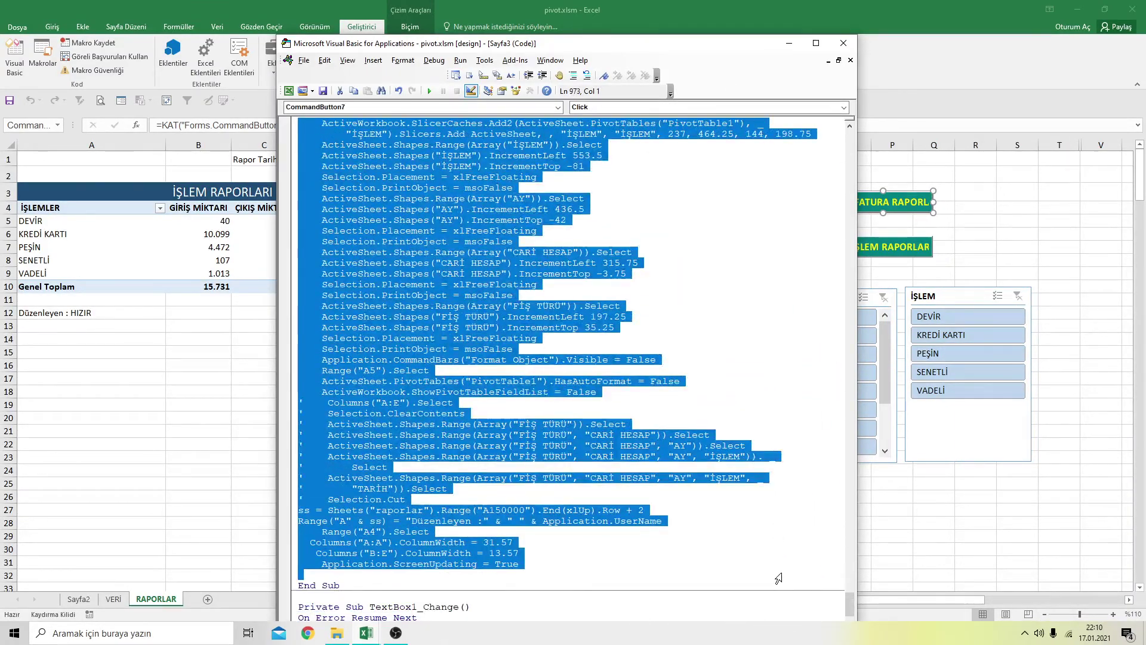
right_click(483, 165)
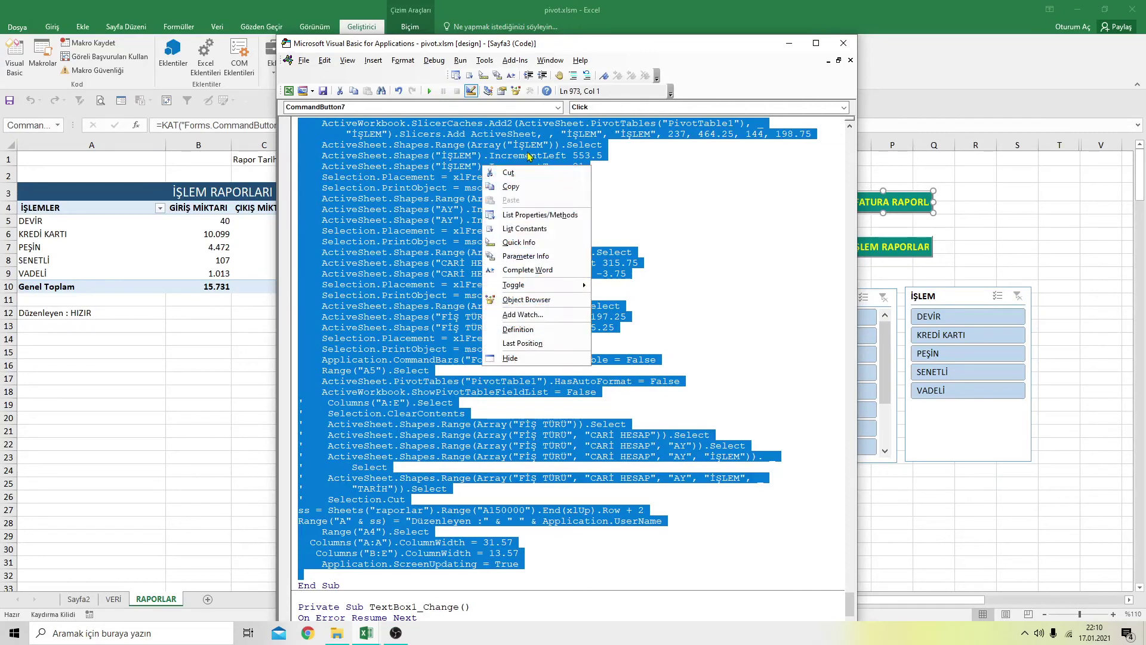
click(517, 186)
click(843, 43)
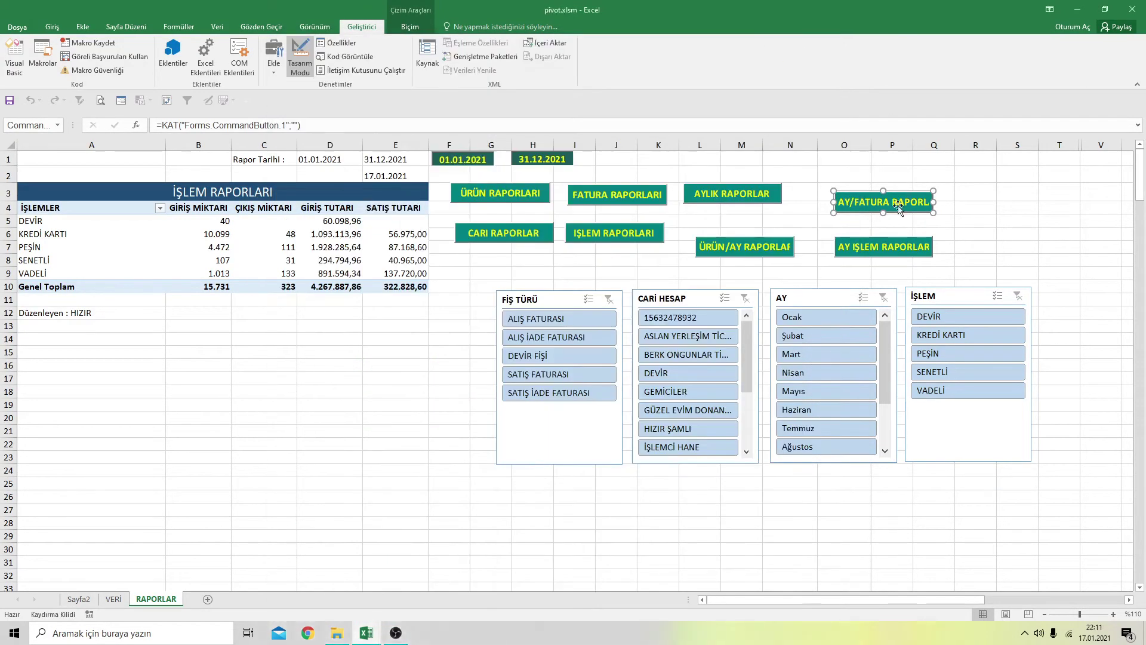
double_click(854, 247)
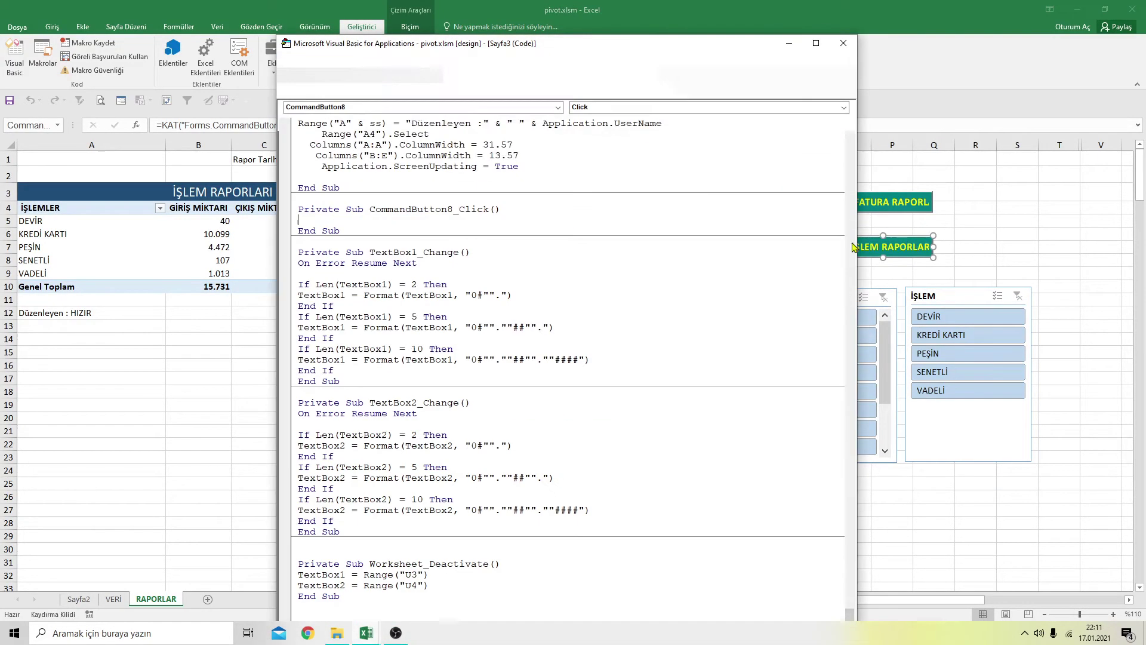
right_click(299, 215)
click(336, 257)
Edit the row header caption and change the second row field from FİŞ TÜRÜ to İŞLEM
scroll(489, 298, down, 4)
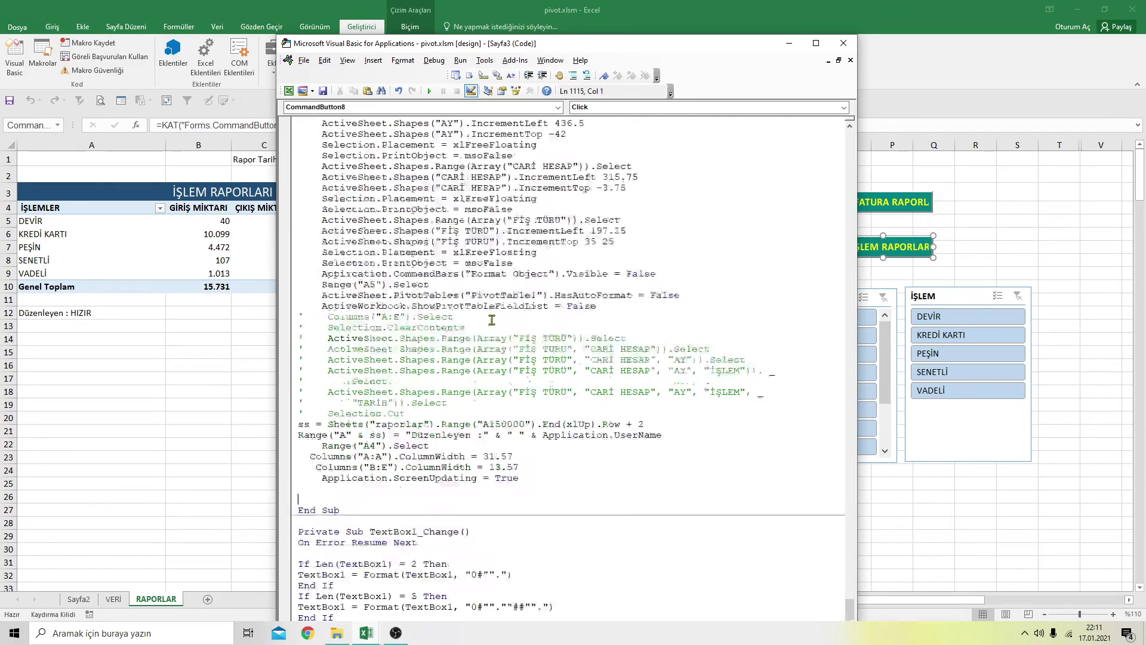
scroll(500, 370, down, 1)
scroll(537, 382, up, 3)
scroll(551, 350, up, 5)
scroll(556, 352, up, 7)
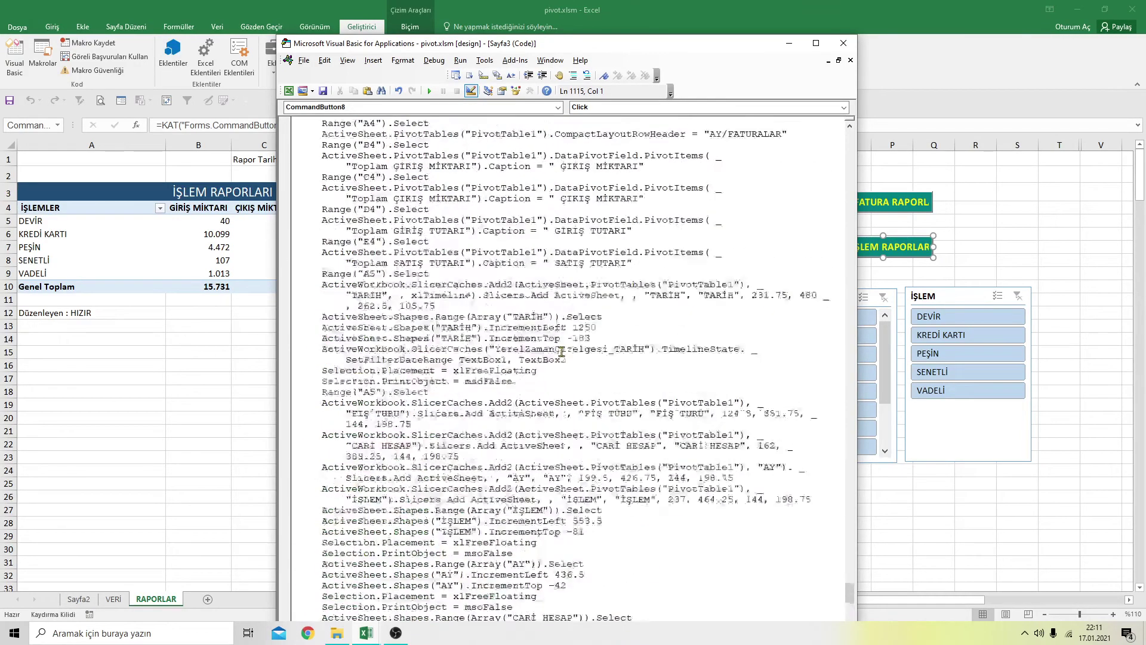
scroll(563, 354, up, 3)
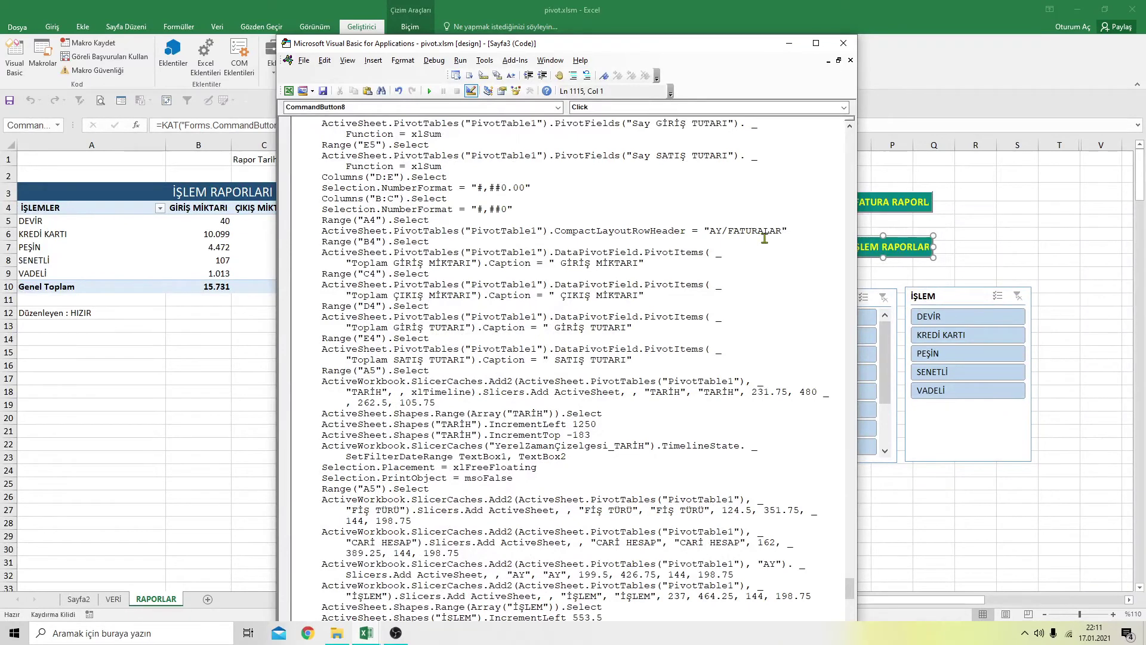
click(783, 230)
text(R)
scroll(666, 228, up, 5)
scroll(666, 229, up, 2)
scroll(666, 228, up, 3)
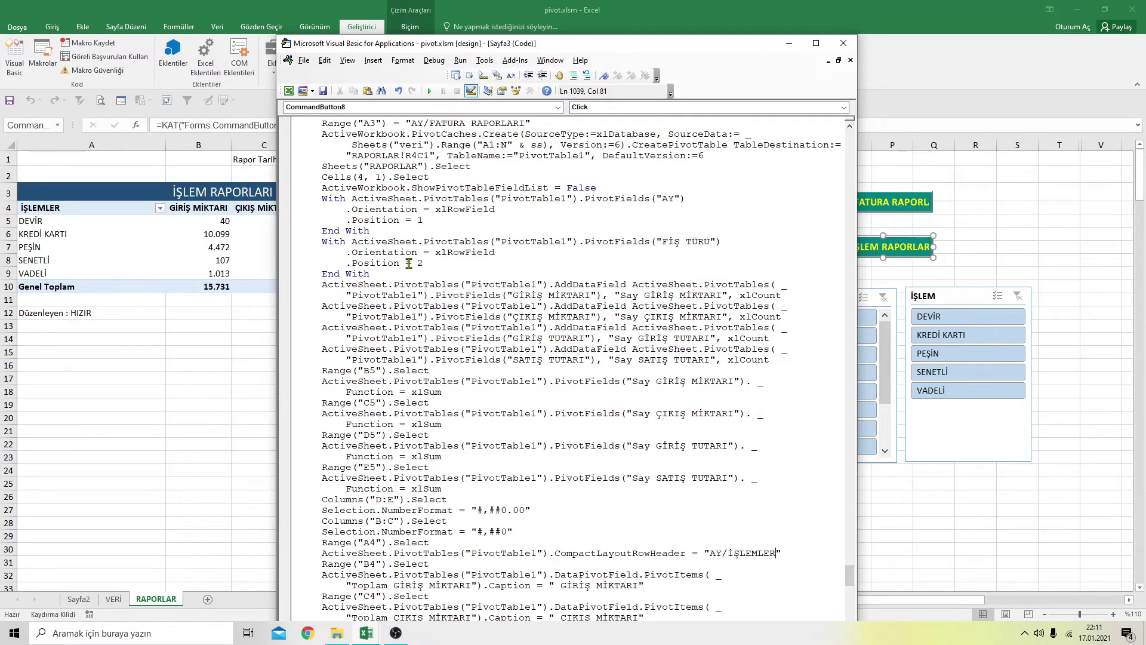
click(709, 242)
key(BackSpace)
Retitle the report from AY/FATURA to AY/İŞLEM RAPORLARI and close the editor
scroll(470, 154, up, 2)
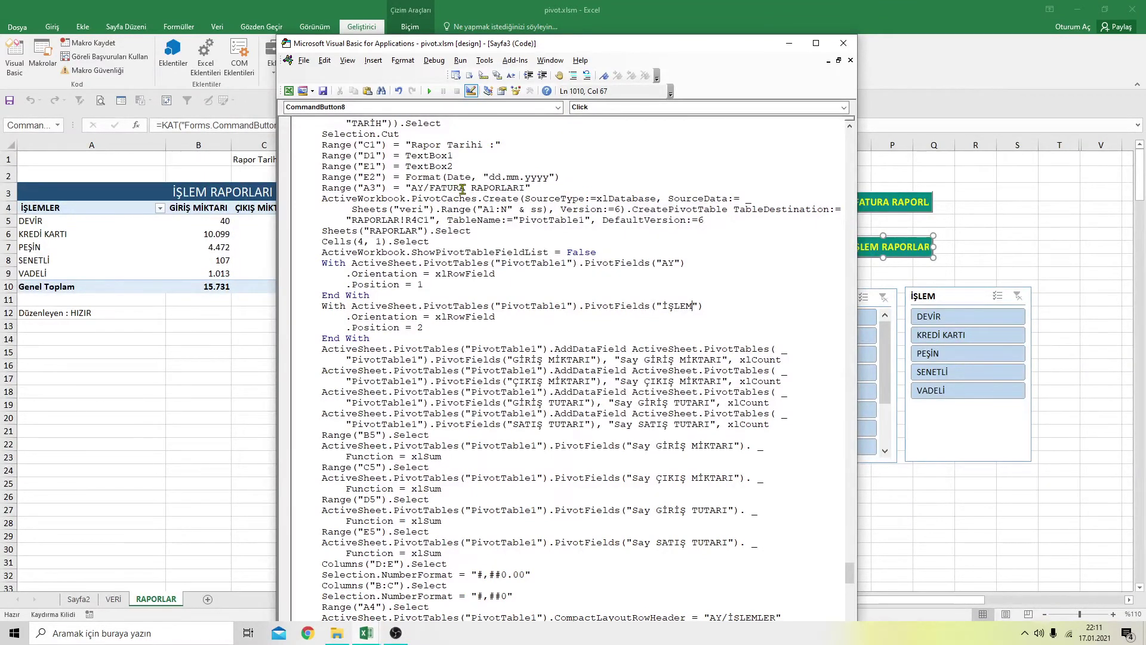
click(471, 187)
click(464, 187)
key(BackSpace)
key(BackSpace)
key(BackSpace)
key(BackSpace)
key(BackSpace)
key(BackSpace)
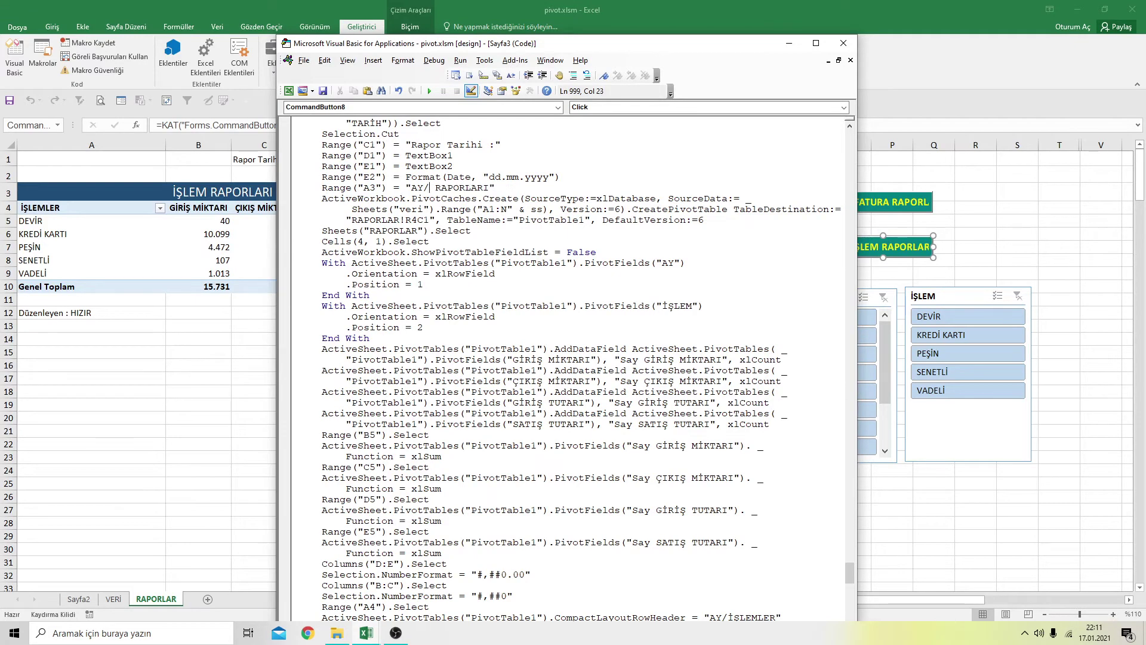
text(İŞLEM)
click(843, 43)
click(977, 235)
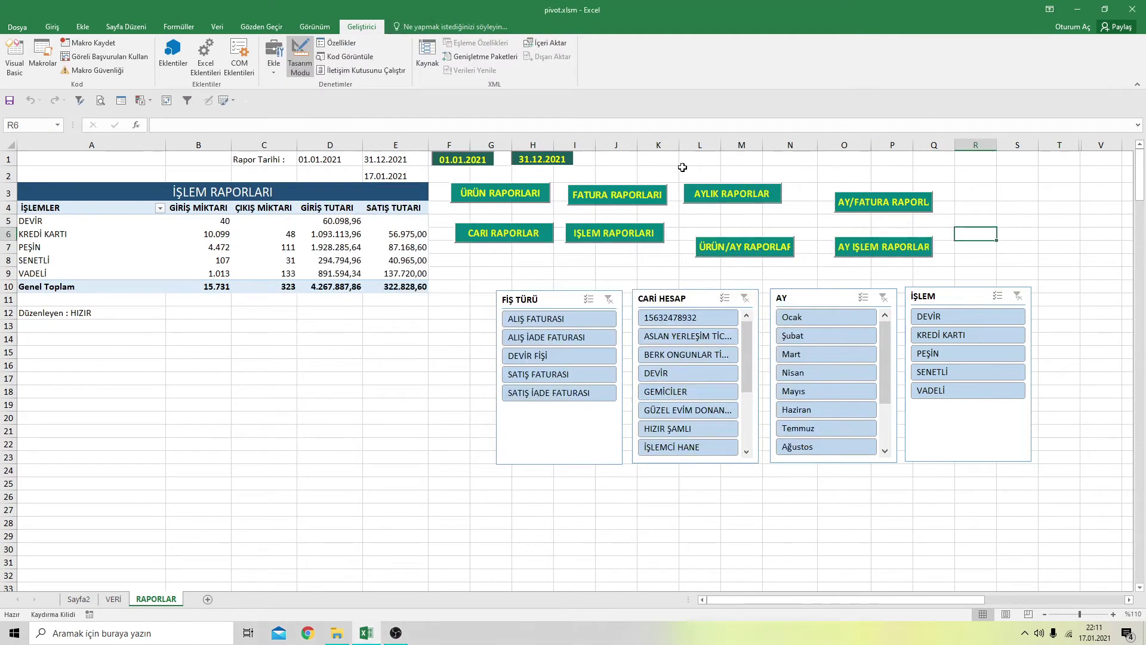
Run the ÜRÜN/AY and AY İŞLEM reports and scroll through the AY/İŞLEM pivot
click(300, 57)
click(729, 251)
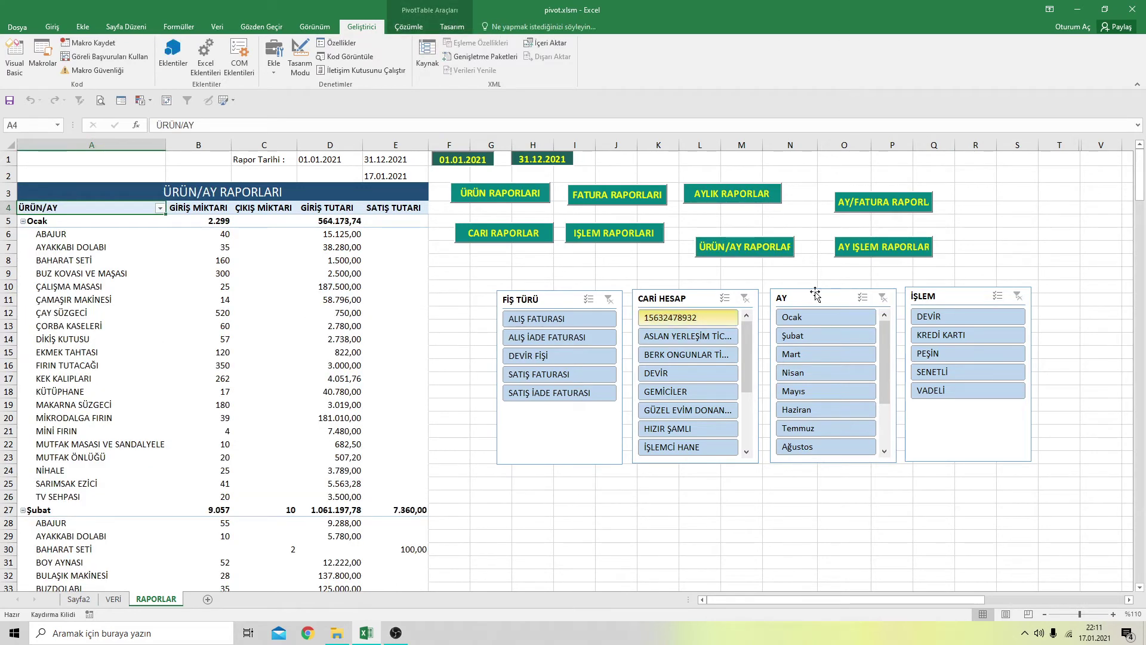
click(872, 250)
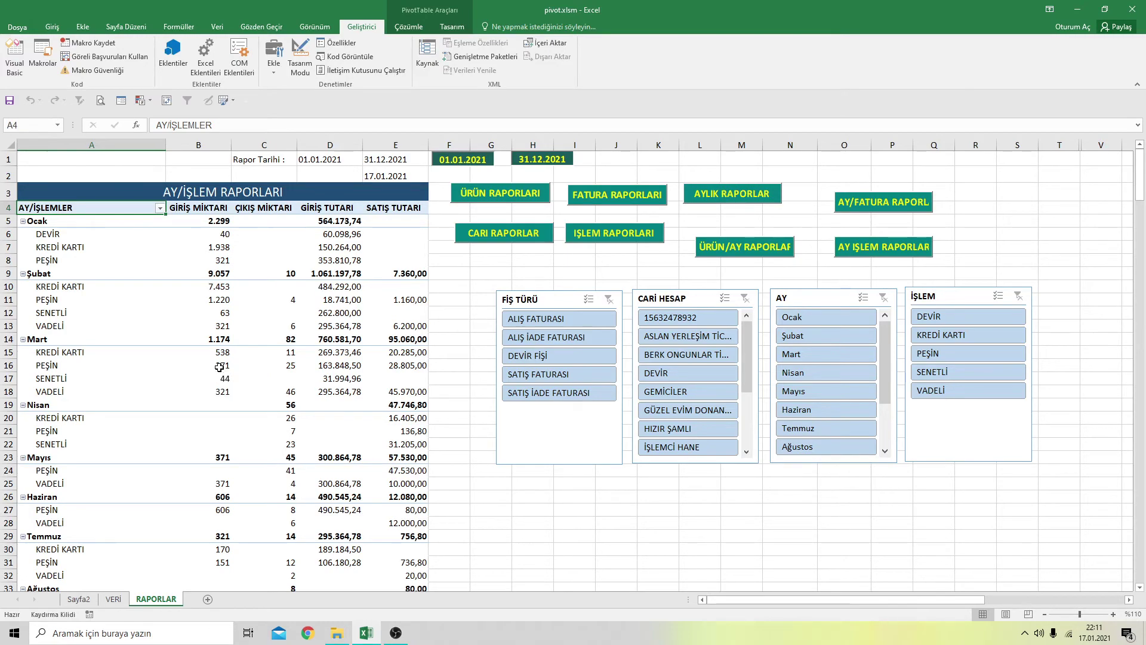
scroll(219, 367, down, 3)
scroll(219, 367, down, 3)
scroll(219, 367, down, 2)
scroll(219, 367, up, 2)
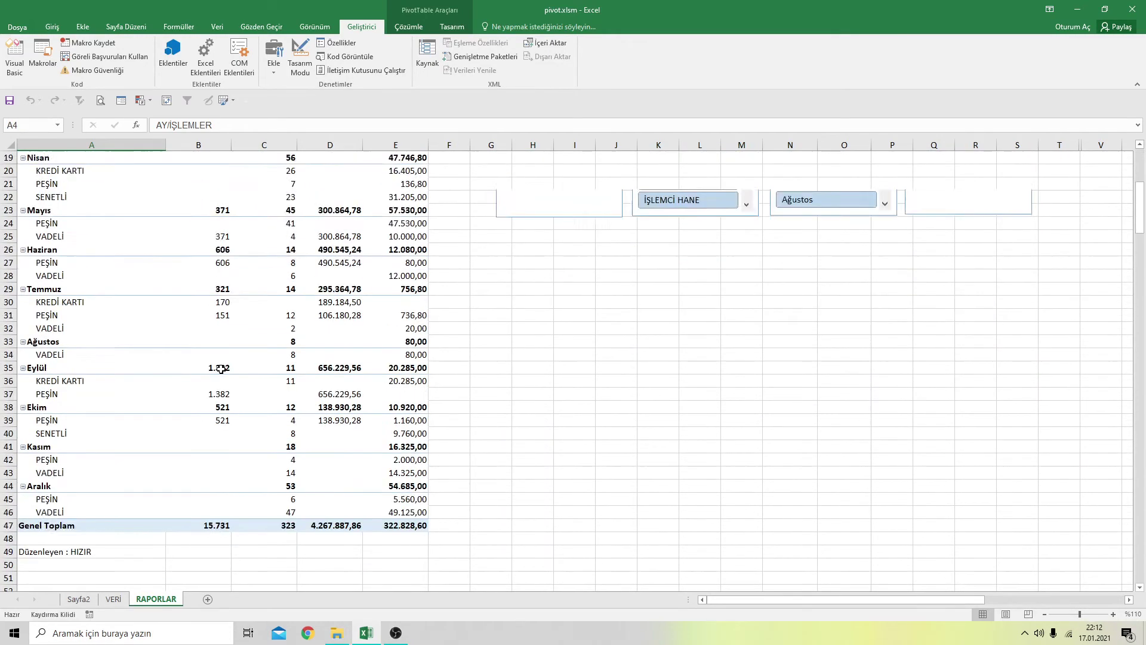
scroll(219, 367, up, 5)
scroll(221, 368, up, 1)
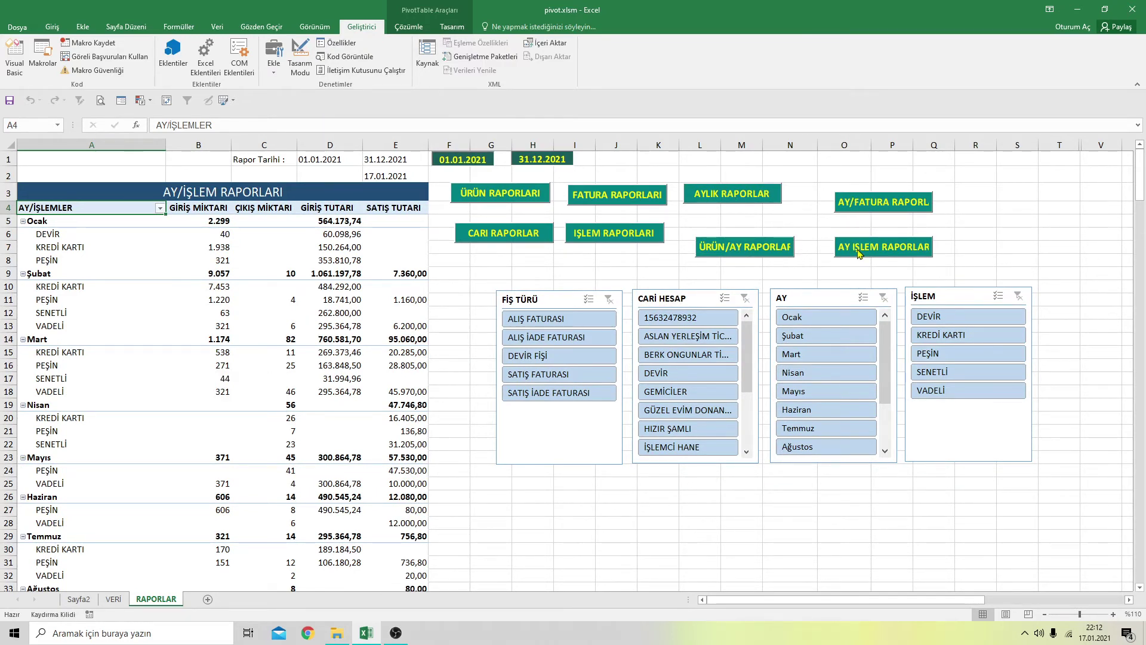
Re-enable Design Mode and open the AY İŞLEM RAPORLAR button's click code
click(300, 57)
click(864, 250)
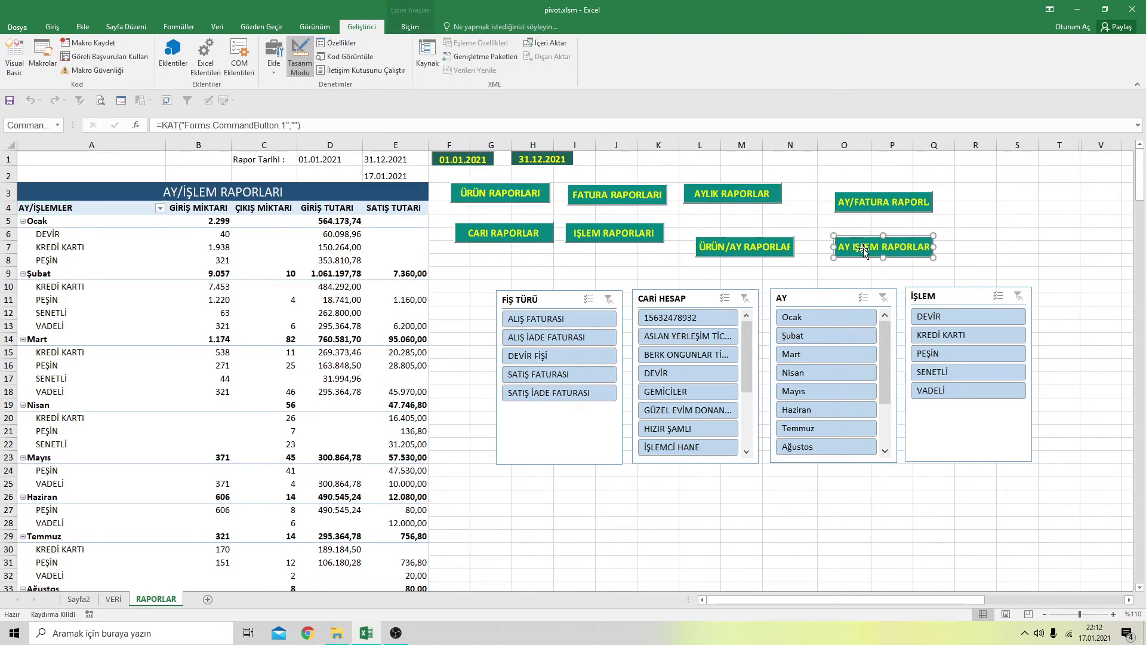
double_click(864, 250)
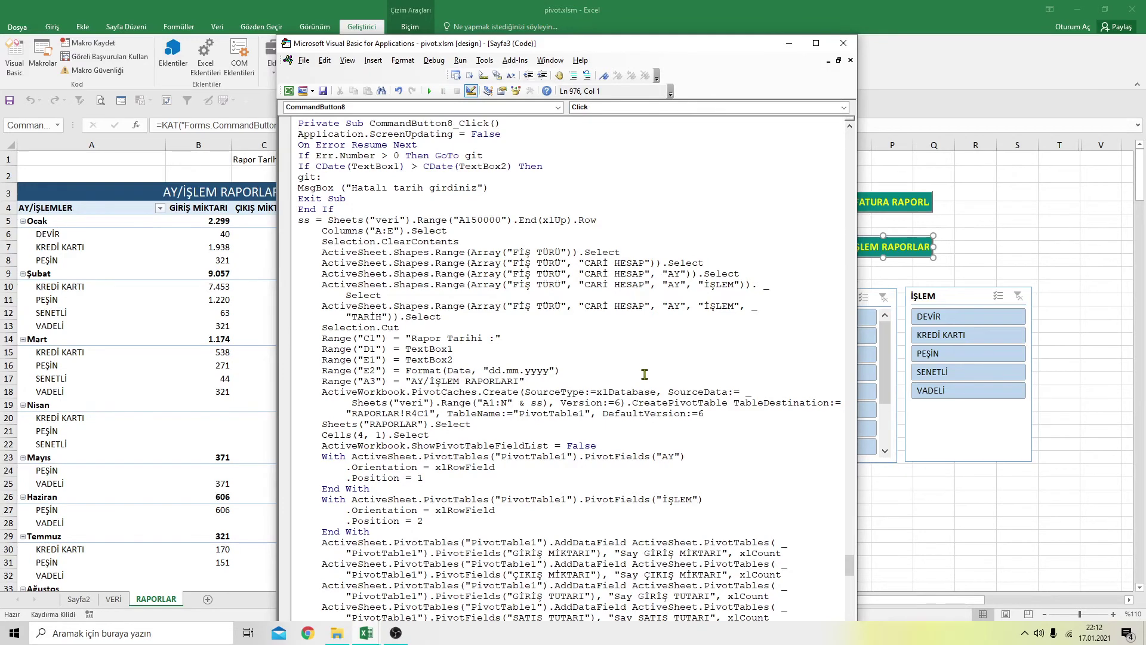
Change the first PivotFields row field in CommandButton8_Click from AY to İŞLEM
scroll(644, 374, down, 4)
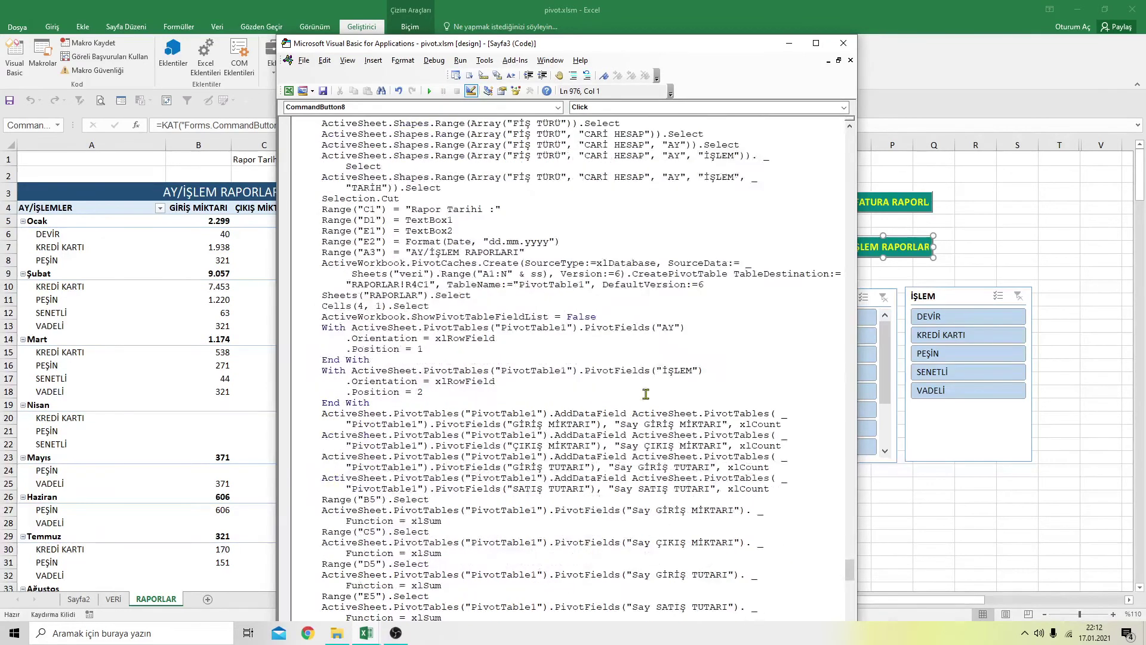
click(675, 320)
key(BackSpace)
key(BackSpace)
text(ŞL)
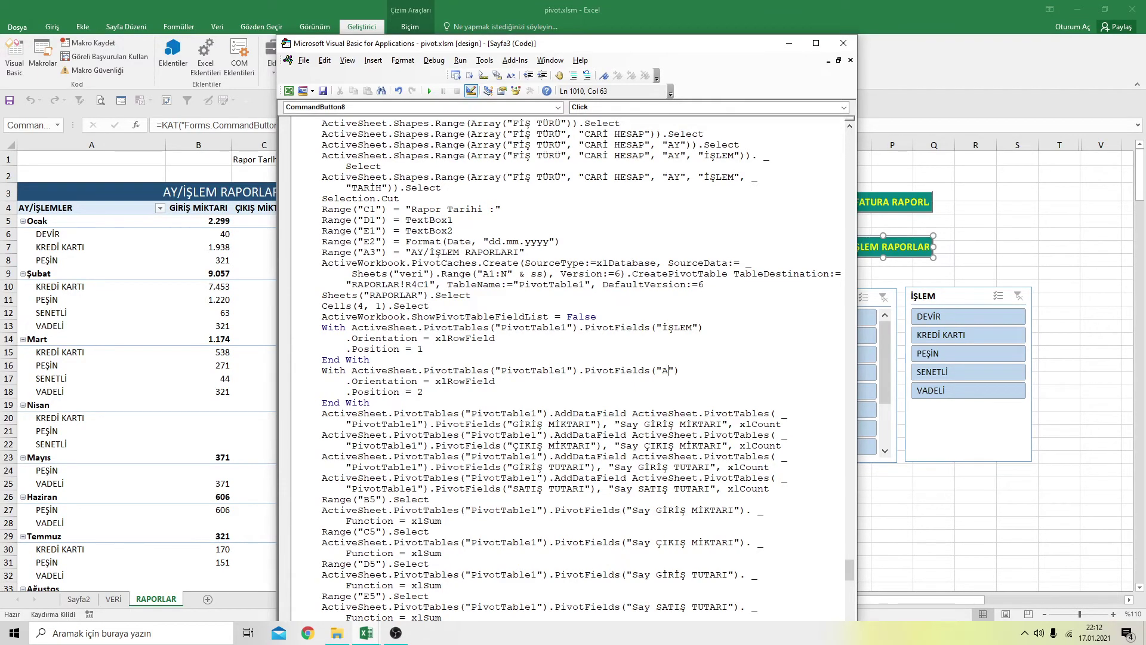
Rerun the AY İŞLEM report and check months listed under each transaction type, selecting A10
click(843, 43)
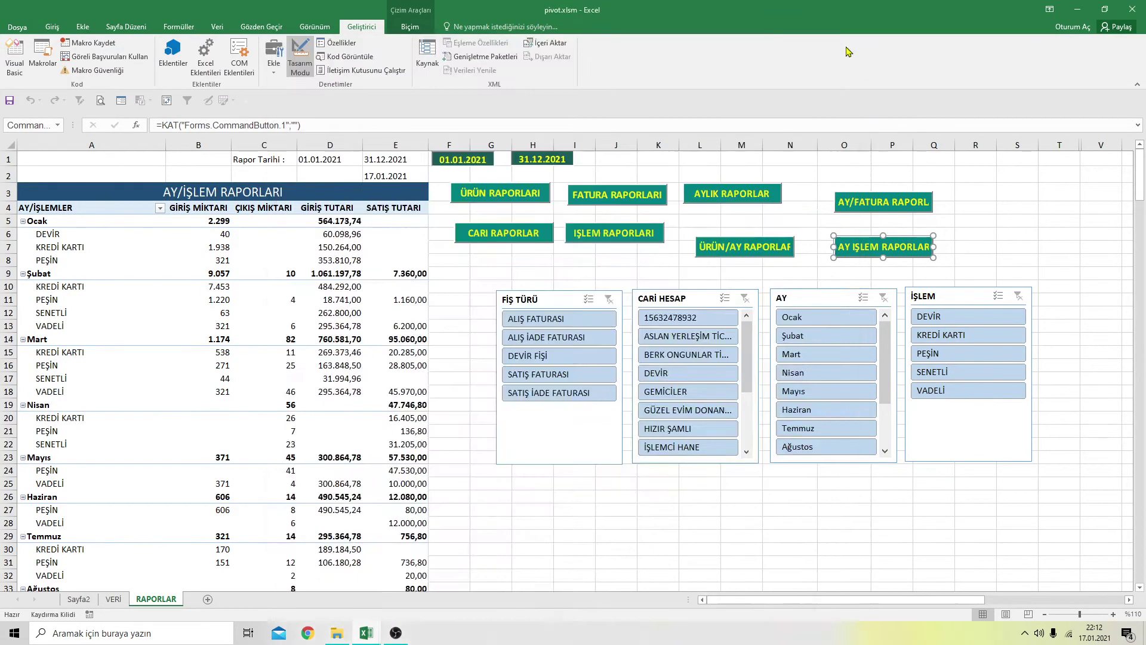
click(1017, 208)
click(300, 57)
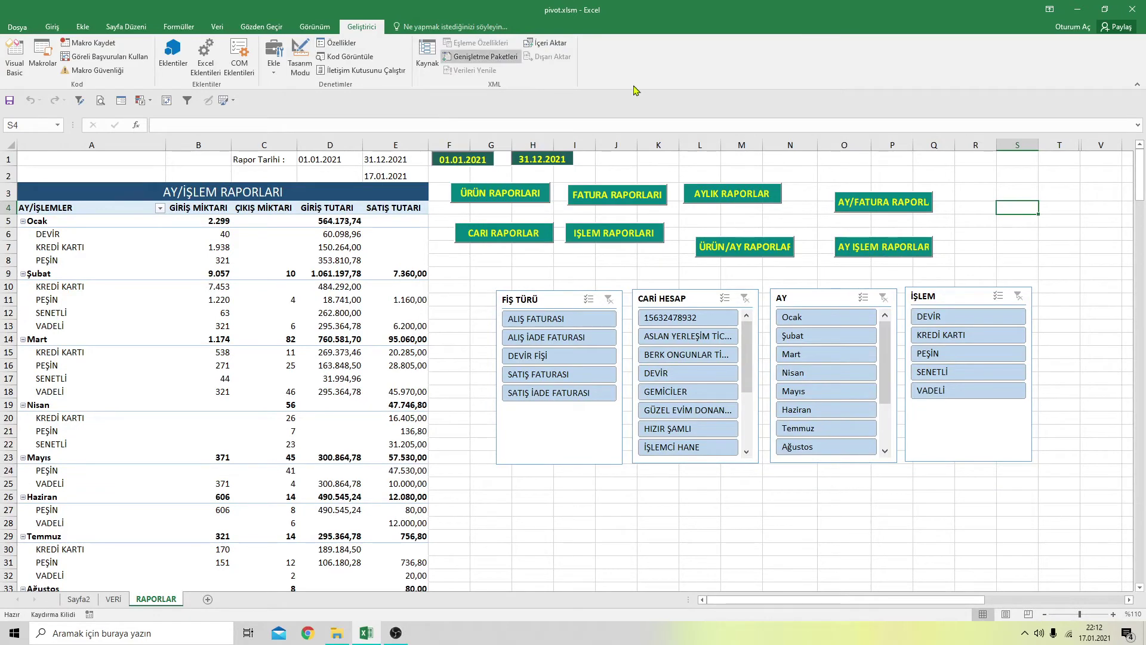
click(888, 245)
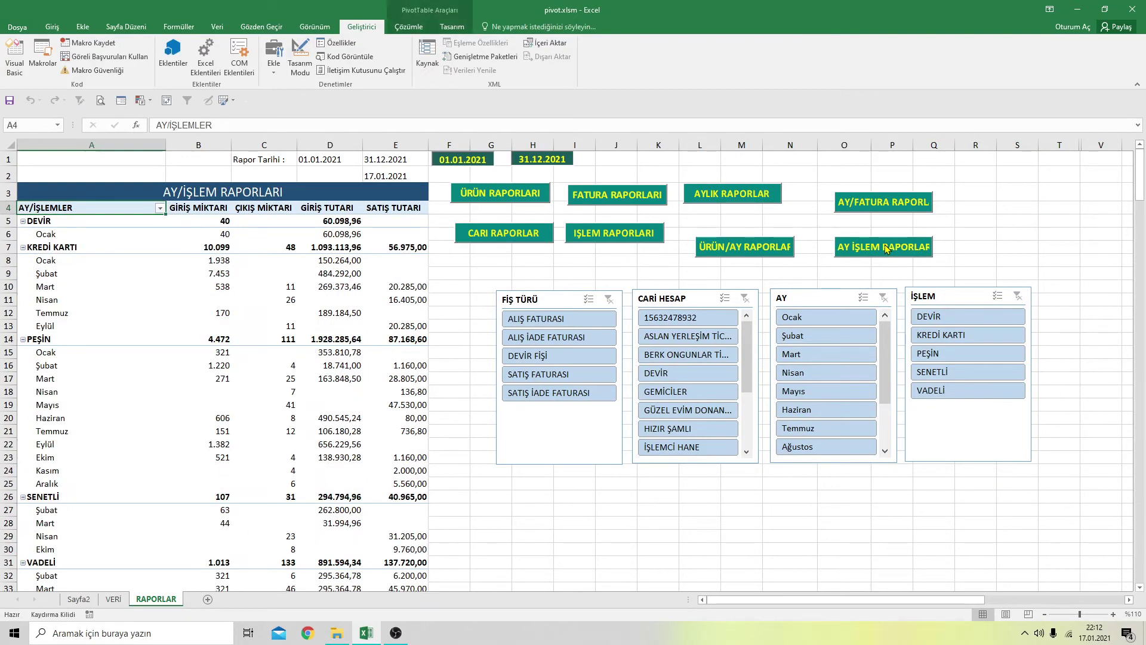
mouse_move(291, 299)
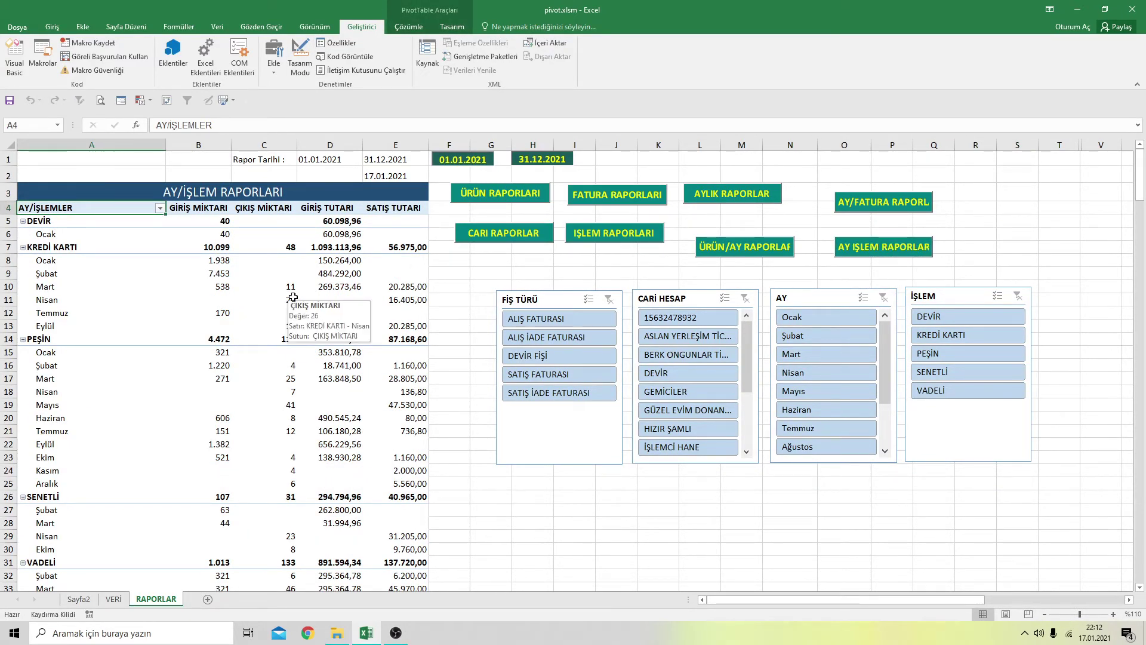
scroll(295, 305, down, 1)
scroll(299, 316, down, 2)
scroll(305, 329, down, 1)
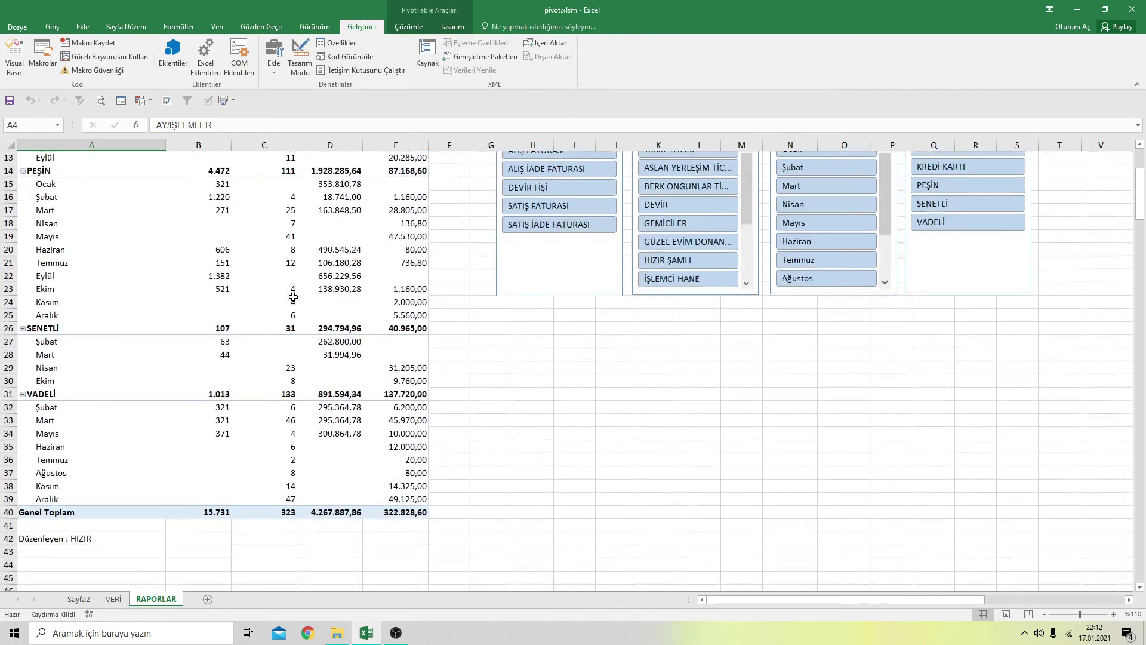
scroll(306, 335, up, 1)
scroll(305, 339, up, 3)
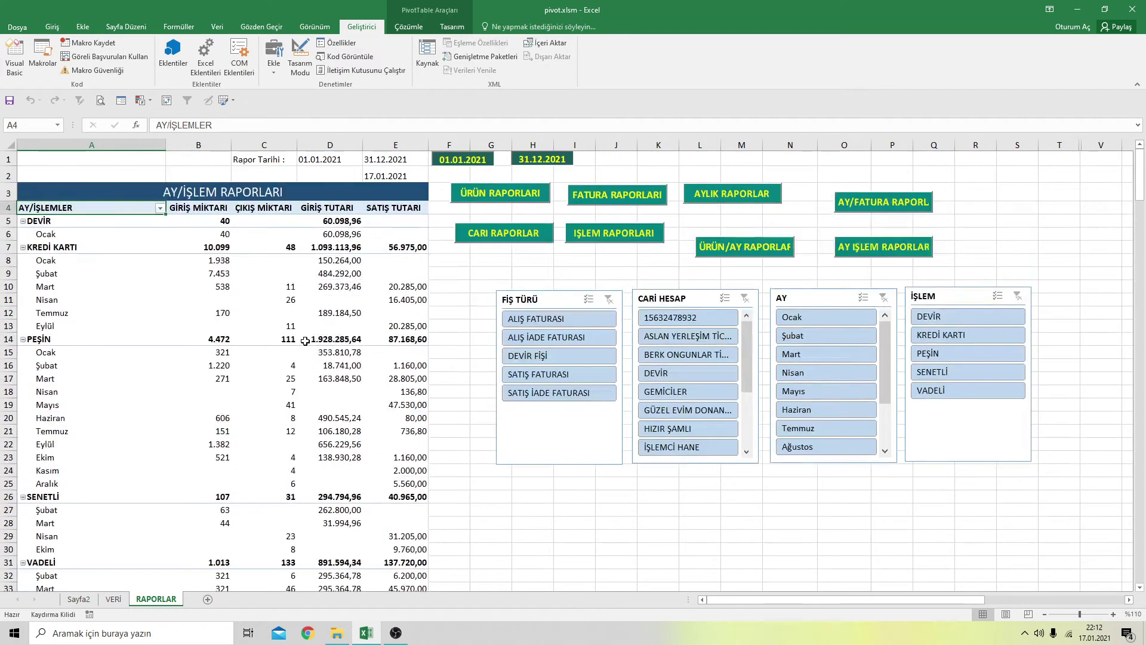
click(160, 286)
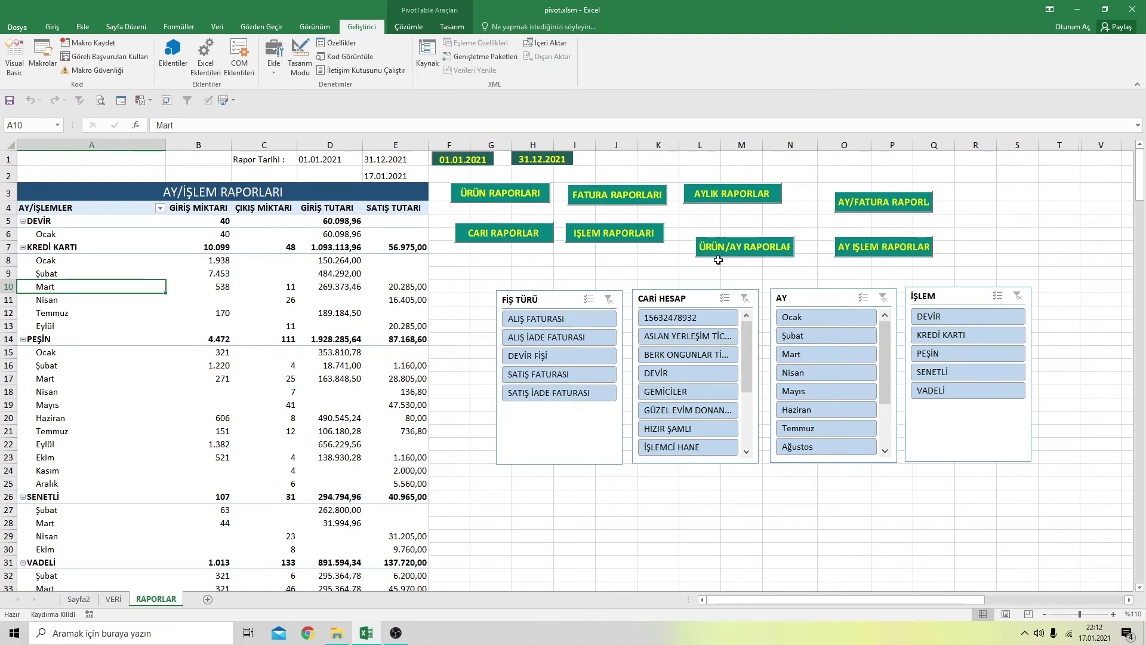
click(300, 56)
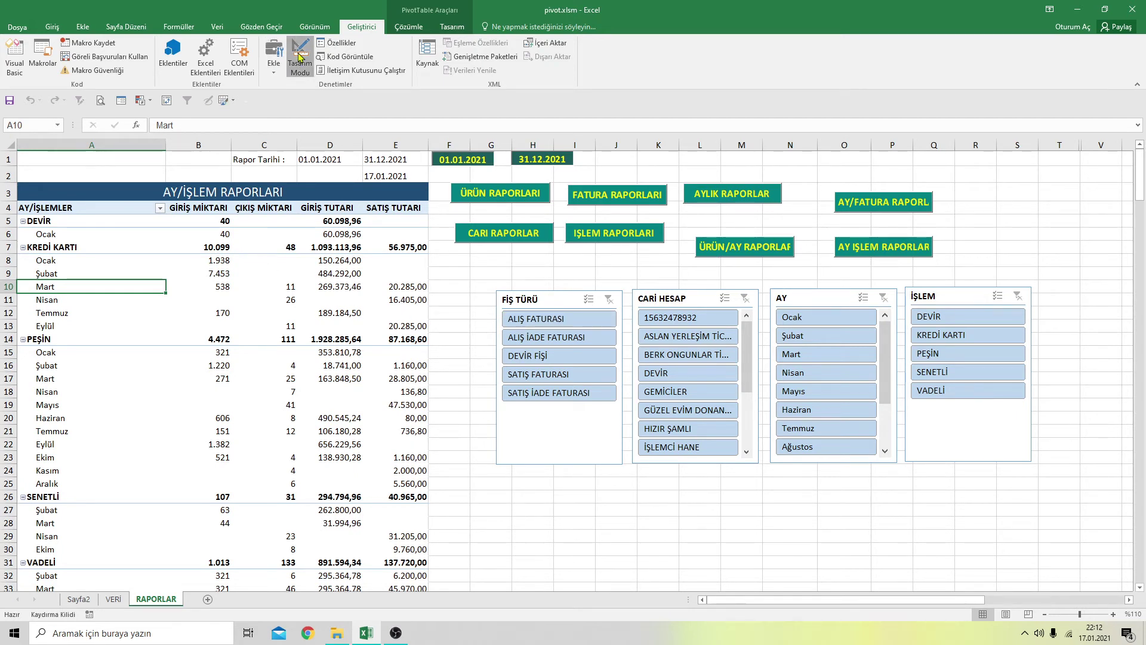
double_click(730, 241)
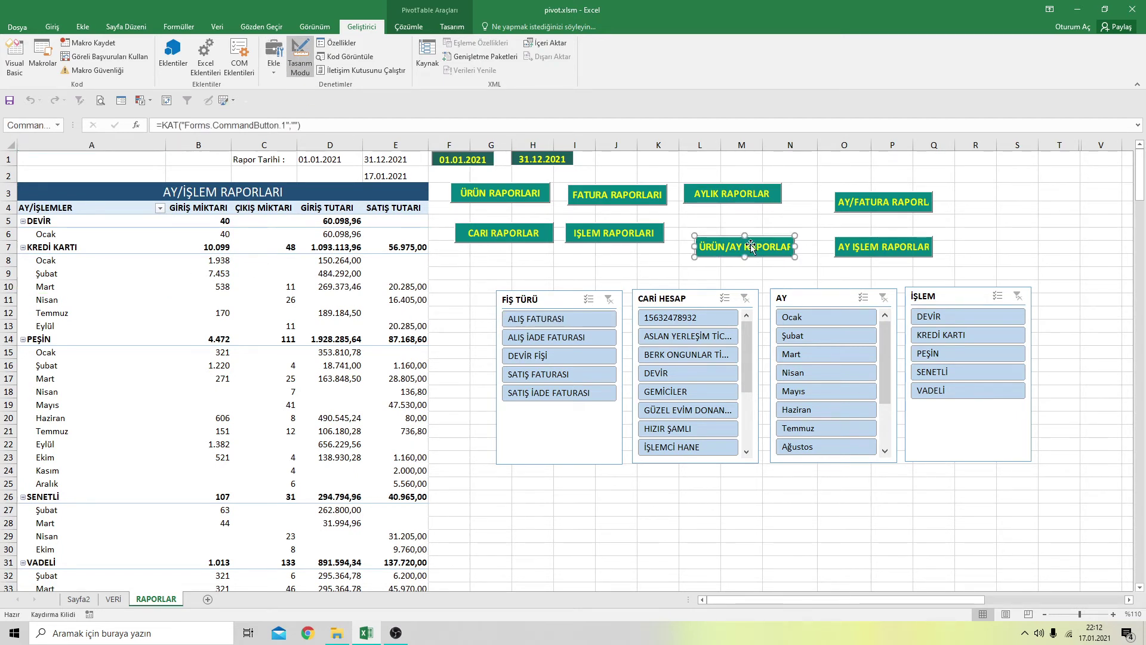
scroll(499, 373, down, 3)
scroll(499, 373, down, 2)
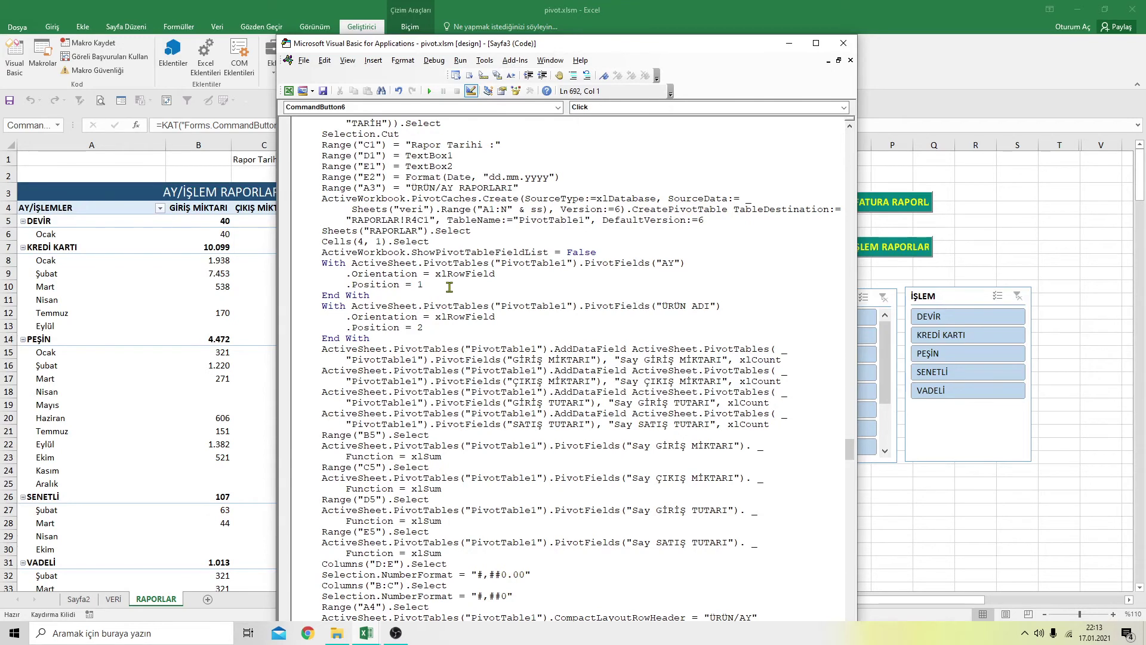
Drag the ÜRÜN/AY, AY/FATURA and AY İŞLEM buttons into two aligned rows with the others
click(843, 43)
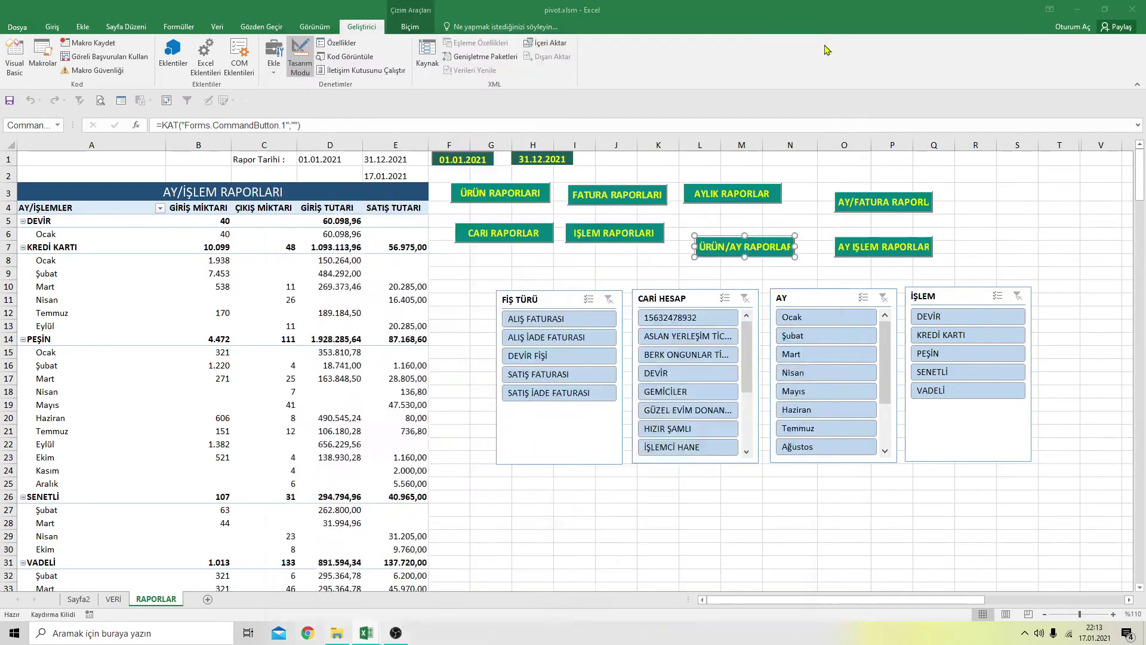
click(593, 263)
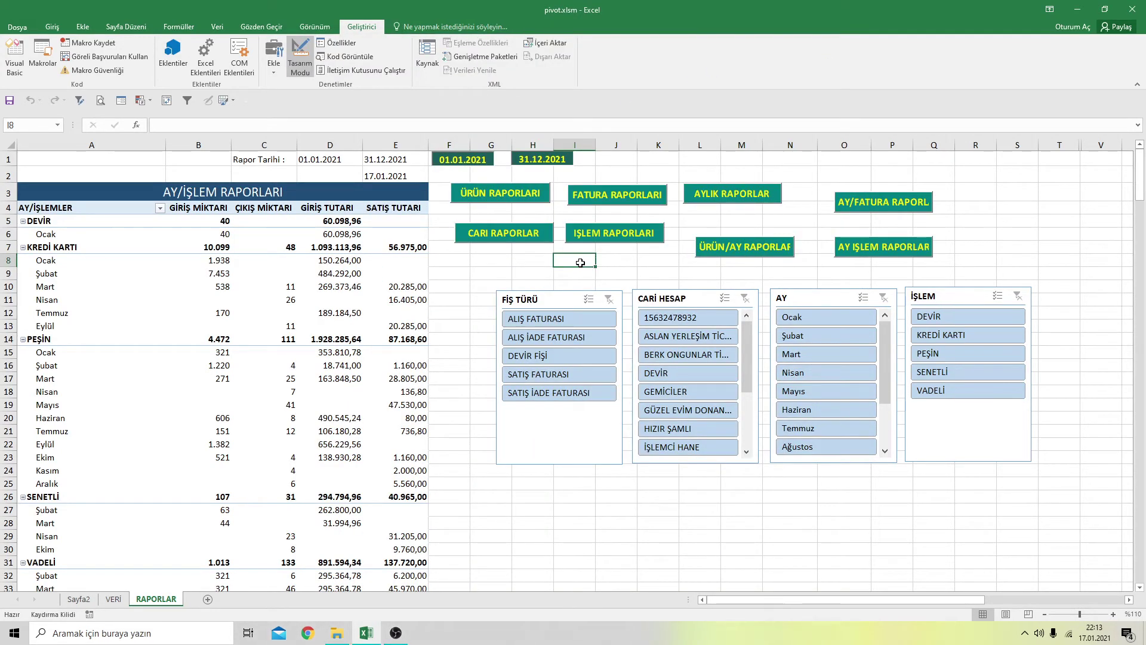
click(309, 71)
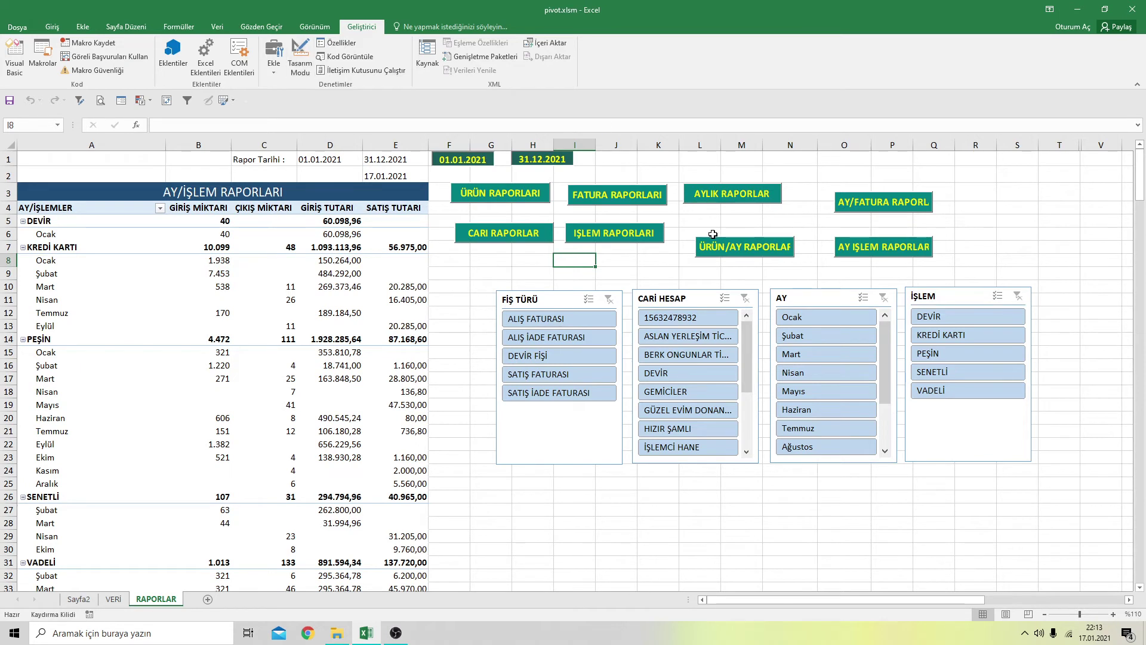
click(311, 66)
drag(736, 245, 723, 231)
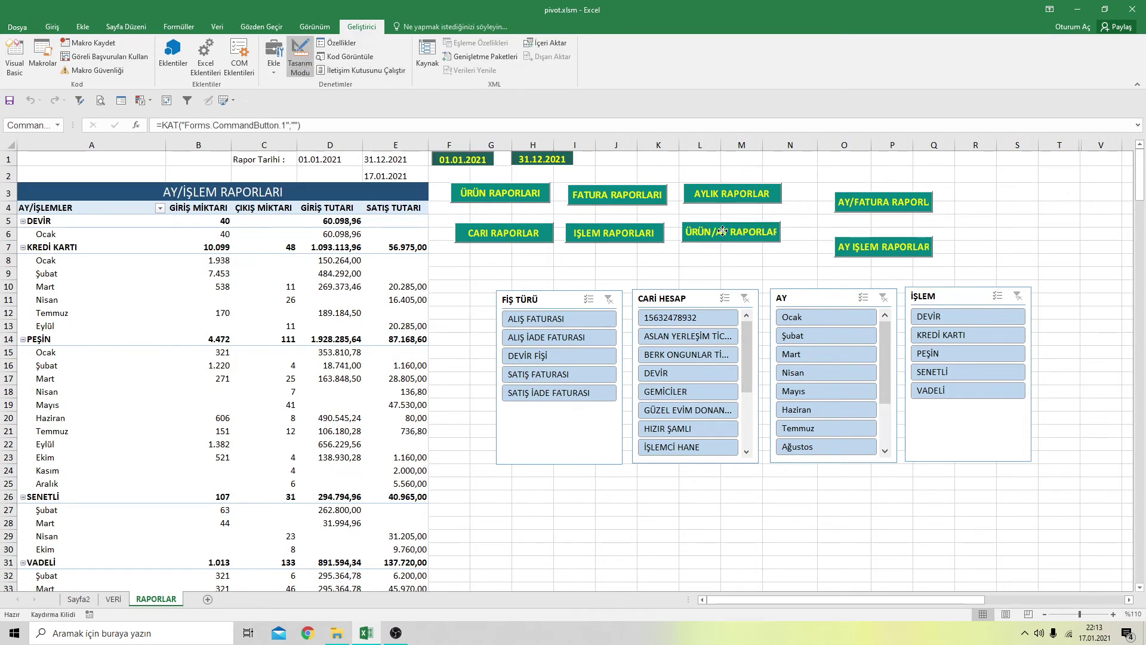
drag(874, 197, 844, 186)
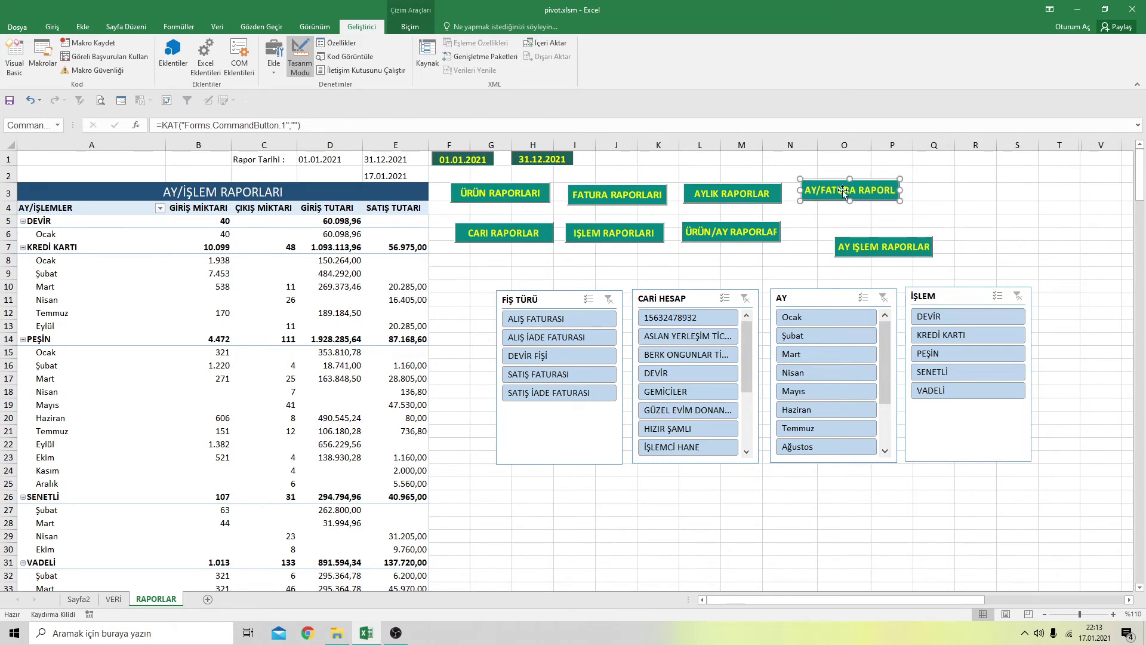
drag(869, 253, 840, 233)
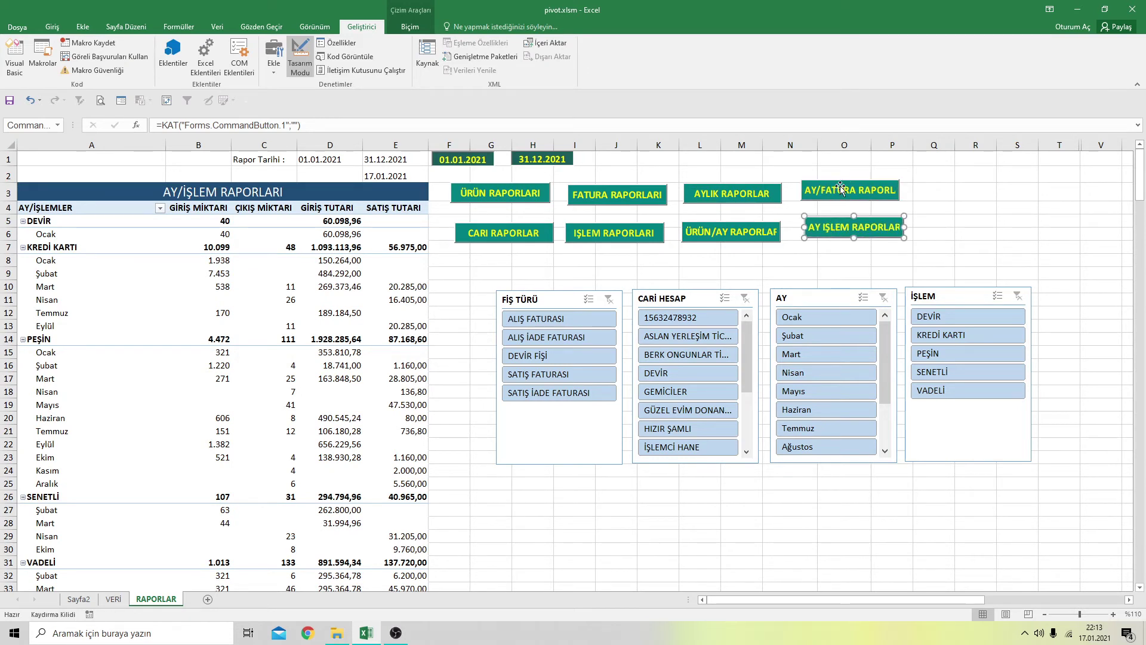
drag(840, 187, 840, 190)
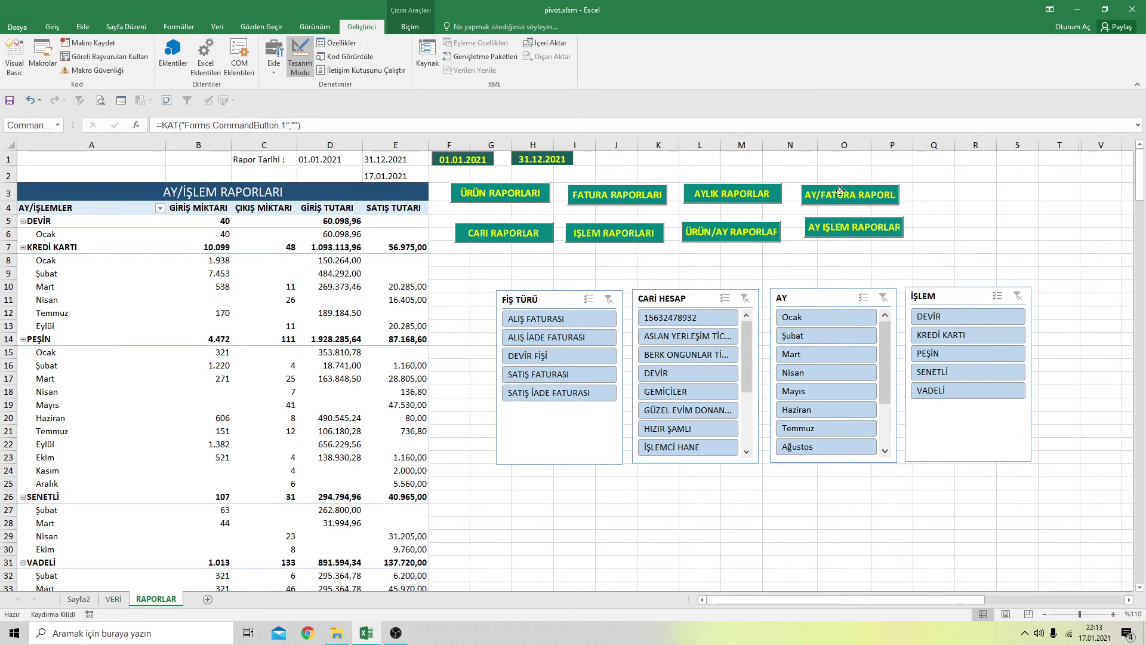
click(634, 260)
click(301, 71)
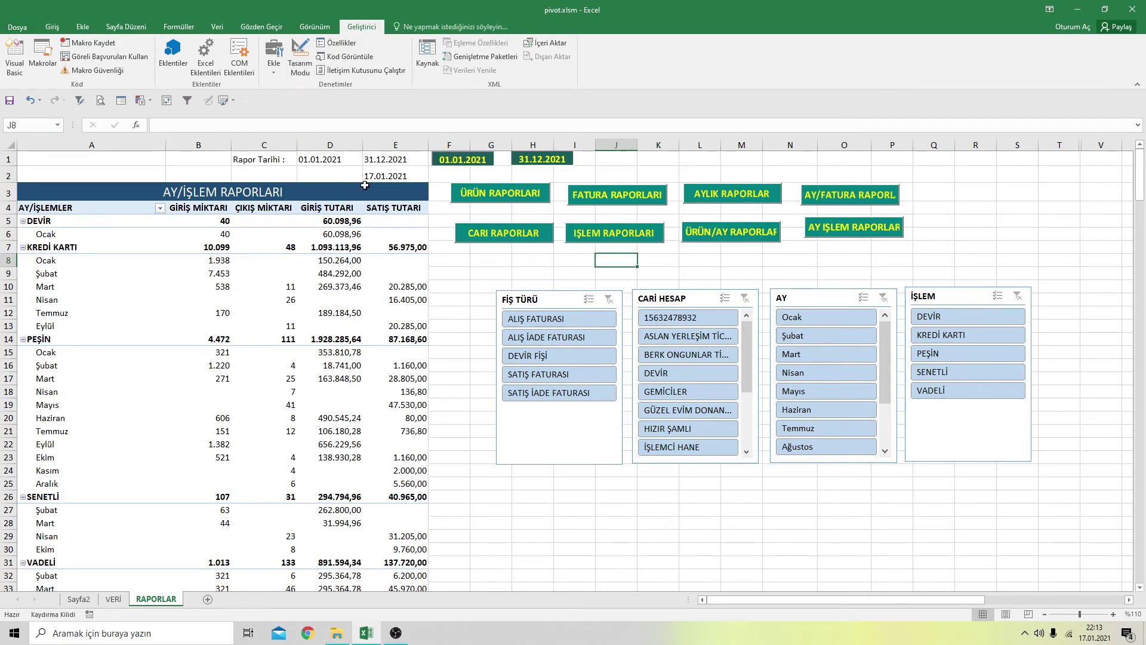
Run the ÜRÜN RAPORLARI macro and check the Genel Toplam row at the bottom of the pivot
click(496, 200)
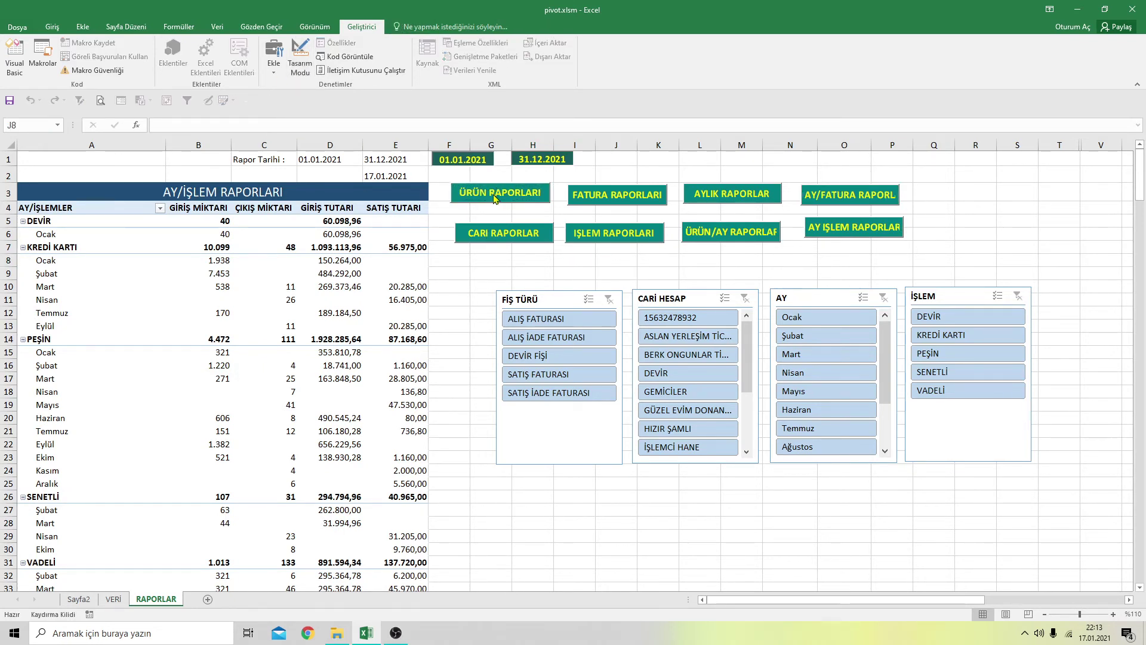
scroll(311, 305, down, 3)
scroll(322, 322, down, 4)
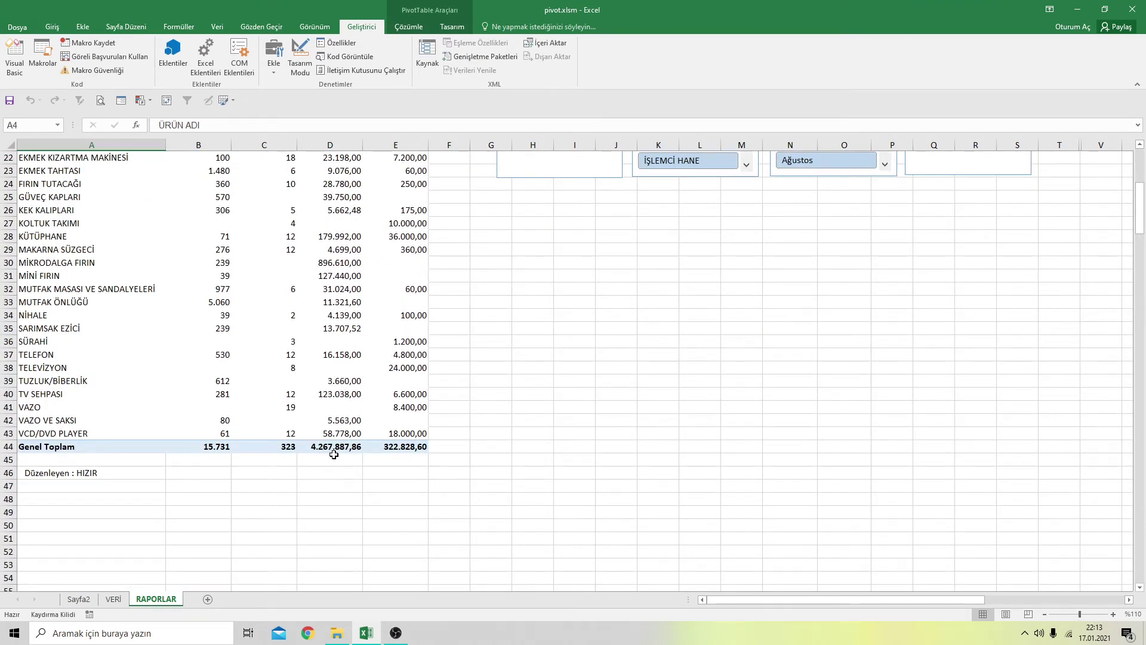
scroll(343, 453, up, 2)
scroll(358, 453, up, 5)
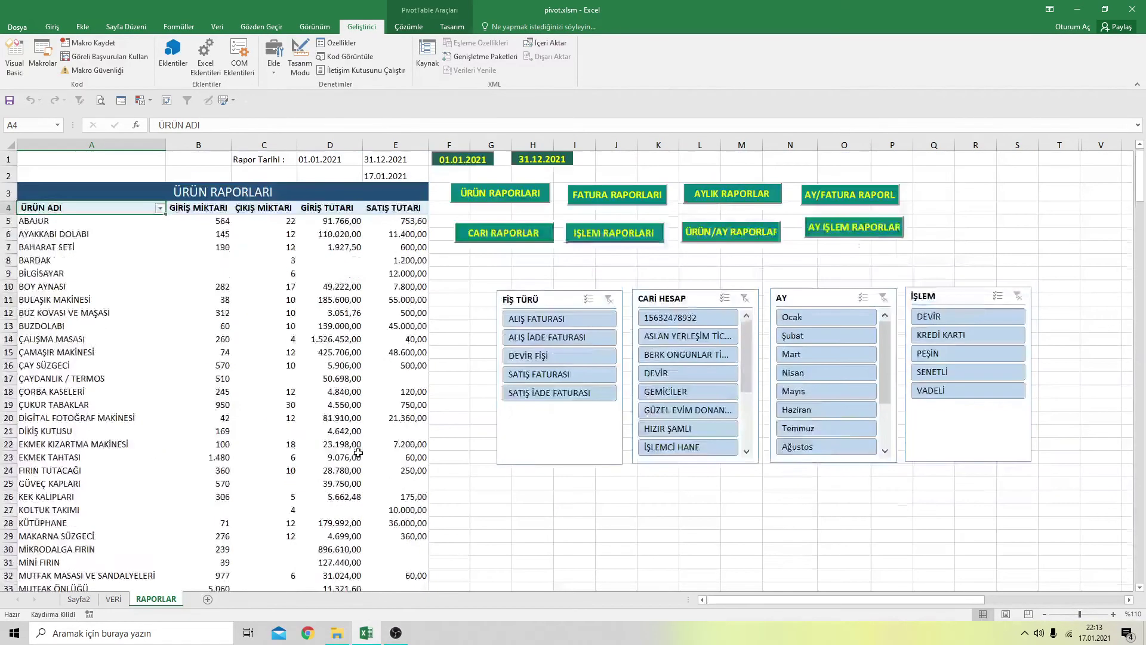
scroll(357, 449, down, 4)
scroll(357, 448, down, 3)
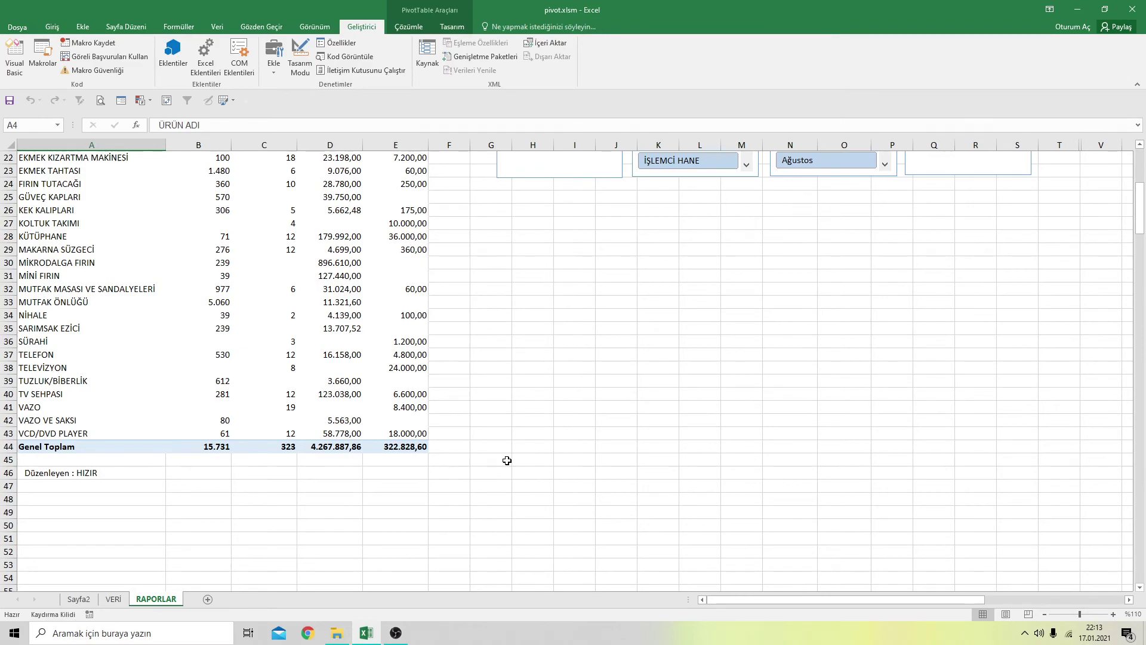
scroll(507, 461, up, 4)
scroll(507, 460, up, 3)
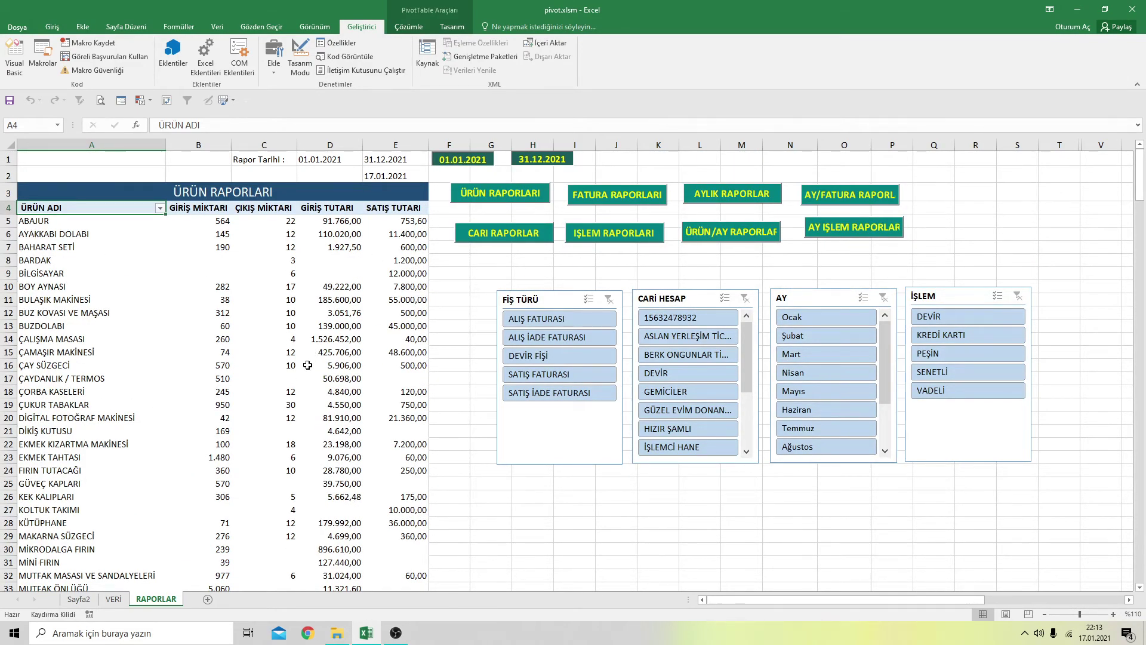
scroll(301, 376, down, 3)
scroll(281, 385, down, 2)
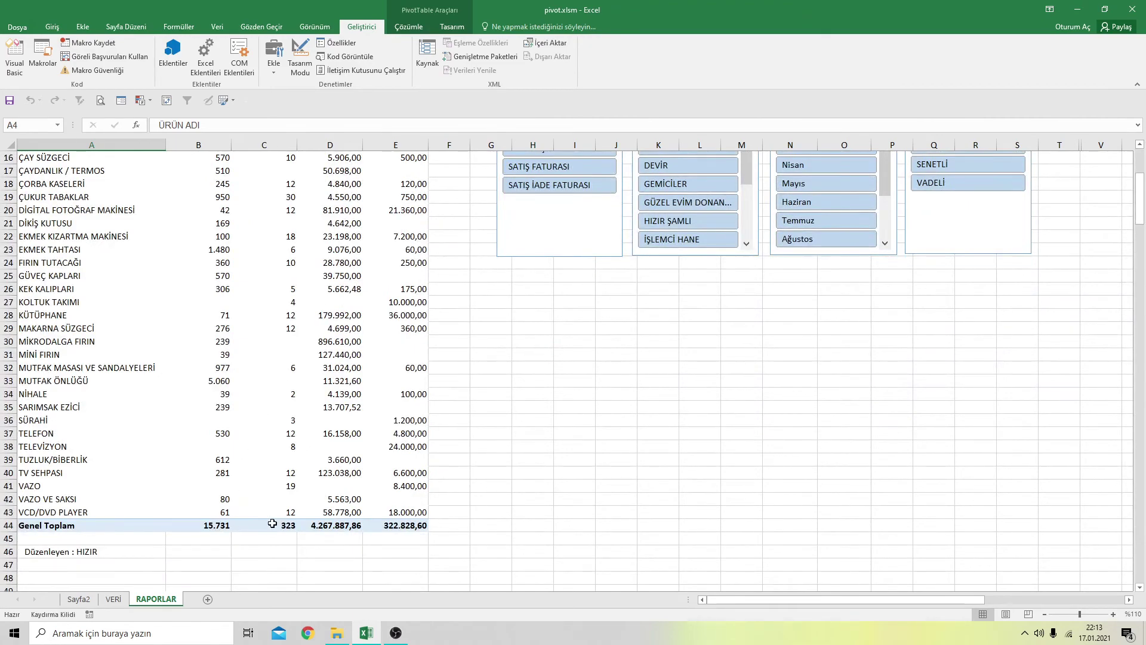
scroll(575, 452, up, 1)
scroll(571, 441, up, 4)
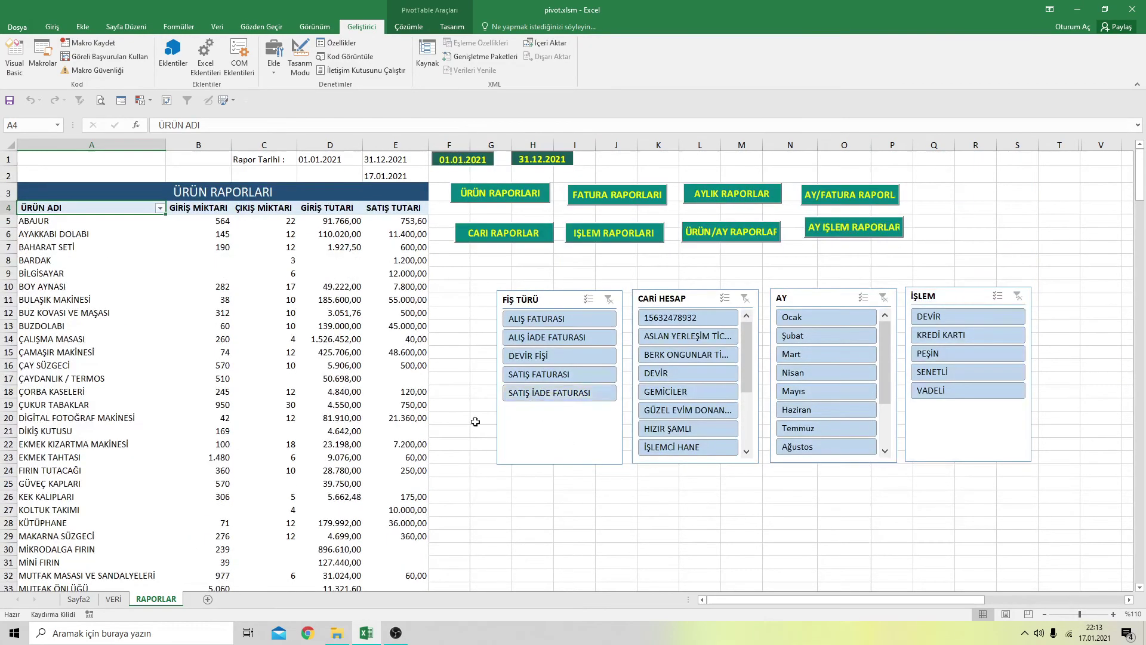
scroll(440, 429, down, 5)
scroll(446, 378, up, 2)
scroll(453, 344, up, 3)
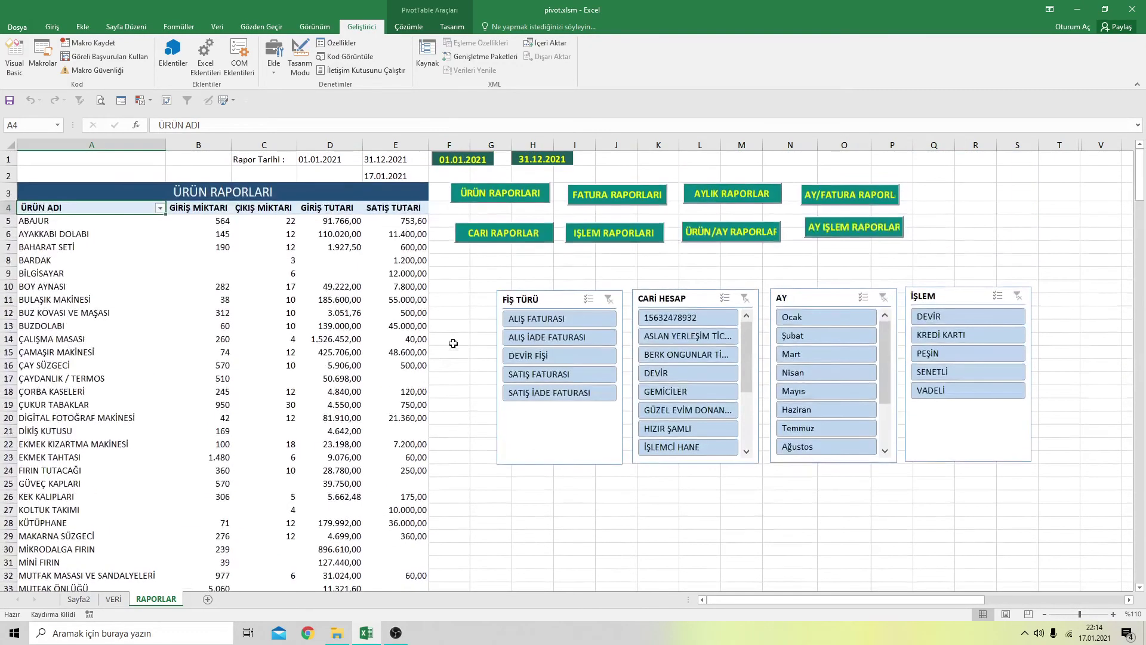
Run the CARİ HESAP, FATURA and İŞLEM report macros in turn
click(508, 237)
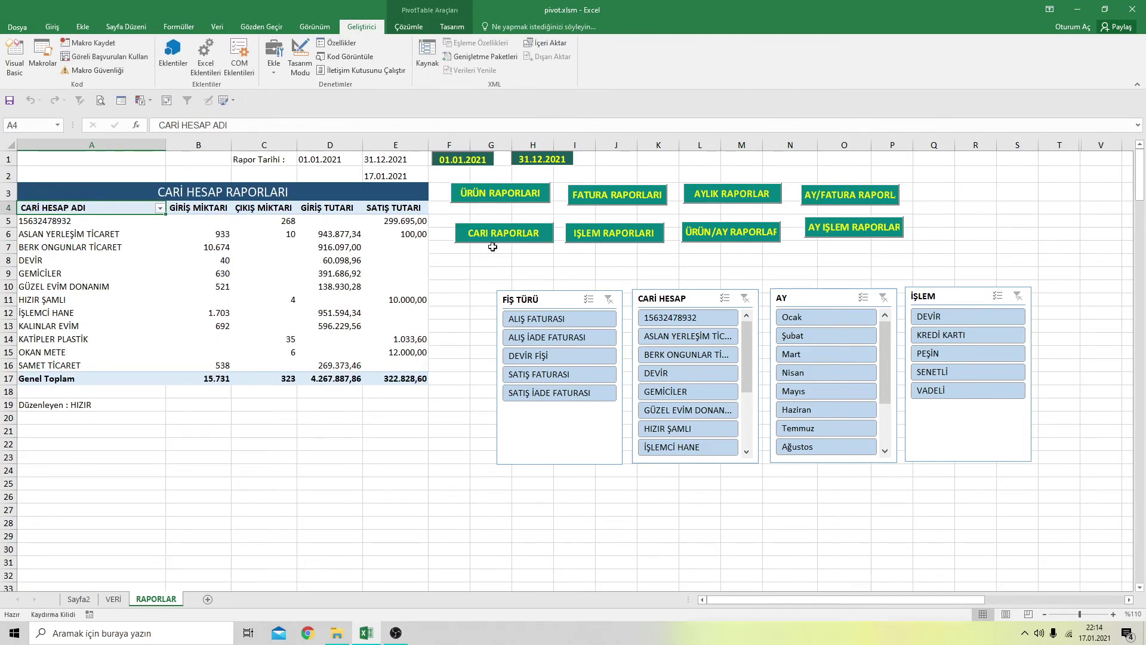
click(595, 197)
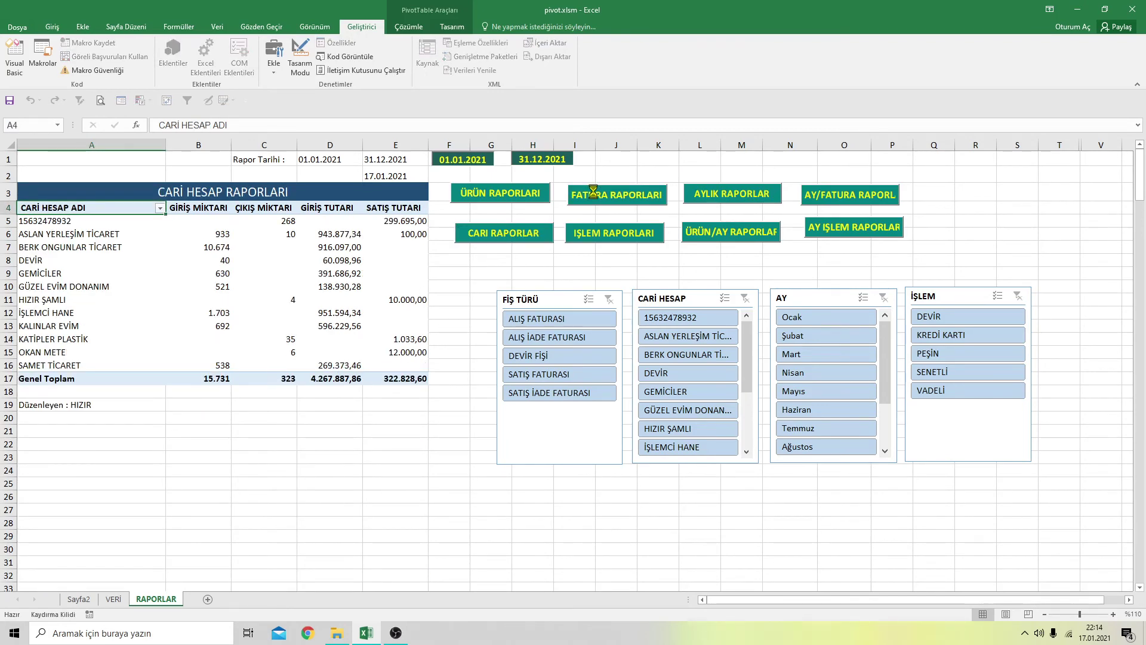
click(631, 239)
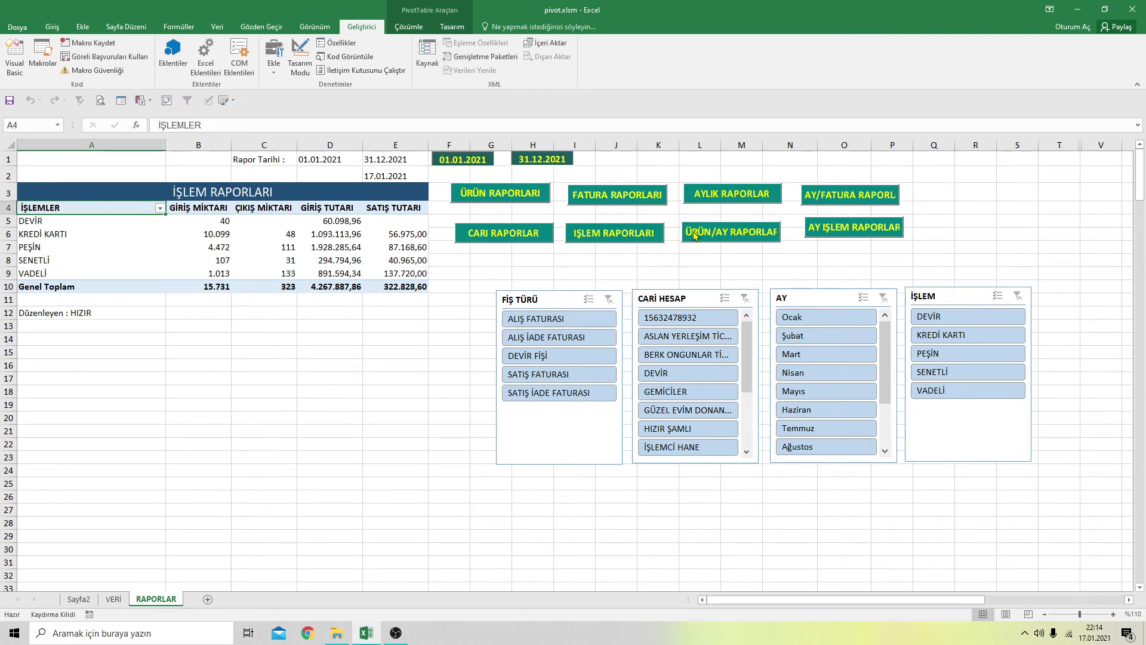
Run the ÜRÜN/AY report and look through its full pivot results
click(713, 231)
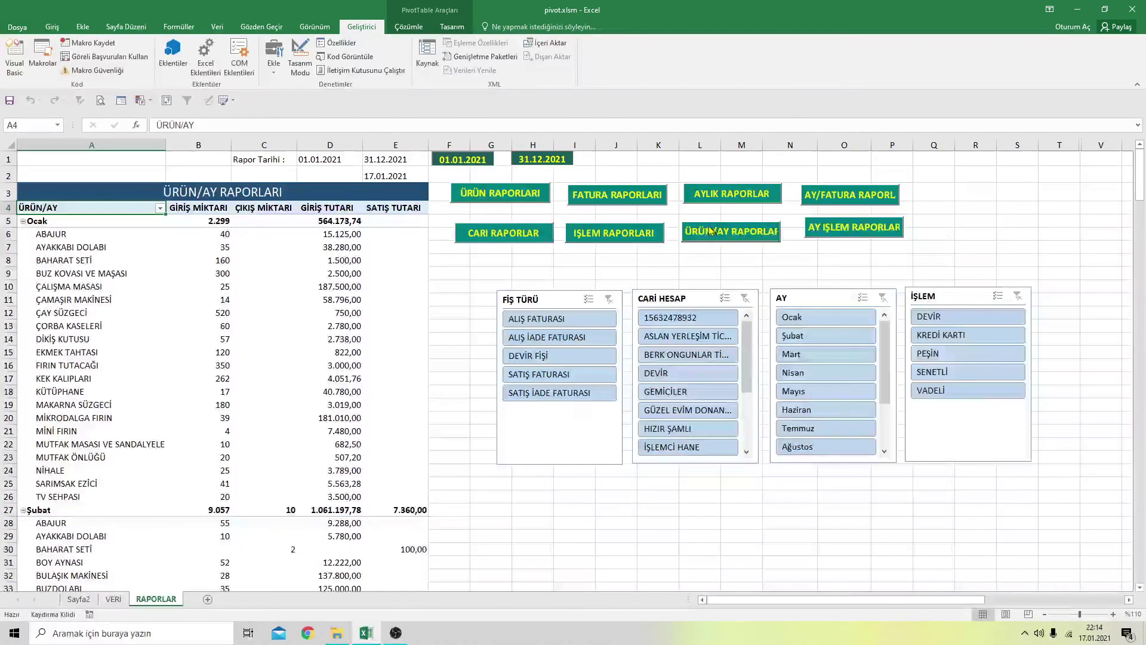
scroll(405, 325, down, 7)
scroll(405, 324, down, 5)
scroll(405, 325, down, 4)
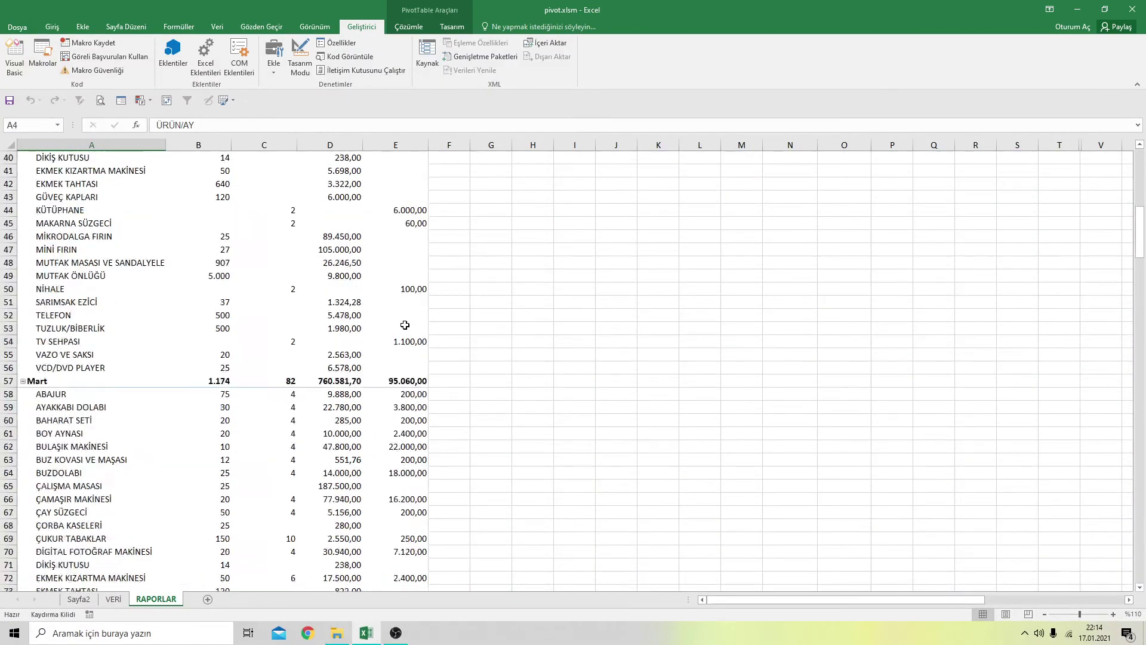
scroll(405, 324, down, 4)
scroll(405, 325, down, 6)
scroll(405, 324, down, 4)
scroll(405, 324, down, 4)
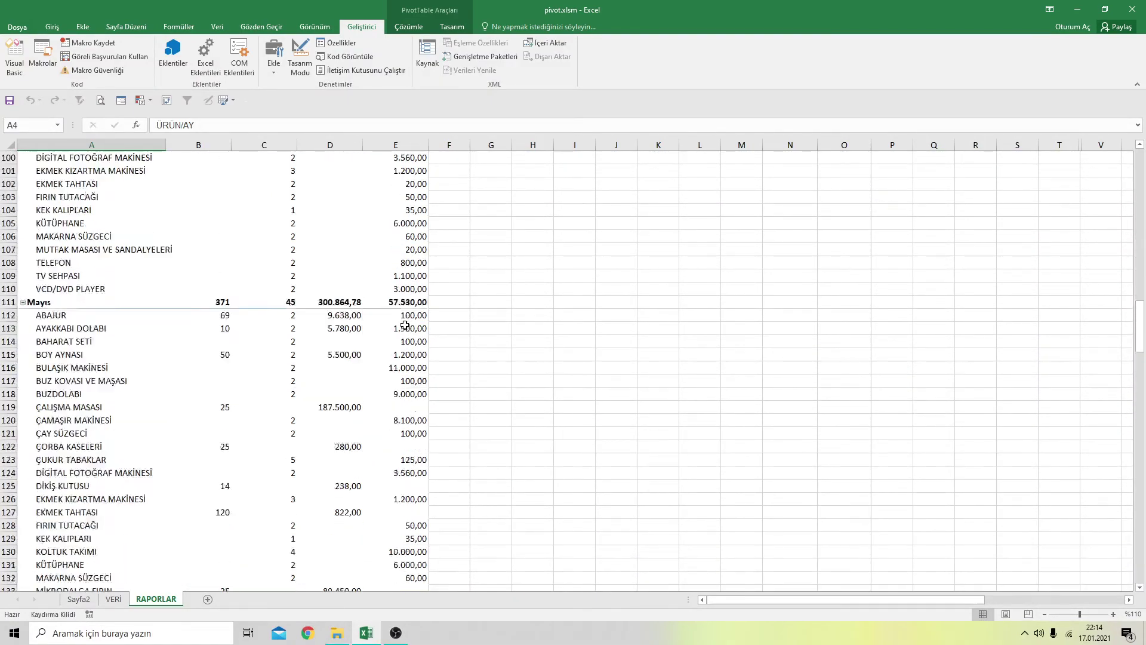
scroll(405, 324, down, 6)
scroll(404, 325, down, 8)
scroll(405, 325, down, 5)
scroll(405, 325, down, 5)
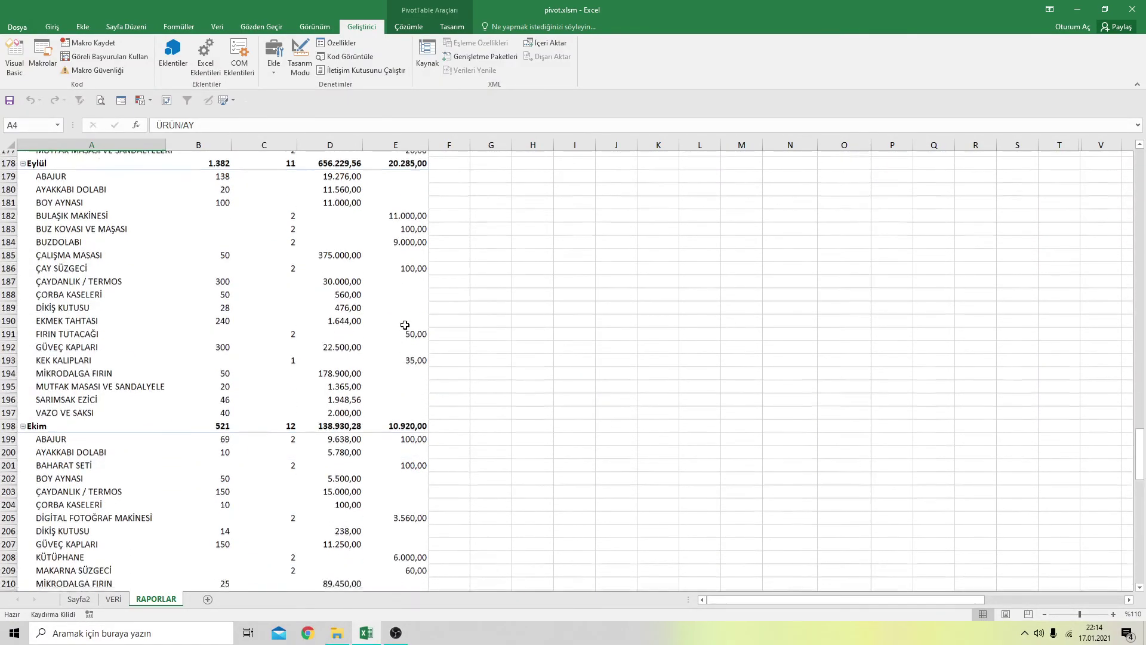
scroll(404, 325, down, 8)
scroll(404, 325, down, 5)
scroll(405, 325, down, 4)
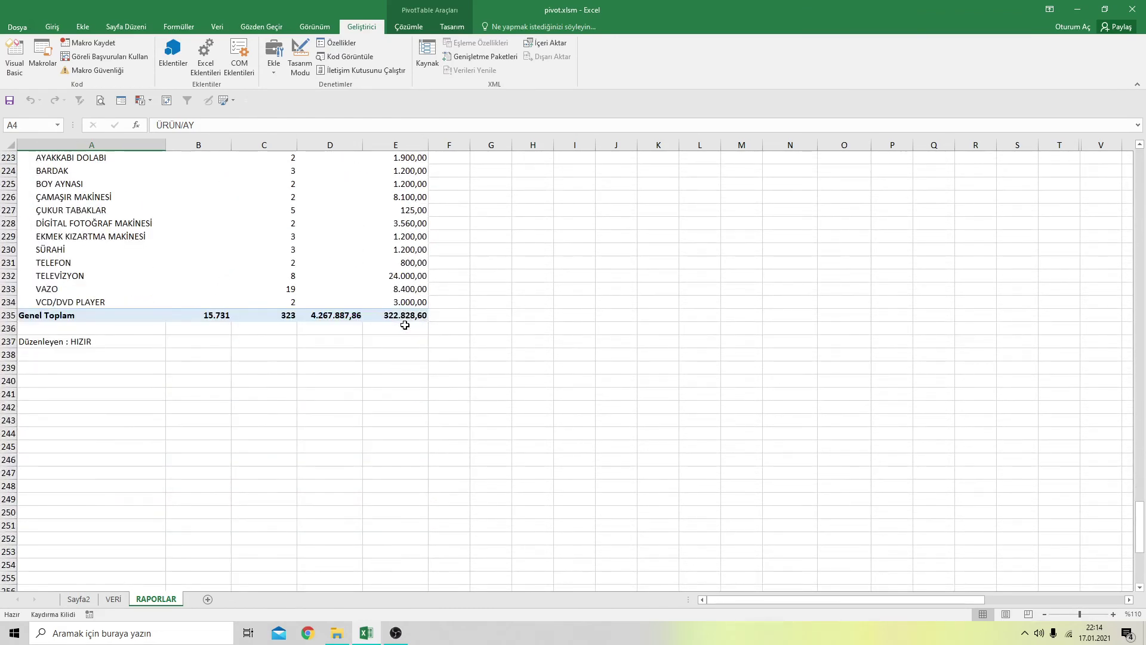
scroll(406, 324, up, 3)
scroll(439, 289, up, 2)
Return to the top of the sheet and run the AY/İŞLEM report
click(449, 288)
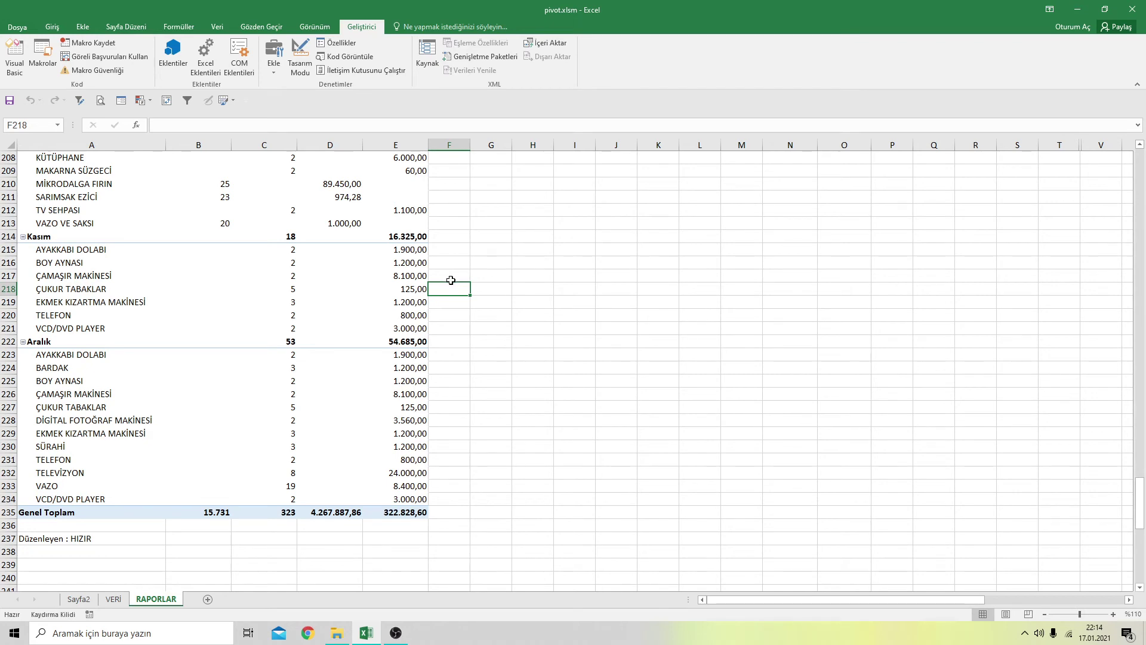
key(ctrl+Up)
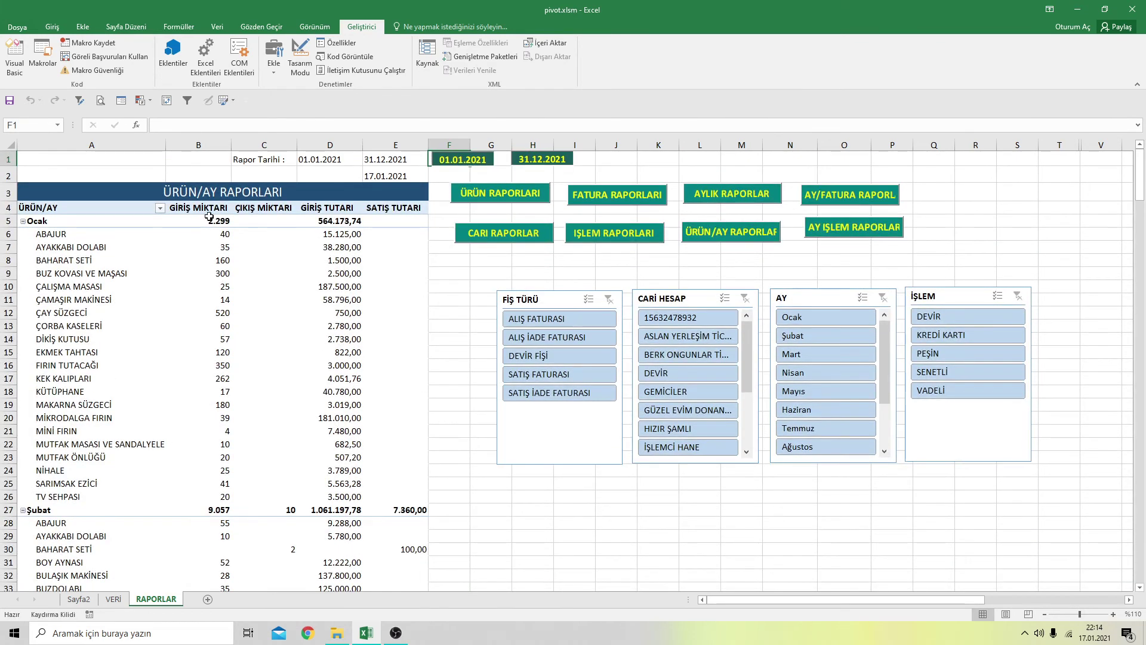
click(830, 229)
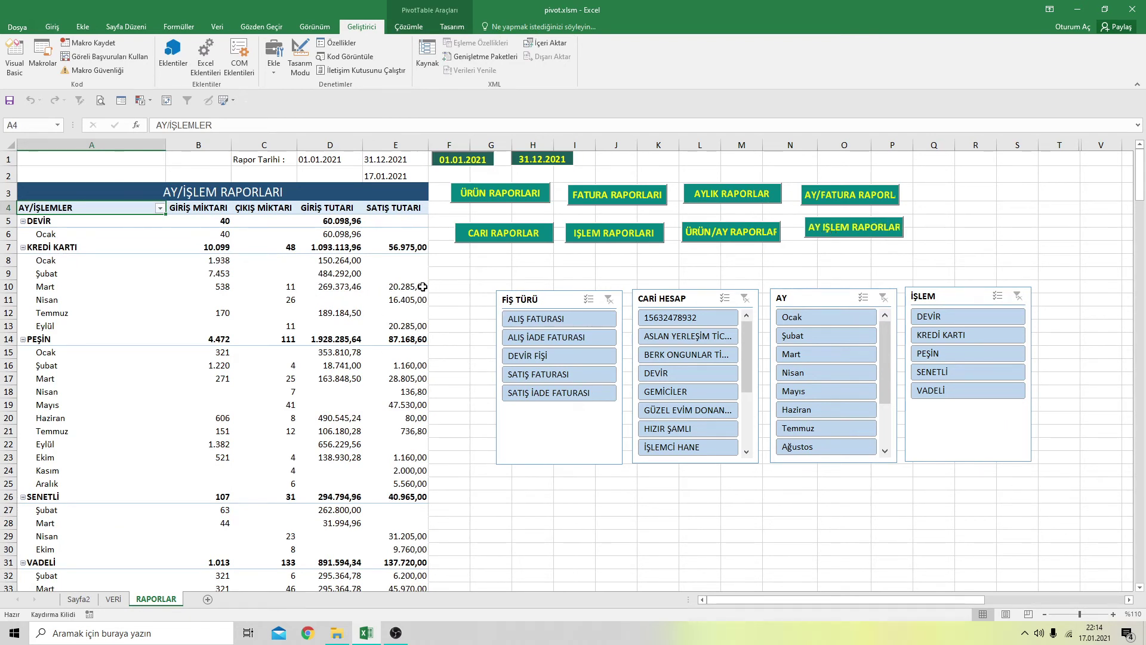
Try drilling into the Şubat row under KREDİ KARTI, then cancel the Show Detail prompt
click(46, 272)
double_click(47, 276)
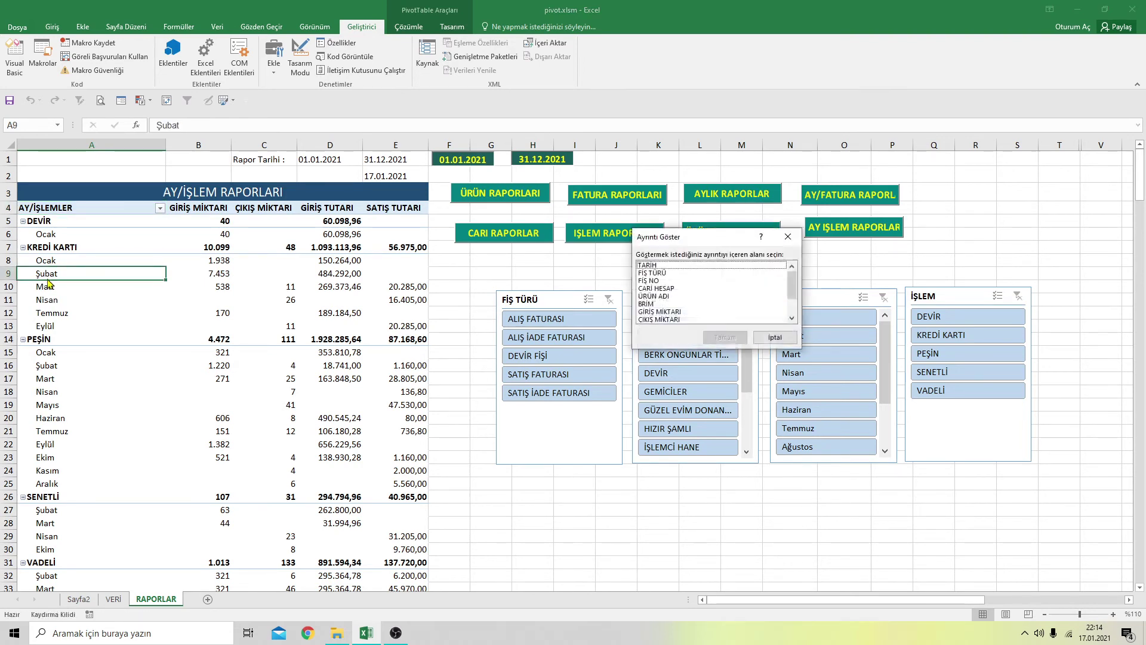
click(788, 236)
Return to the top of the pivot and bring up the PivotTable Analyze (Çözümle) tools
scroll(170, 317, down, 2)
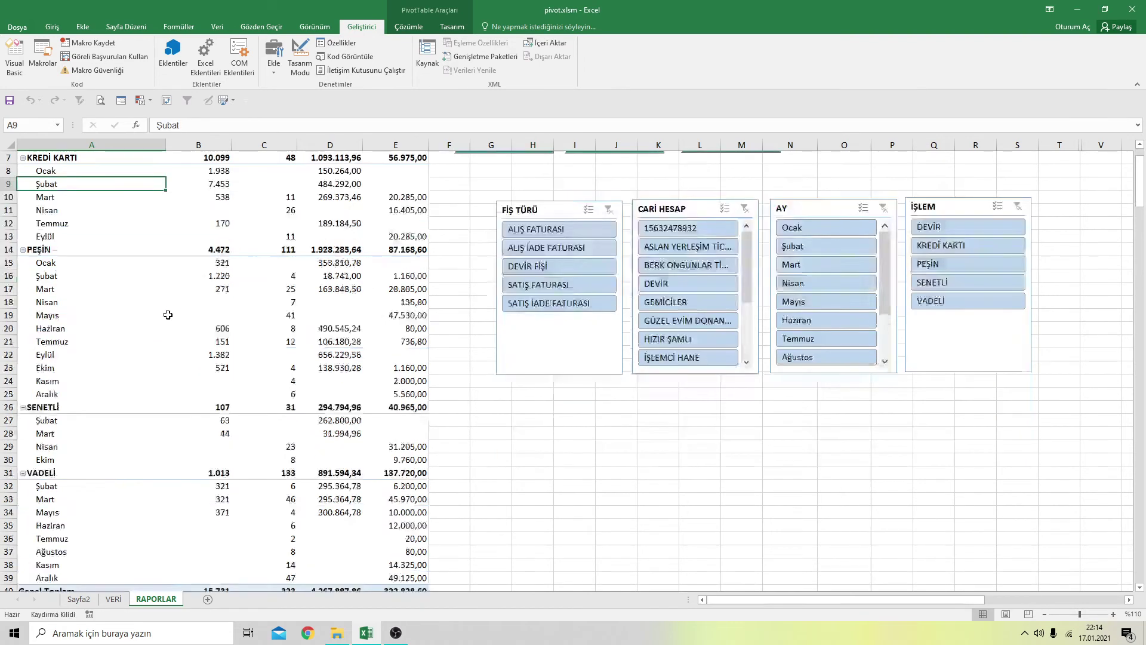
scroll(170, 316, down, 8)
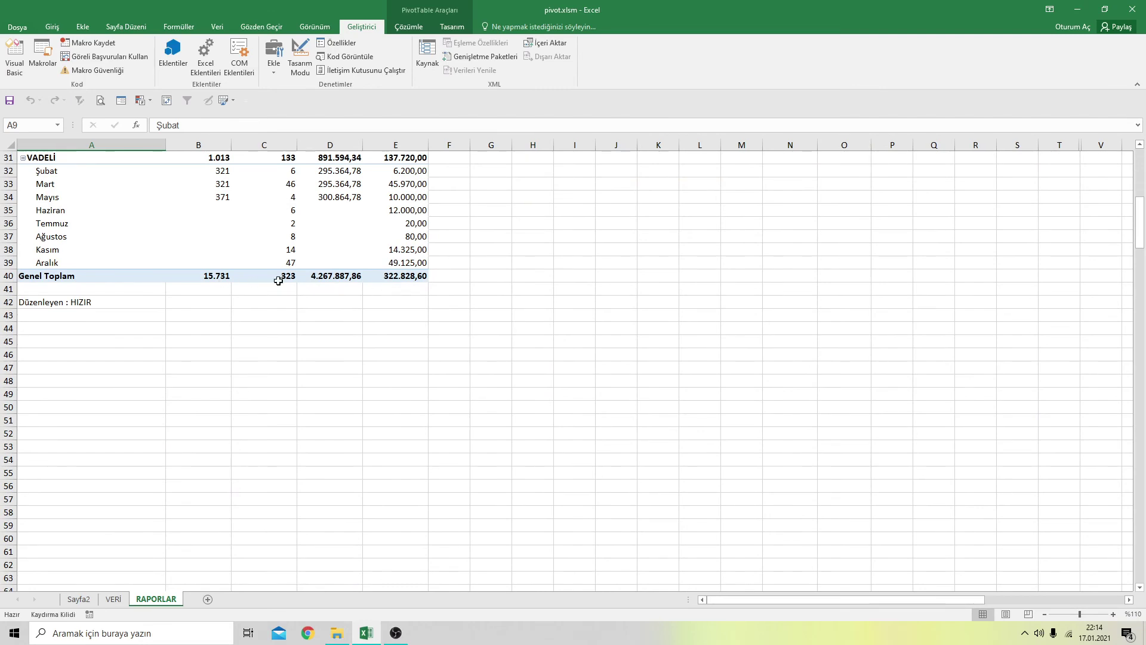
scroll(435, 272, up, 1)
scroll(569, 221, up, 5)
scroll(568, 221, up, 2)
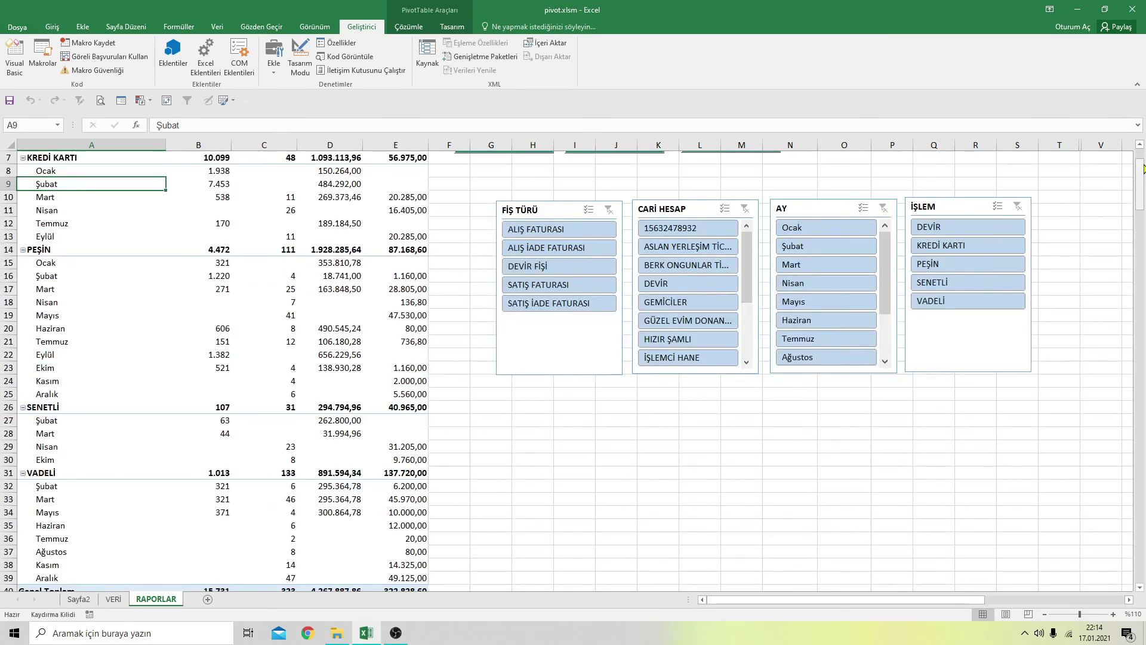
drag(1141, 174, 1141, 160)
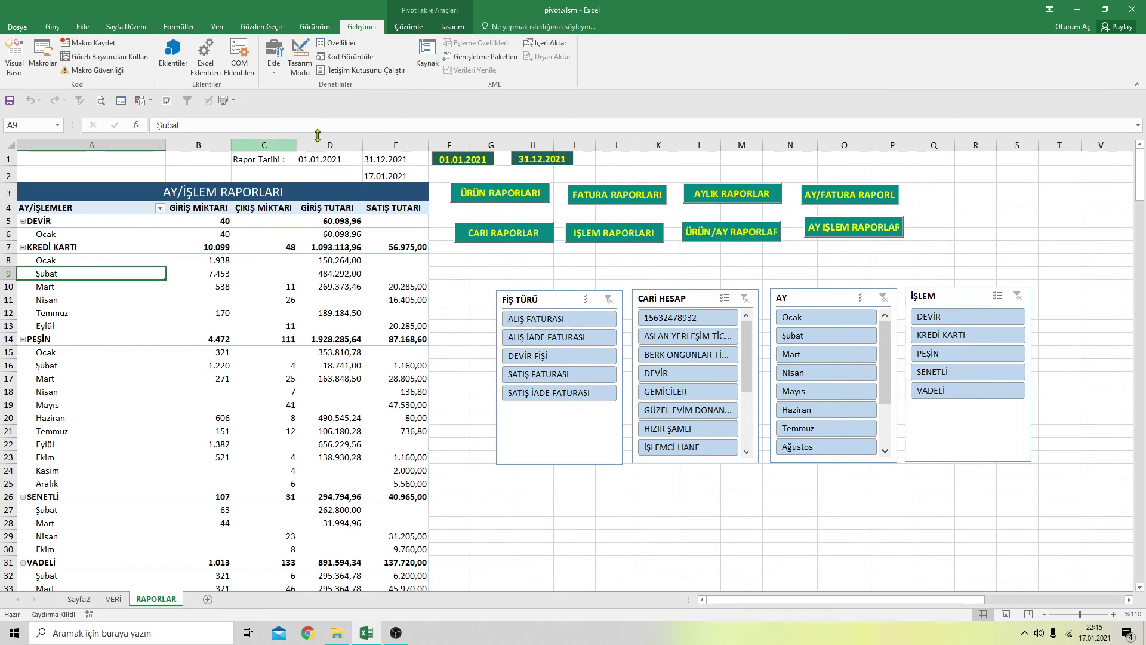
click(411, 28)
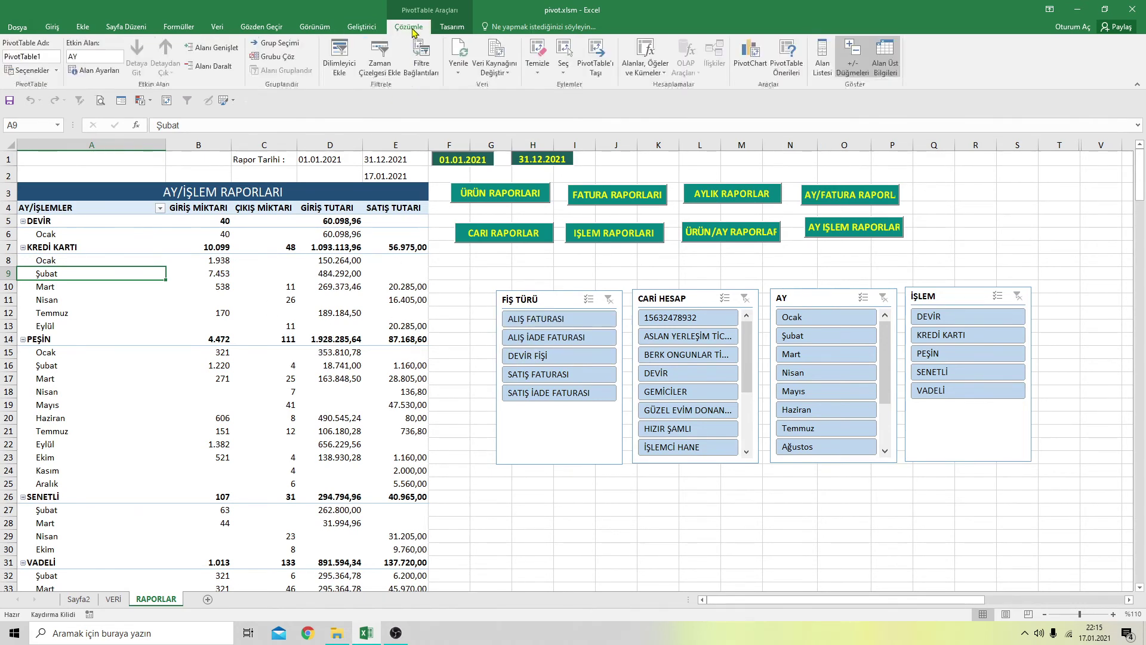
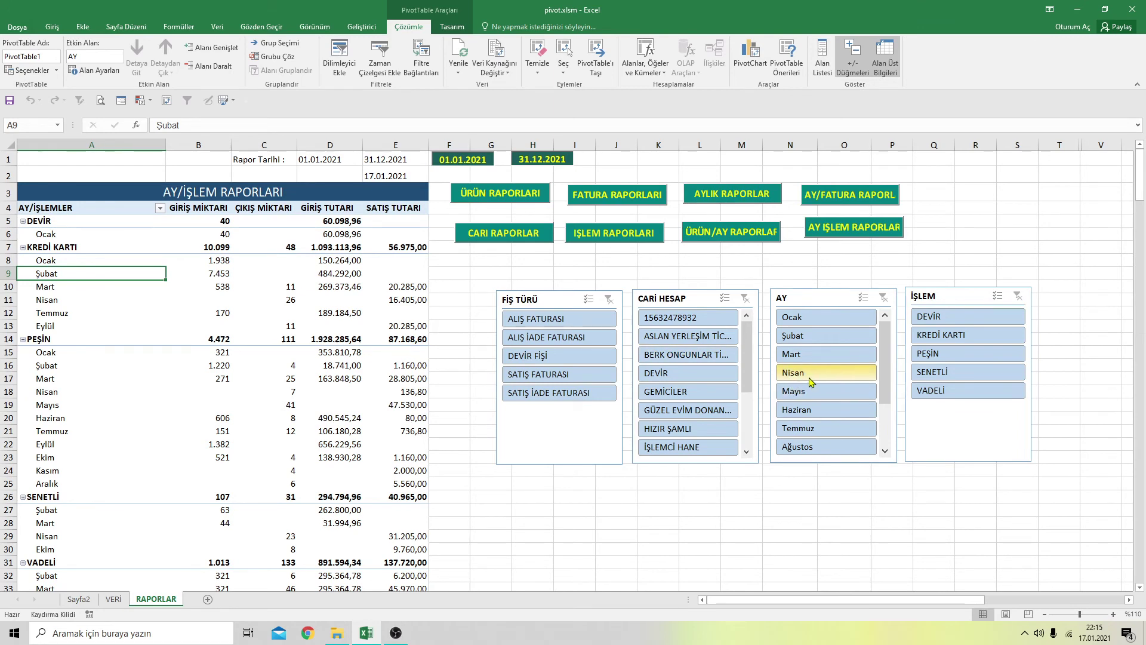
Run the AY/FATURA RAPORL macro and scroll through the monthly invoice-type pivot results
click(835, 202)
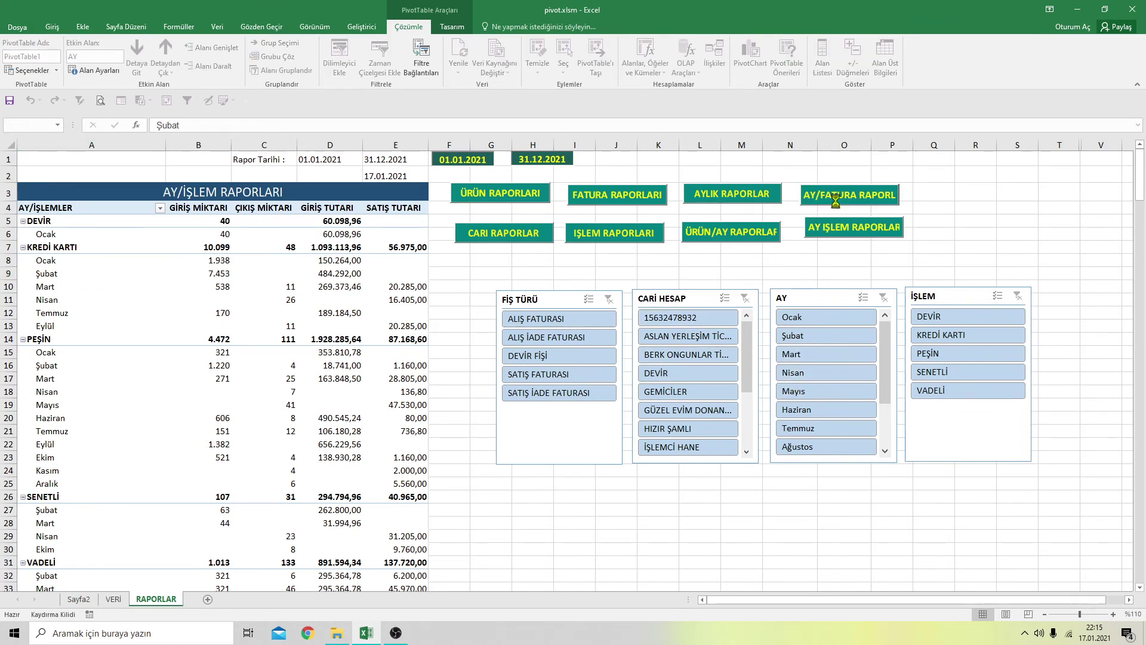
scroll(161, 301, down, 3)
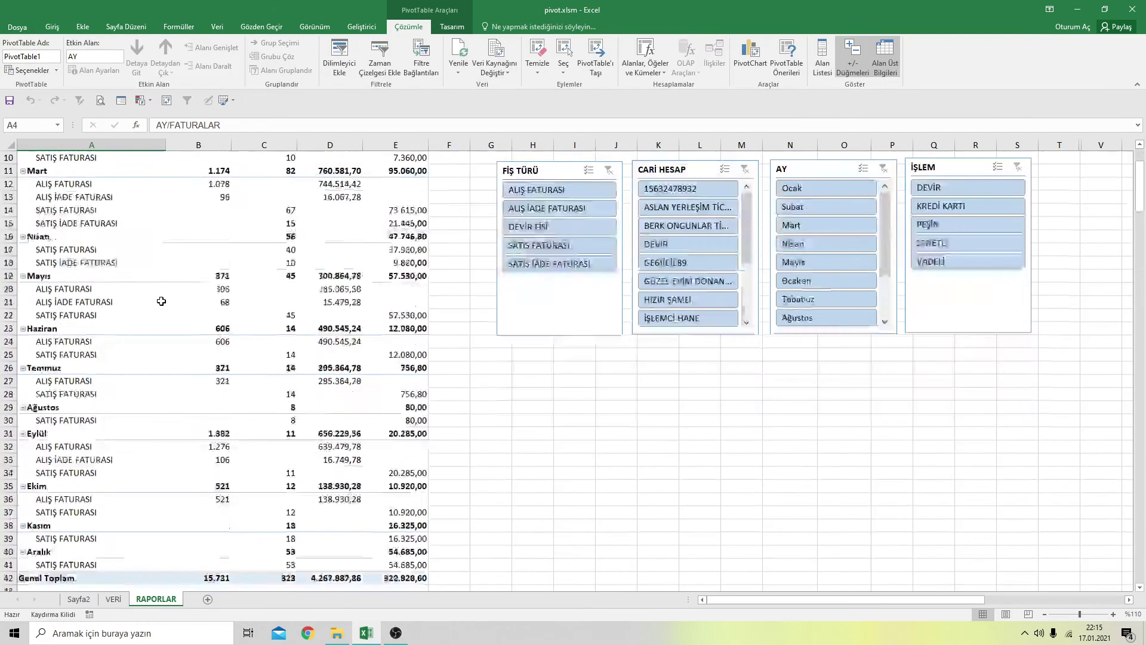
scroll(161, 301, down, 1)
scroll(162, 301, down, 1)
scroll(161, 301, up, 3)
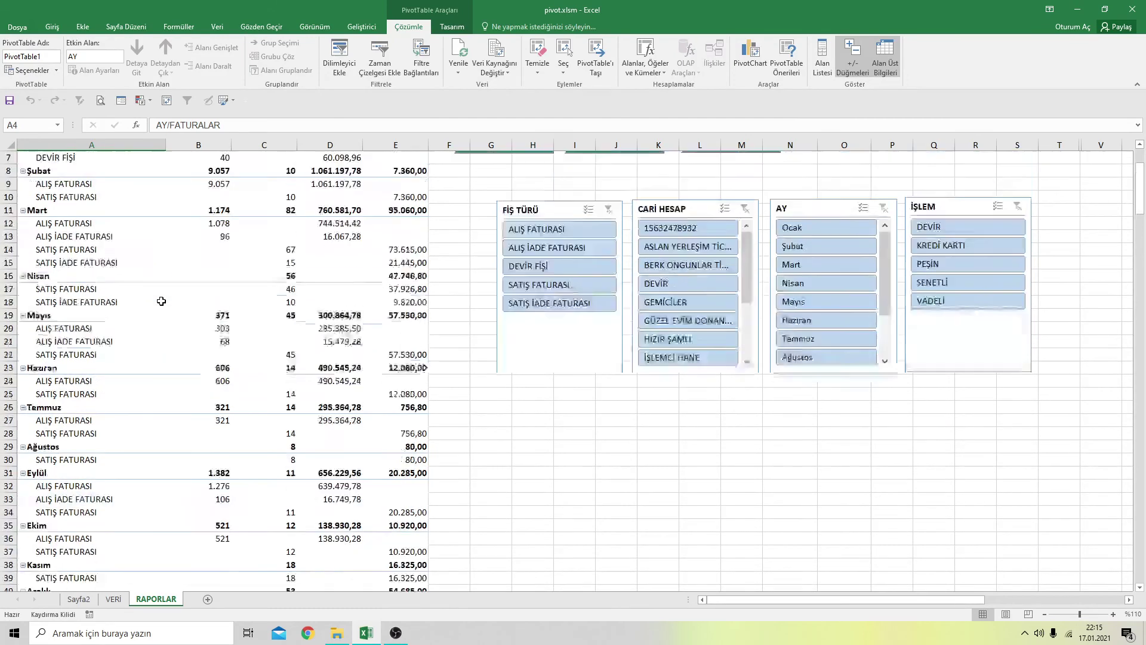
scroll(161, 301, up, 2)
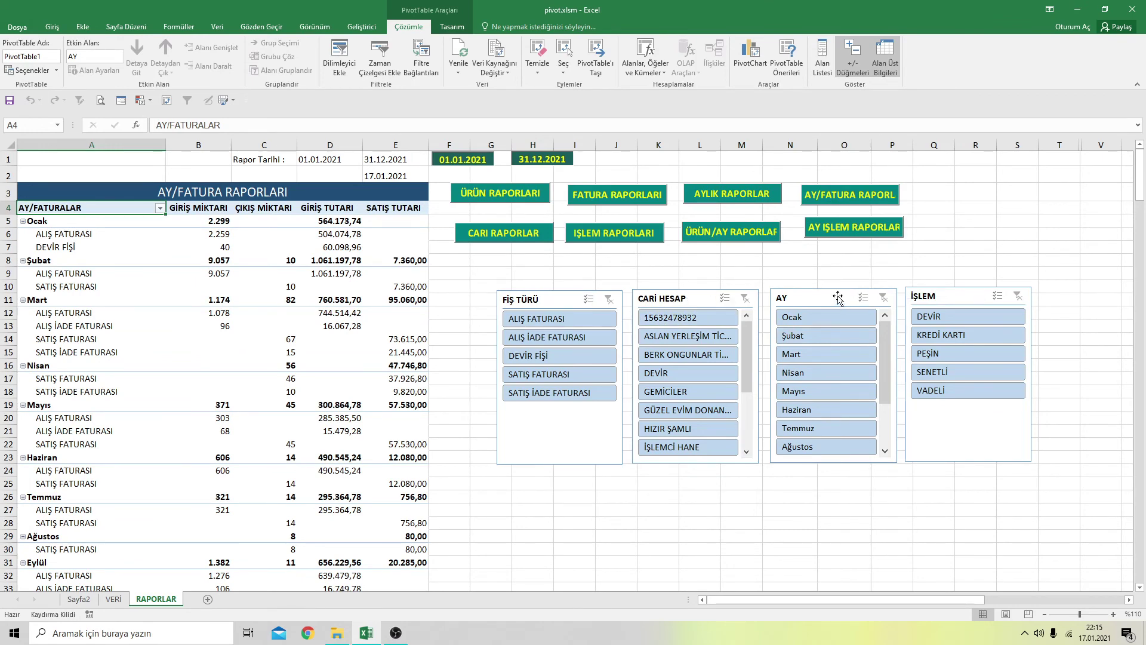
Rearrange the AY, FİŞ TÜRÜ, CARİ HESAP and İŞLEM slicers, then run the ÜRÜN RAPORLARI macro
drag(838, 299, 856, 423)
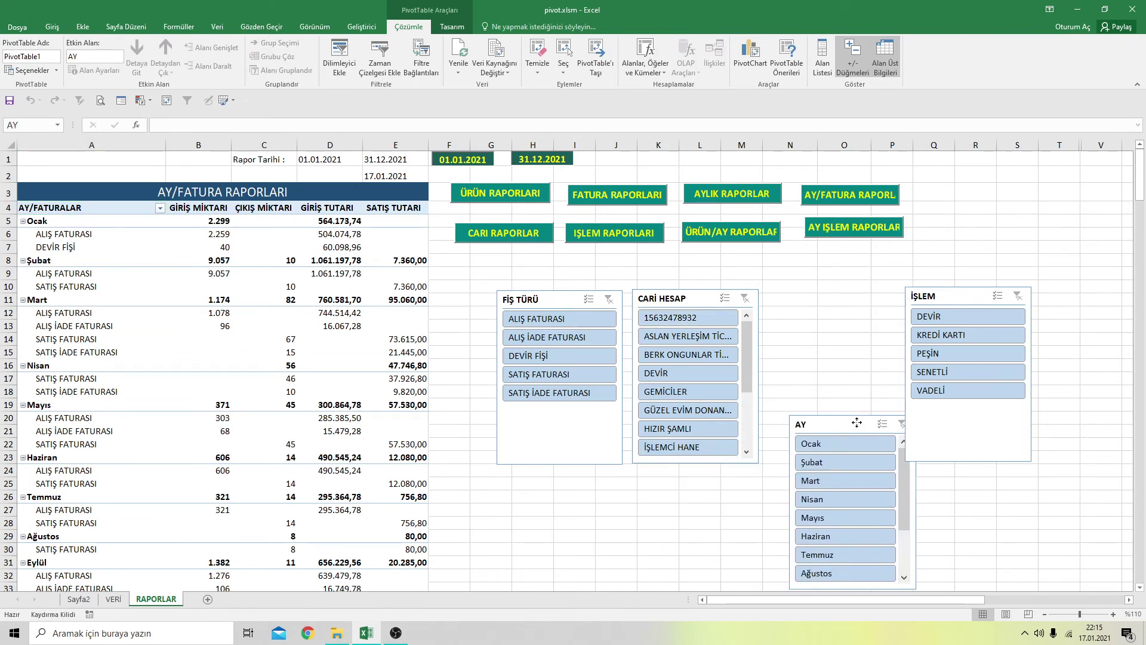
drag(567, 299, 563, 267)
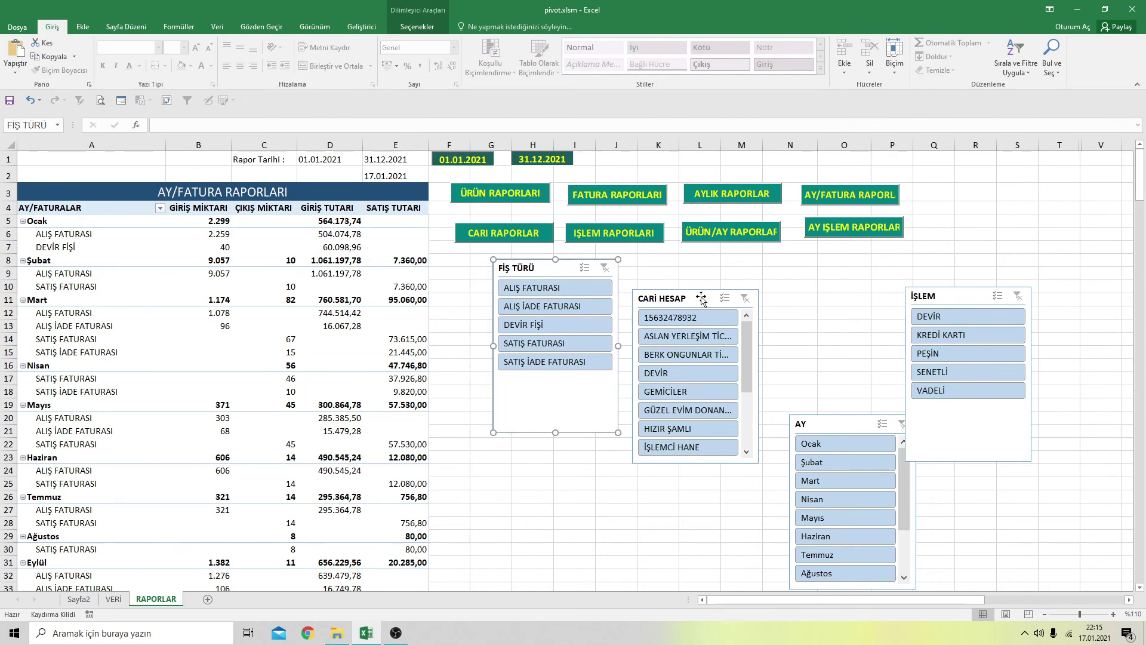
drag(702, 298, 698, 265)
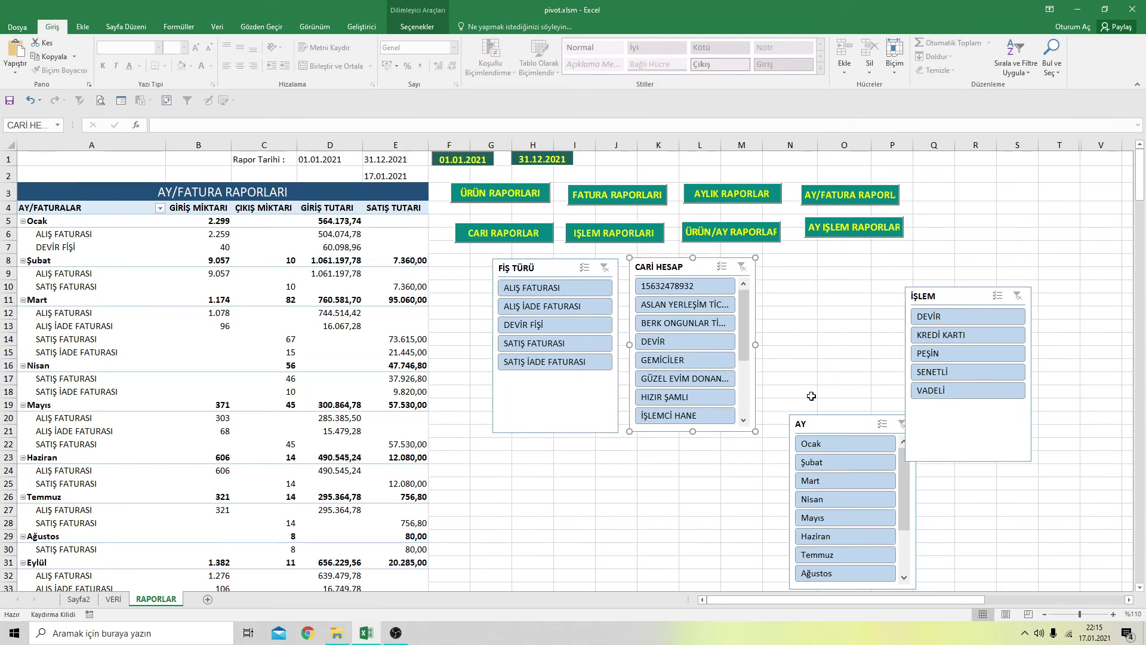
drag(818, 423, 522, 447)
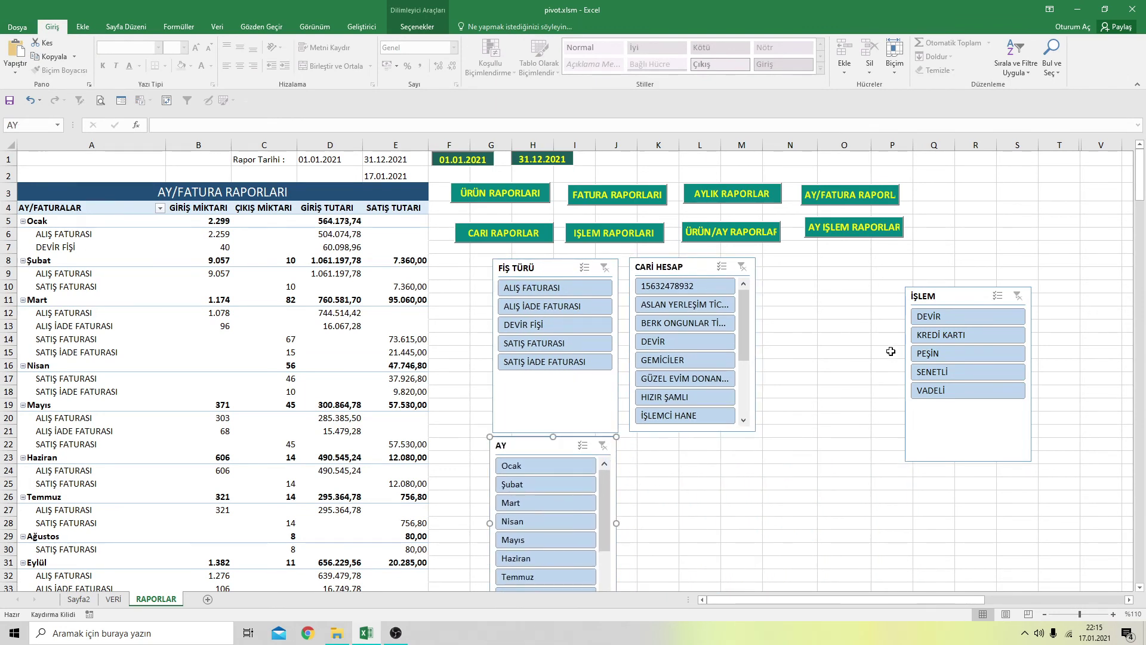
drag(981, 291, 708, 442)
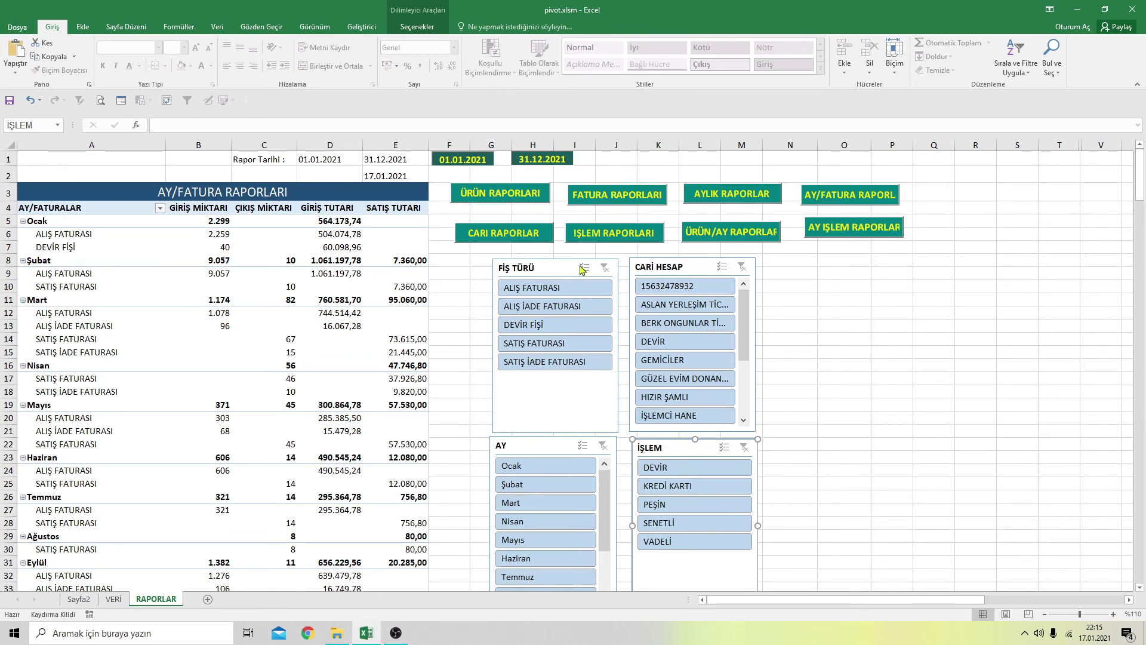
click(484, 200)
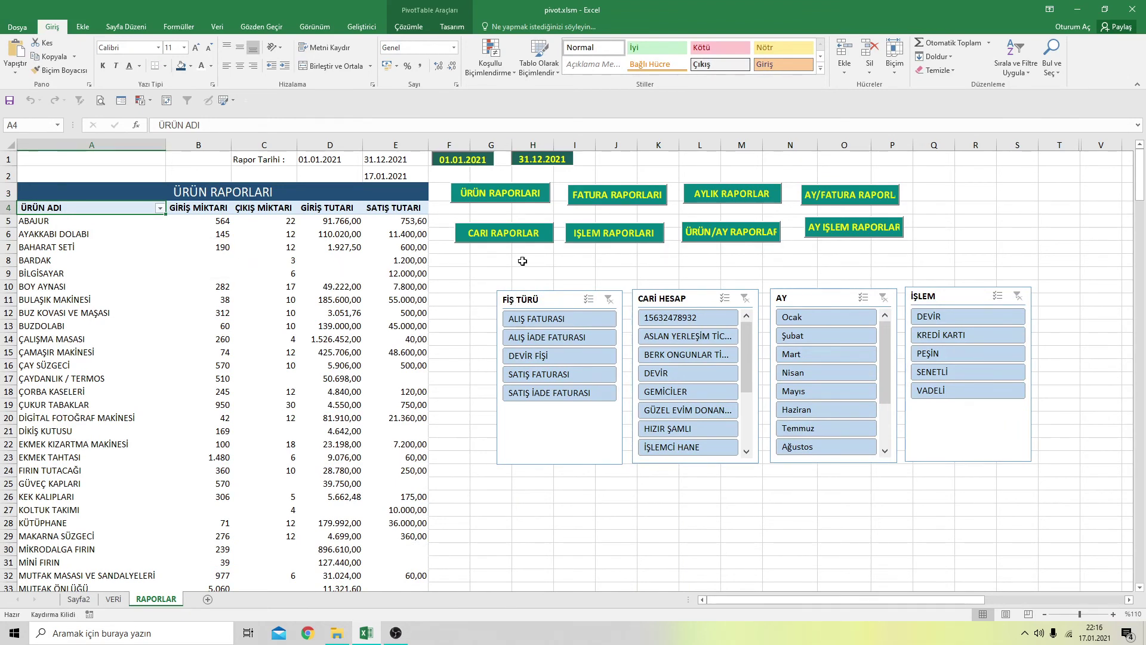
mouse_move(114, 157)
mouse_down()
mouse_move(401, 191)
mouse_move(422, 181)
mouse_up()
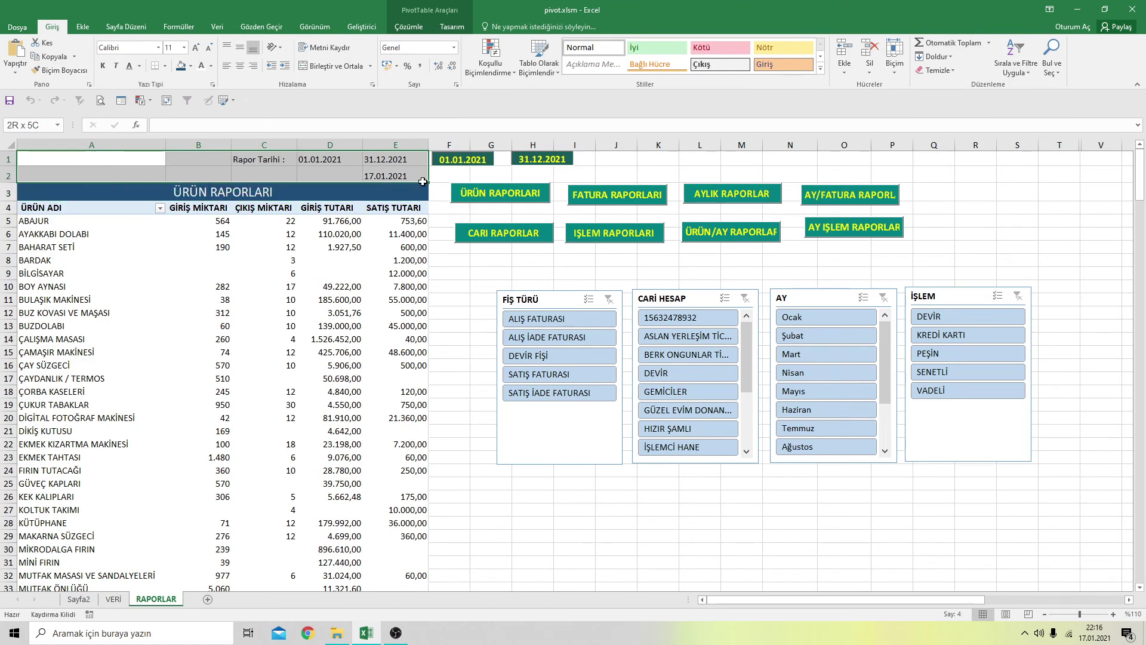
click(457, 253)
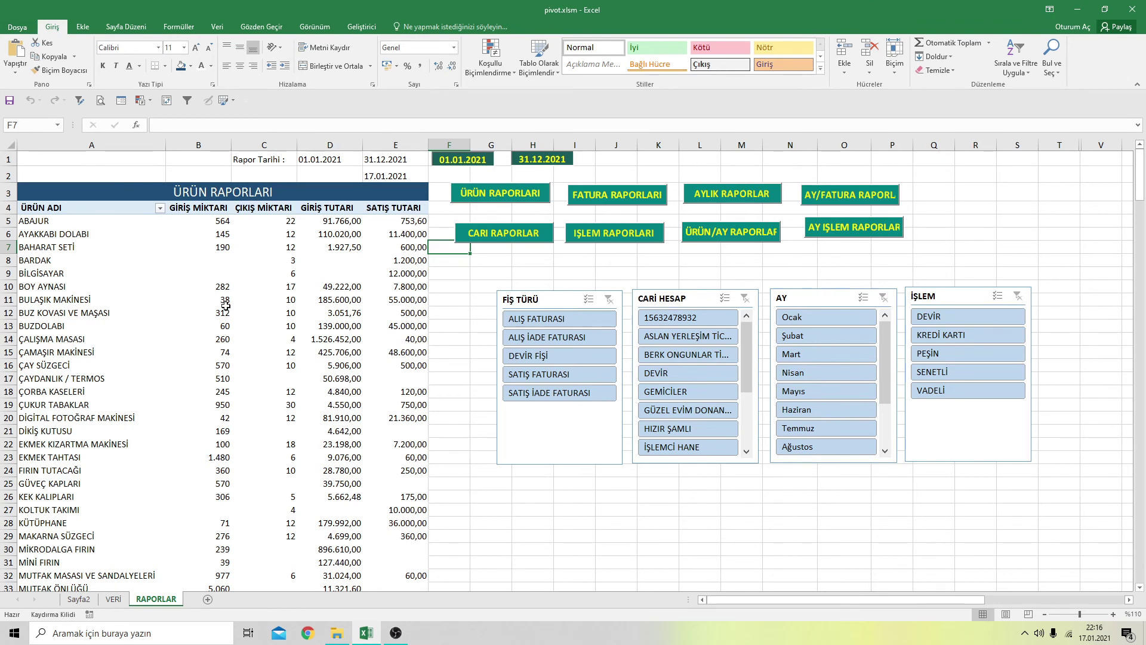
mouse_move(333, 352)
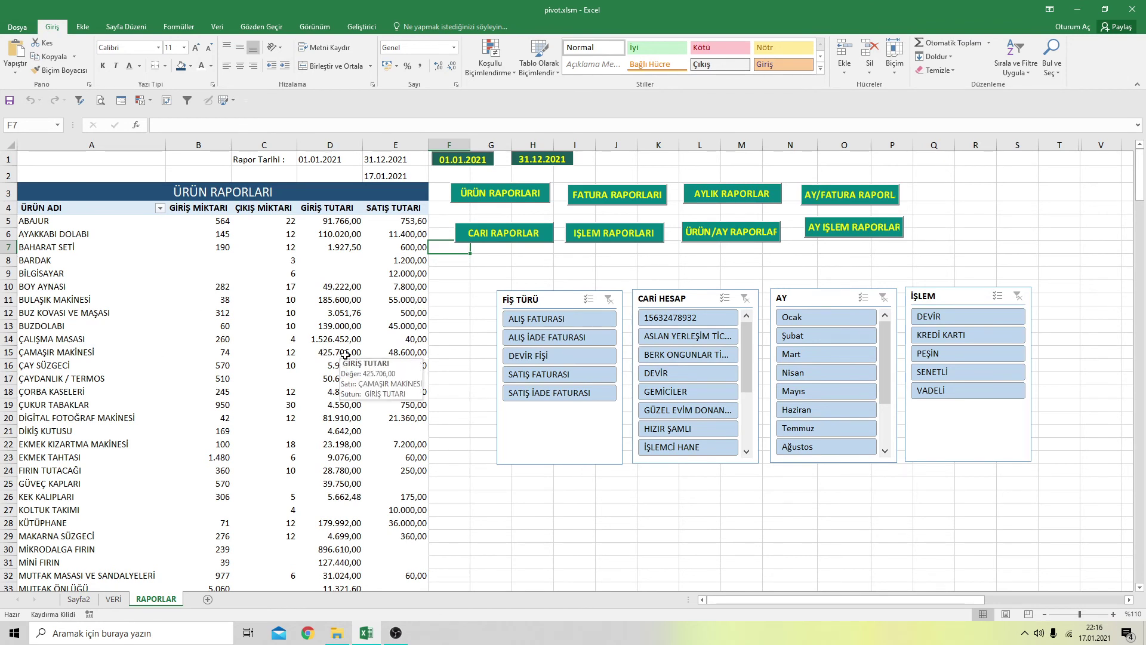
Show details for the ÇAMAŞIR MAKİNESİ Giriş Tutarı value and widen columns A, B and D
click(344, 353)
double_click(344, 354)
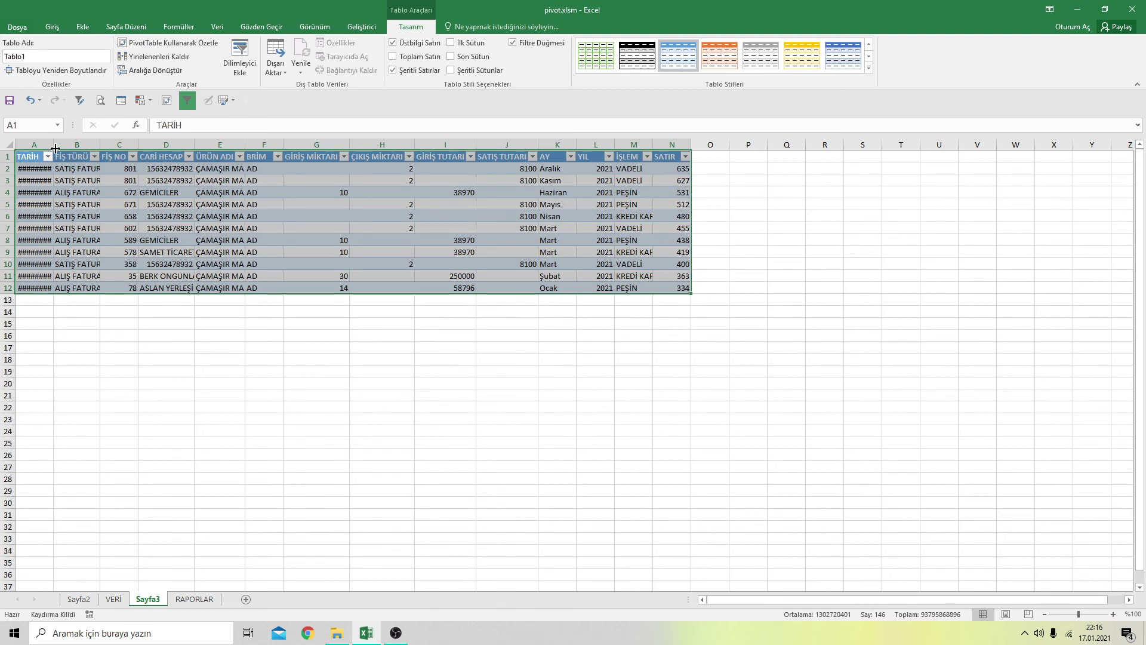
drag(55, 149, 93, 149)
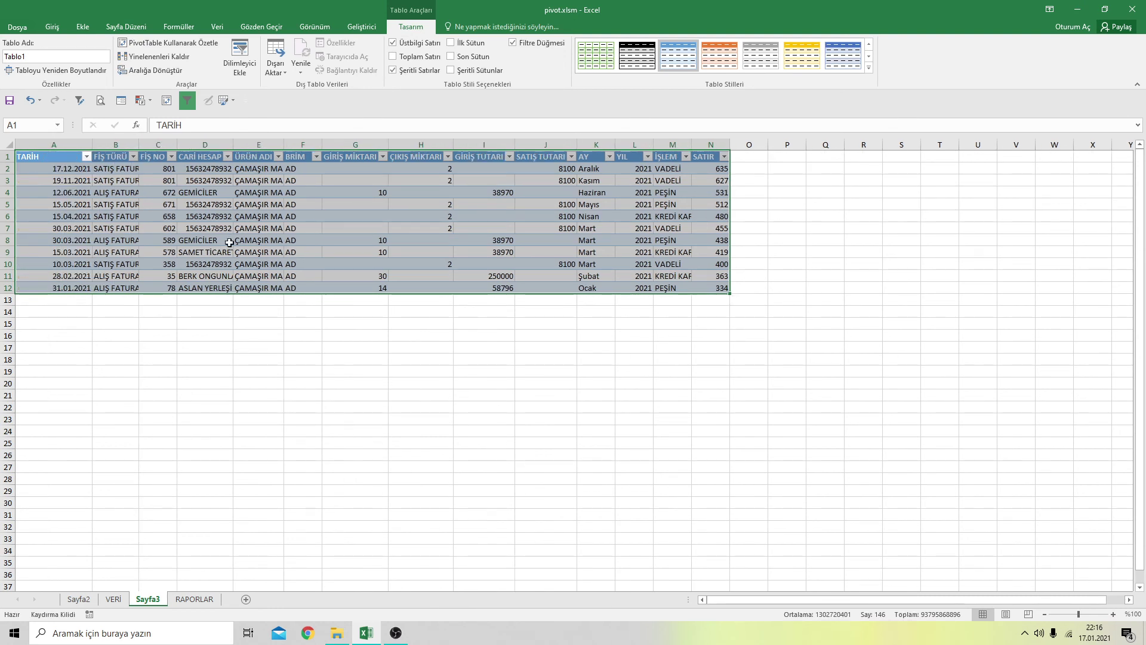
drag(139, 144, 162, 144)
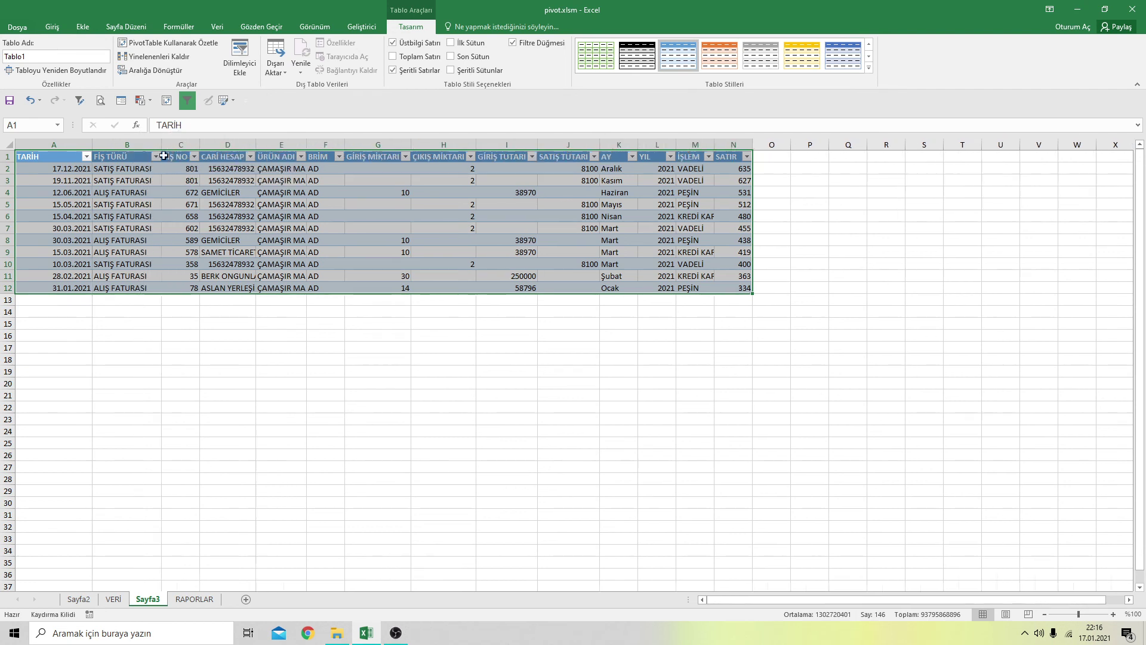
drag(255, 145, 400, 144)
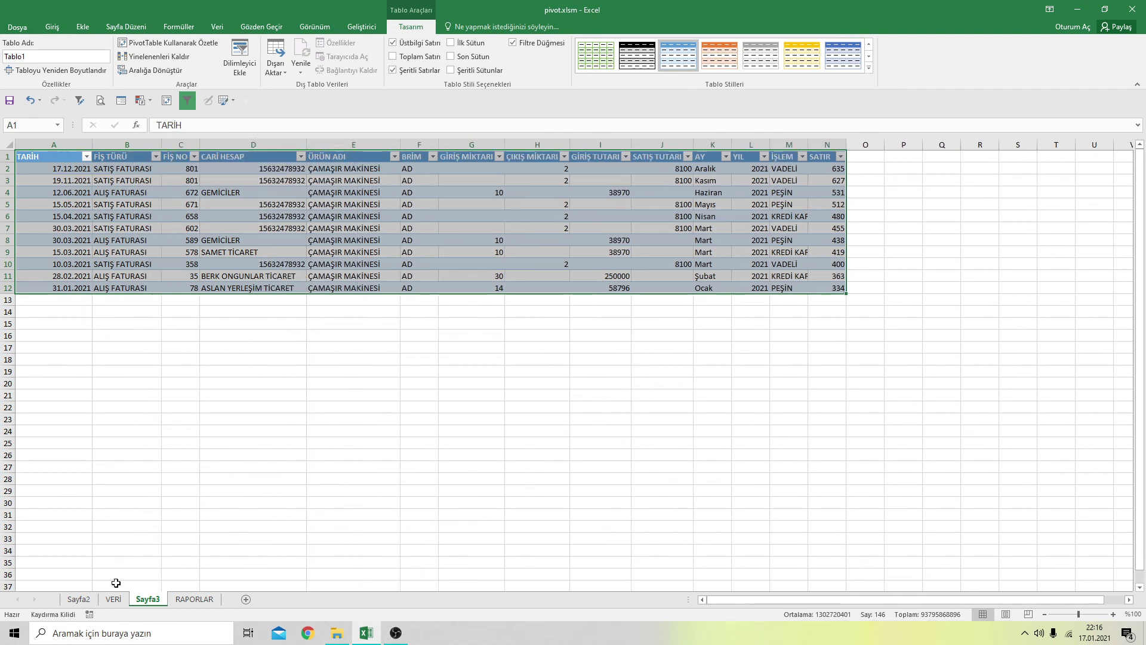
Back on RAPORLAR, list the records behind the ÇALIŞMA MASASI Giriş Tutarı value on a new sheet
click(195, 598)
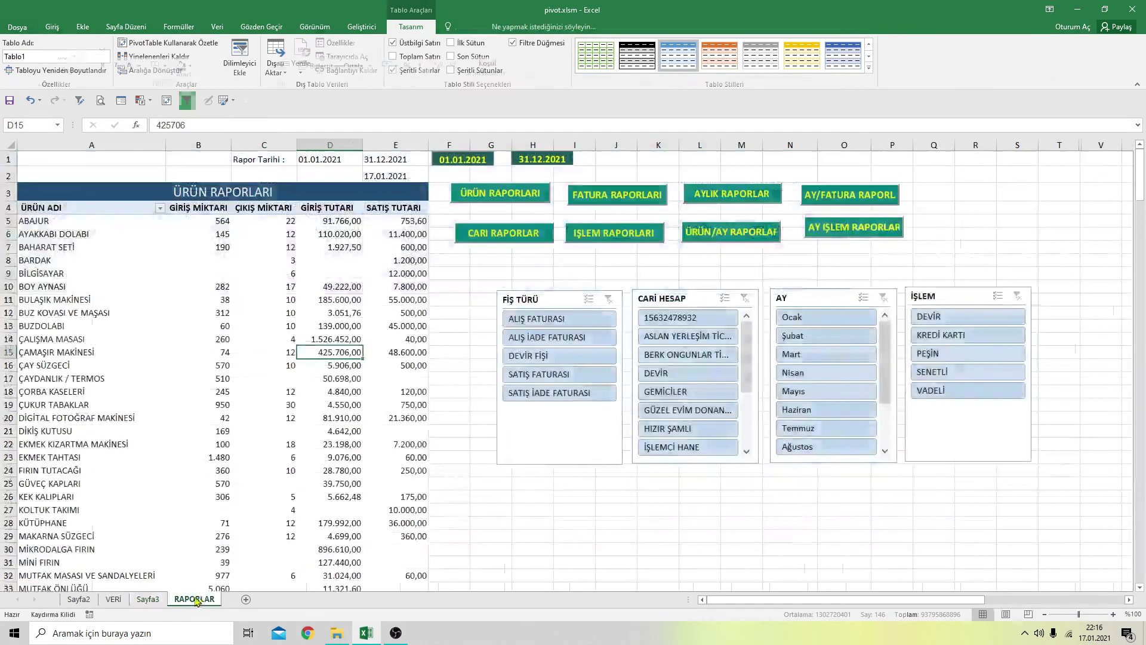
double_click(50, 339)
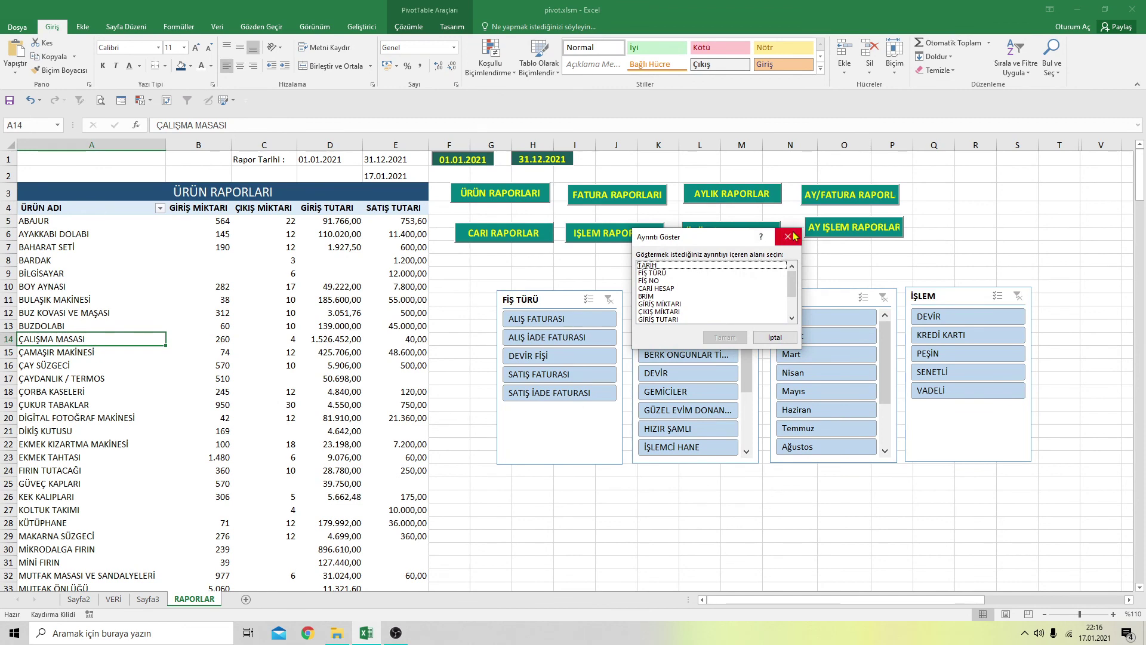
click(788, 236)
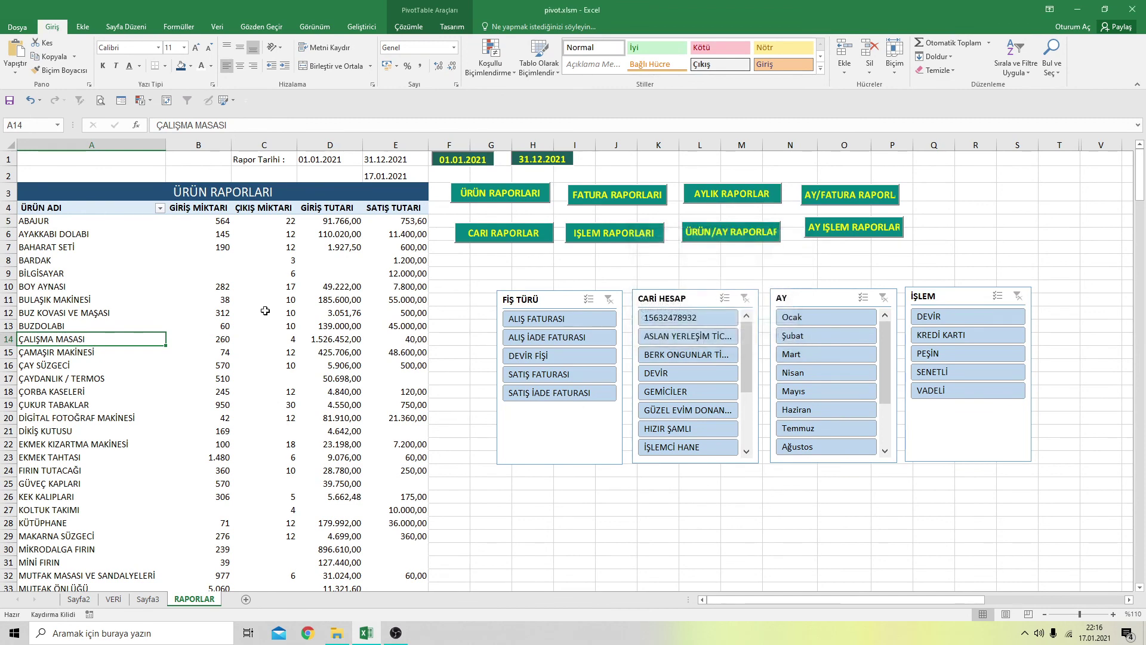
double_click(336, 340)
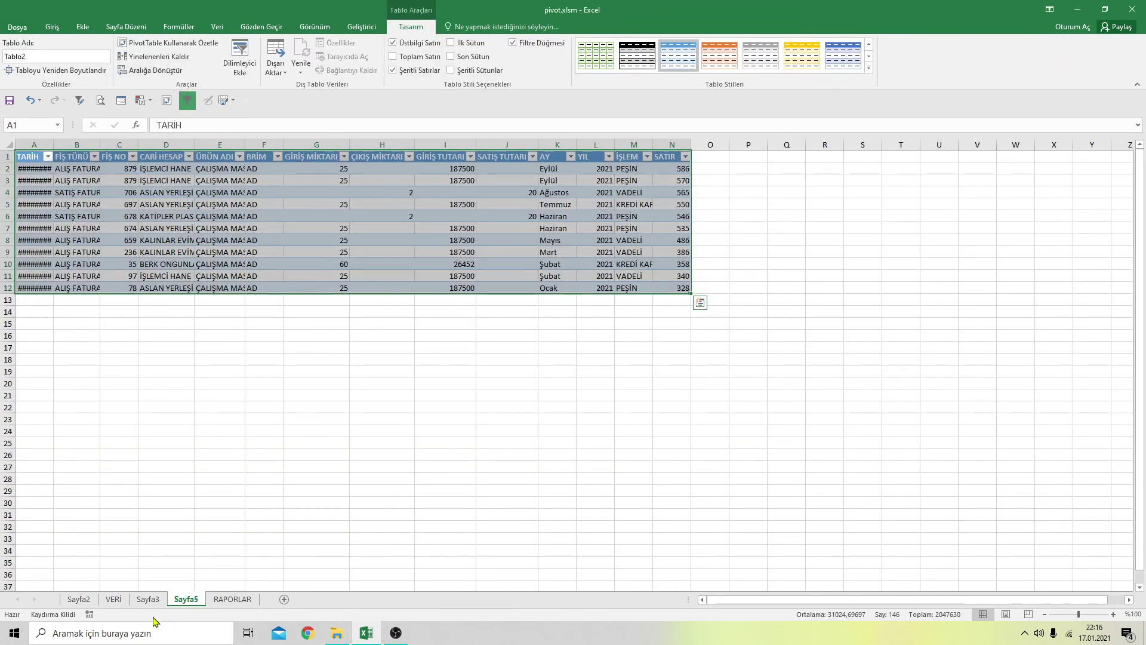
Delete the Sayfa5 and Sayfa3 detail sheets
right_click(190, 596)
click(215, 464)
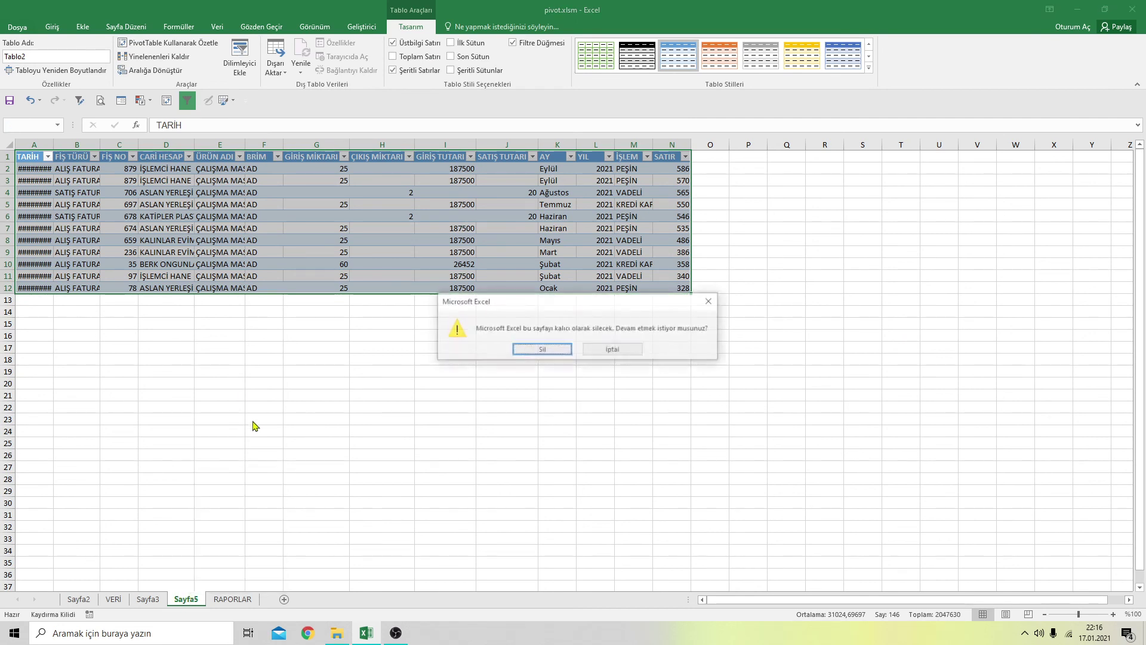
click(540, 350)
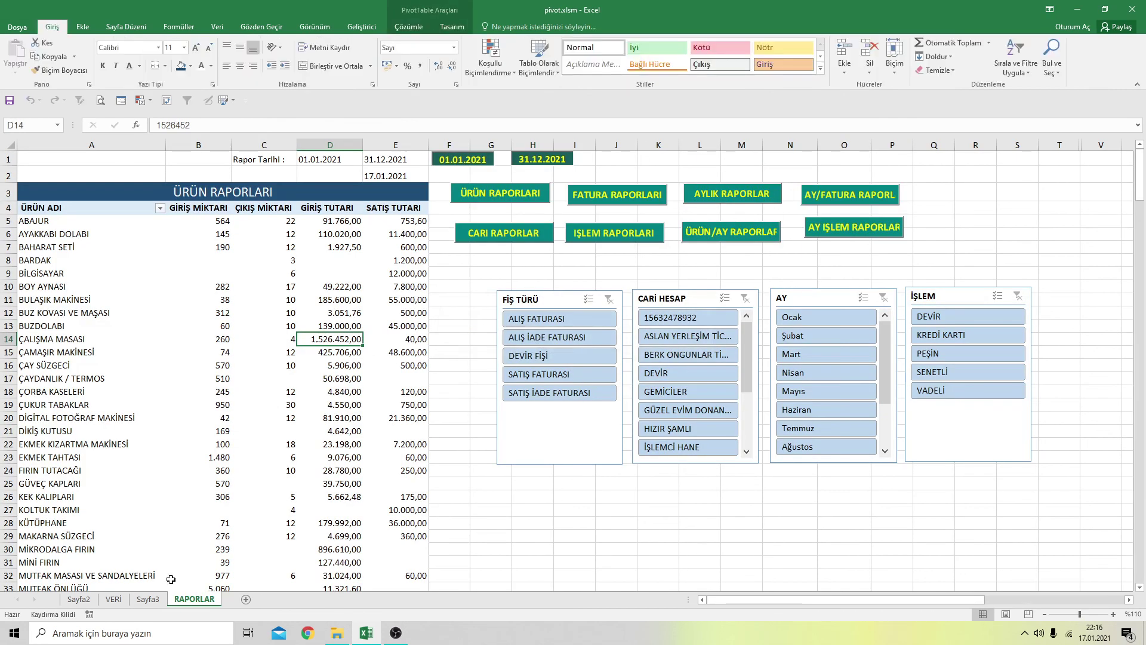
click(151, 601)
right_click(157, 600)
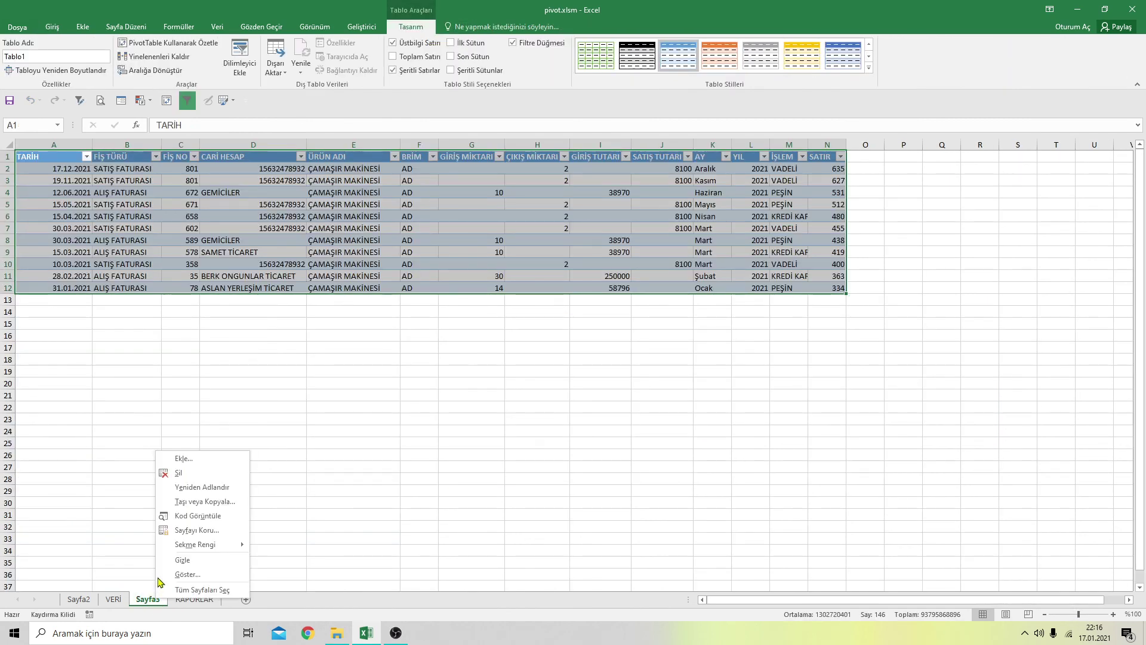
click(192, 475)
click(544, 355)
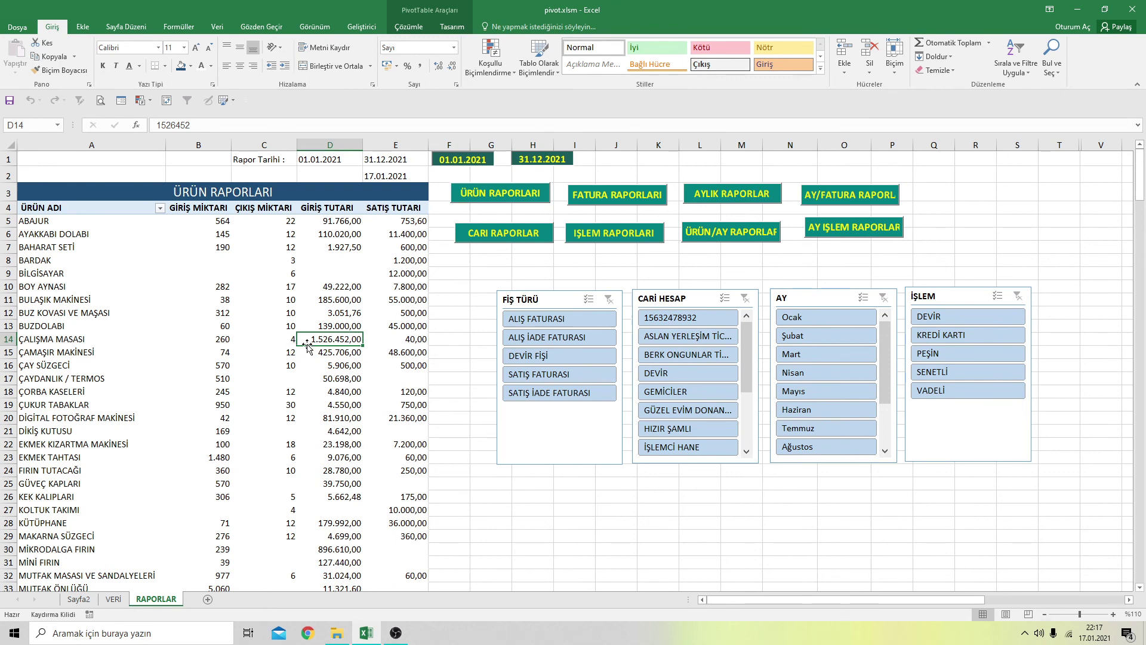
List the seven BUZDOLABI Giriş Tutarı records on Sayfa6, then delete the Sayfa6 sheet
click(349, 325)
double_click(350, 325)
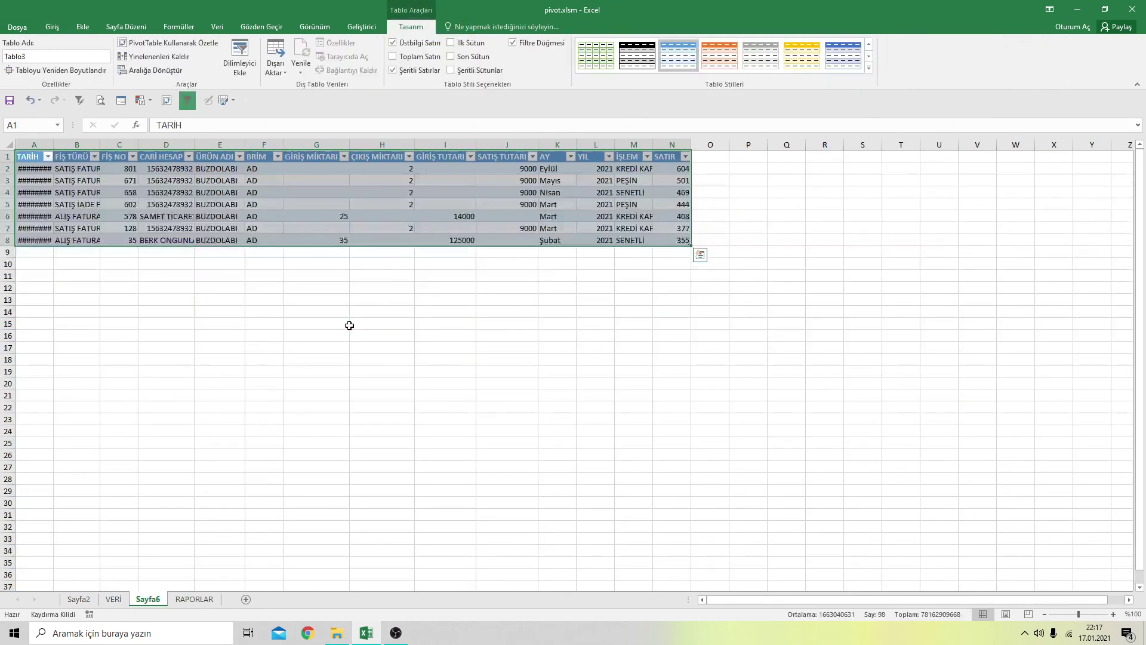
right_click(145, 599)
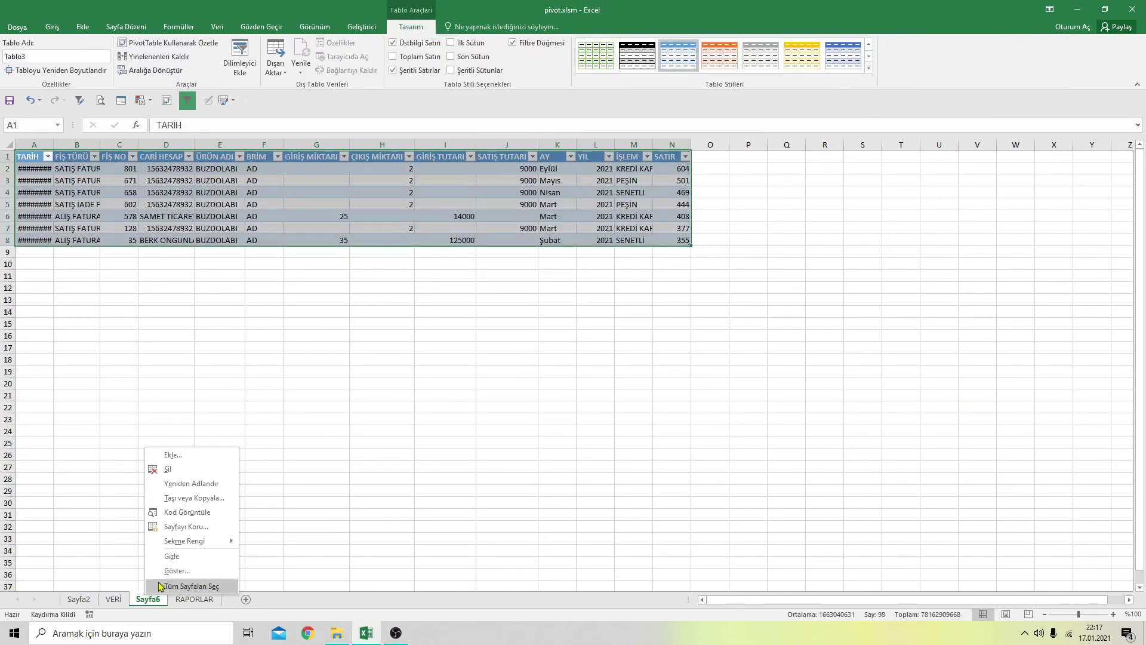
click(171, 474)
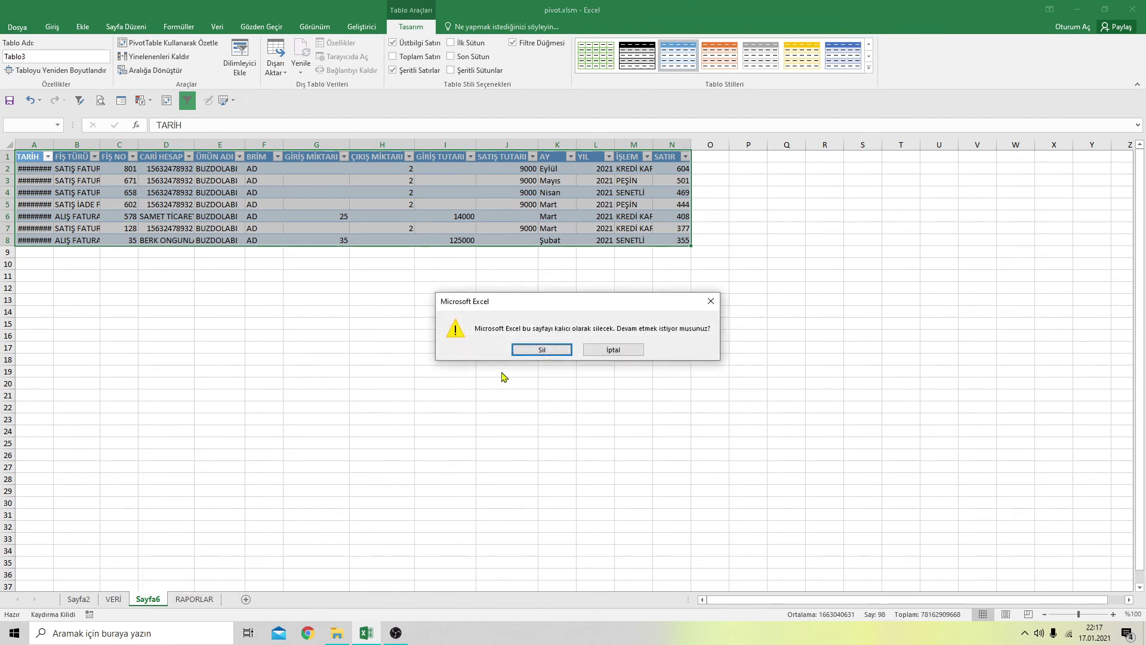
click(541, 349)
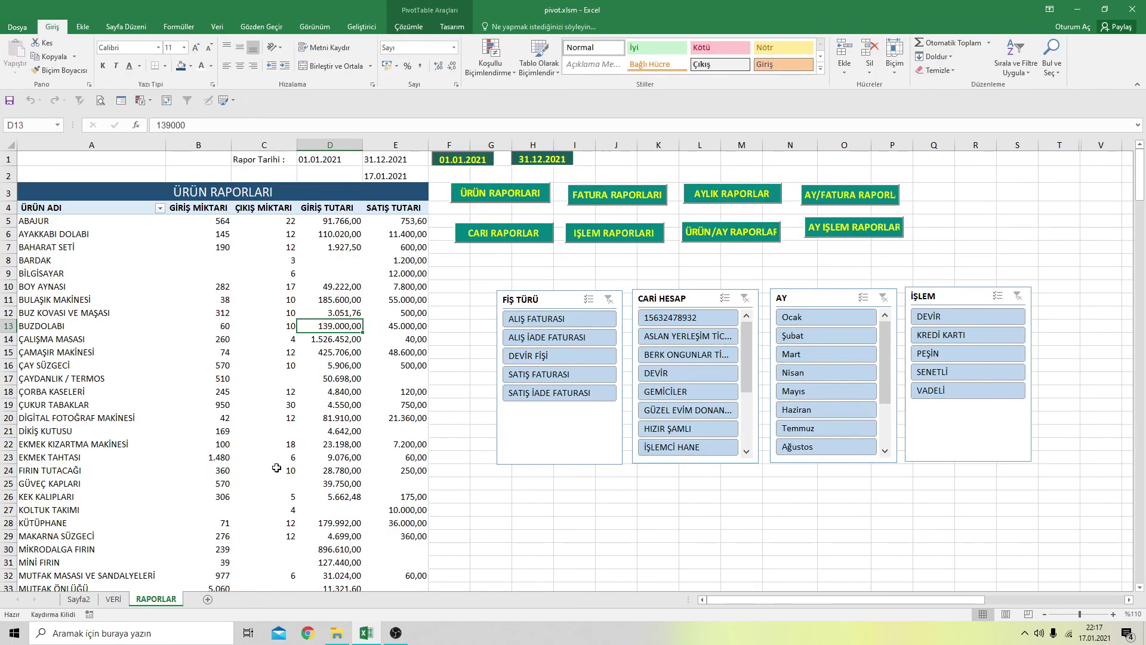